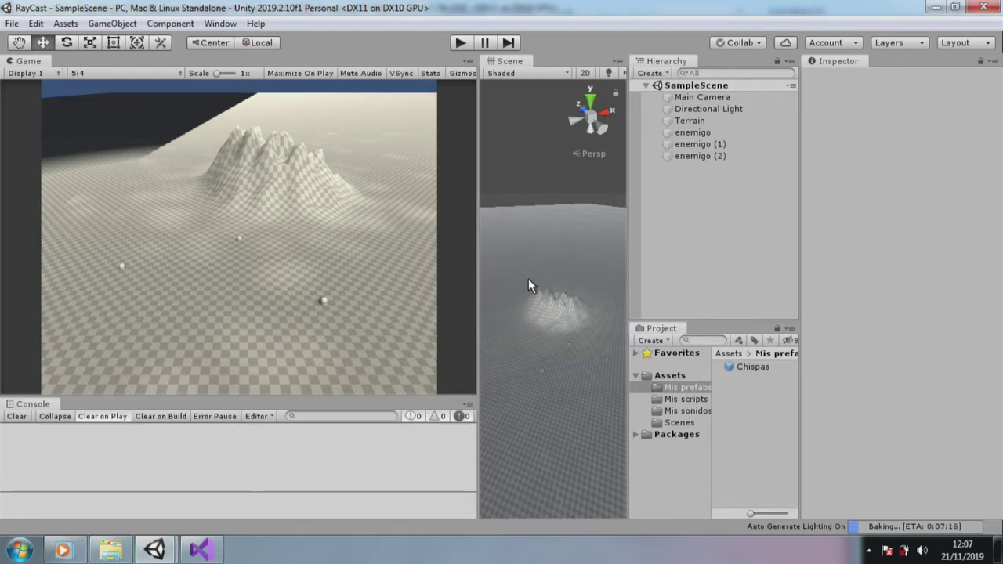
- Narrow the Game view, play the RayCast scene and fire rays at the terrain to spawn sparks
drag(482, 295, 438, 300)
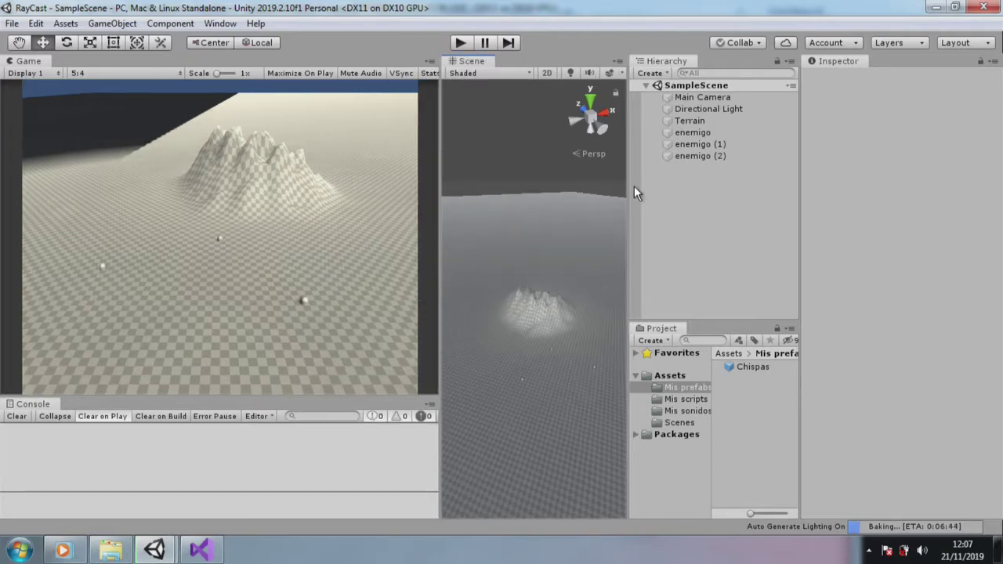
click(461, 43)
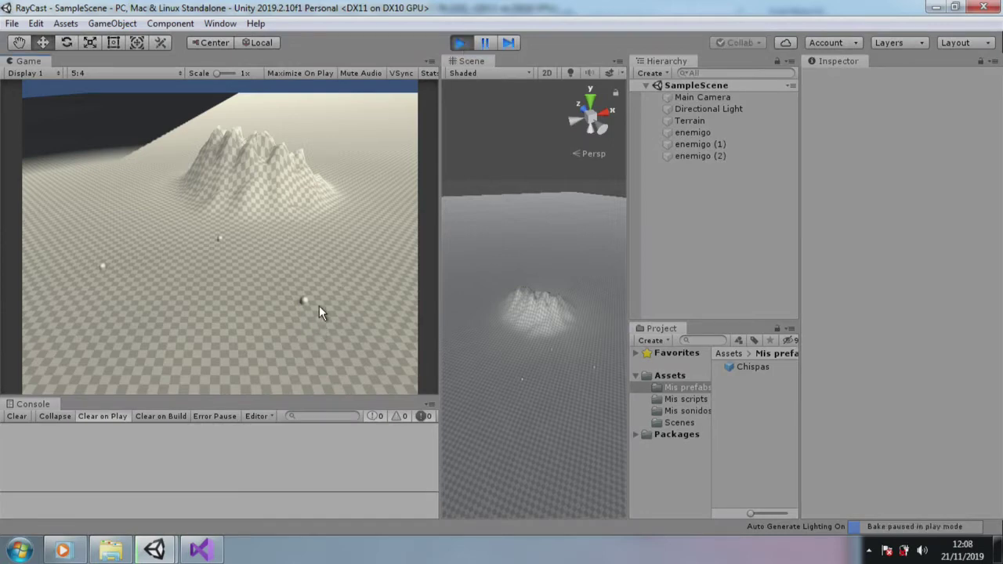
click(290, 234)
click(275, 270)
click(219, 302)
- Shoot and destroy the enemigo, enemigo (1) and enemigo (2) spheres, then stop play
click(201, 362)
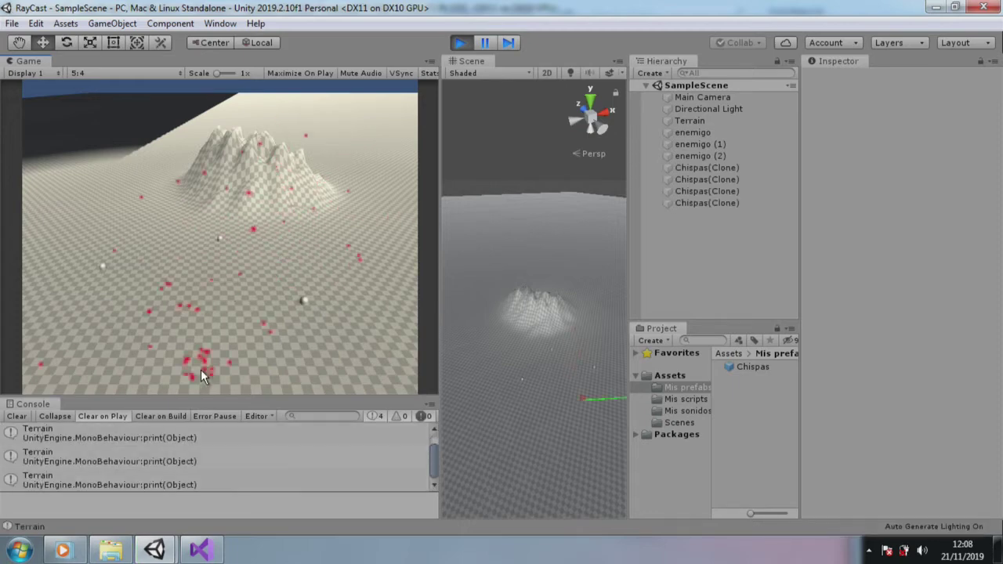
click(303, 299)
click(304, 302)
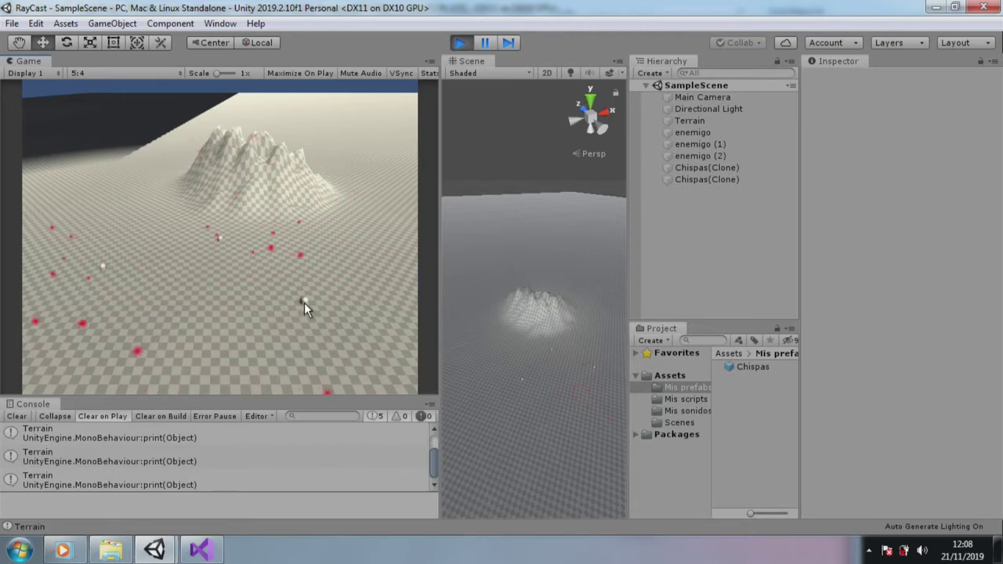
click(218, 236)
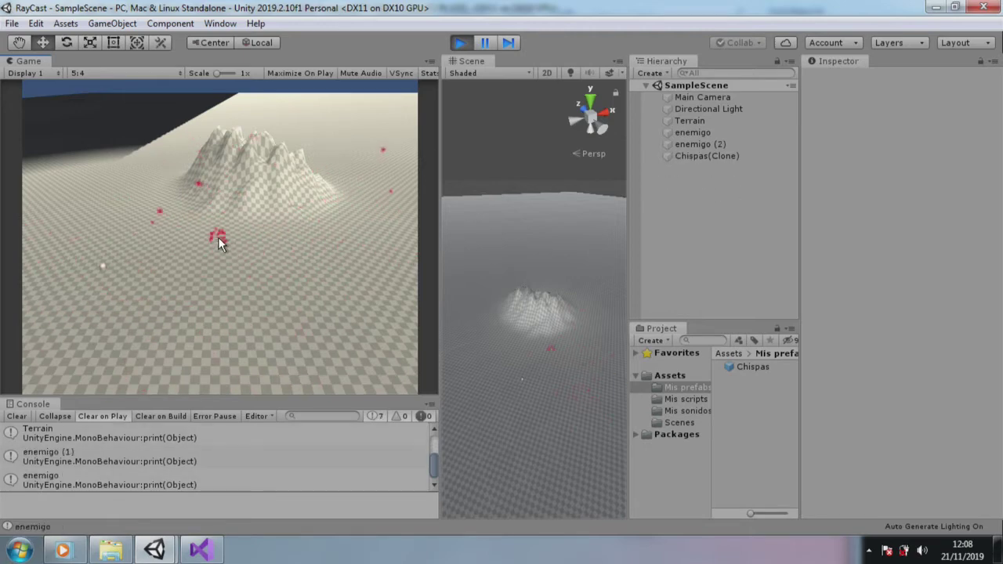
click(104, 267)
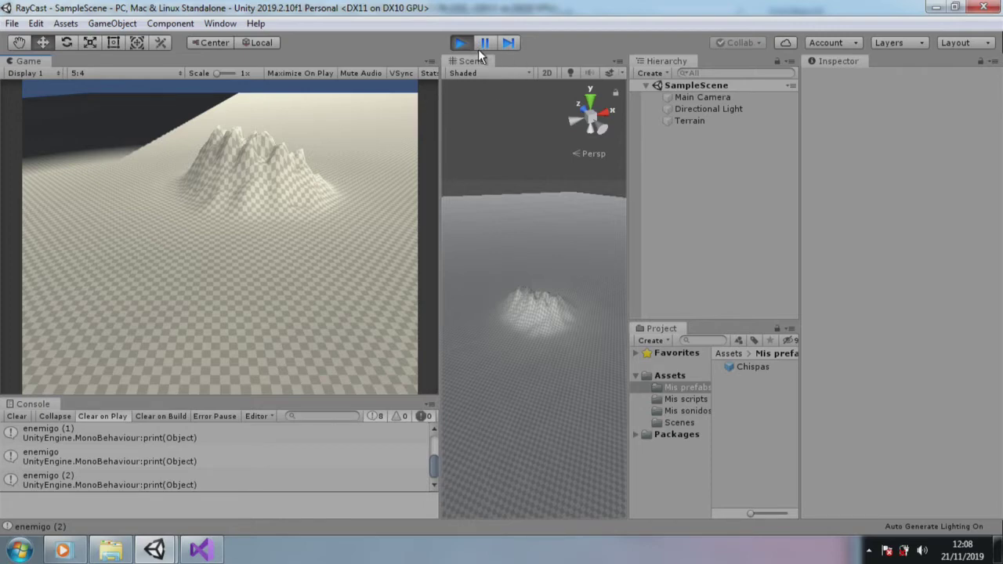
click(457, 44)
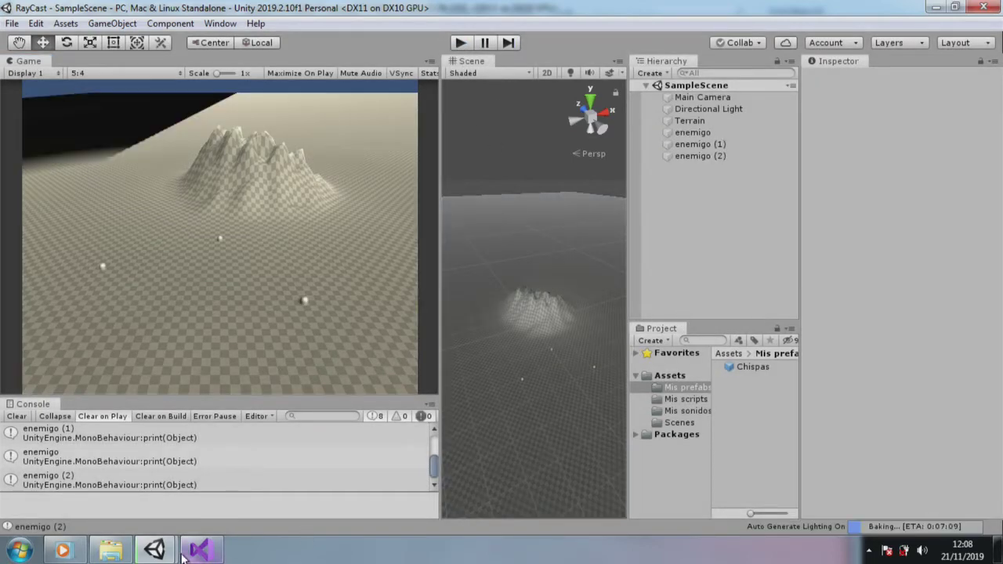
- In the Fruit Ninja project, widen the Game view and play, slicing a fruit and hitting the bomb
mouse_move(161, 551)
click(116, 460)
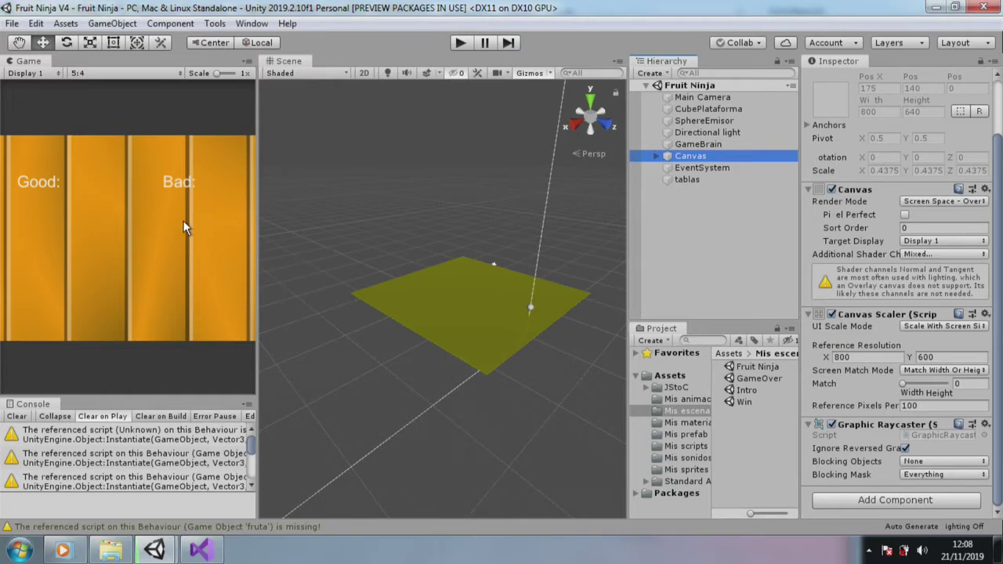
drag(255, 219, 300, 219)
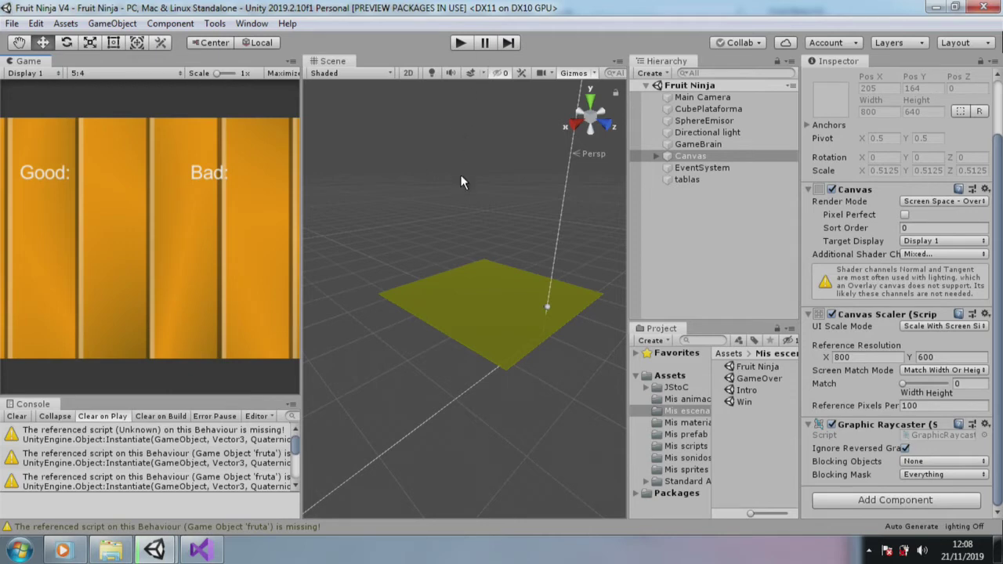
click(461, 43)
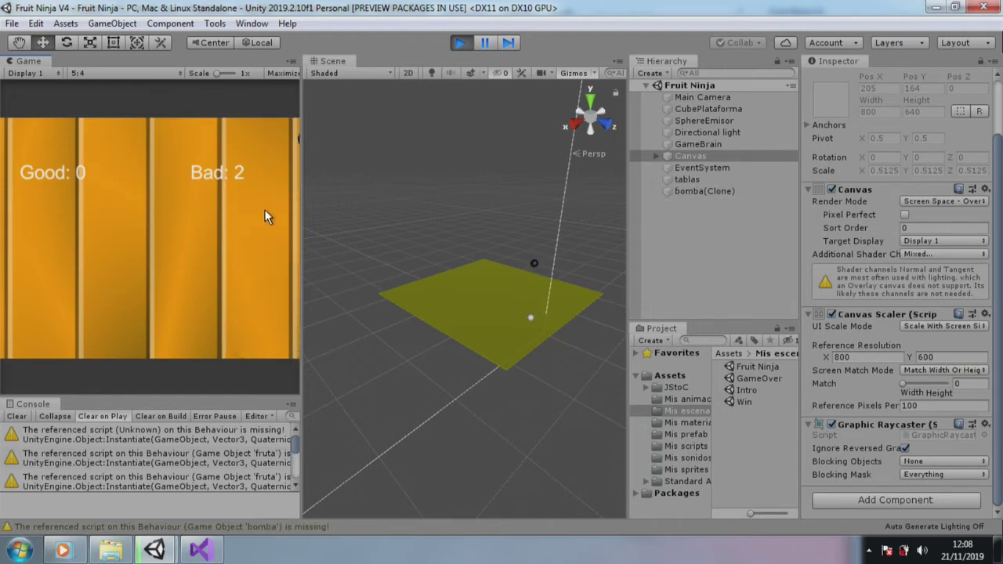
click(286, 162)
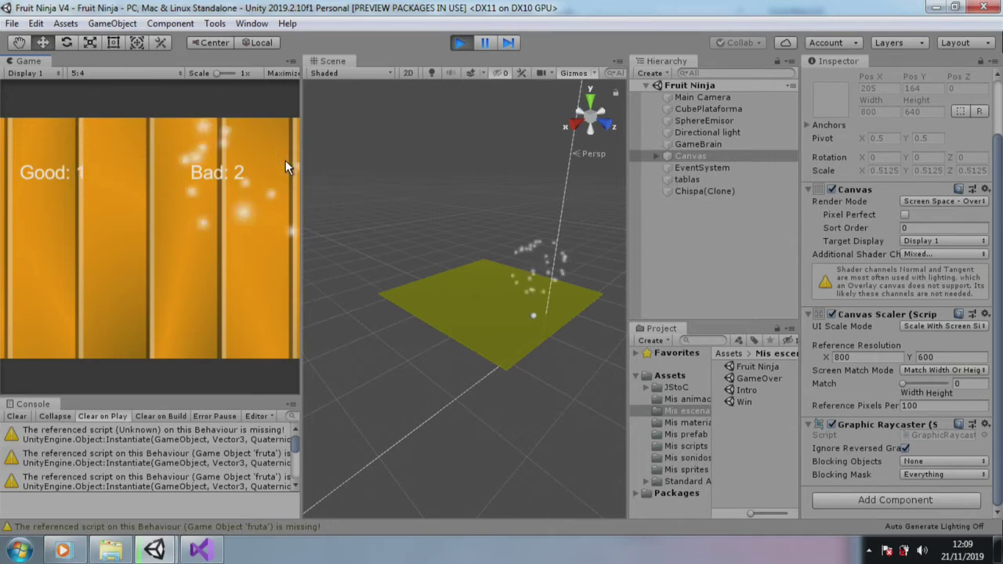
click(284, 138)
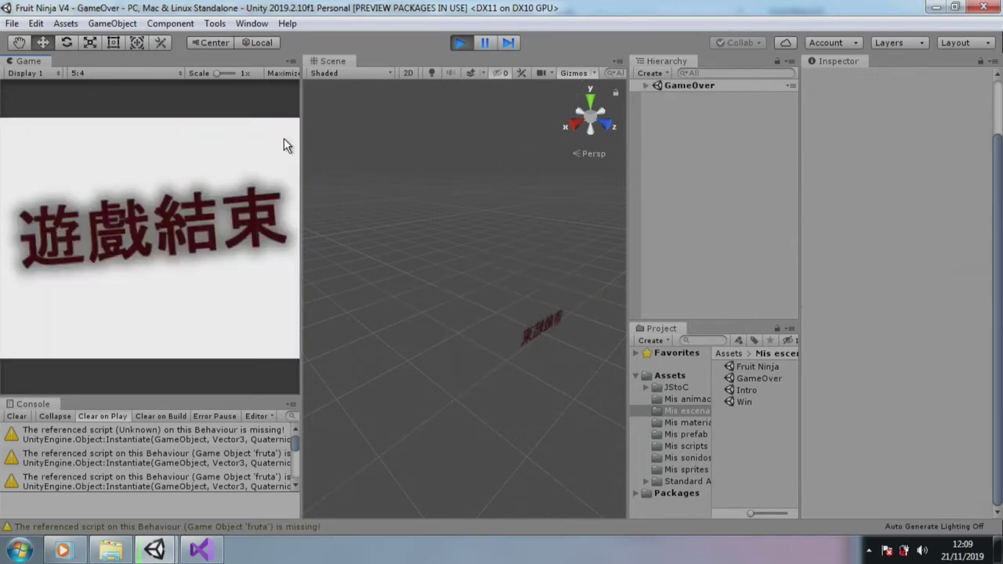
click(469, 43)
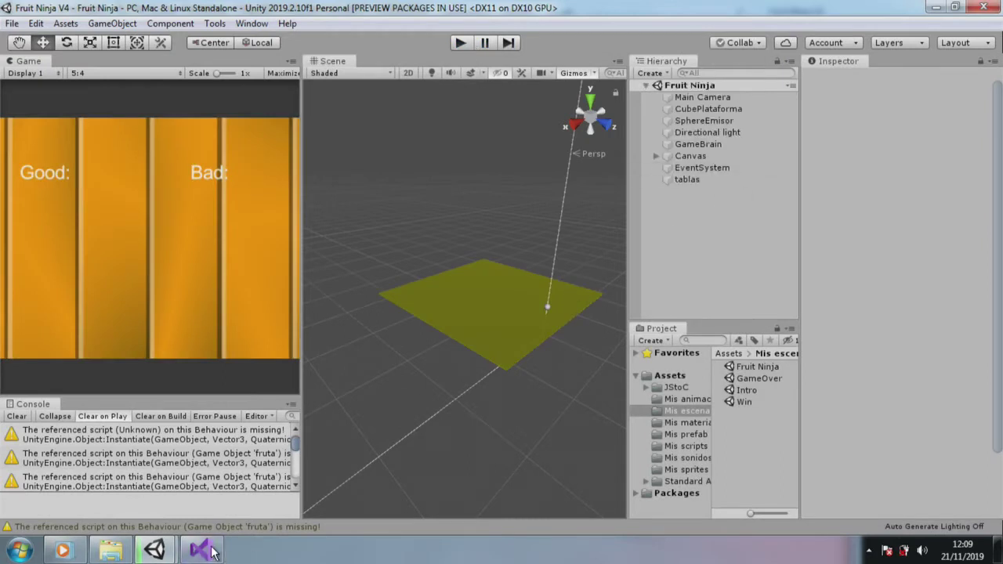
- Return to the RayCast project and start a new project from the File menu
mouse_move(154, 551)
click(252, 479)
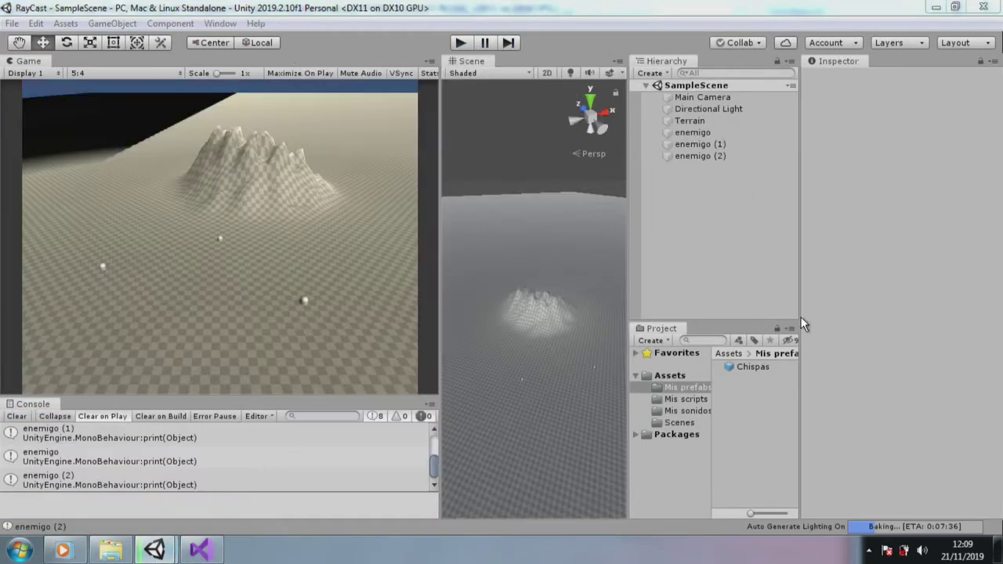
click(12, 23)
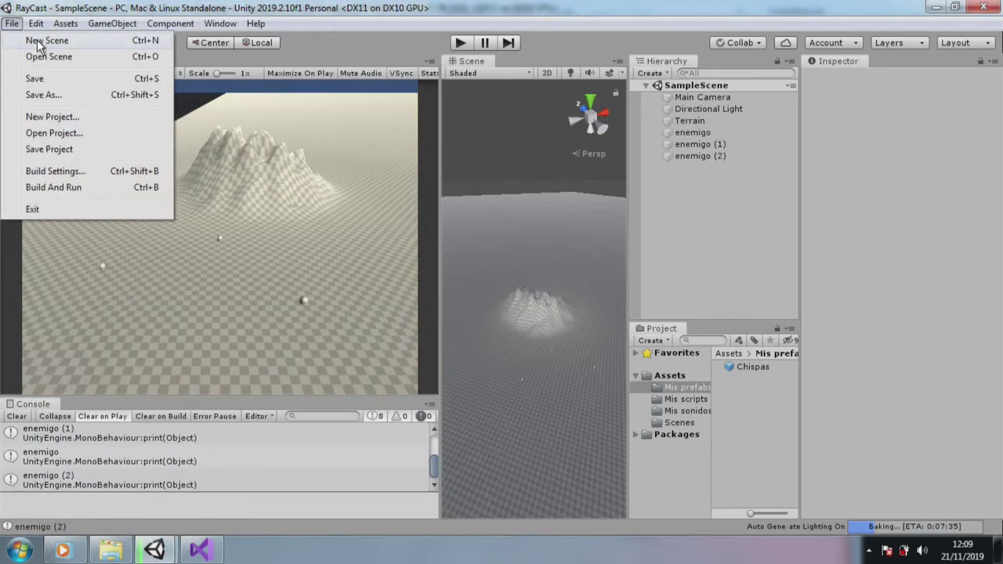
click(94, 117)
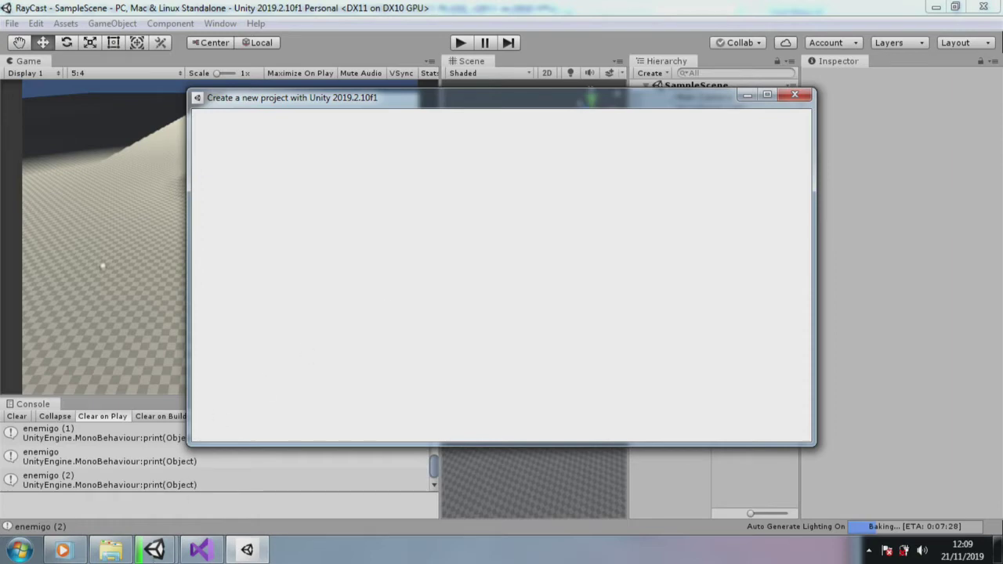
click(154, 550)
mouse_move(166, 430)
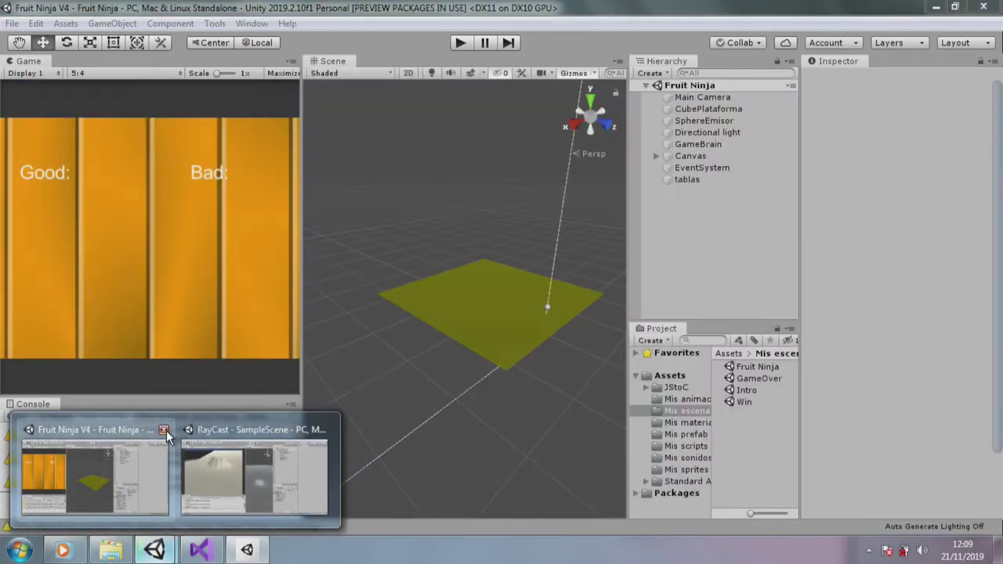
mouse_move(206, 413)
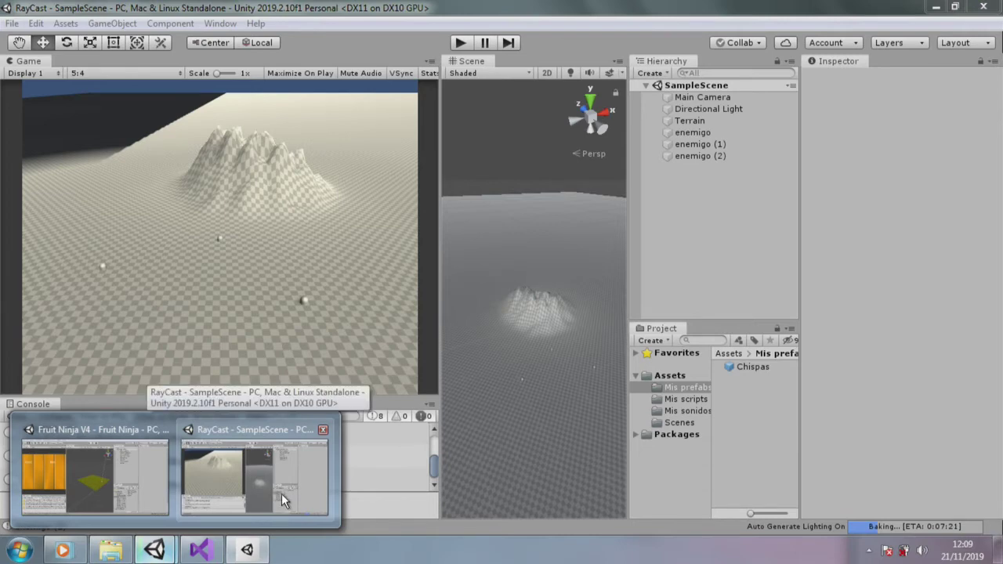
click(281, 493)
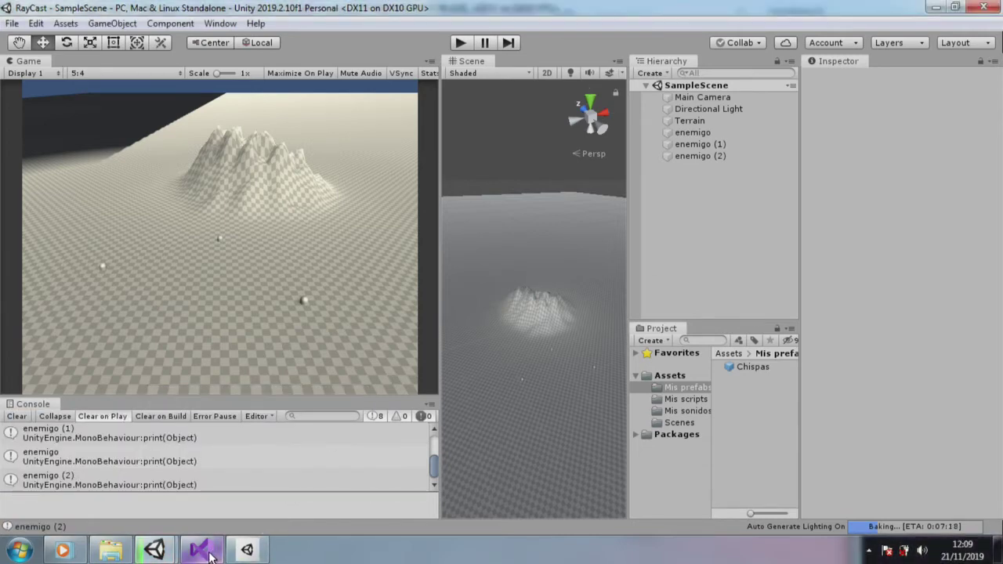
mouse_move(202, 550)
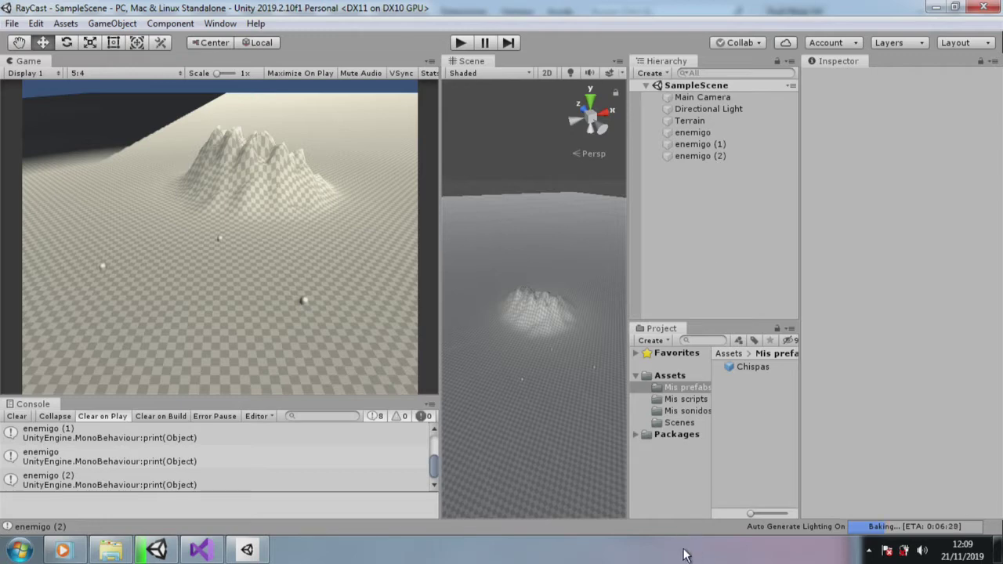
- Name the new 3D project Ninja and create it
click(247, 549)
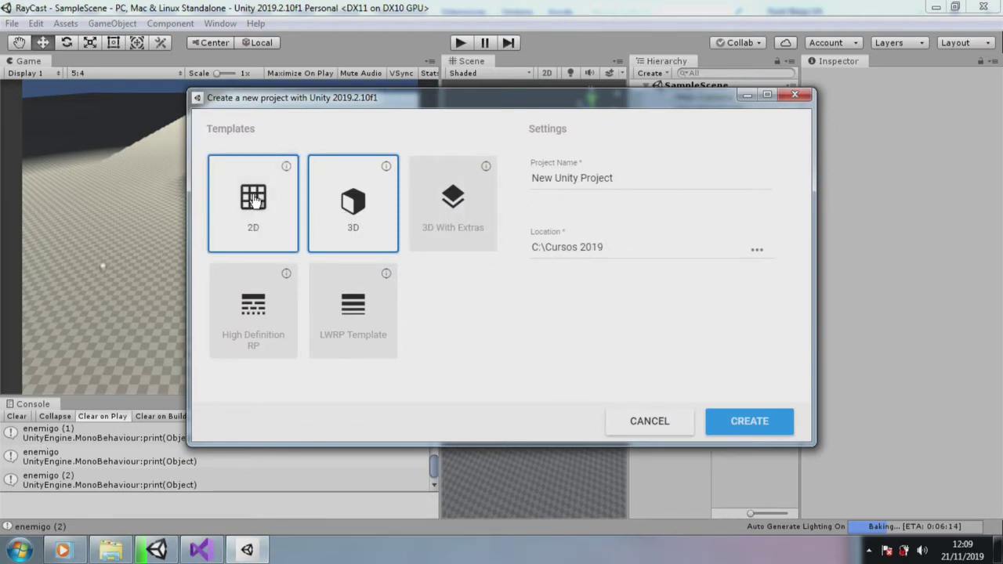
click(630, 178)
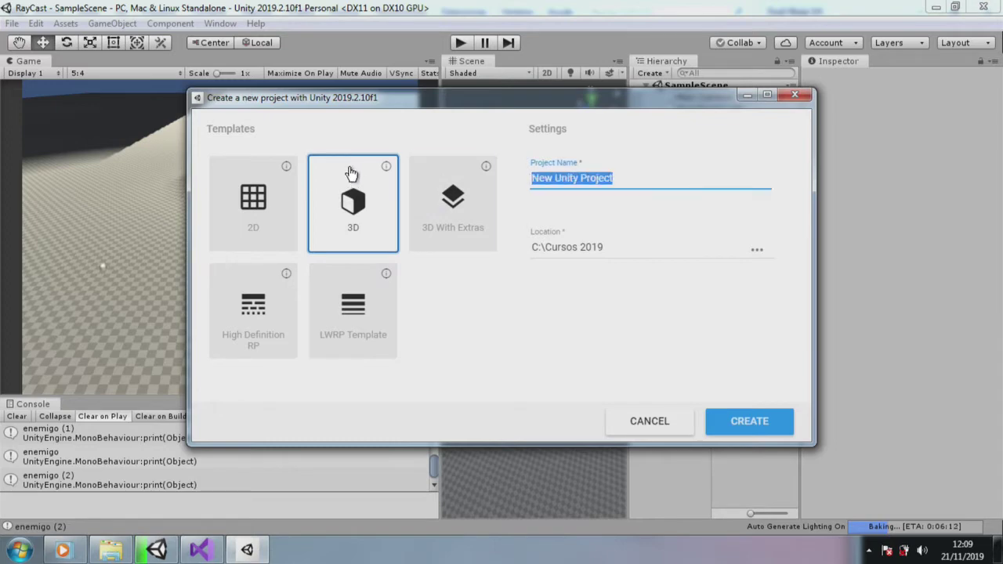
text(Ninj)
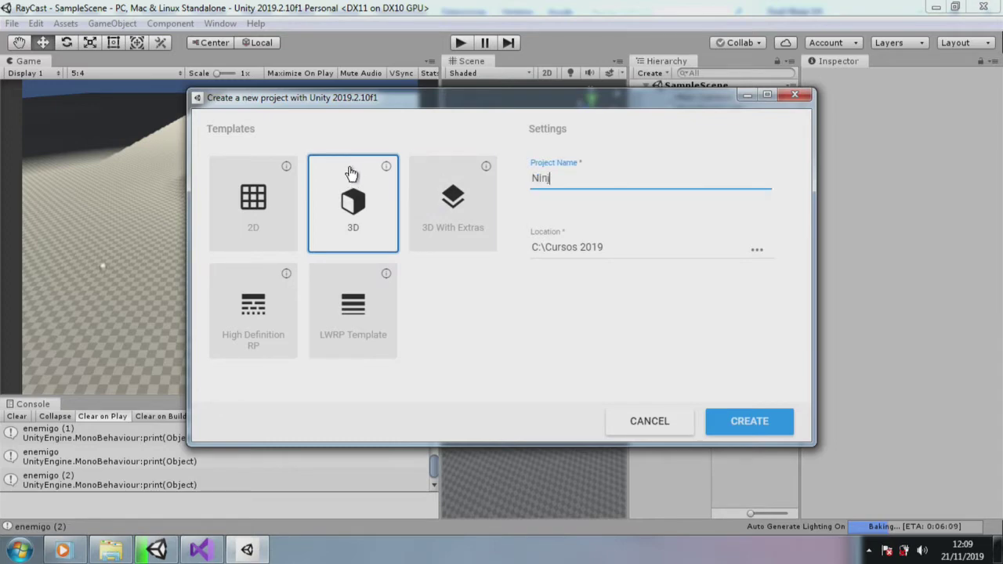
text(a)
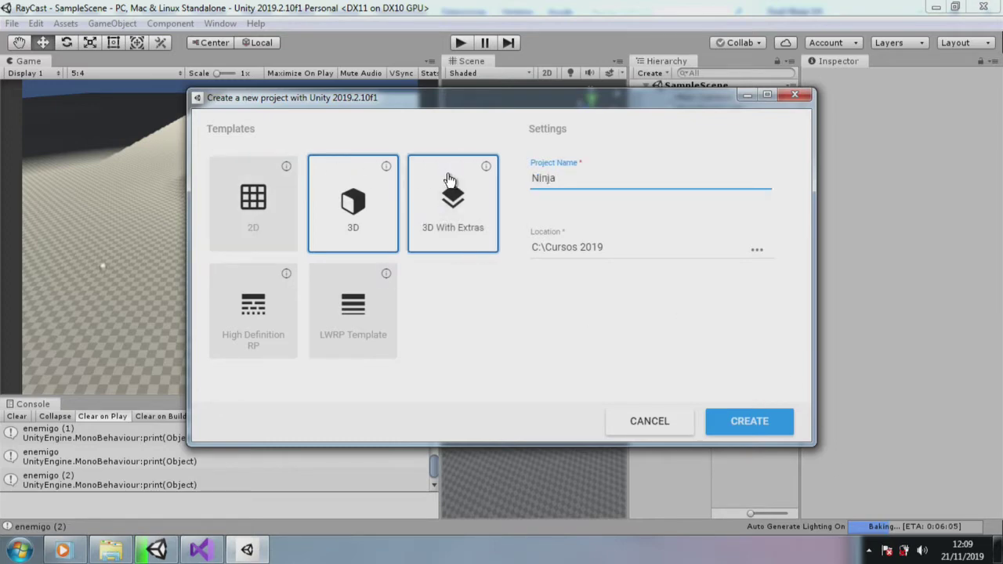
click(732, 430)
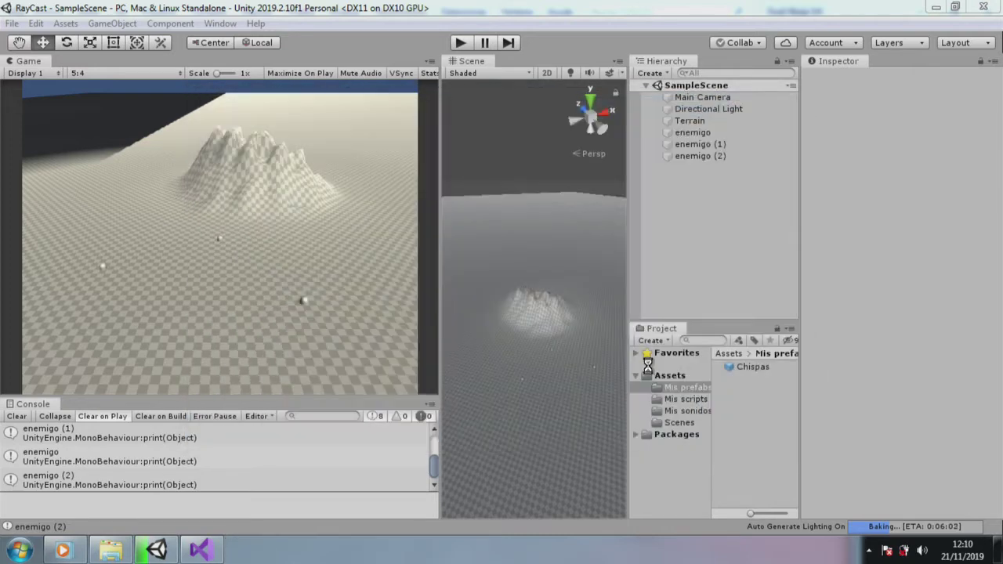
- Glance at RaycastPlayer.cs, then close Visual Studio and save the GameBrain.cs changes
click(168, 537)
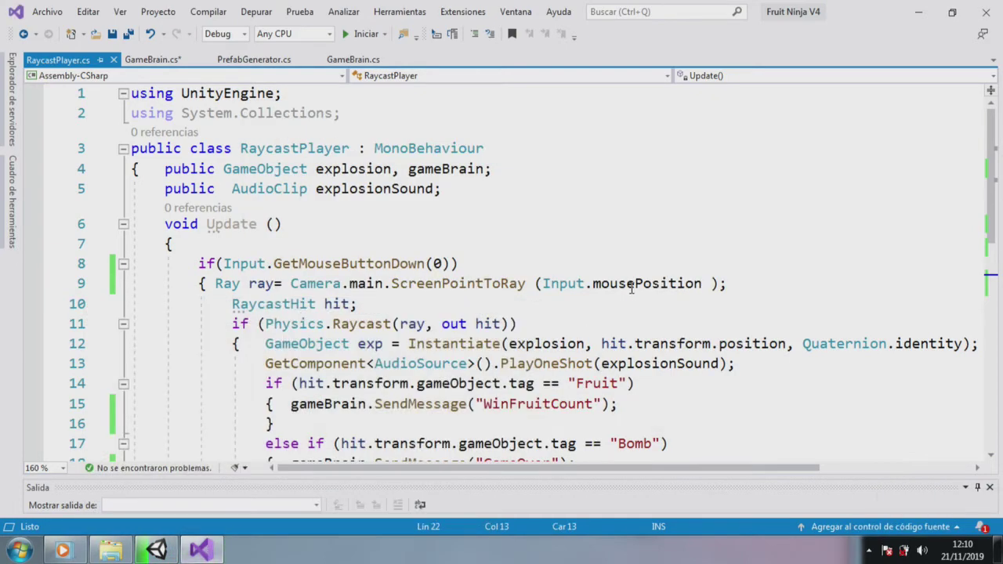
click(644, 282)
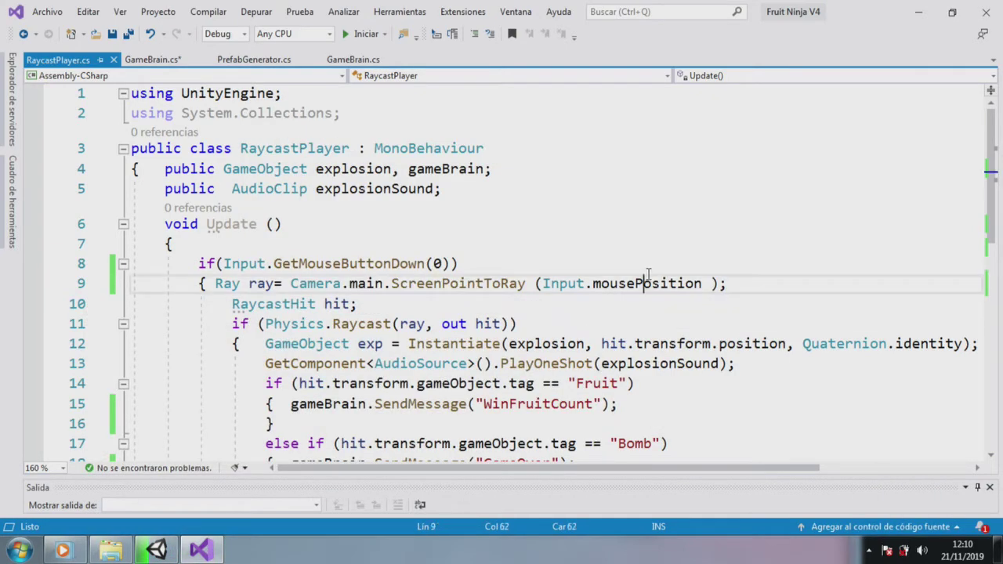
scroll(649, 282, down, 3)
scroll(650, 273, up, 3)
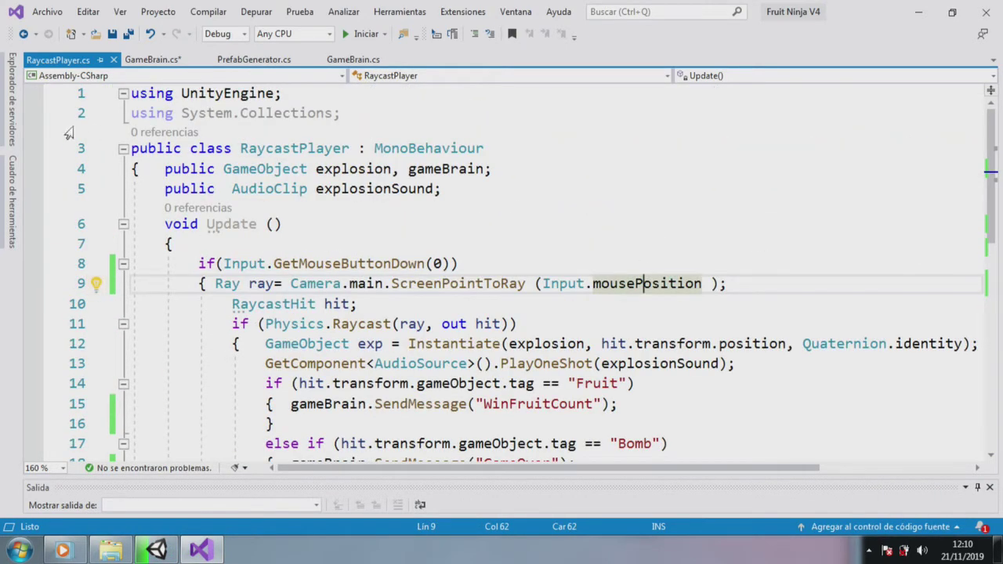
click(991, 8)
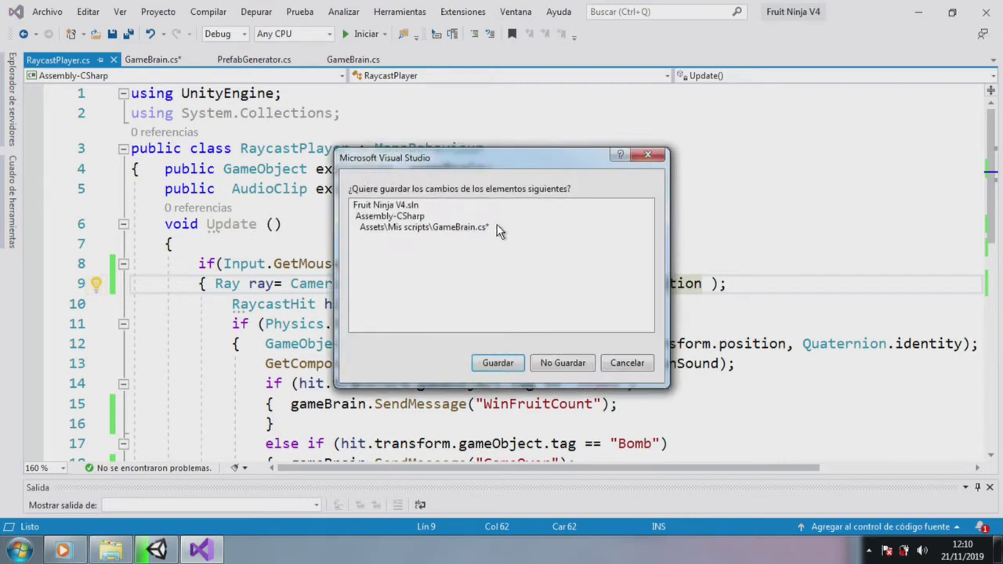
click(504, 362)
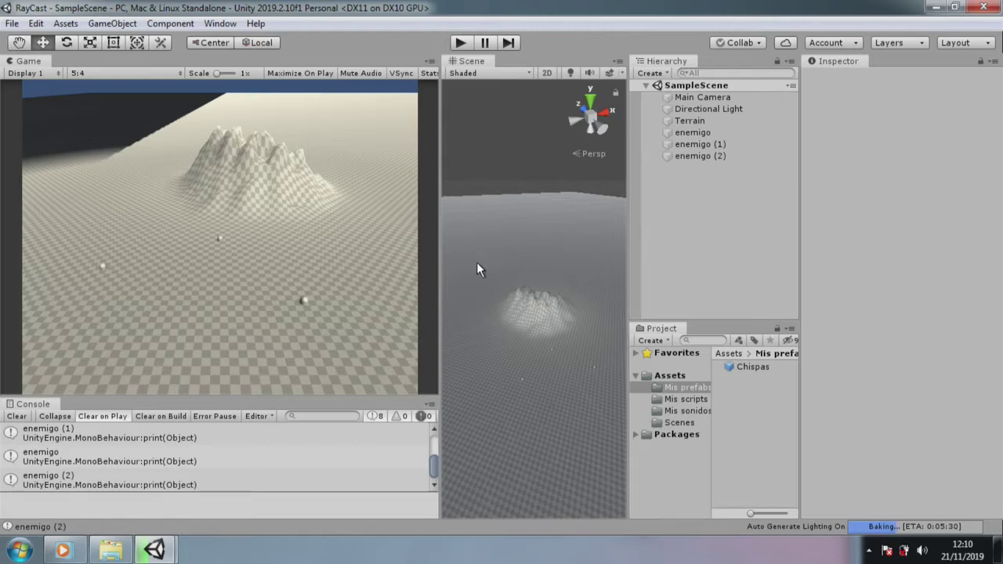
- Shift the Game/Scene divider left so the Scene view grows
mouse_move(440, 301)
mouse_down()
mouse_move(396, 302)
mouse_move(470, 298)
mouse_move(395, 300)
mouse_move(423, 300)
mouse_up()
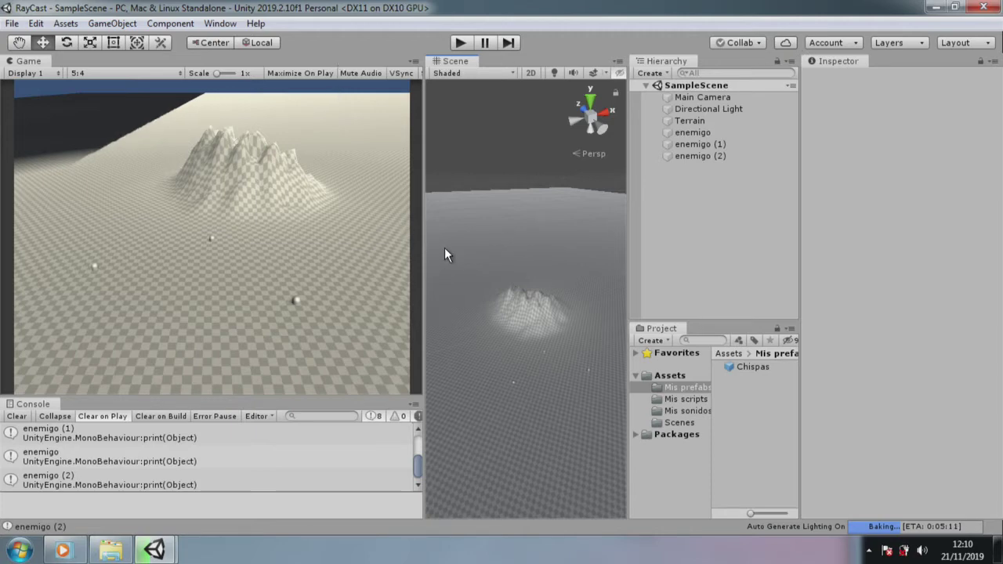
drag(425, 228, 422, 228)
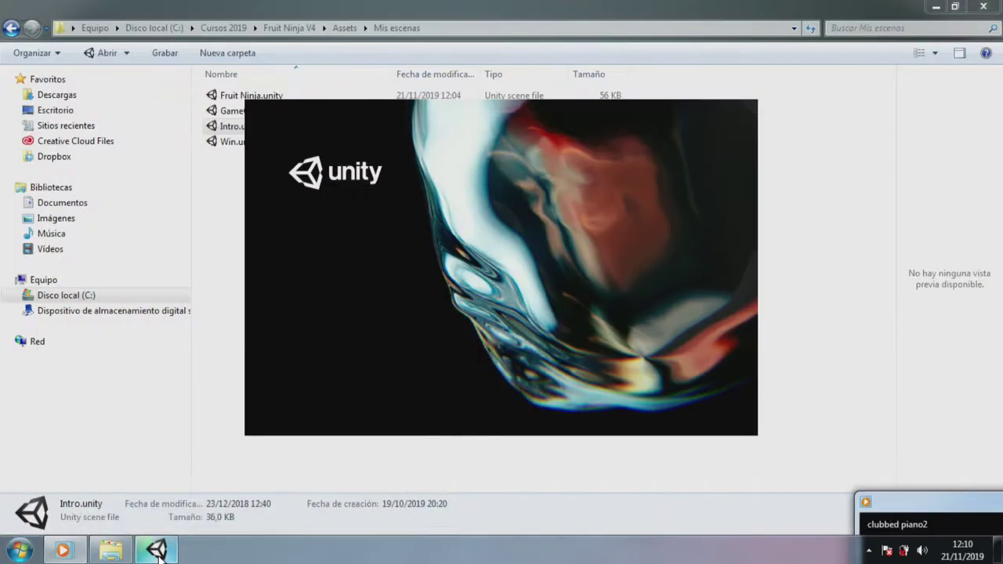
- Minimize the Mis escenas Explorer window to reveal the Unity splash screen
click(935, 8)
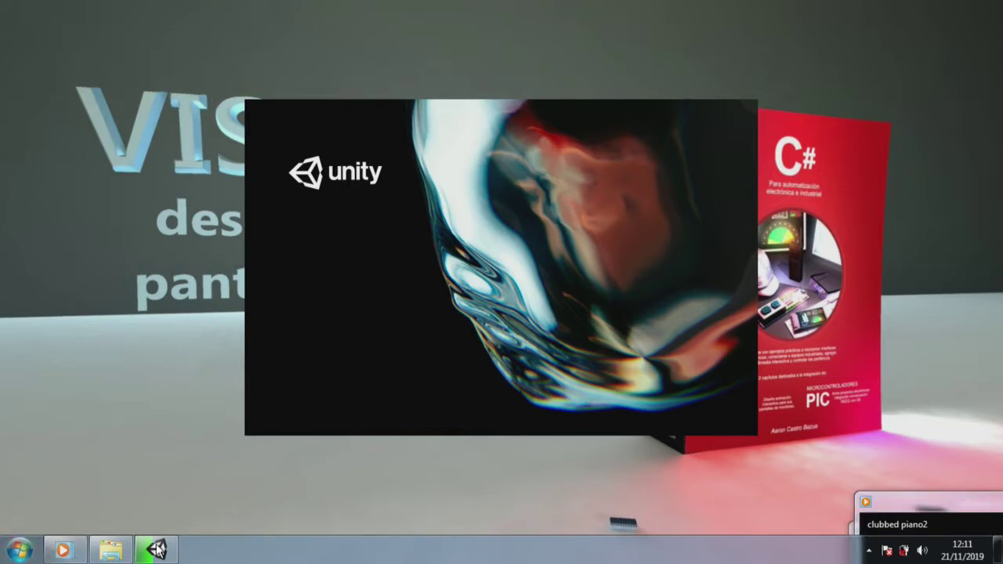
- Restore the Unity editor and widen the Scene view, narrowing the Game view
mouse_move(157, 548)
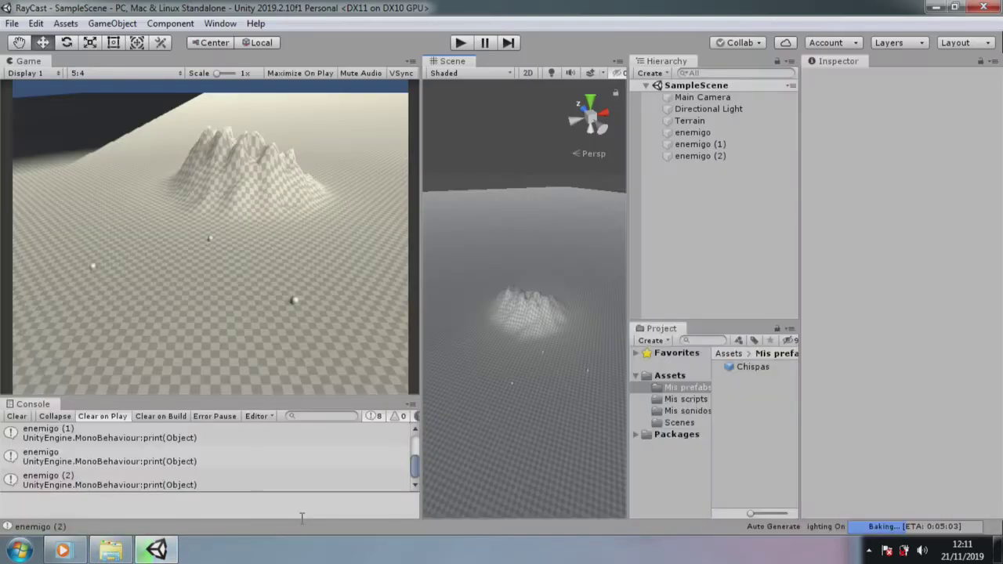
click(156, 550)
click(159, 551)
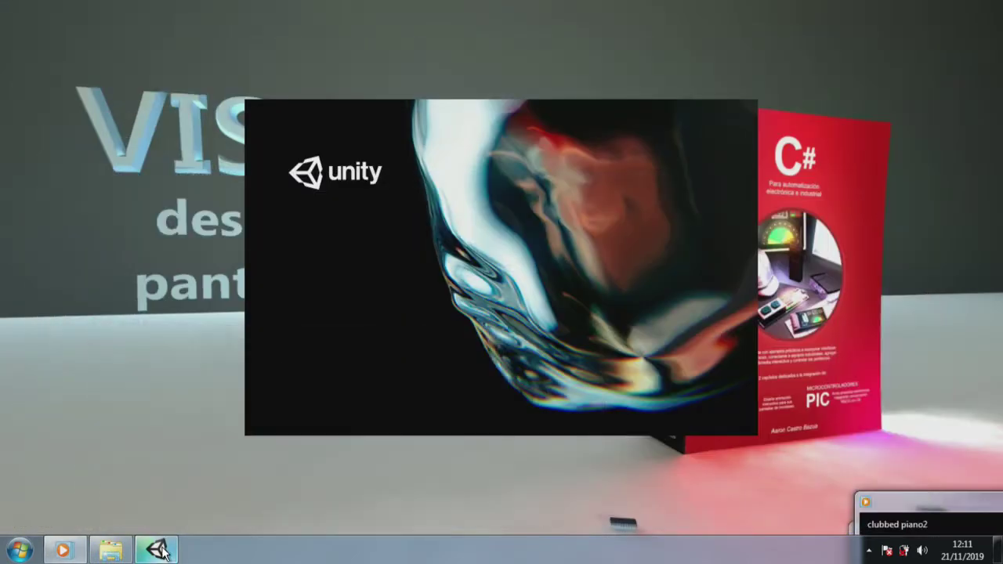
click(161, 551)
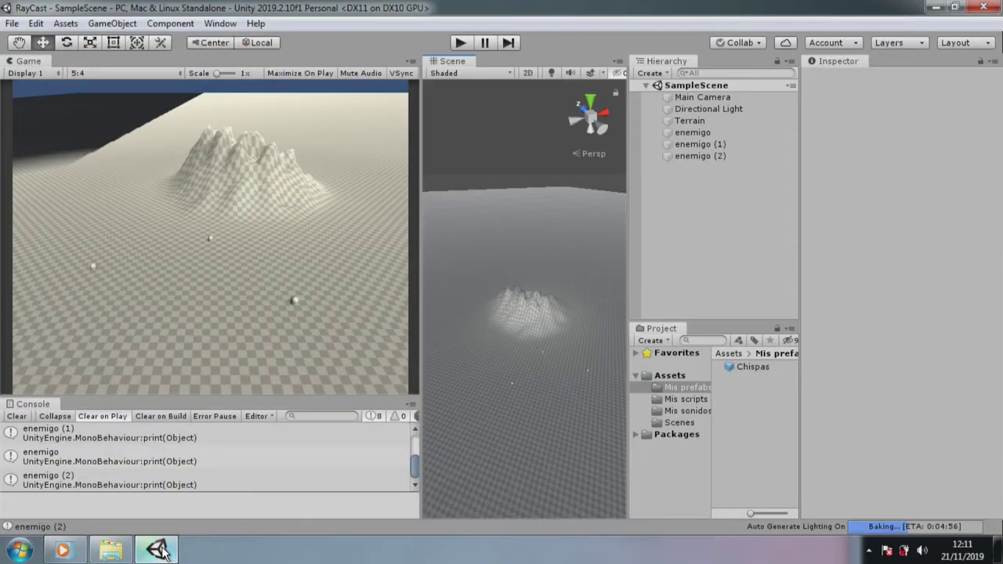
drag(418, 329, 322, 340)
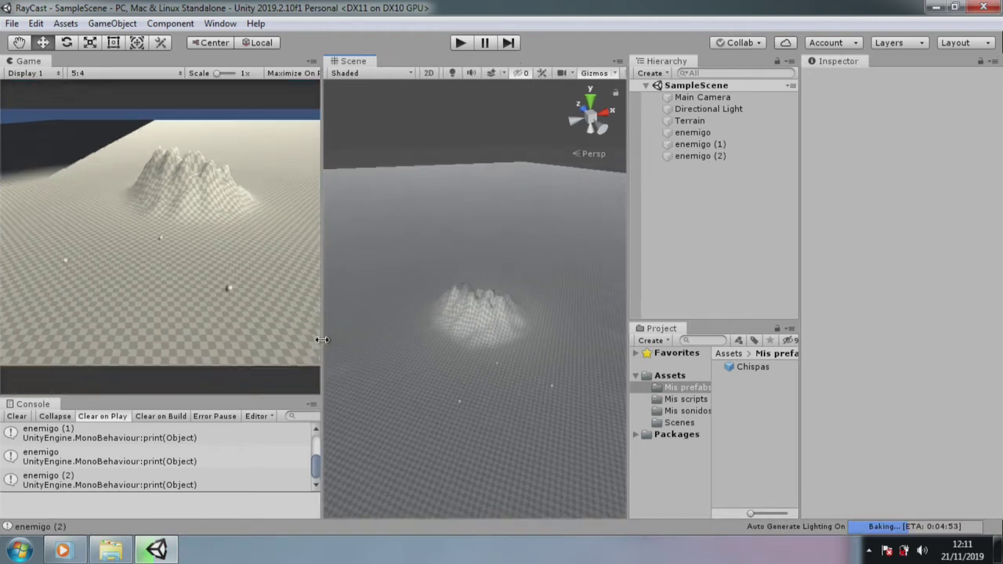
- Open the Raycast script from Mis scripts in Visual Studio
click(705, 398)
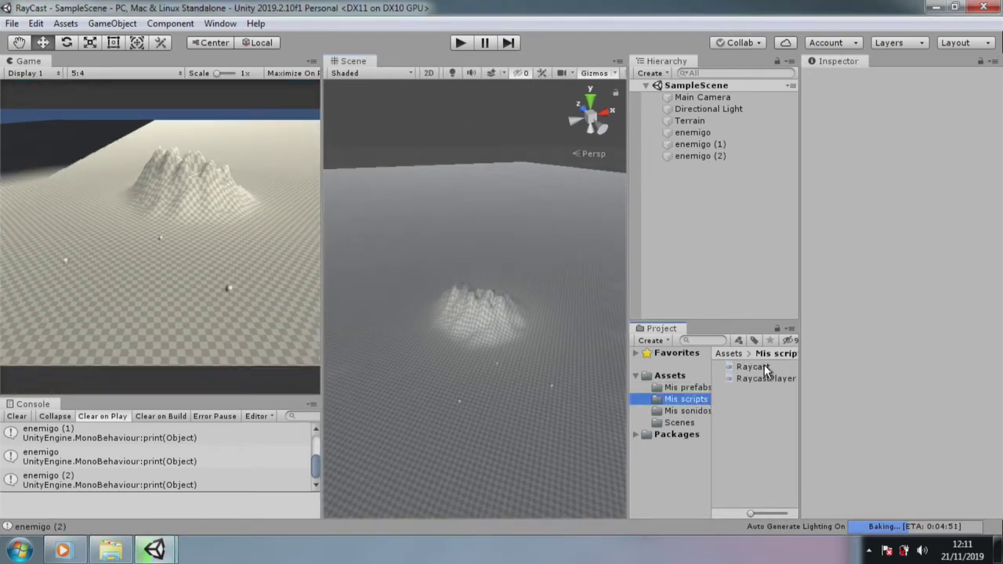
click(764, 366)
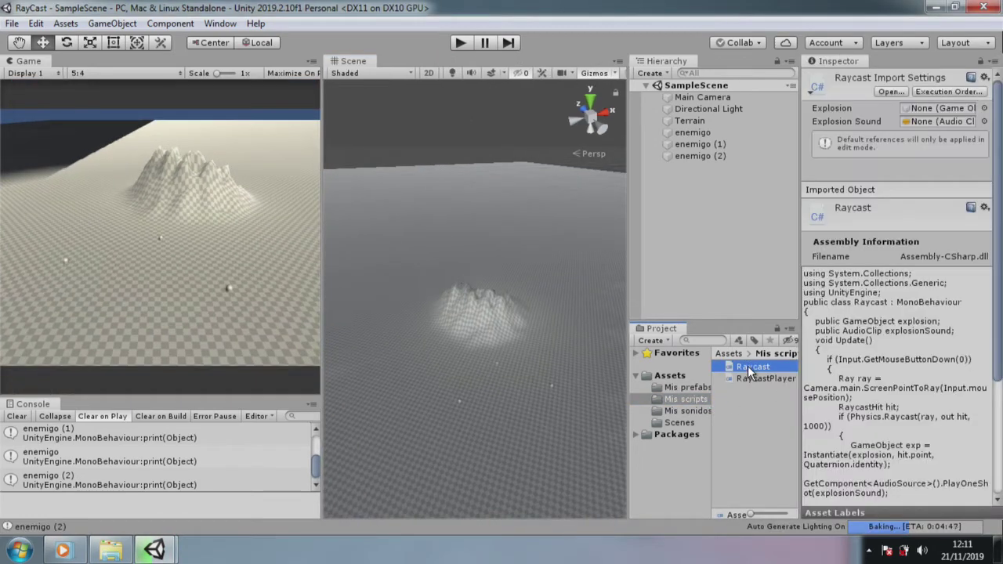
double_click(747, 368)
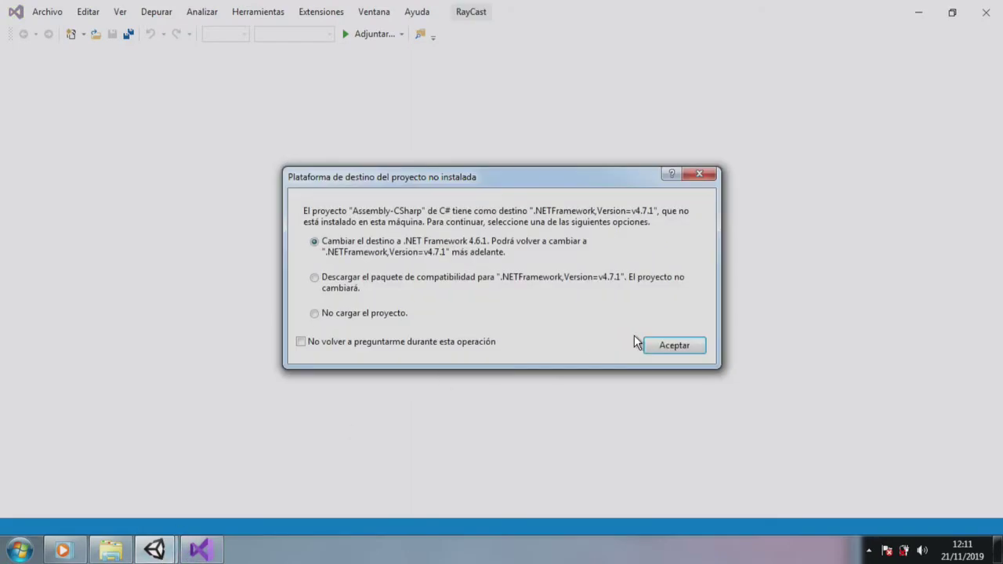
- Retarget the Raycast project to .NET Framework 4.6.1 and scroll through Raycast.cs
click(664, 350)
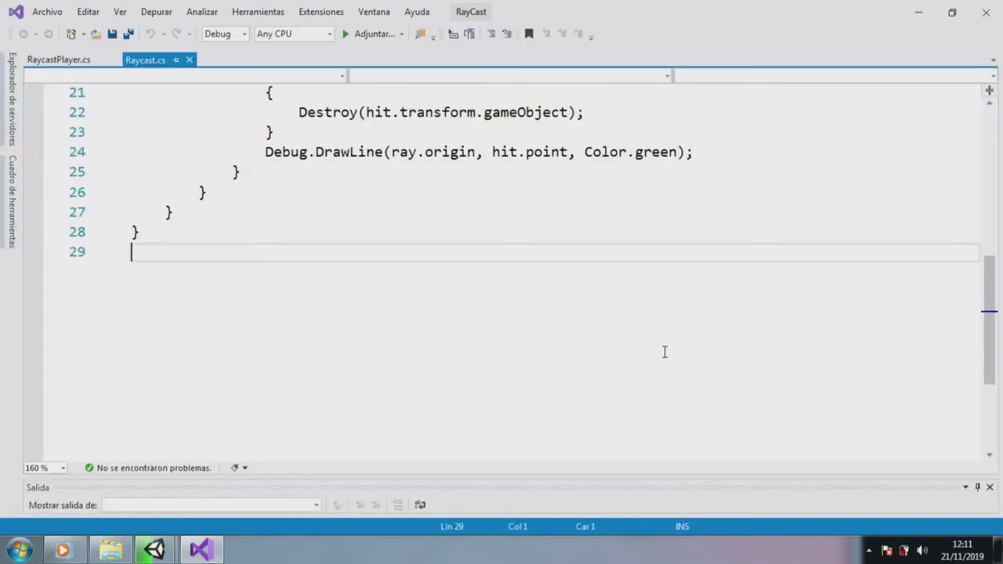
scroll(663, 332, up, 5)
scroll(662, 325, up, 2)
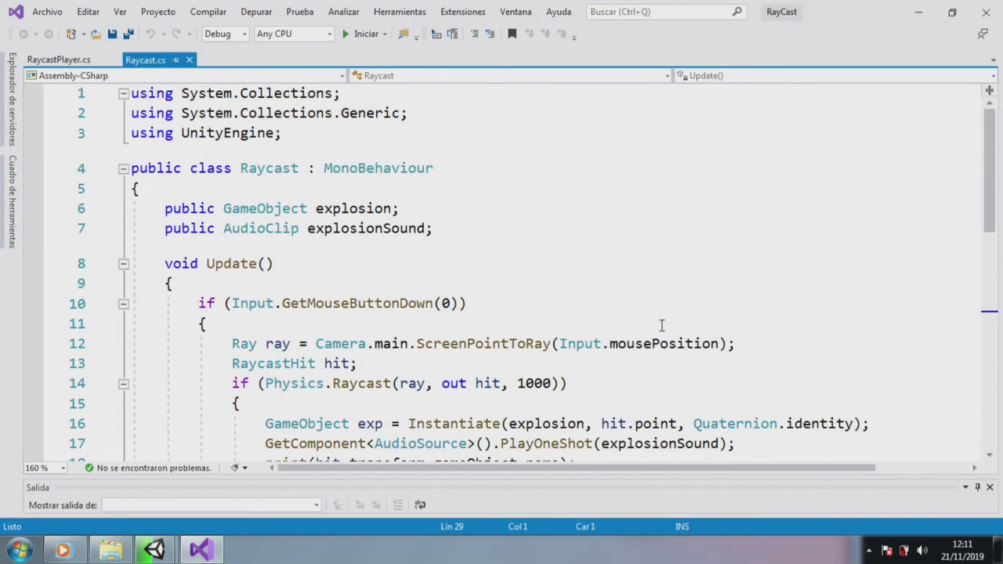
scroll(662, 325, down, 2)
scroll(659, 319, down, 3)
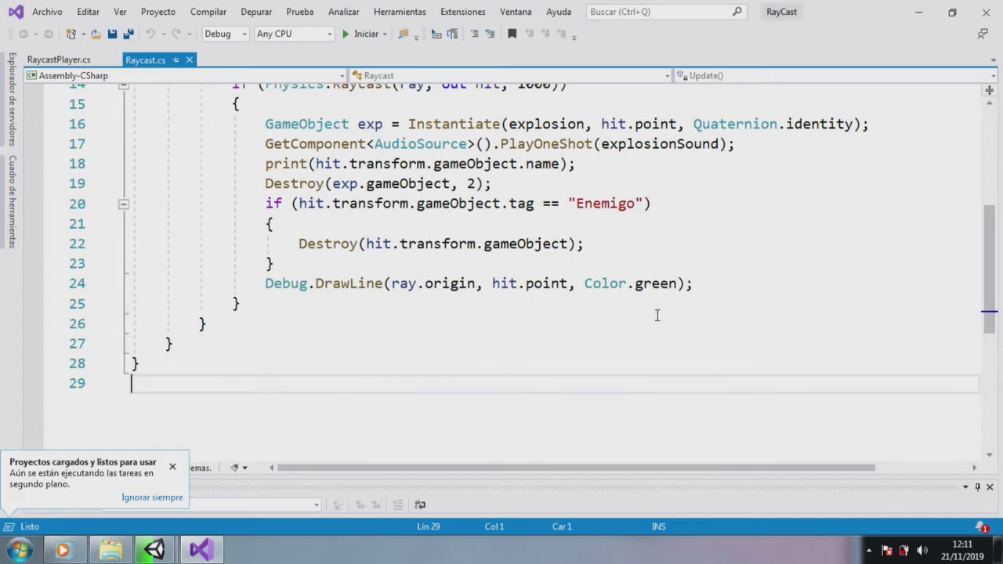
scroll(657, 315, up, 2)
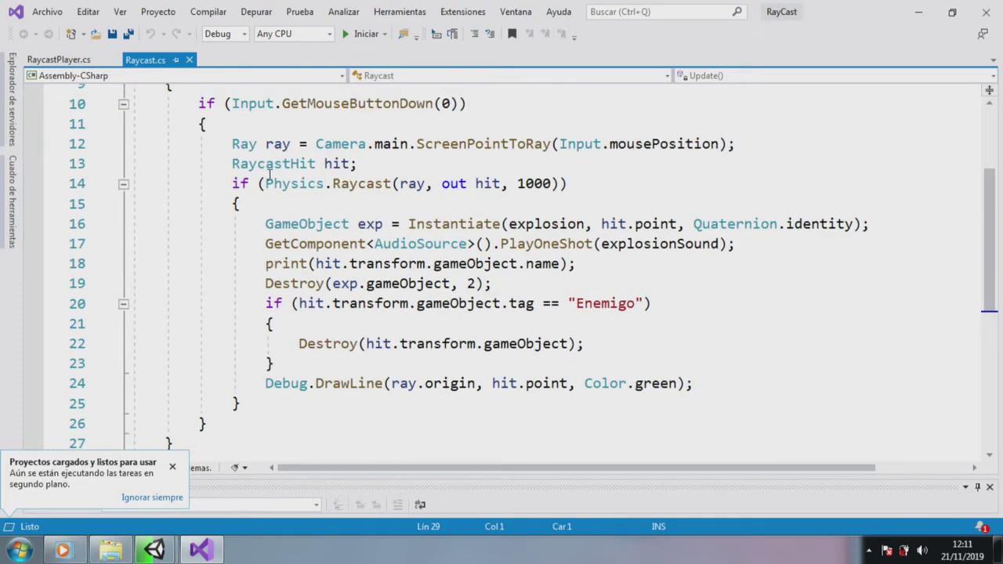
scroll(234, 181, up, 2)
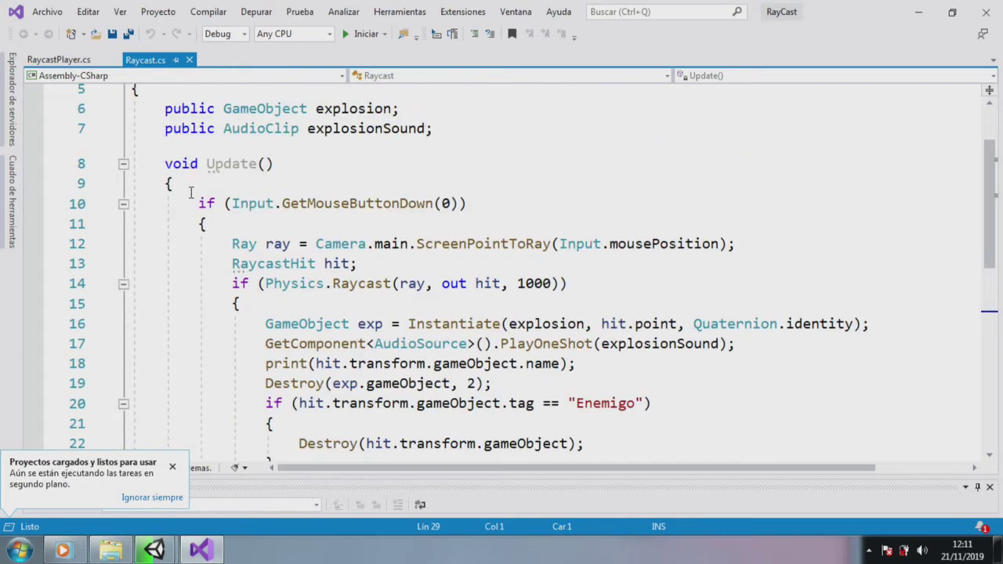
- Walk through Update(): the mouse-button check, Physics.Raycast condition, PlayOneShot and print lines
mouse_move(167, 165)
mouse_down()
mouse_move(168, 206)
mouse_move(209, 244)
mouse_up()
click(205, 224)
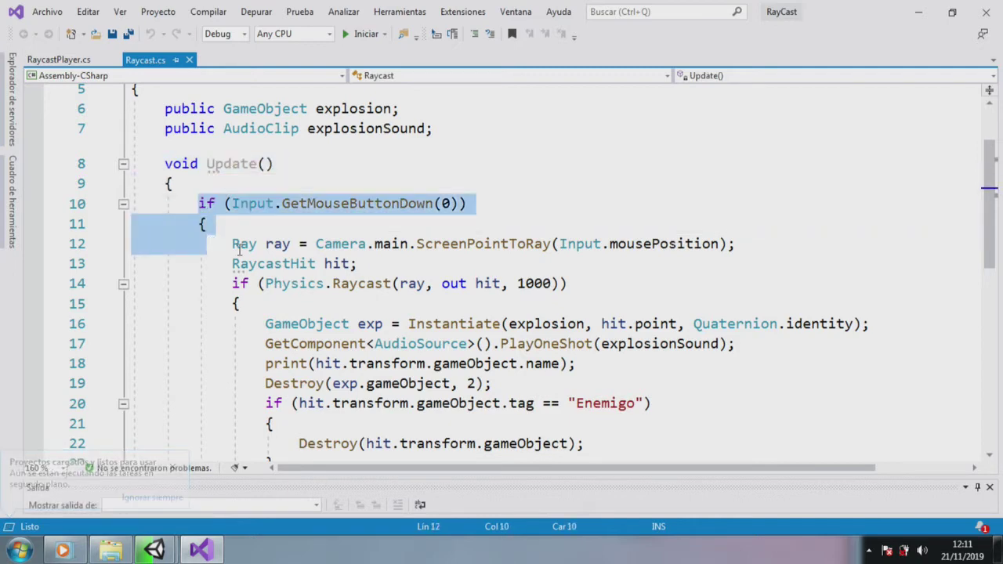
click(356, 264)
drag(197, 204, 216, 243)
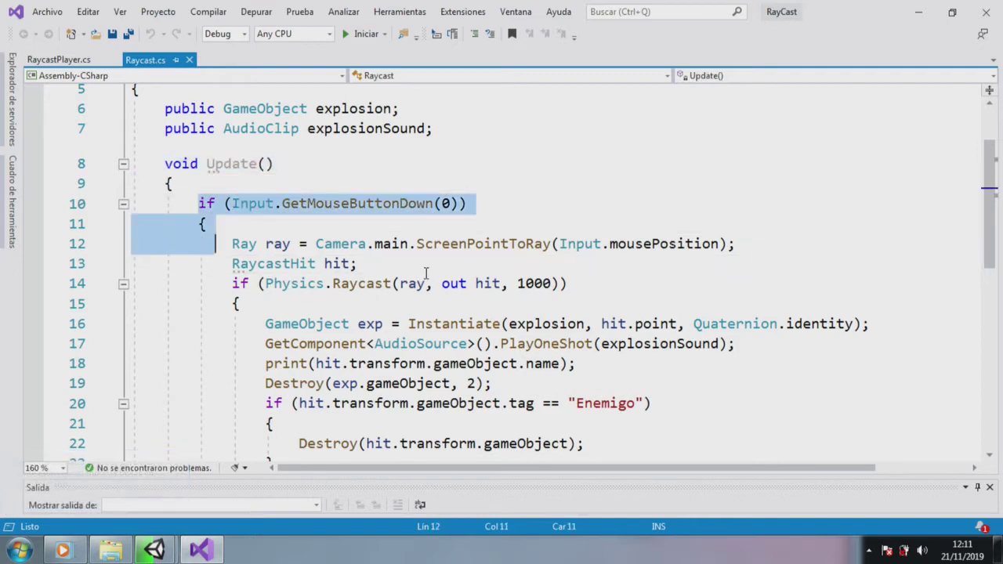
drag(231, 283, 237, 307)
scroll(237, 307, down, 2)
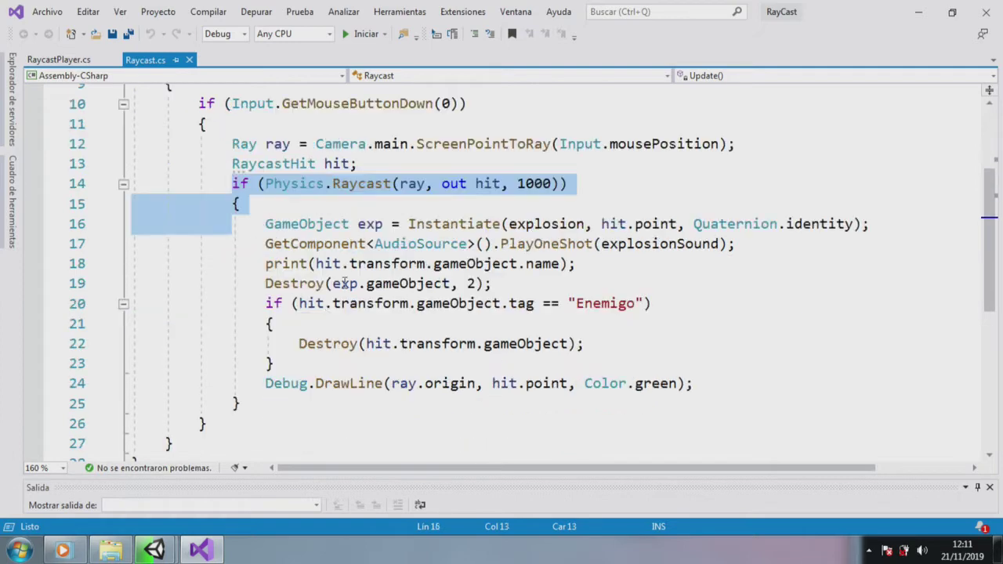
click(265, 226)
mouse_move(264, 226)
mouse_down()
mouse_move(229, 273)
mouse_move(232, 265)
mouse_up()
click(234, 265)
key(Home)
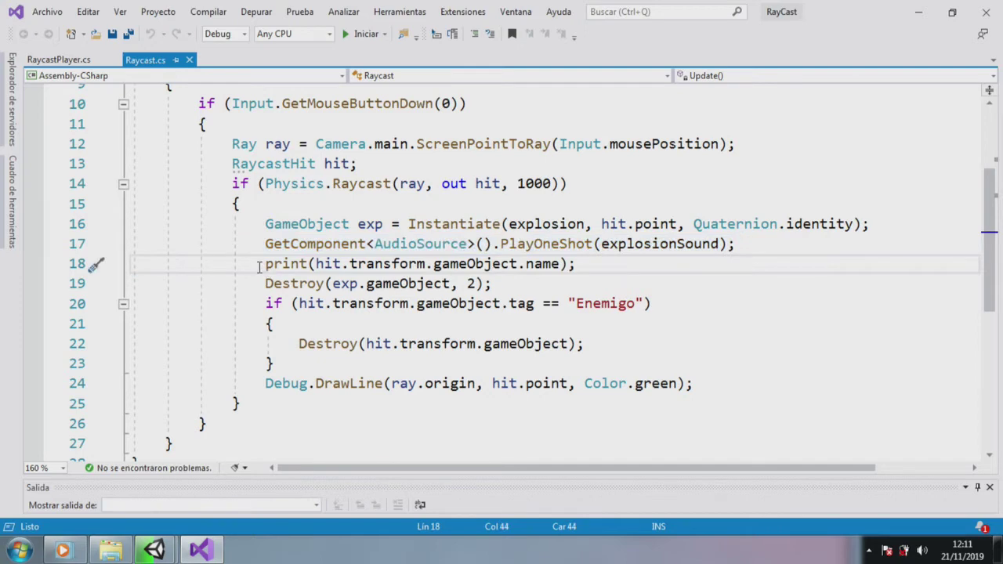
click(274, 304)
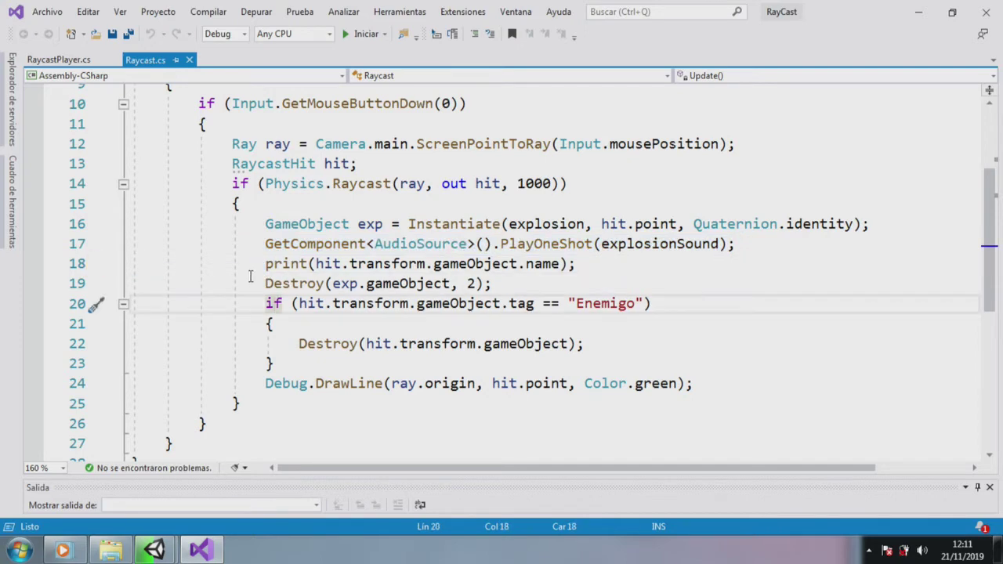
- Highlight the Enemigo tag check and Destroy line, then minimize Visual Studio
scroll(274, 302, down, 2)
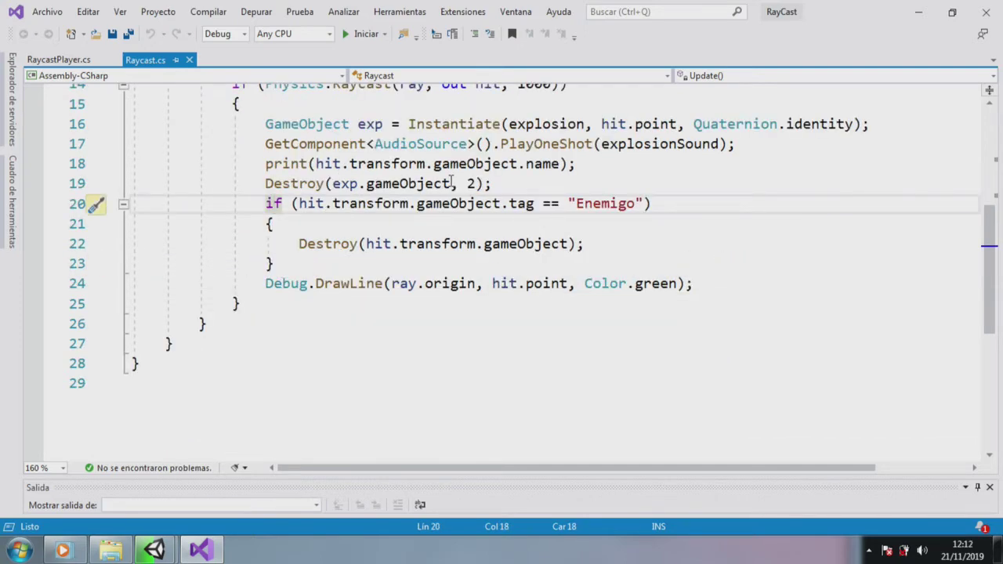
click(627, 239)
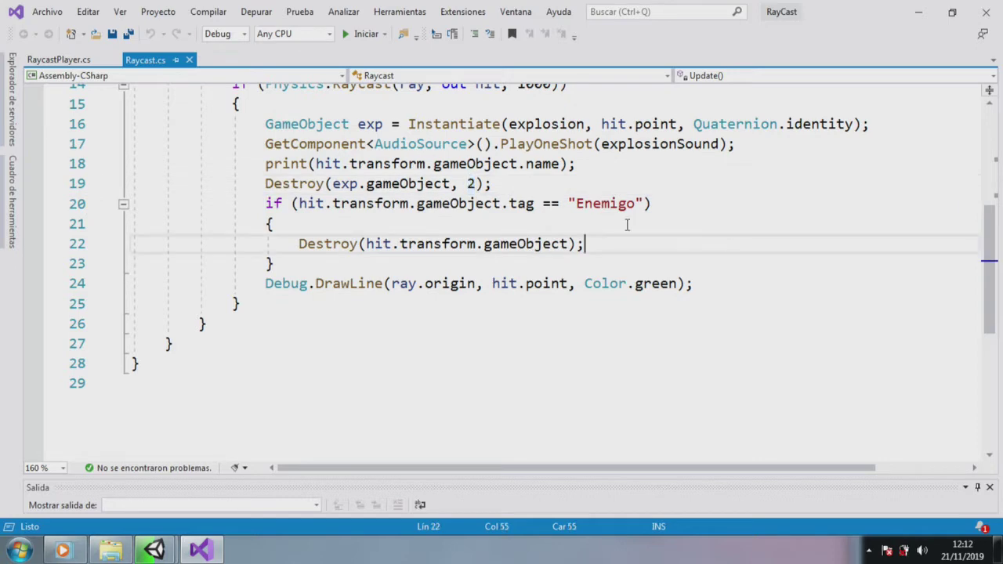
drag(244, 206, 287, 263)
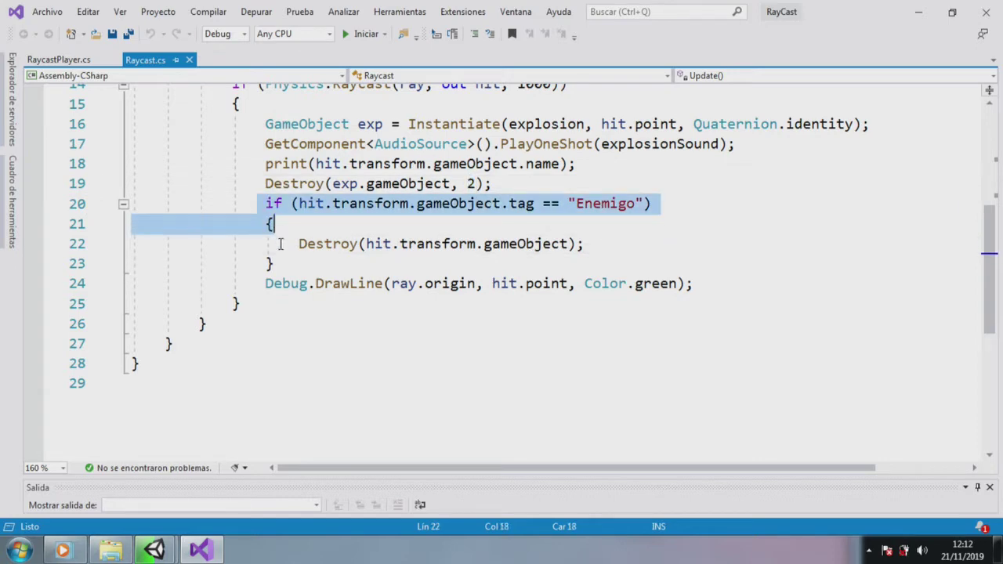
click(561, 204)
drag(577, 204, 675, 206)
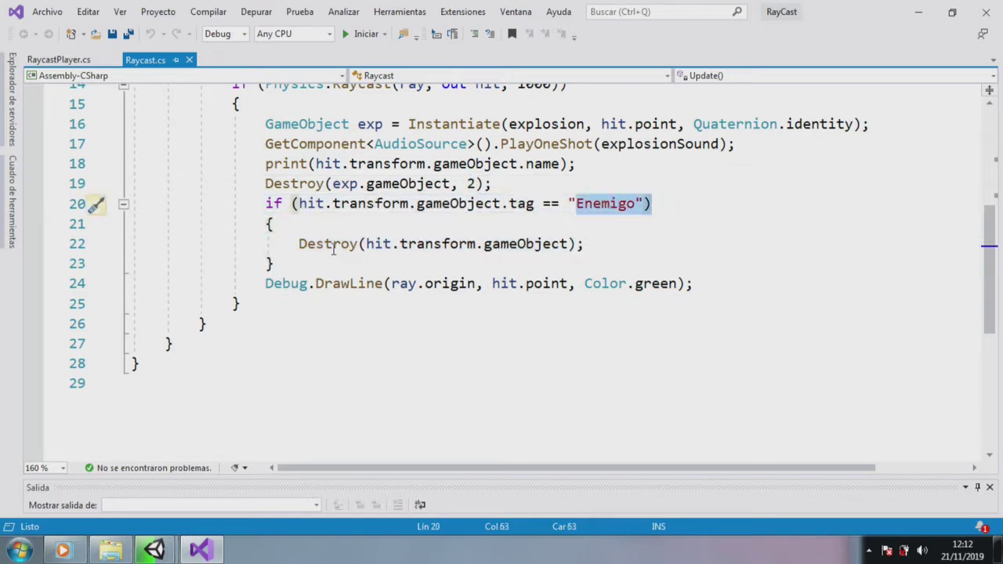
click(174, 548)
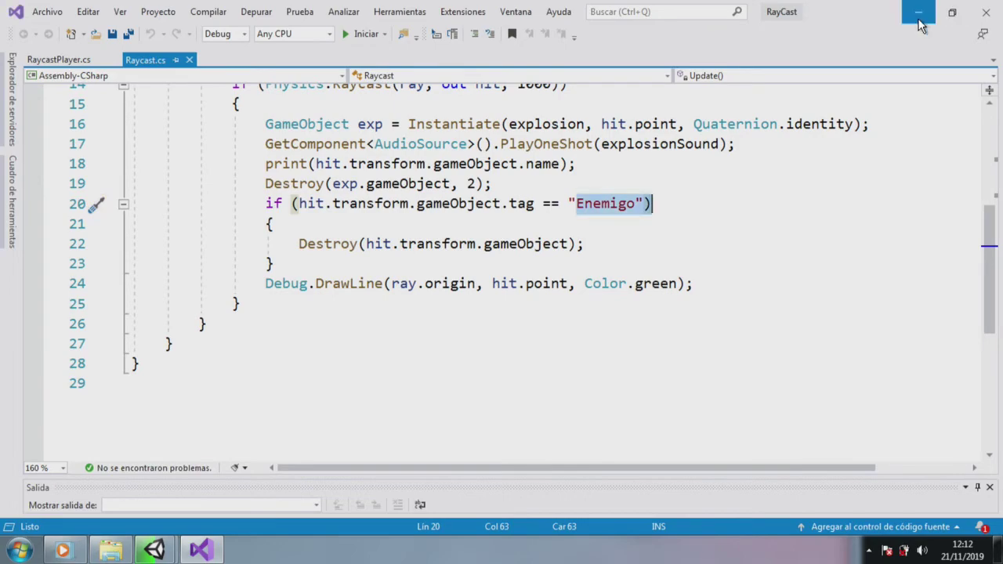
click(918, 11)
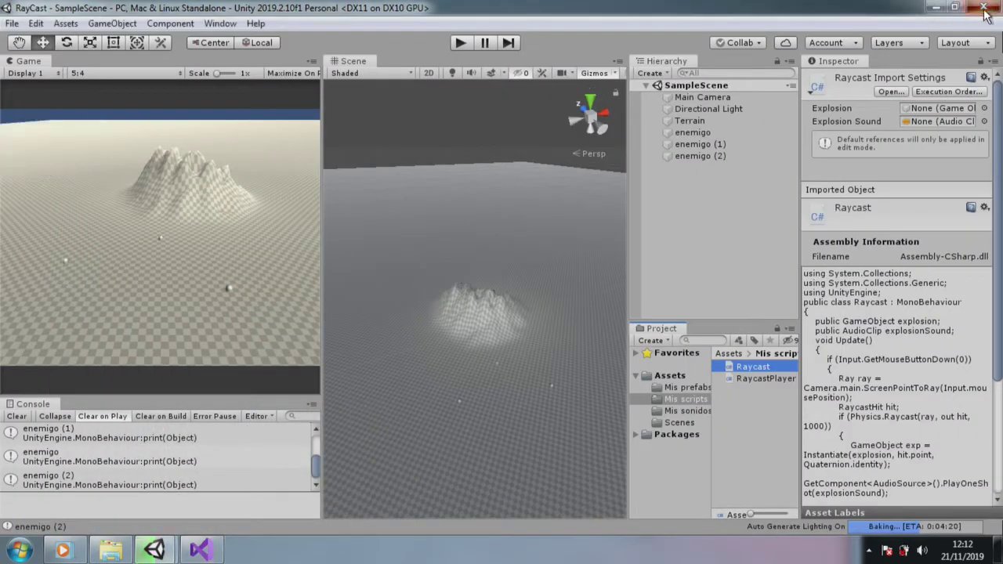
- In the Ninja project, set the Lighting Settings skybox material to None
mouse_move(157, 548)
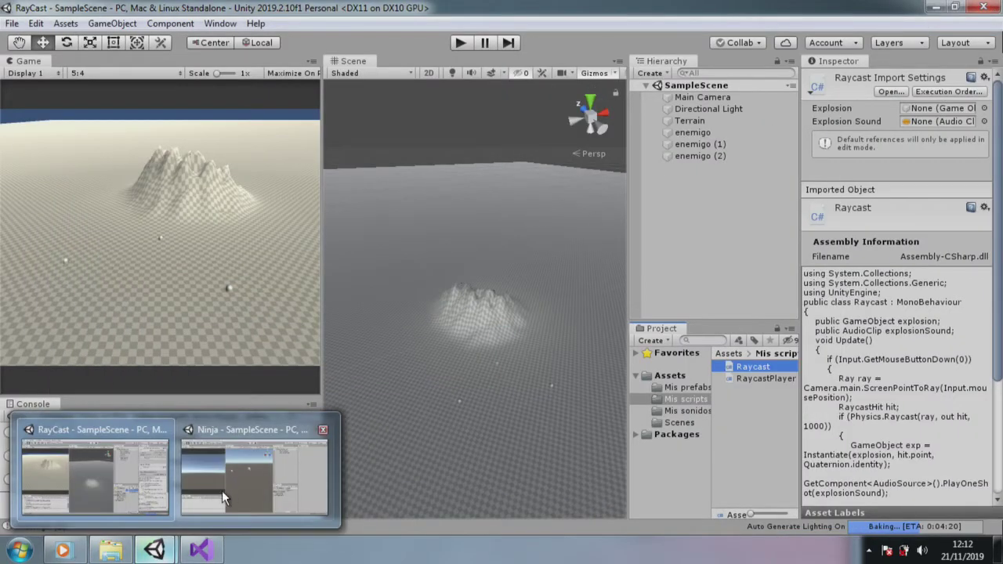
click(337, 478)
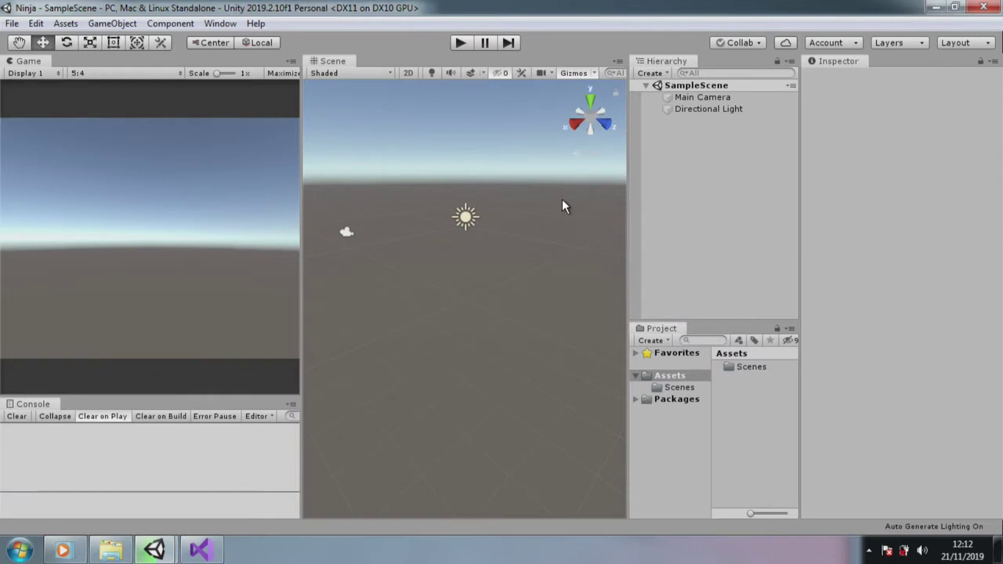
click(220, 24)
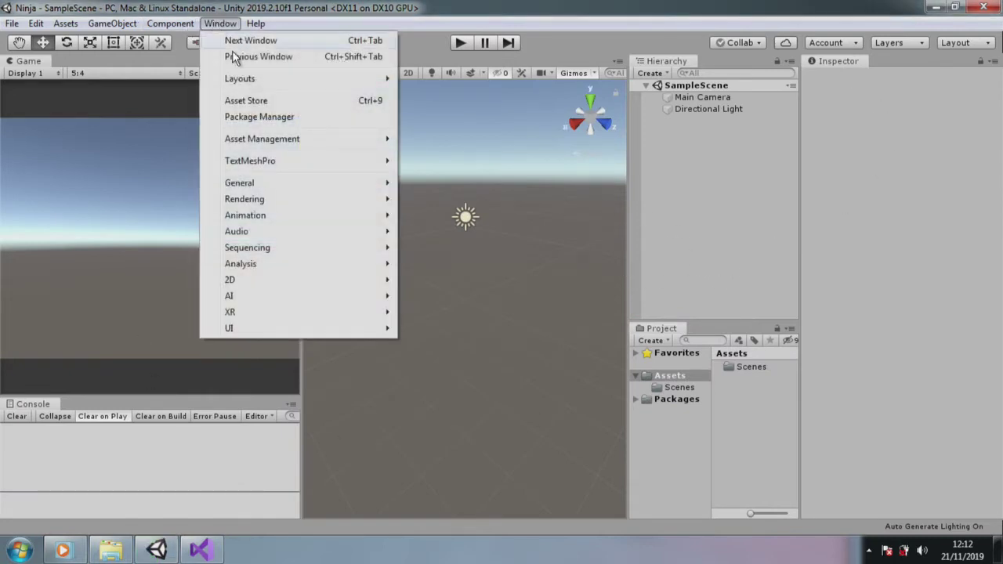
mouse_move(384, 199)
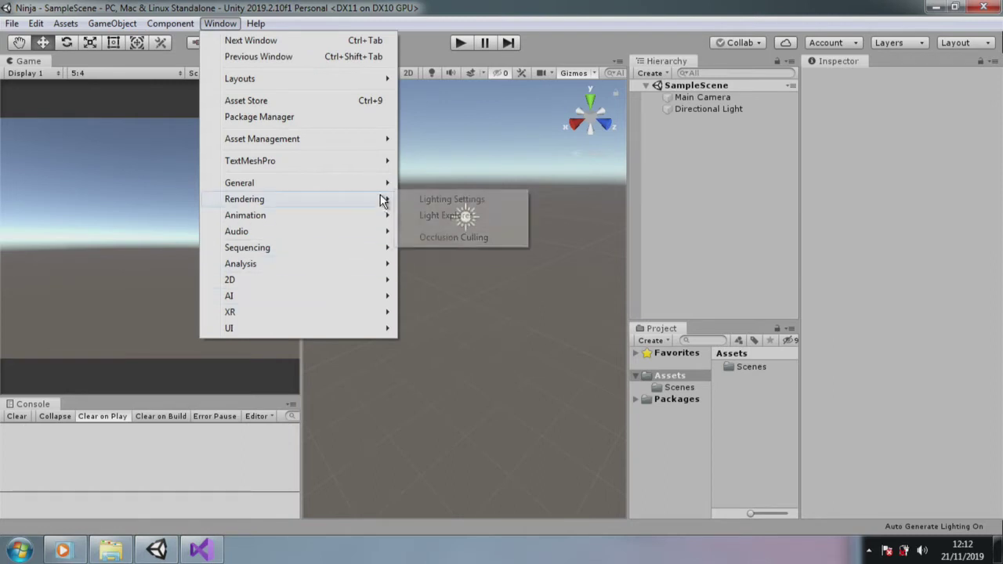
click(459, 201)
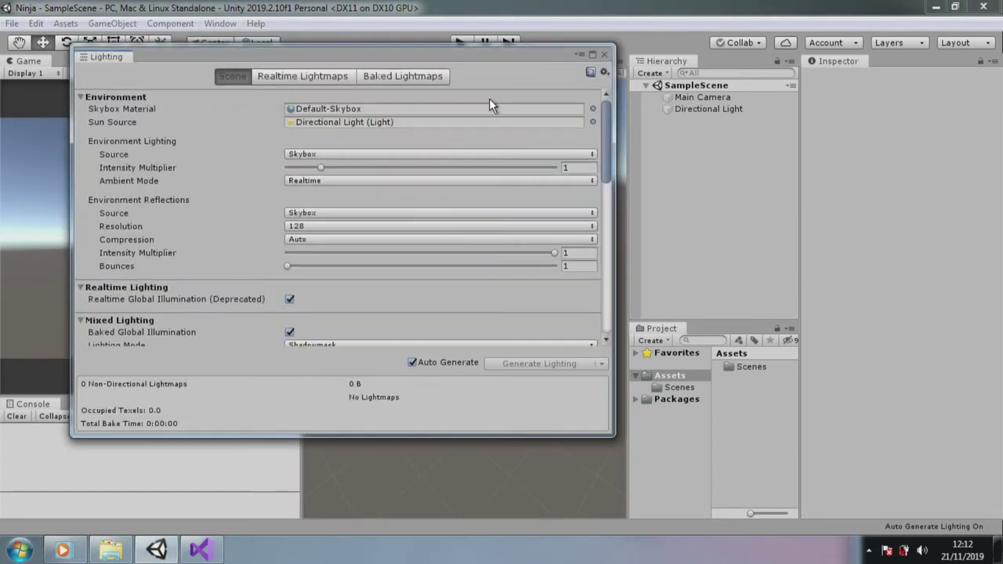
click(593, 109)
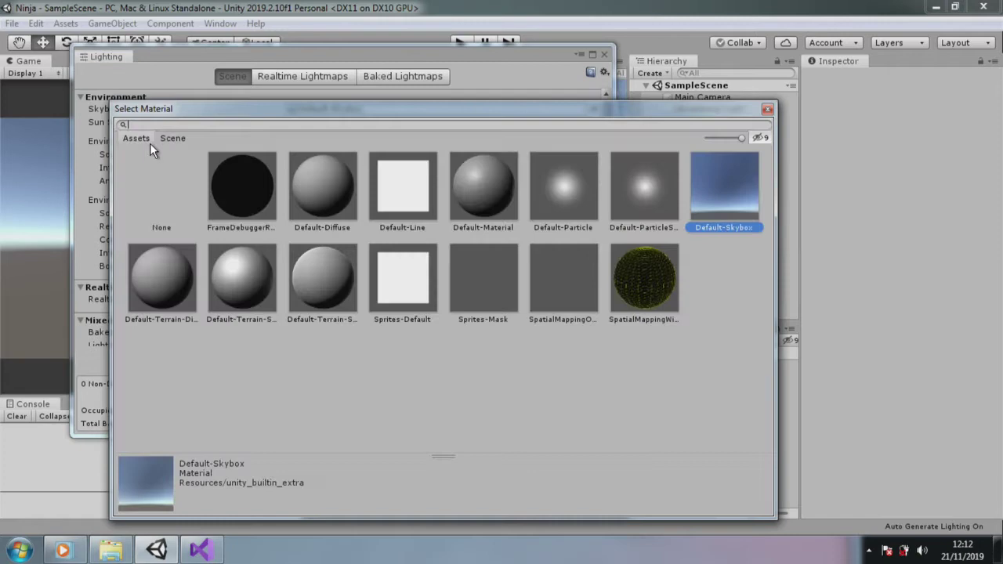
double_click(159, 181)
- Close Lighting and create the Mis scripts, Mis sonidos and Mis sprites folders in Assets
click(603, 55)
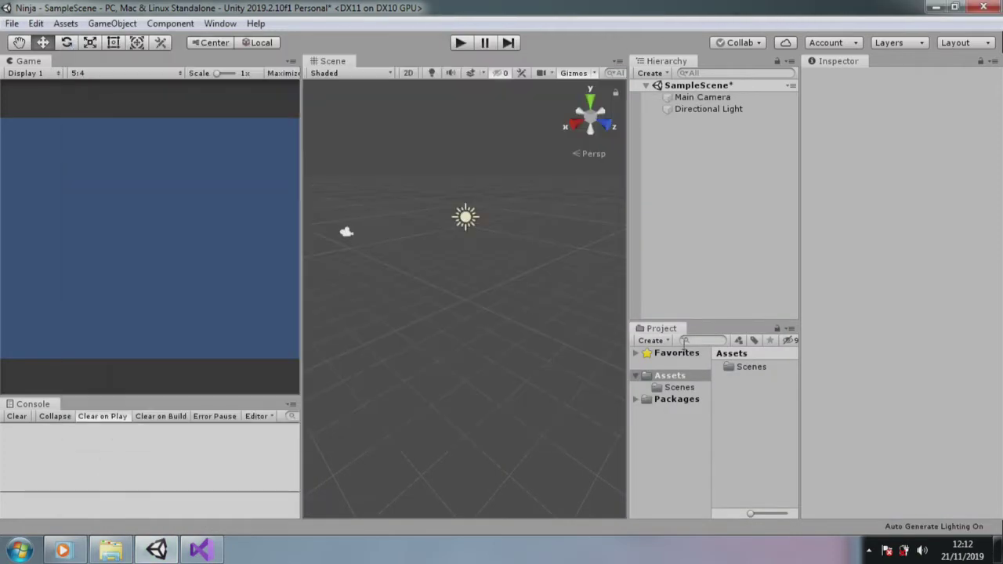
right_click(666, 377)
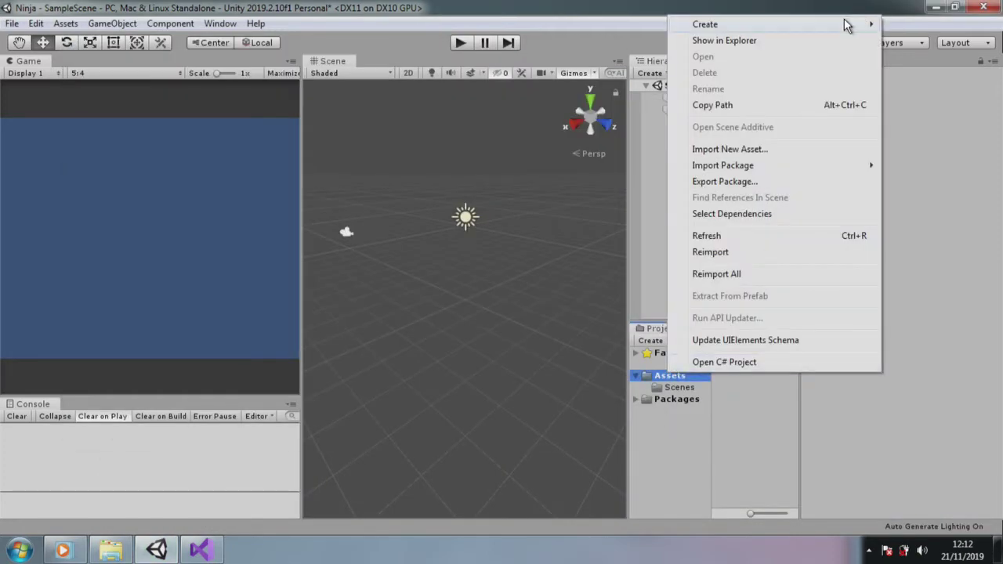
mouse_move(846, 24)
click(573, 26)
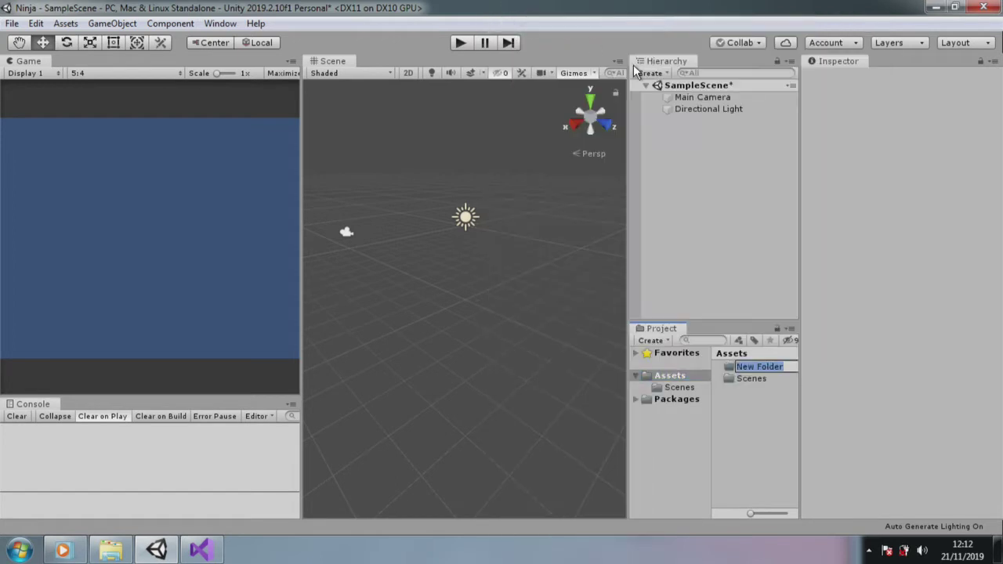
text(Mis scripts)
key(Return)
right_click(679, 380)
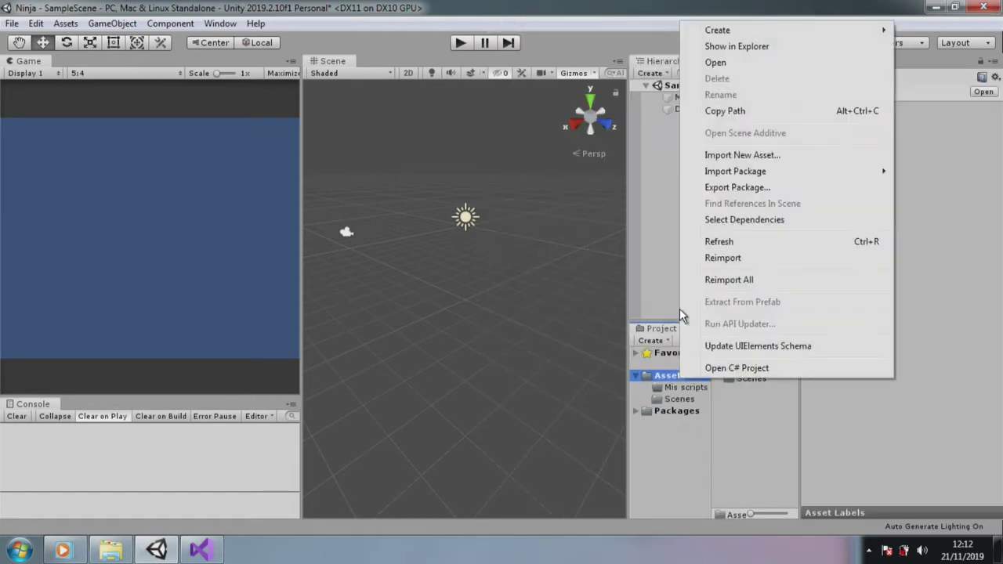
mouse_move(715, 28)
click(606, 23)
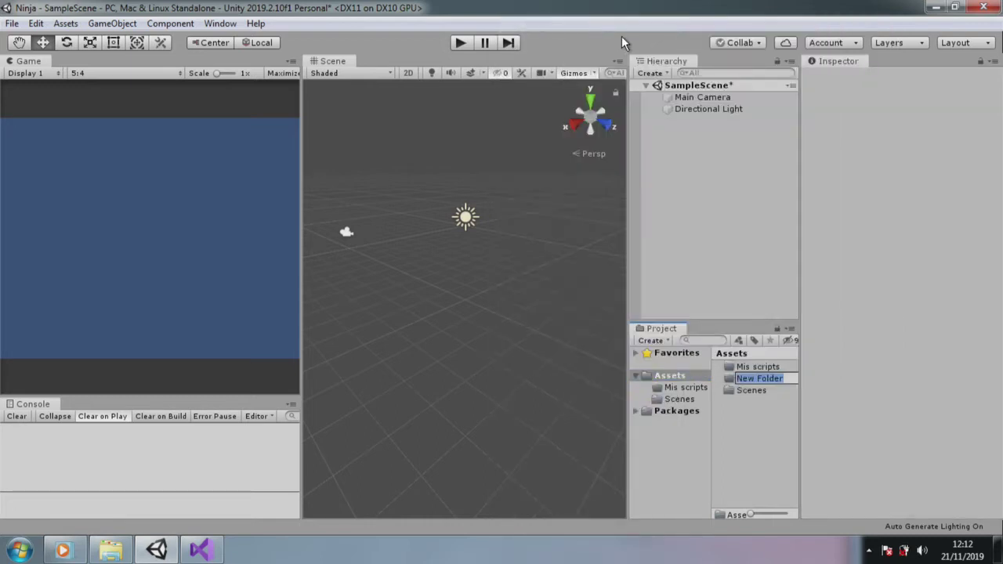
text(Mis sonidos)
key(Return)
right_click(669, 376)
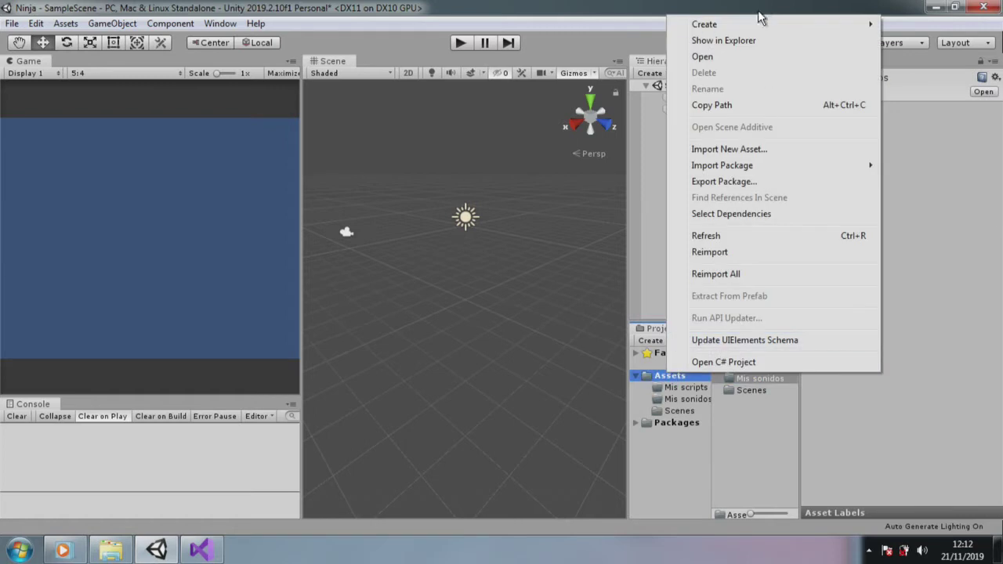
mouse_move(759, 17)
click(596, 24)
text(Mis sprites)
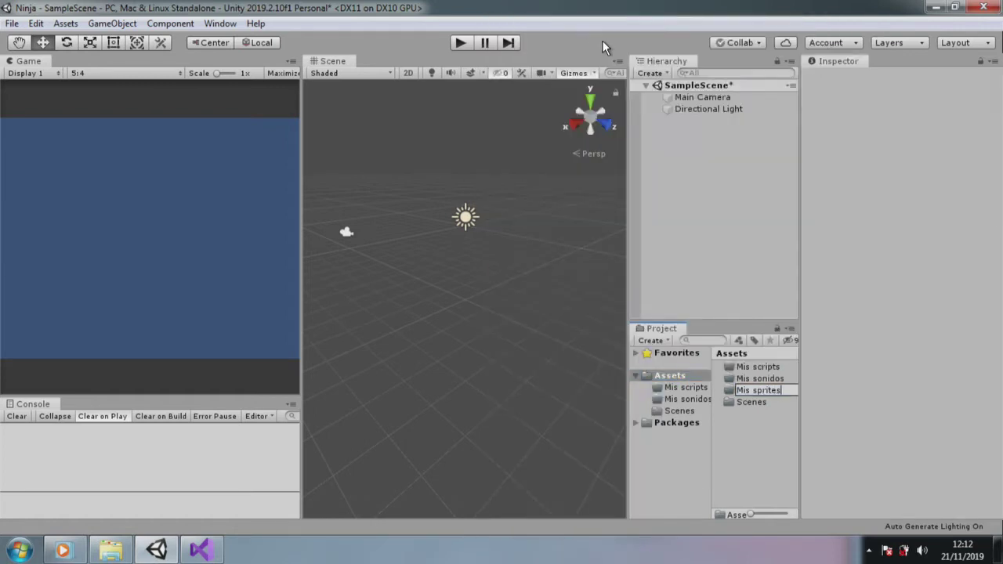
key(Return)
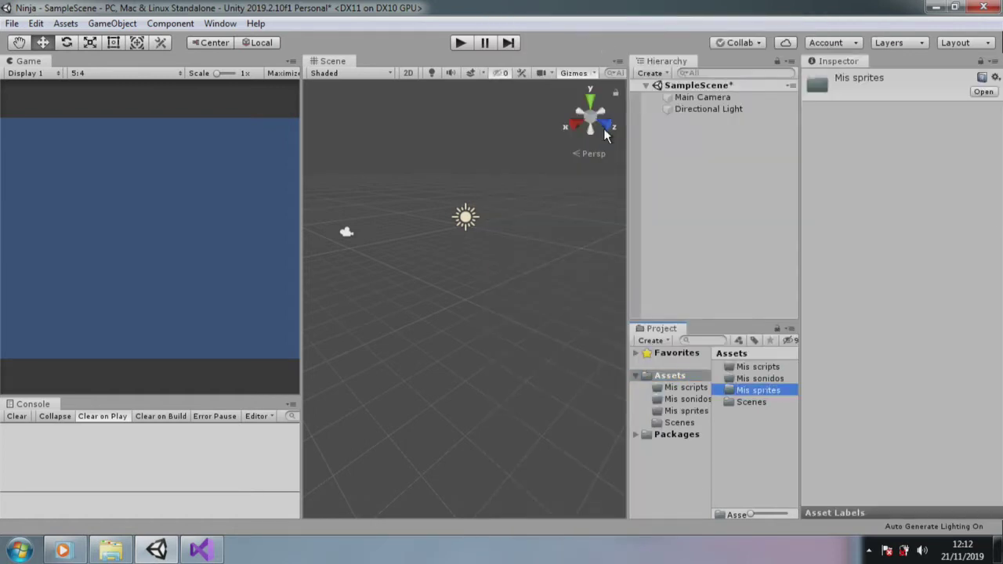
- Create the Mis escenas, Mis prefabs and Mis materiales folders in Assets
right_click(655, 374)
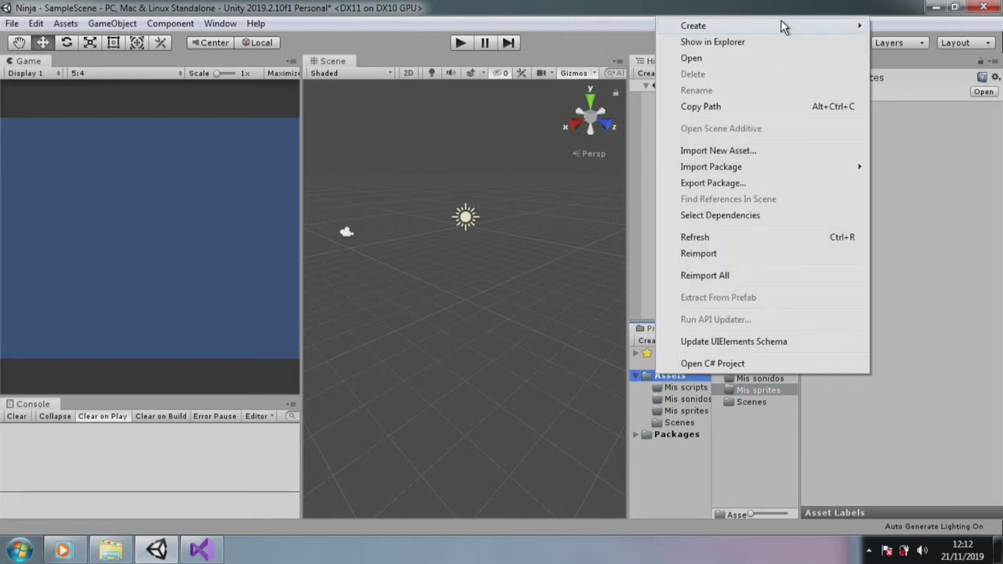
mouse_move(752, 25)
click(574, 25)
text(Mis escenas)
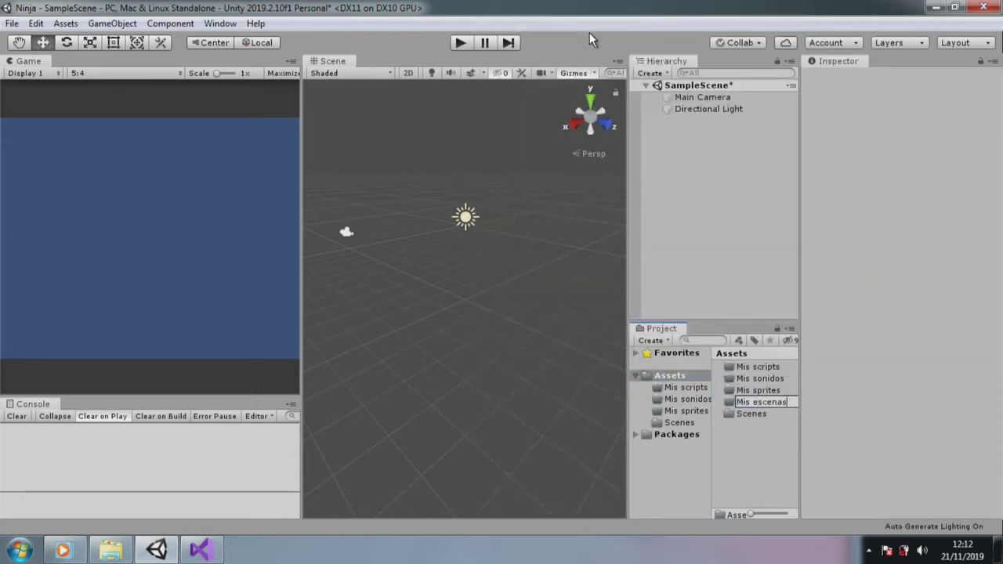
key(Return)
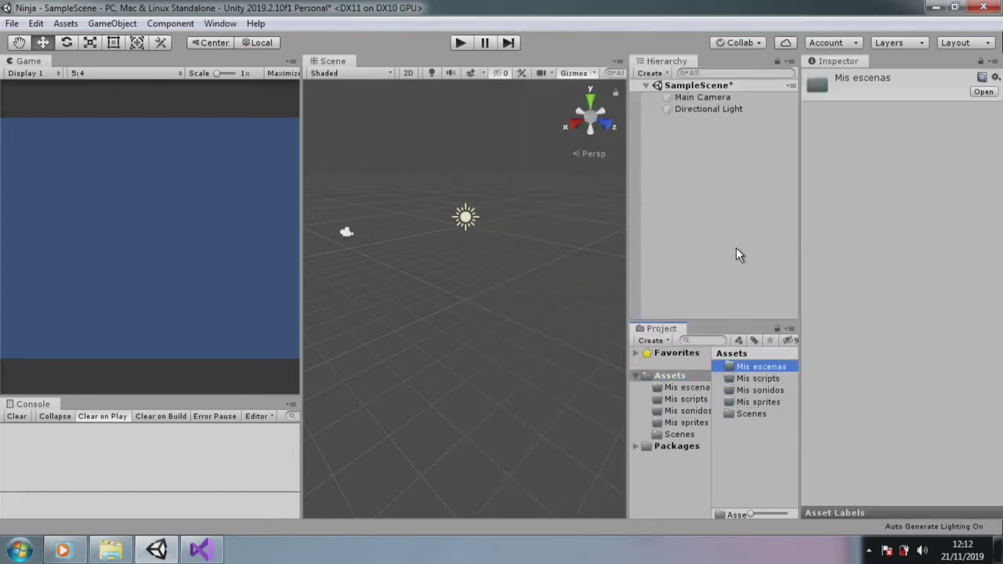
right_click(676, 377)
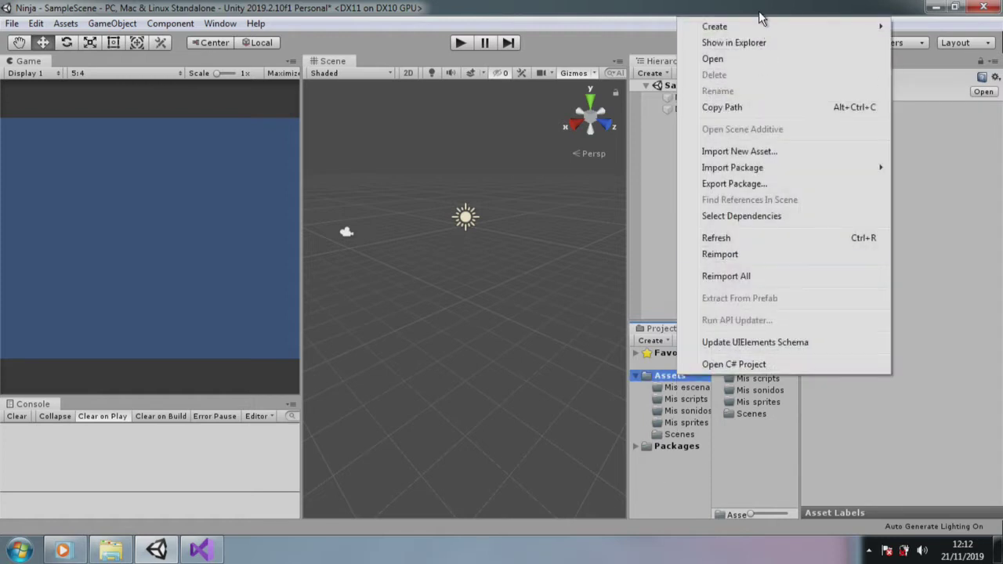
mouse_move(772, 31)
click(579, 24)
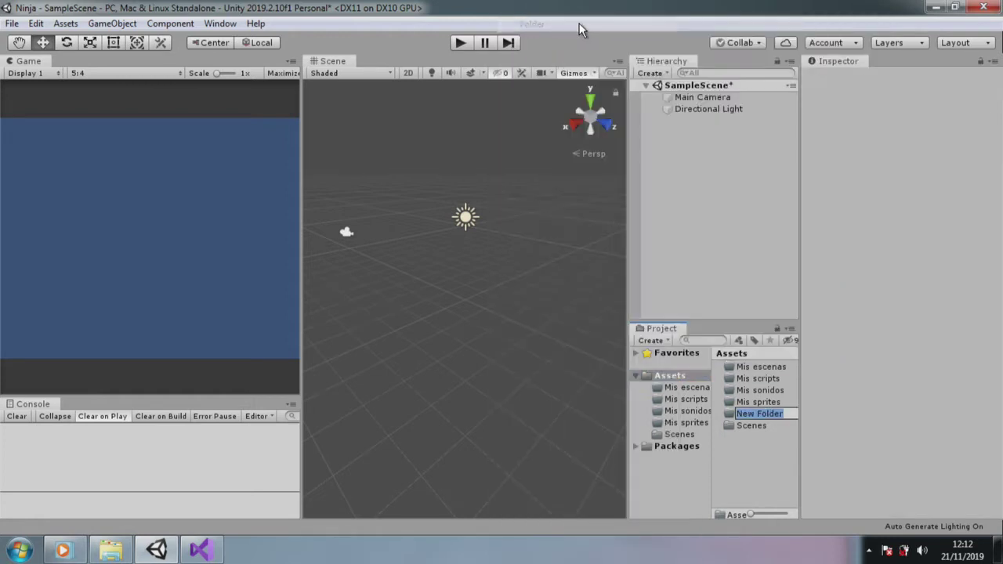
text(Mis prefabs)
key(Return)
right_click(662, 375)
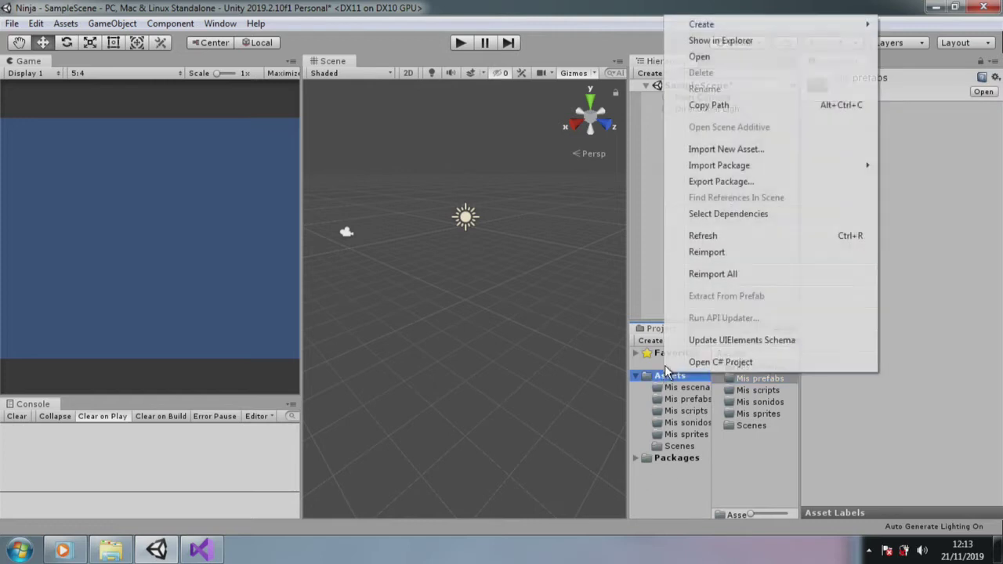
mouse_move(804, 22)
click(558, 22)
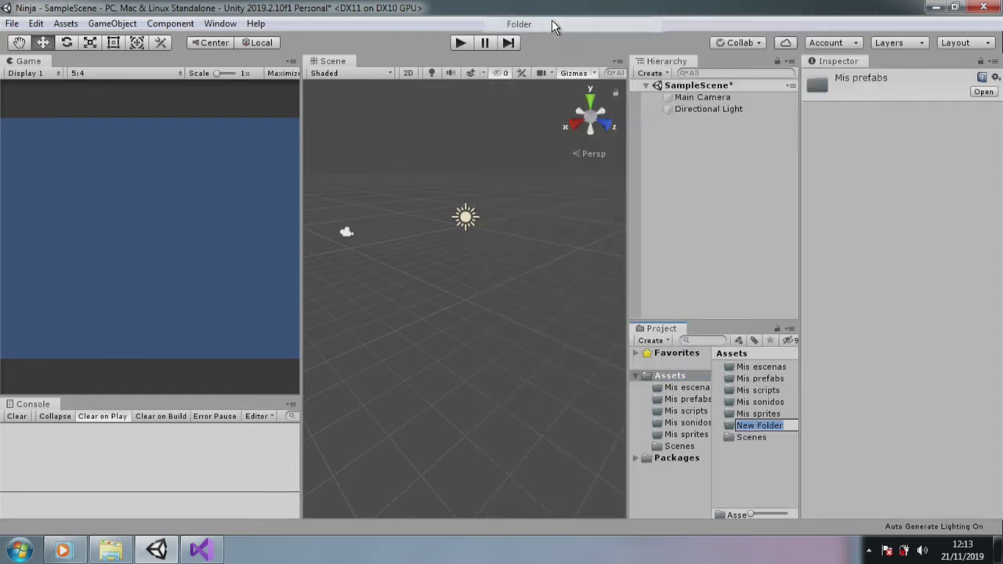
text(Mis materiales)
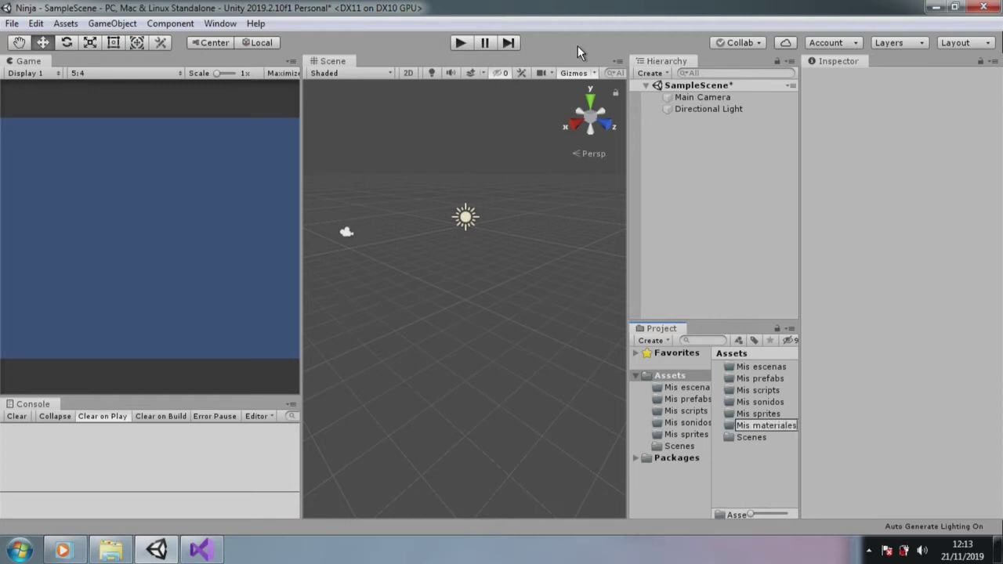
key(Return)
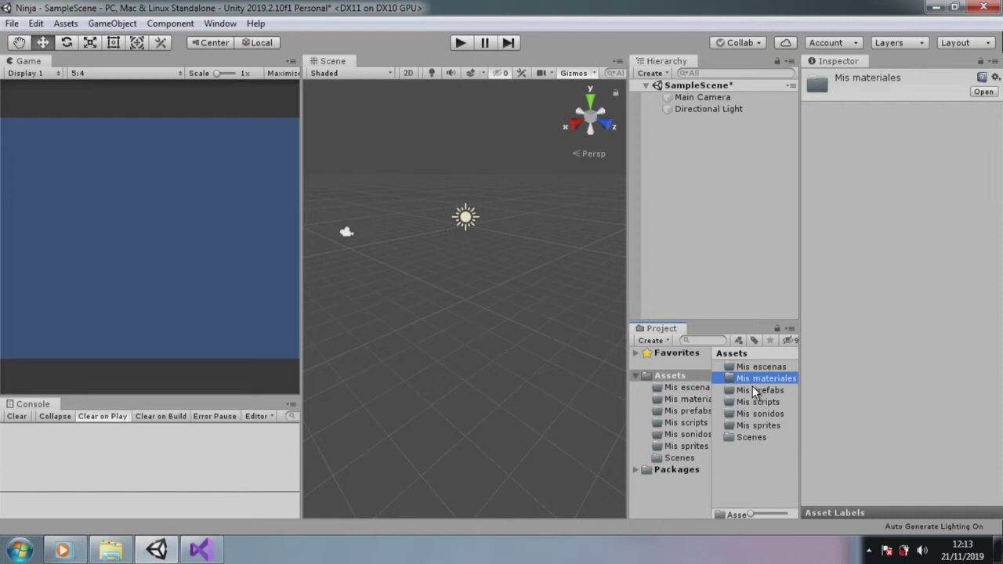
- Drag SampleScene from Scenes into Mis escenas, then permanently delete the Scenes folder
click(675, 388)
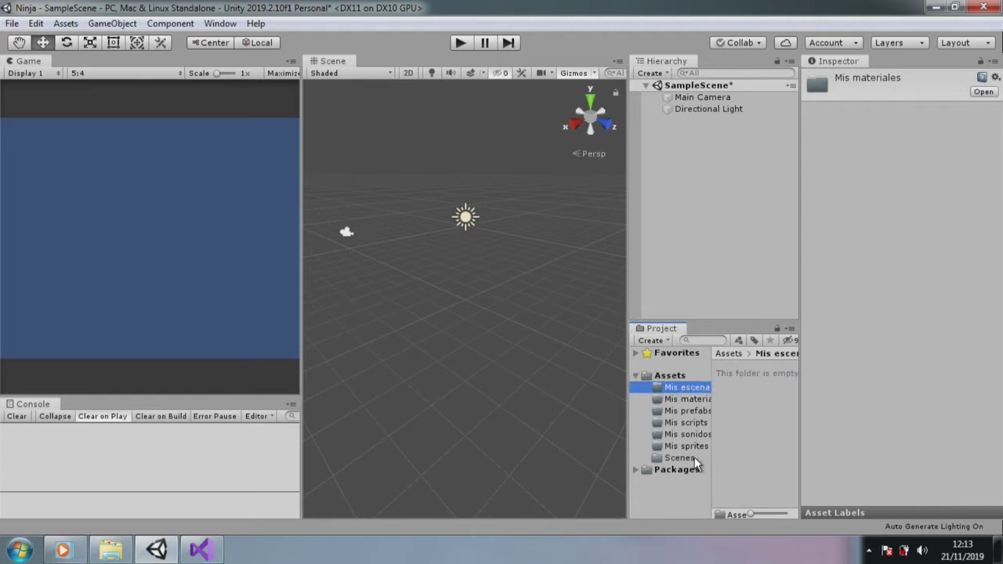
click(692, 459)
drag(761, 366, 698, 393)
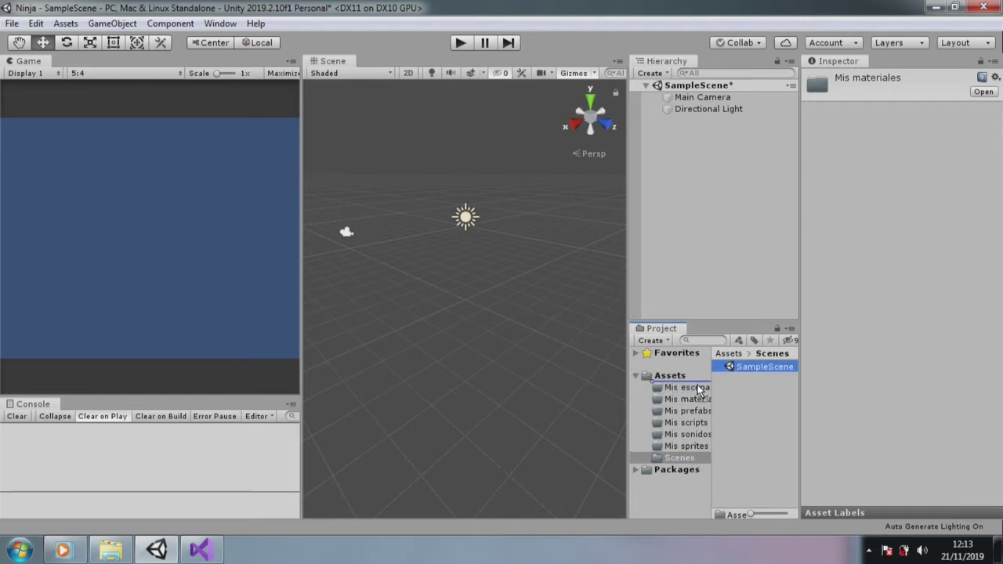
right_click(675, 458)
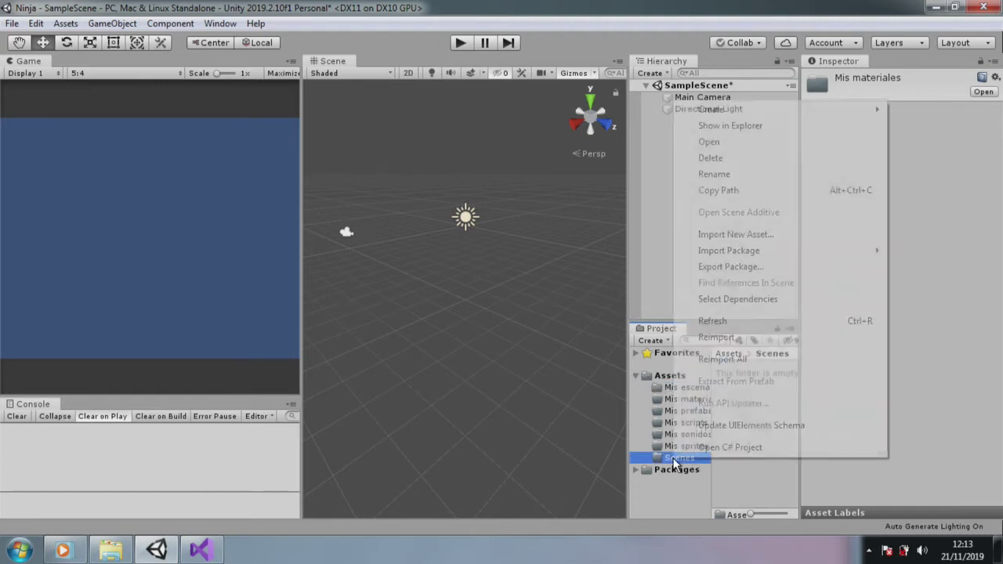
click(745, 159)
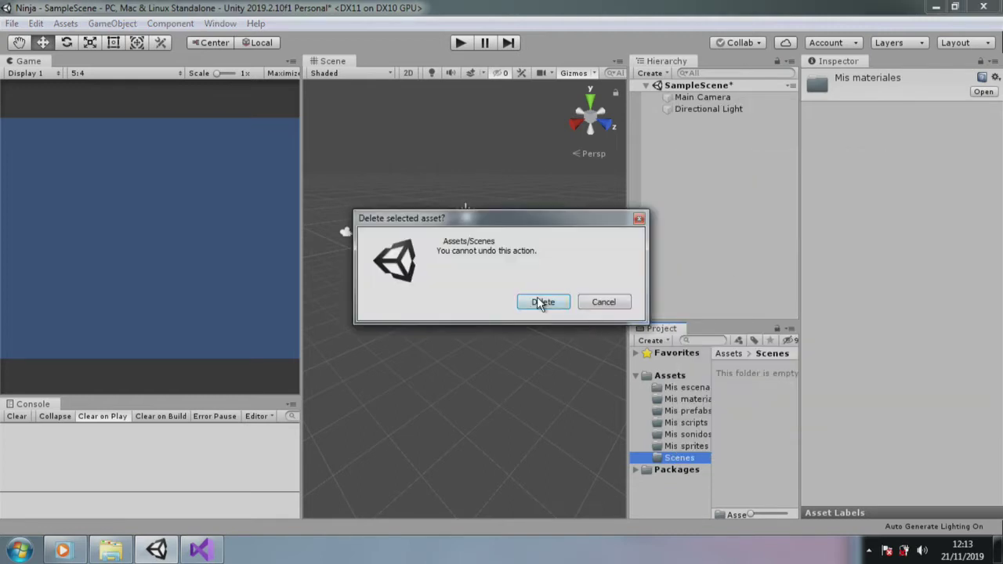
click(540, 298)
- Select SampleScene inside Mis escenas and start renaming it
click(704, 396)
click(752, 366)
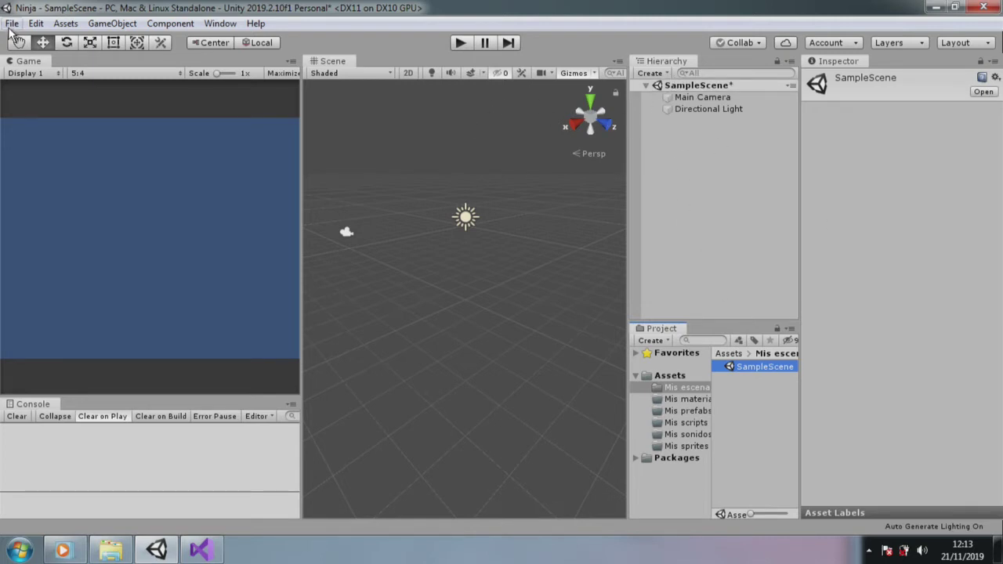
right_click(763, 377)
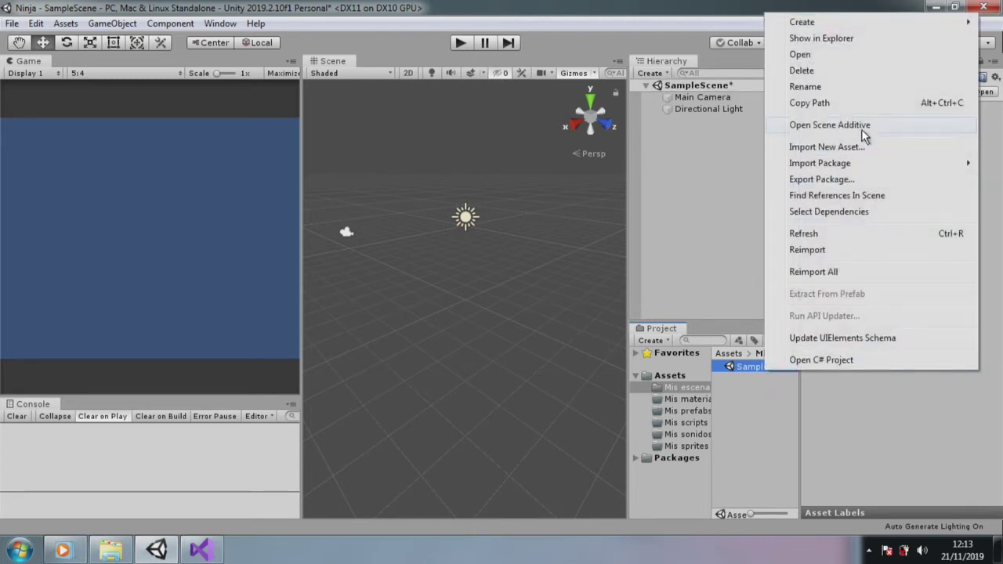
click(822, 86)
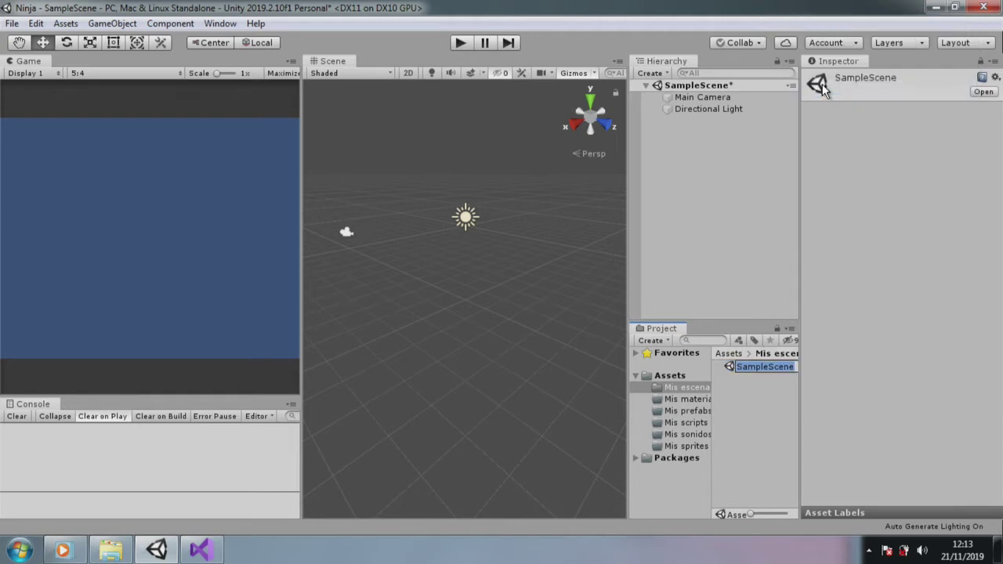
- Rename the scene to Ninja and reload it
text(Ninja)
key(Return)
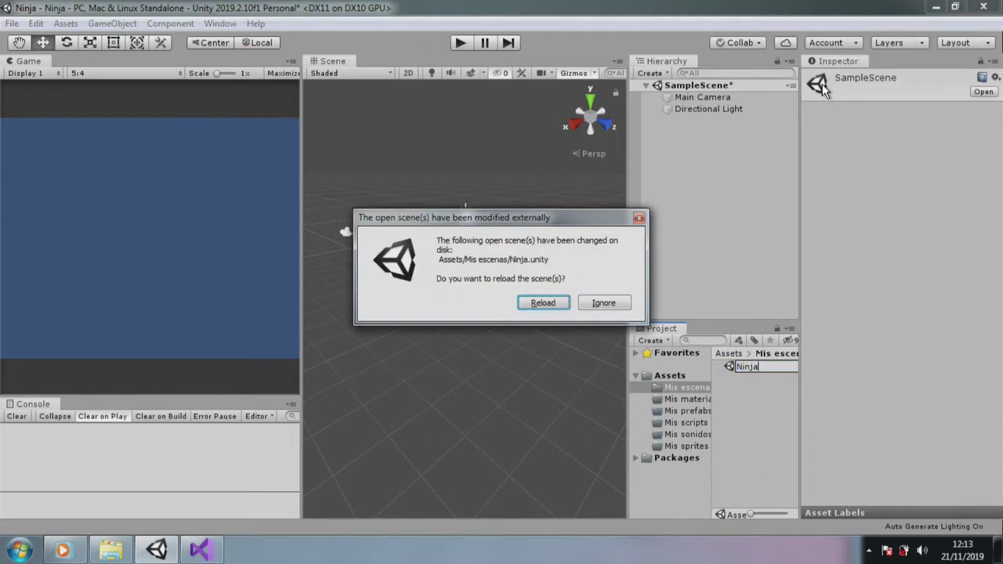
click(550, 304)
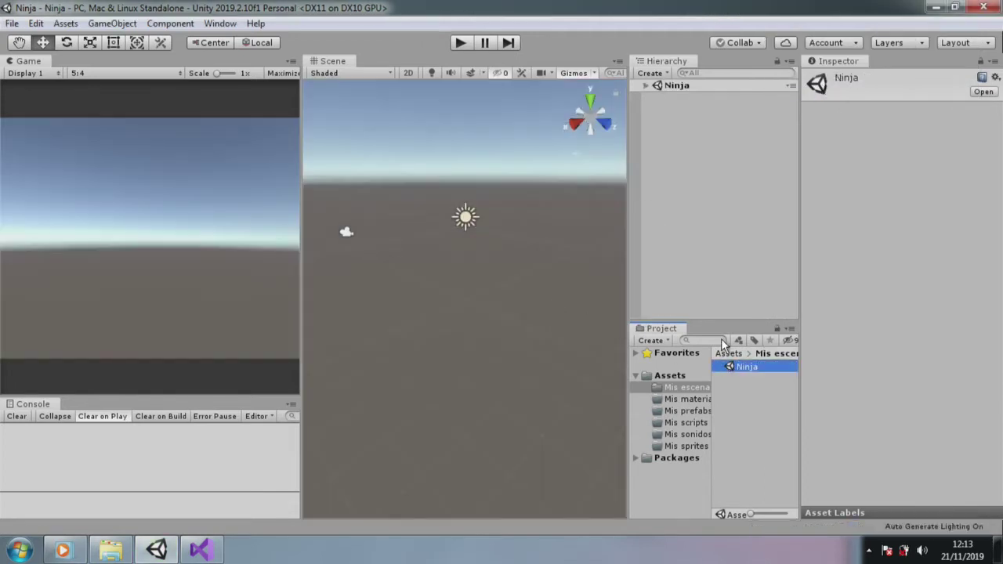
- Set the Lighting Settings skybox material to None and close the window
click(219, 23)
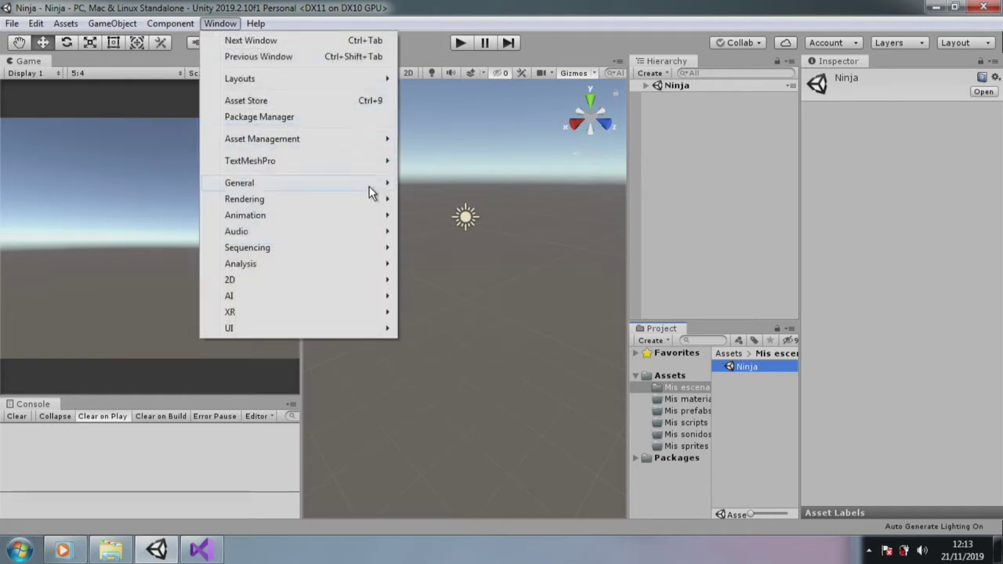
mouse_move(349, 200)
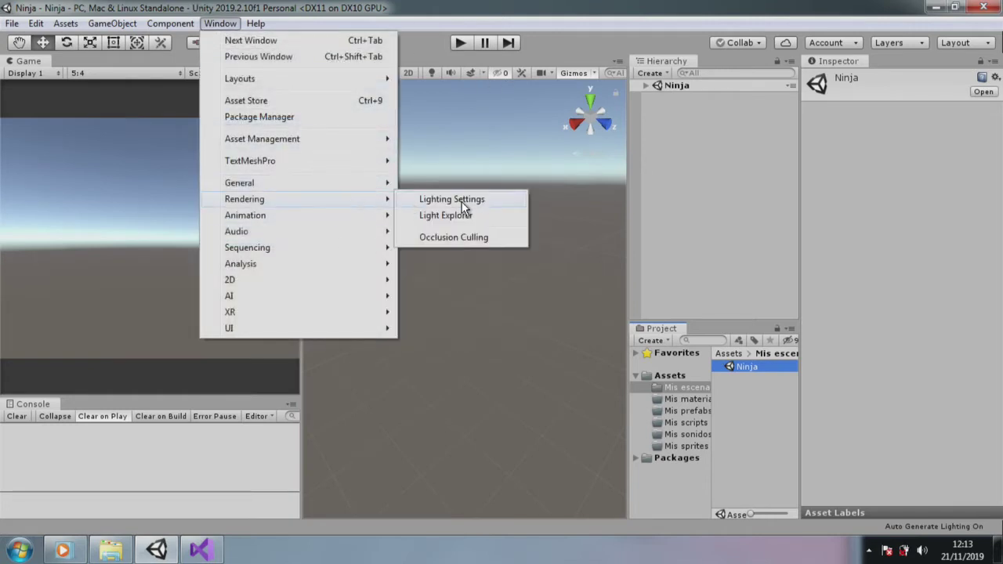
click(461, 201)
click(594, 107)
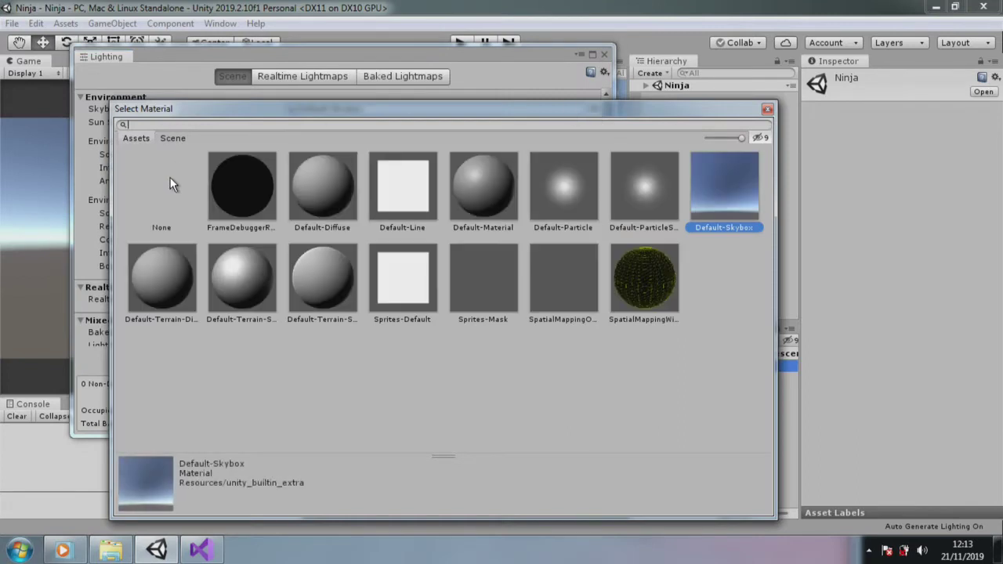
double_click(170, 178)
click(604, 54)
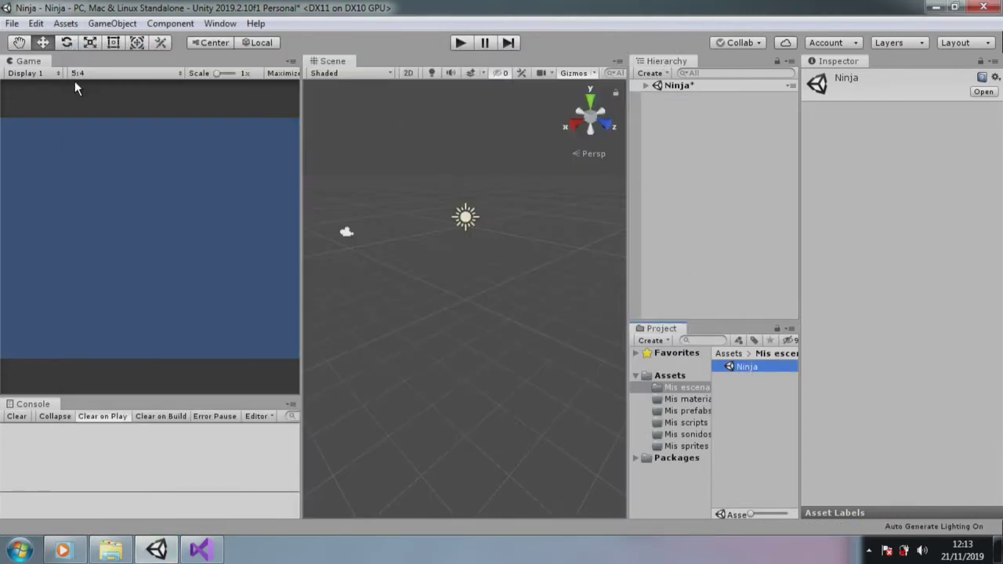
- Save the Ninja scene, then save it as GameOver in the Mis escenas folder
click(12, 23)
click(35, 79)
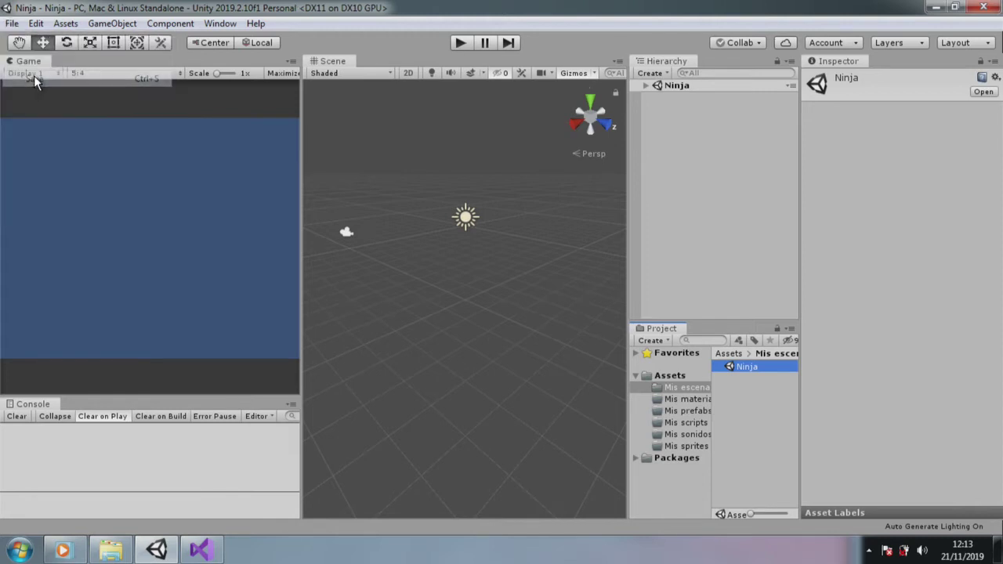
click(12, 24)
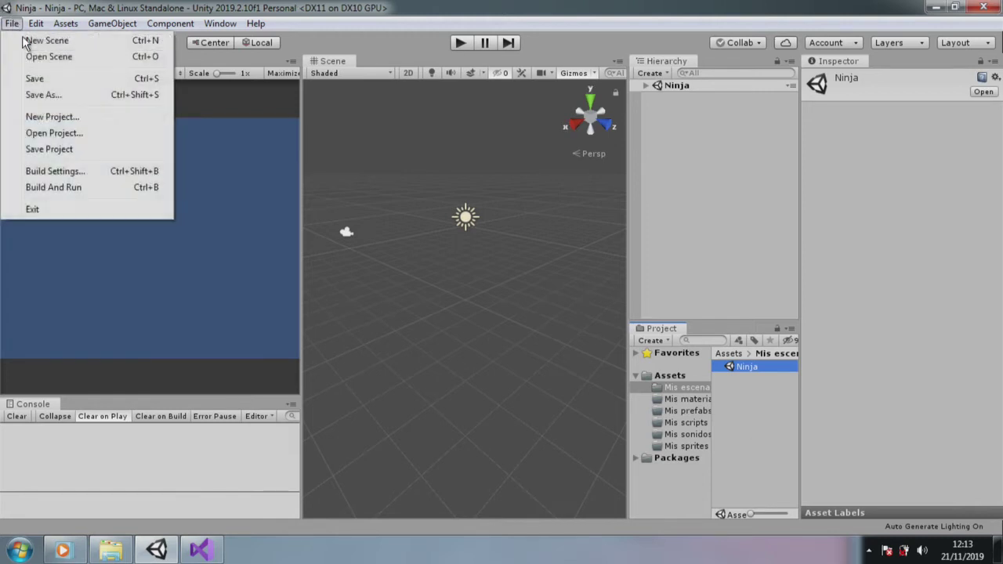
click(48, 96)
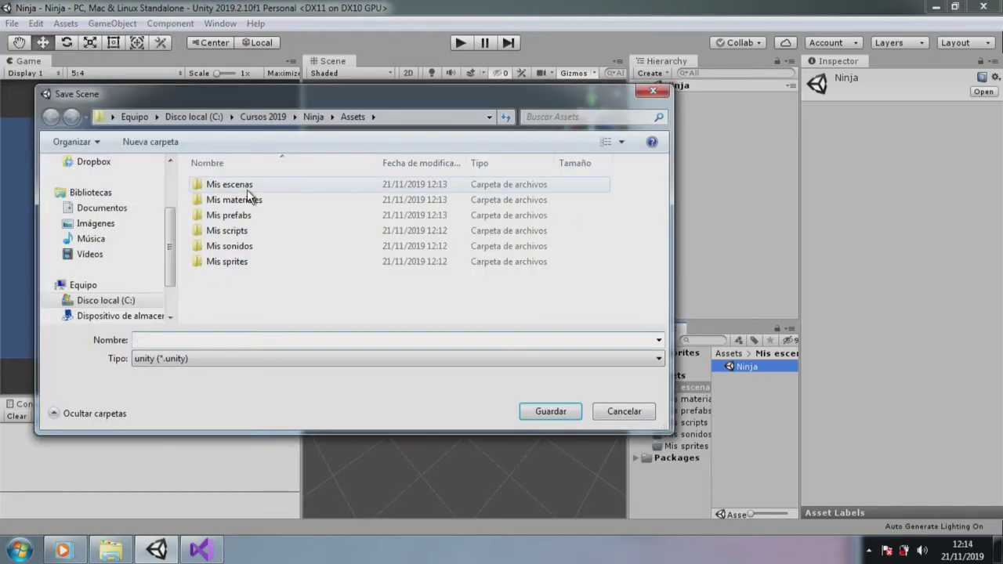
double_click(235, 184)
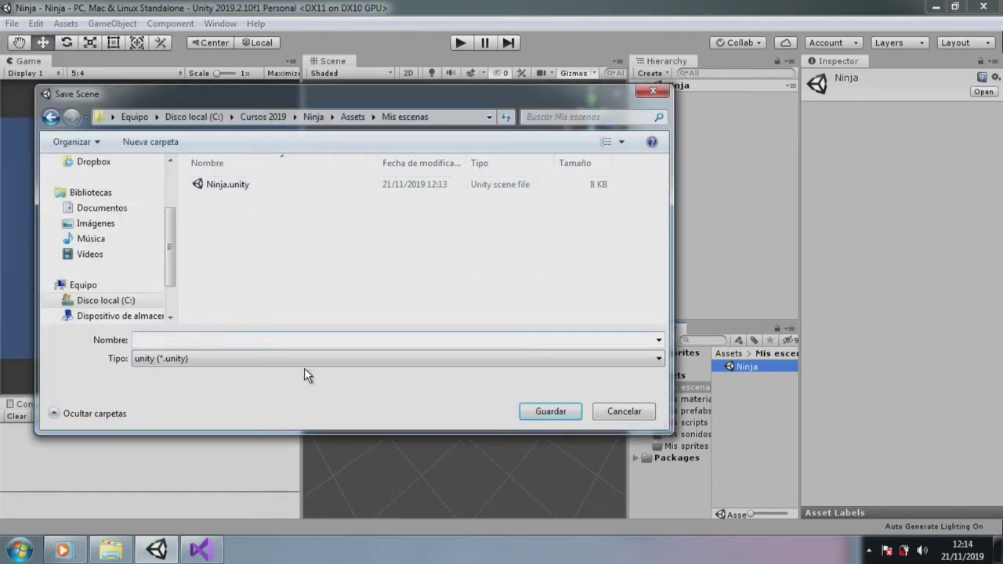
text(GameOve)
text(r)
key(Return)
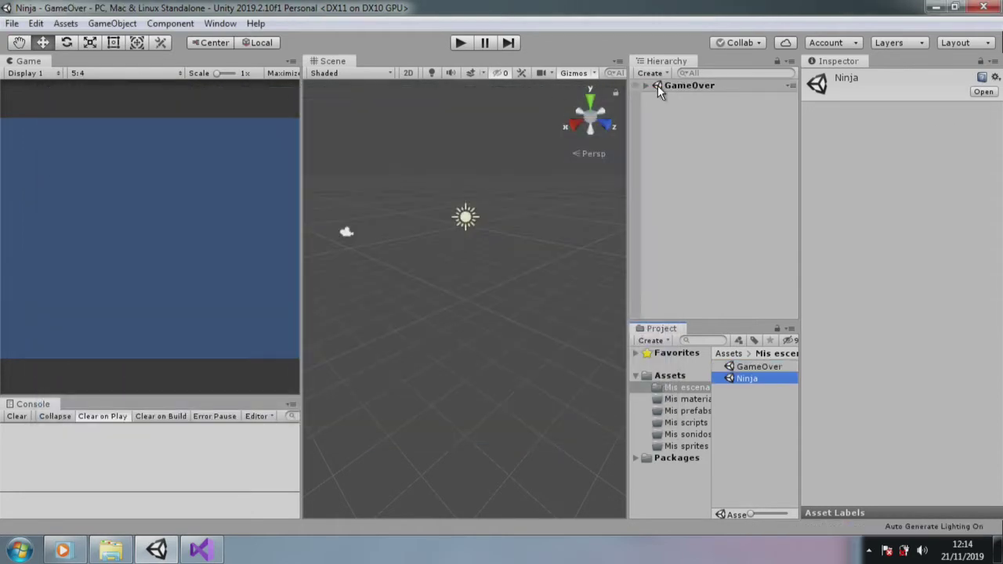
- Set the Main Camera background to red FF0800, save GameOver, and start a Save As
click(646, 85)
click(696, 97)
click(944, 192)
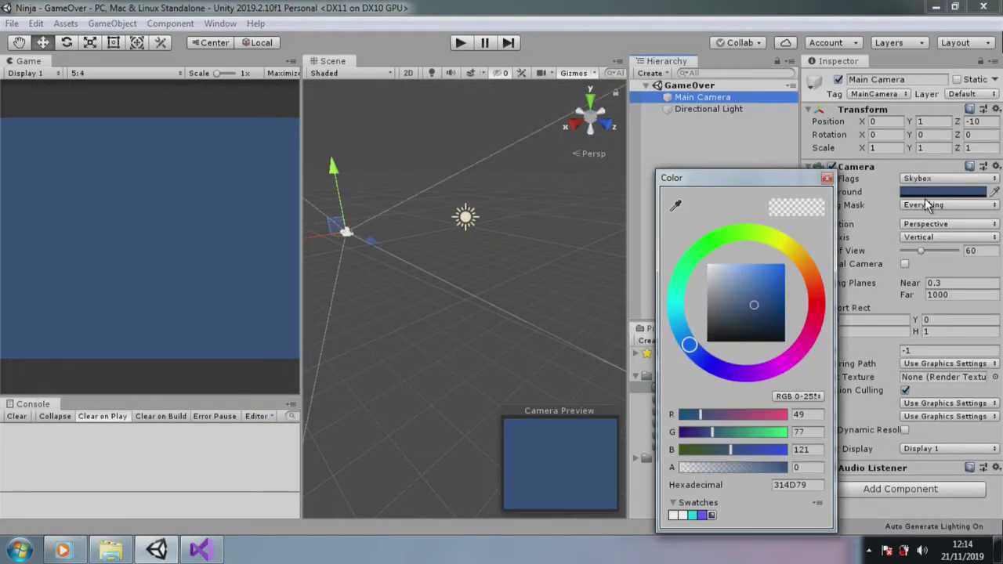
click(815, 301)
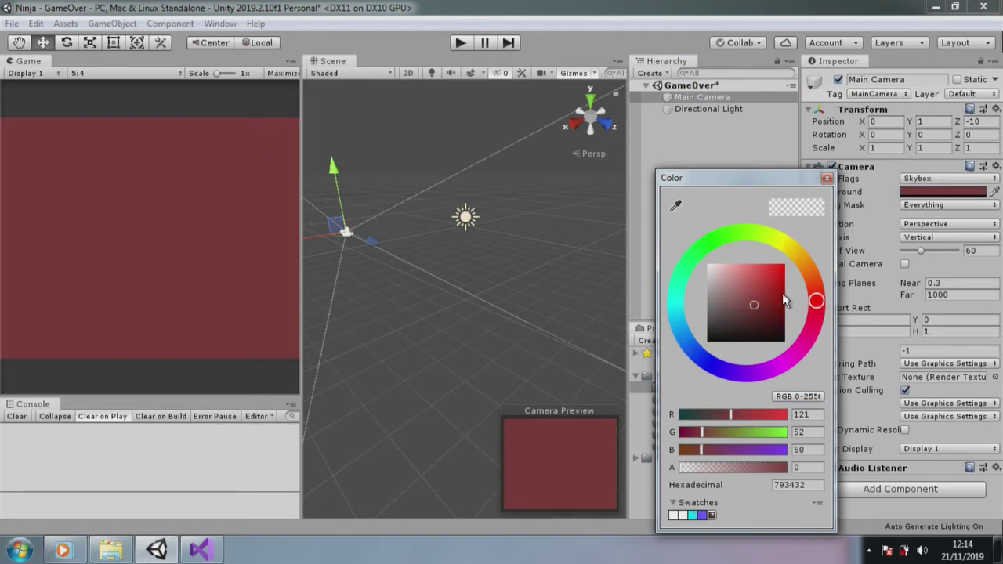
click(827, 178)
click(11, 23)
click(49, 80)
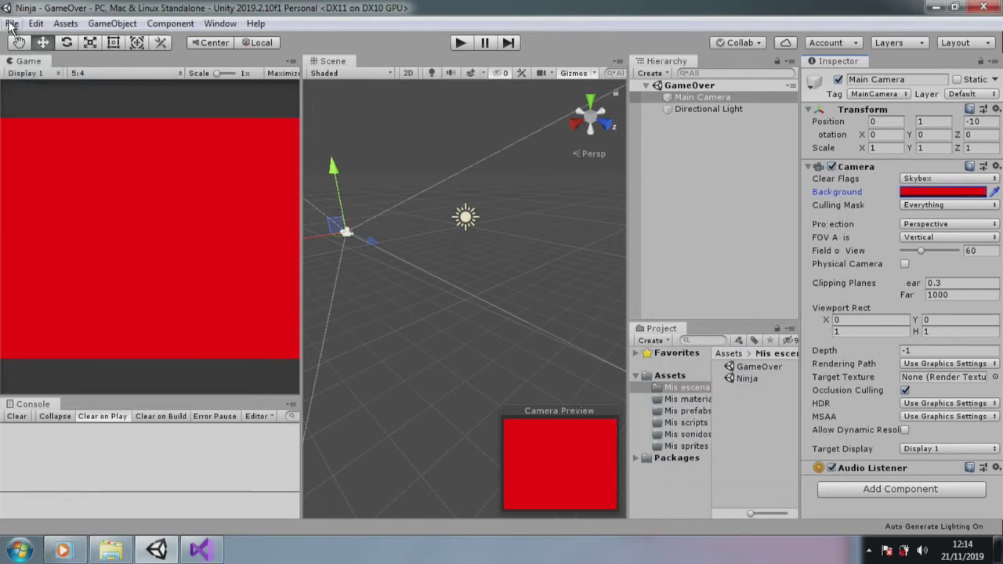
click(12, 24)
click(58, 95)
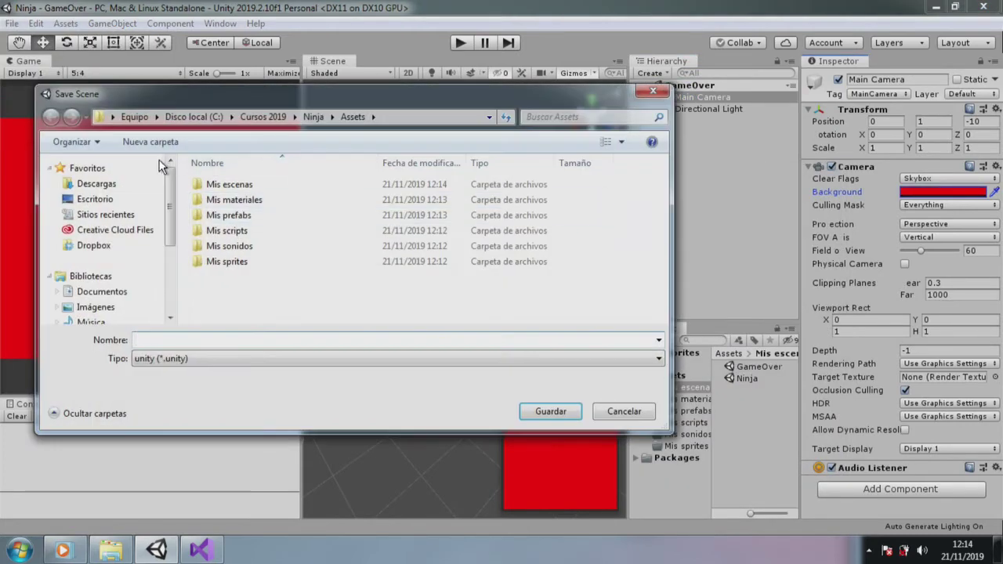
- Save the copy as the Win scene in Mis escenas
double_click(230, 185)
click(240, 339)
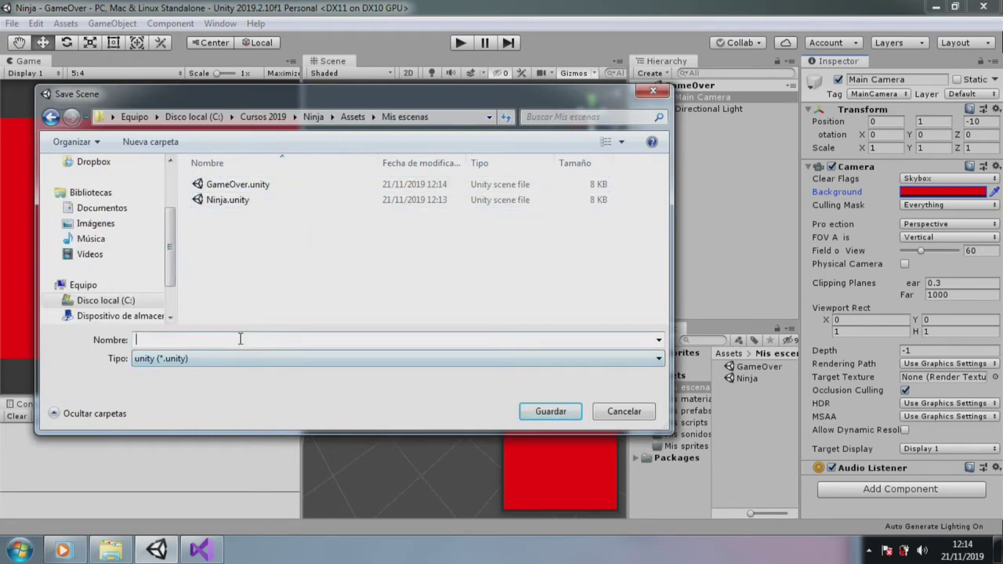
text(Win)
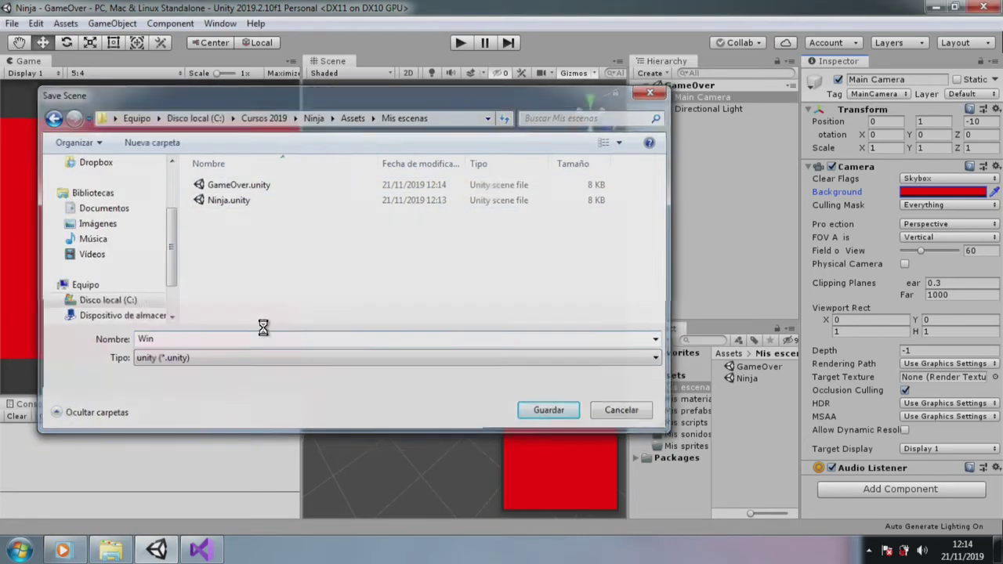
key(Return)
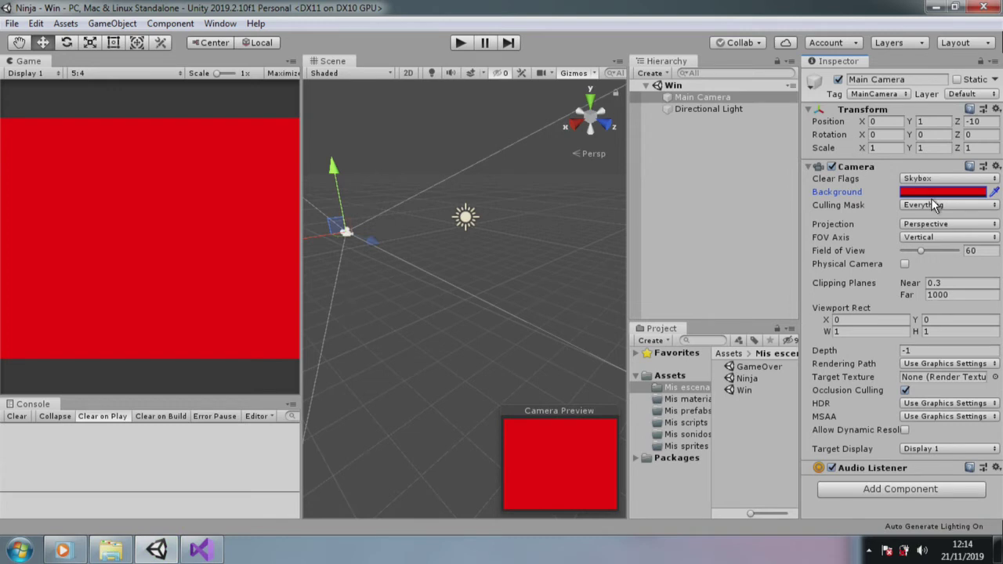
- Give Win a yellow-green C8FF02 camera background, save it, and start another Save As in Mis escenas
click(932, 192)
click(767, 234)
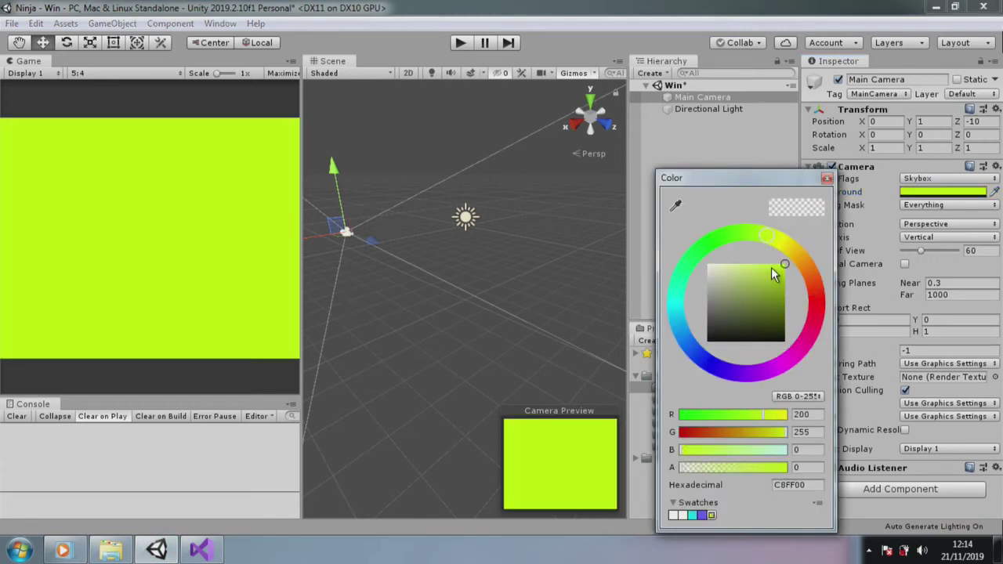
click(11, 23)
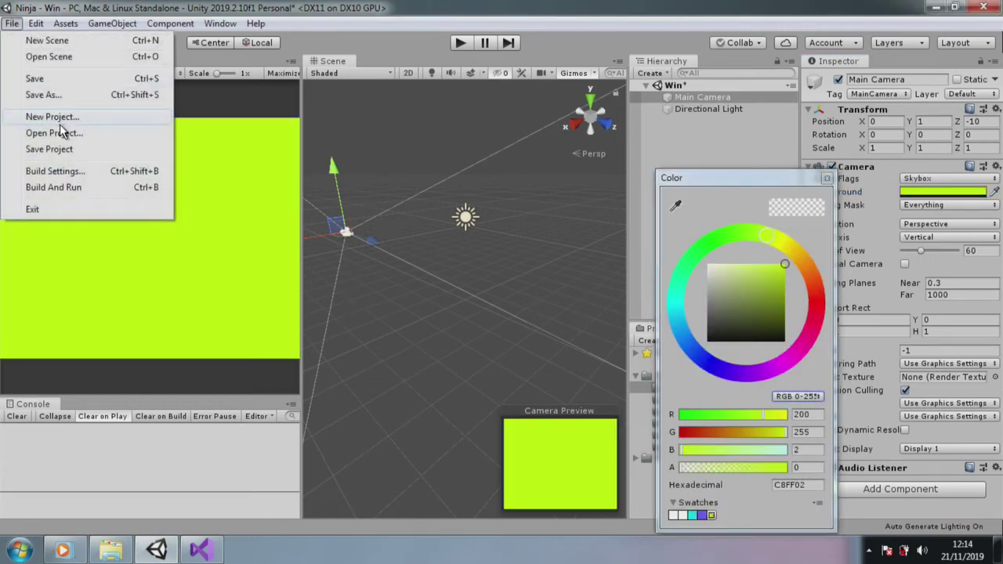
click(63, 78)
click(15, 24)
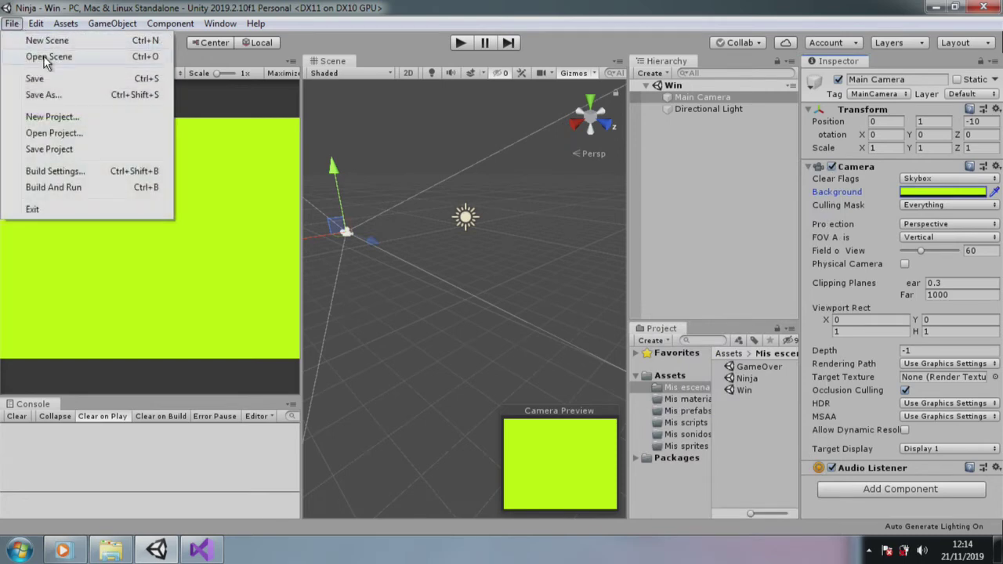
click(49, 91)
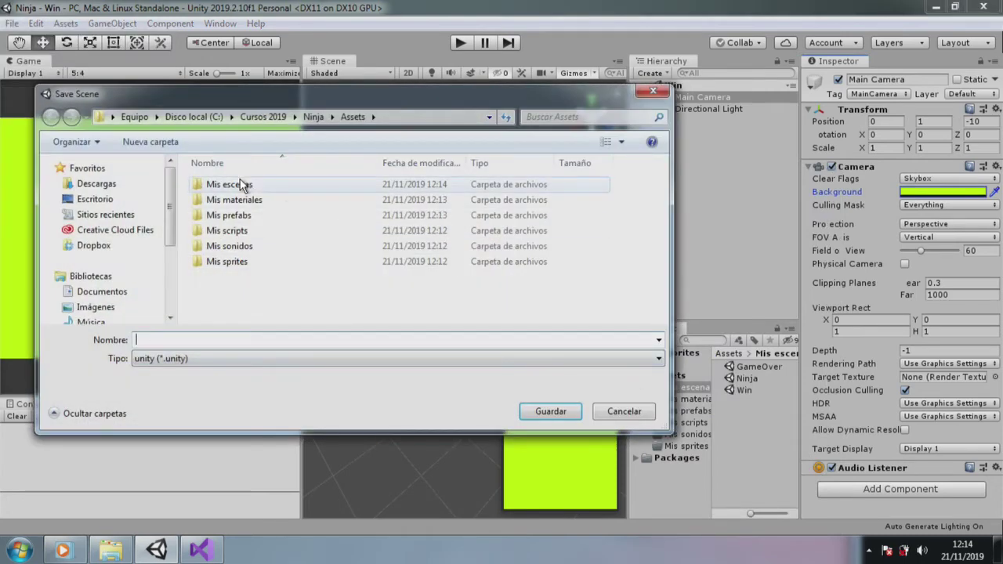
double_click(241, 185)
- Name the copy Intro and give its camera a white background
text(I)
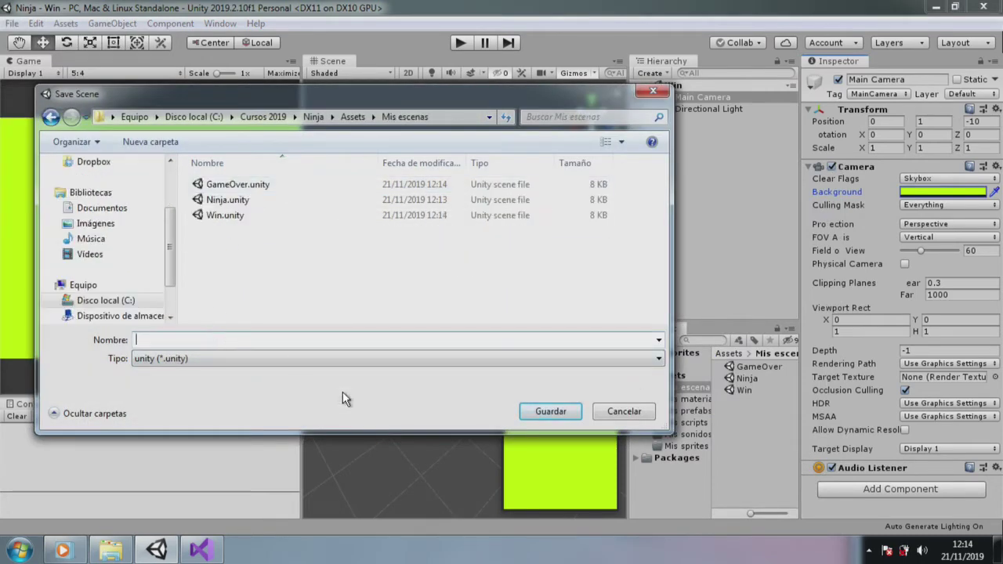
text(ntro)
key(Return)
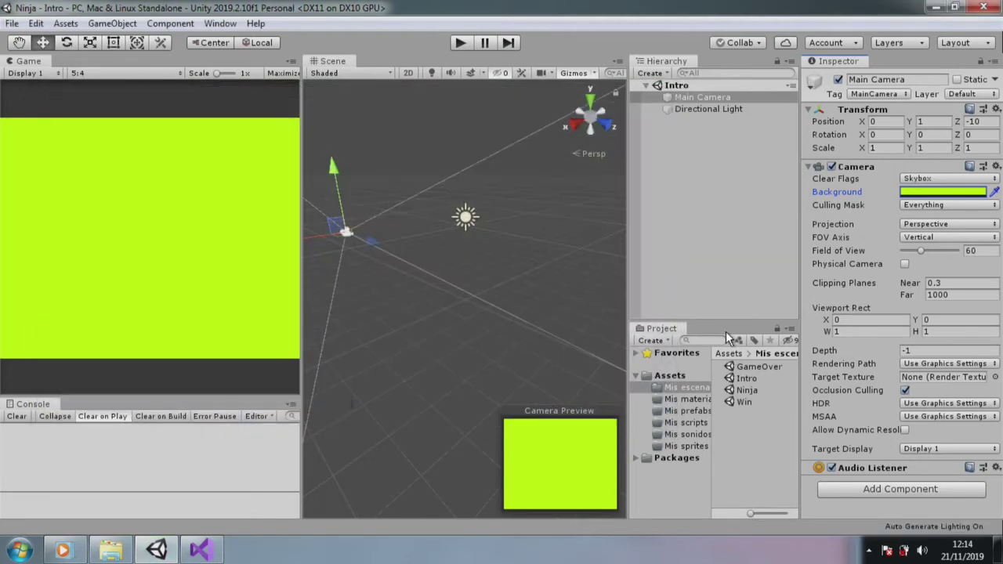
drag(687, 322, 685, 220)
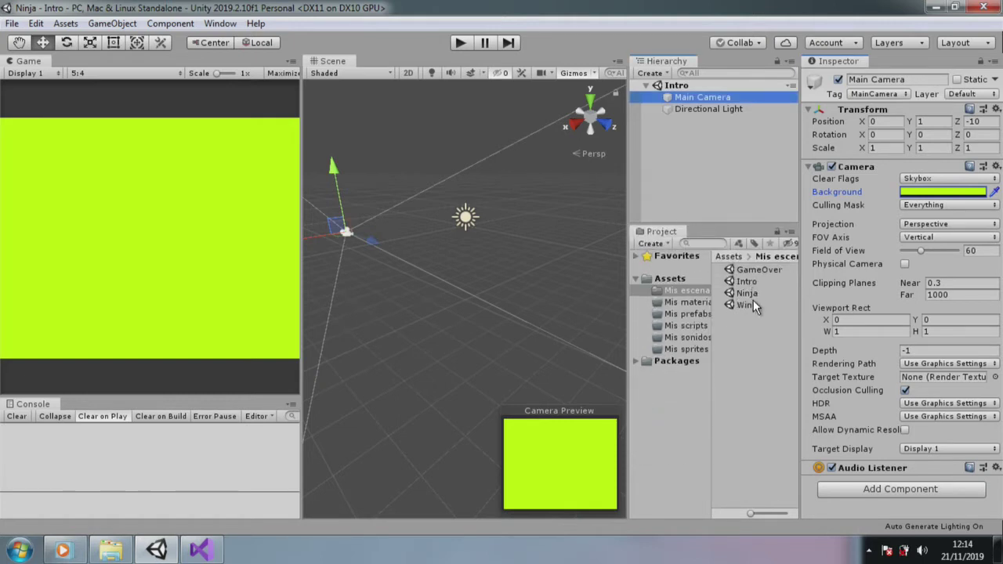
click(965, 193)
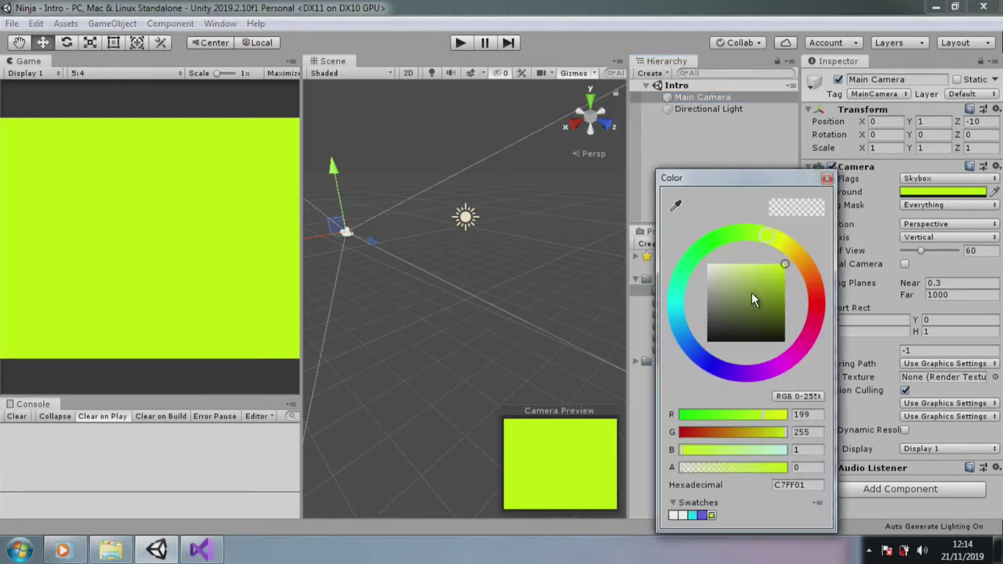
drag(751, 294, 707, 265)
click(826, 178)
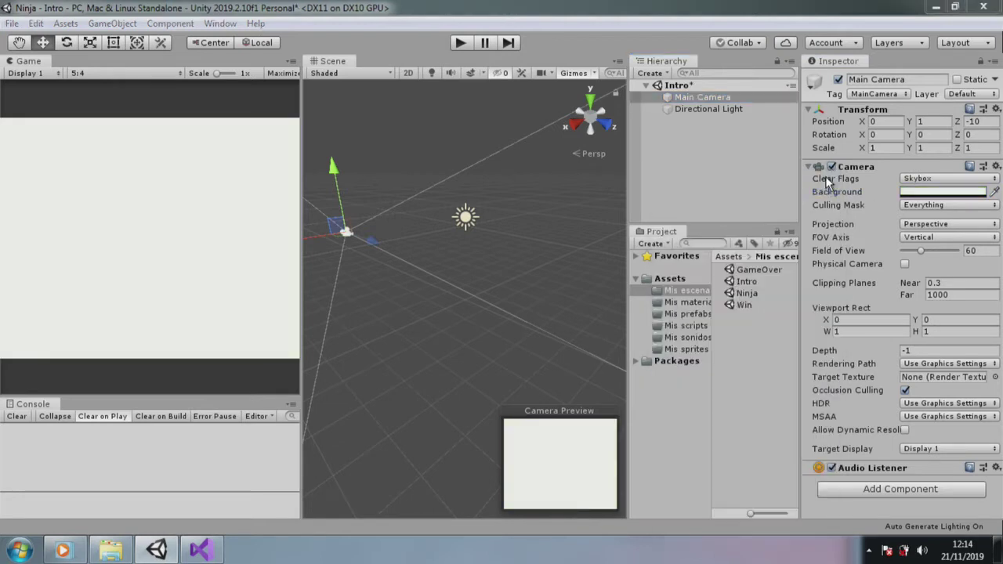
- Reopen the Ninja scene, saving the Intro changes first
double_click(761, 293)
click(481, 300)
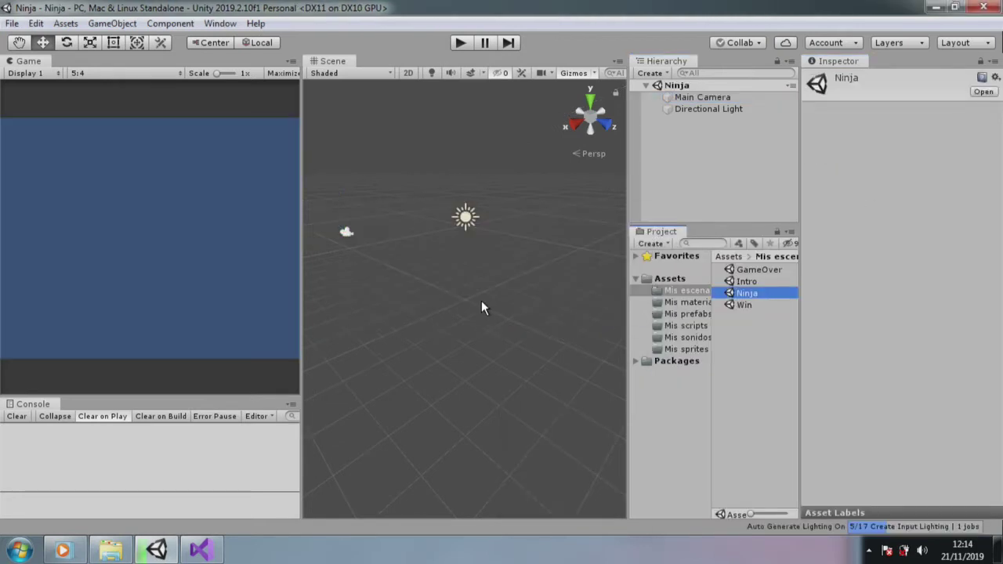
drag(299, 278, 333, 277)
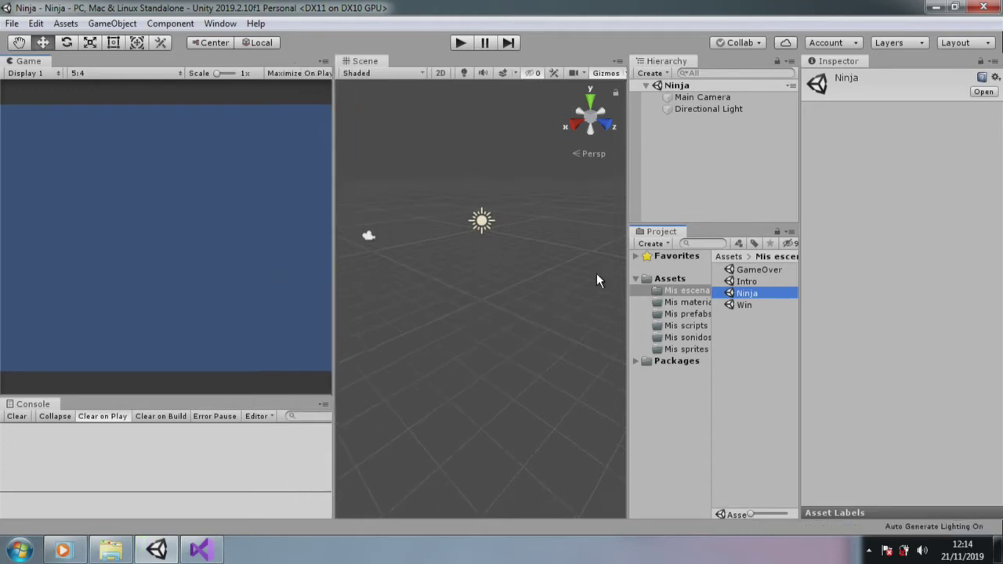
- Import GameBrain.cs from Fruit Ninja V4's Assets/Mis scripts into the Mis scripts folder
click(688, 328)
right_click(773, 331)
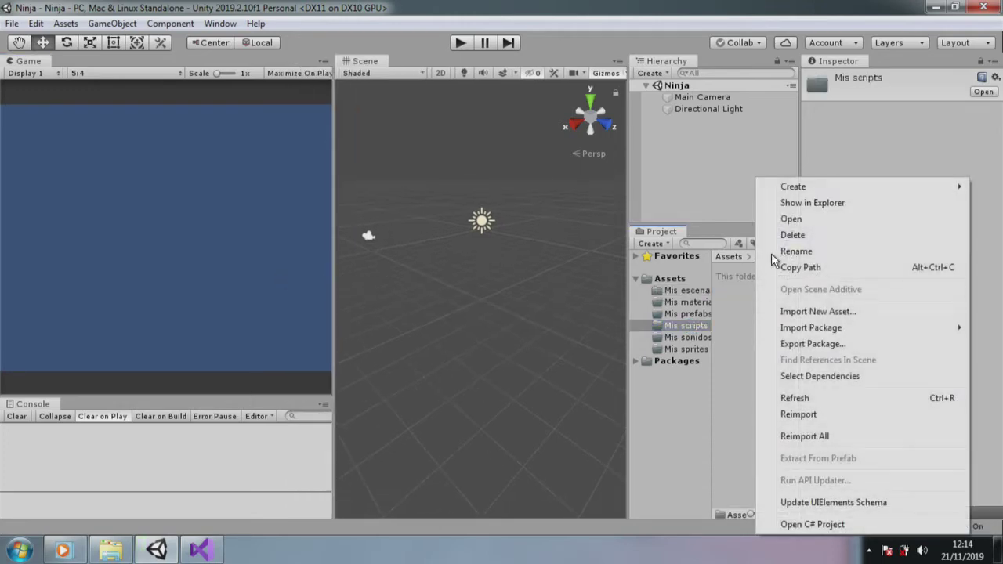
click(851, 312)
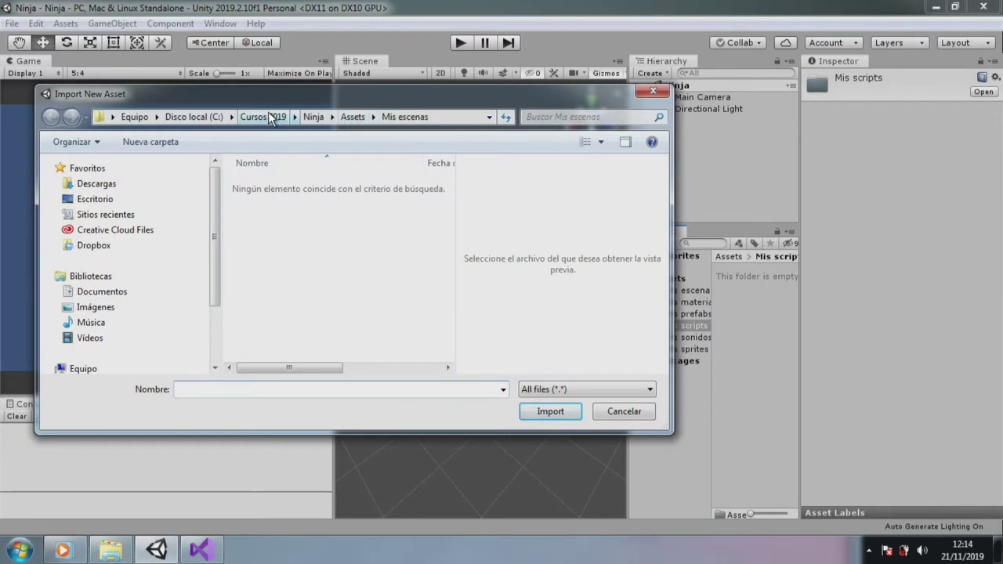
click(268, 116)
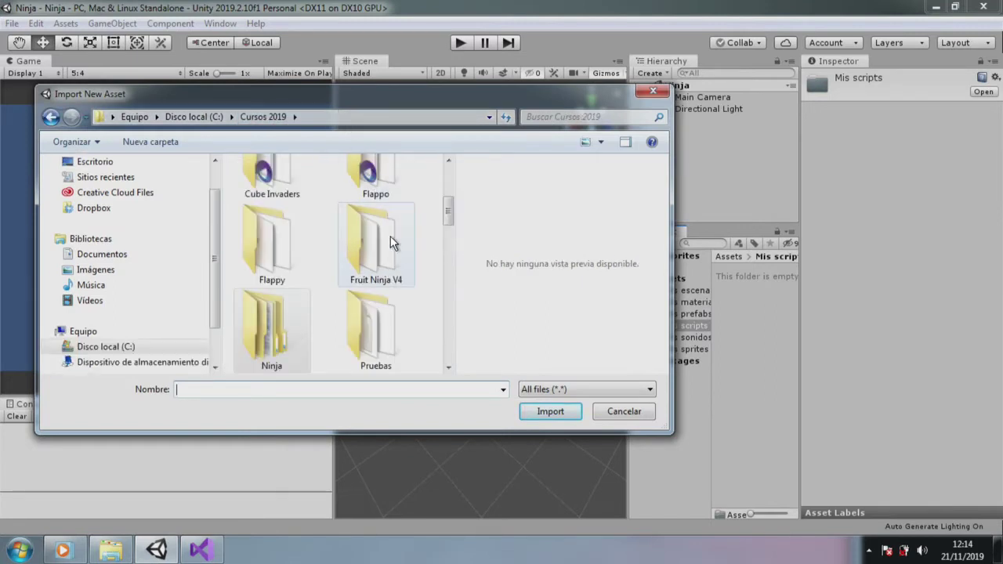
double_click(390, 237)
double_click(287, 188)
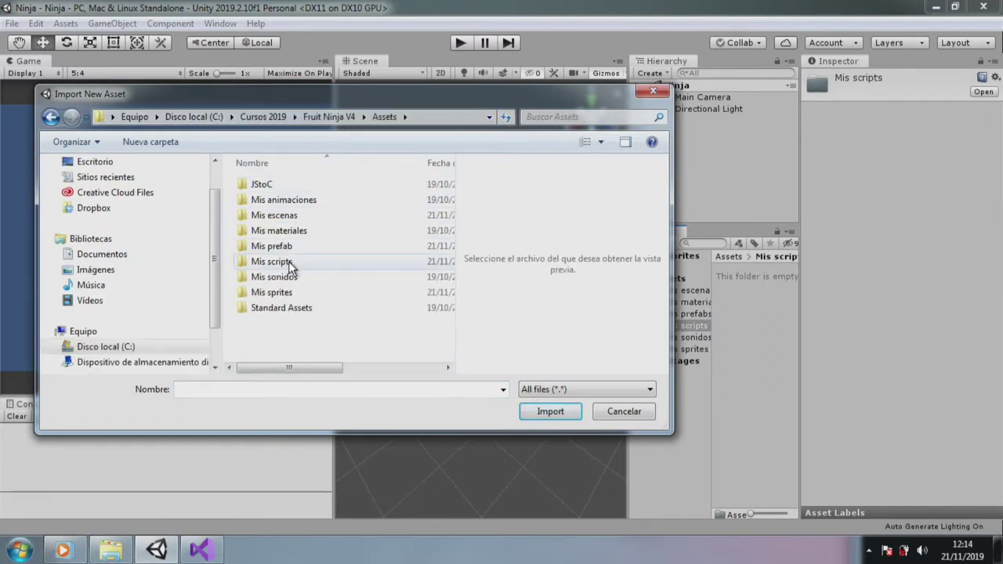
double_click(286, 262)
double_click(284, 187)
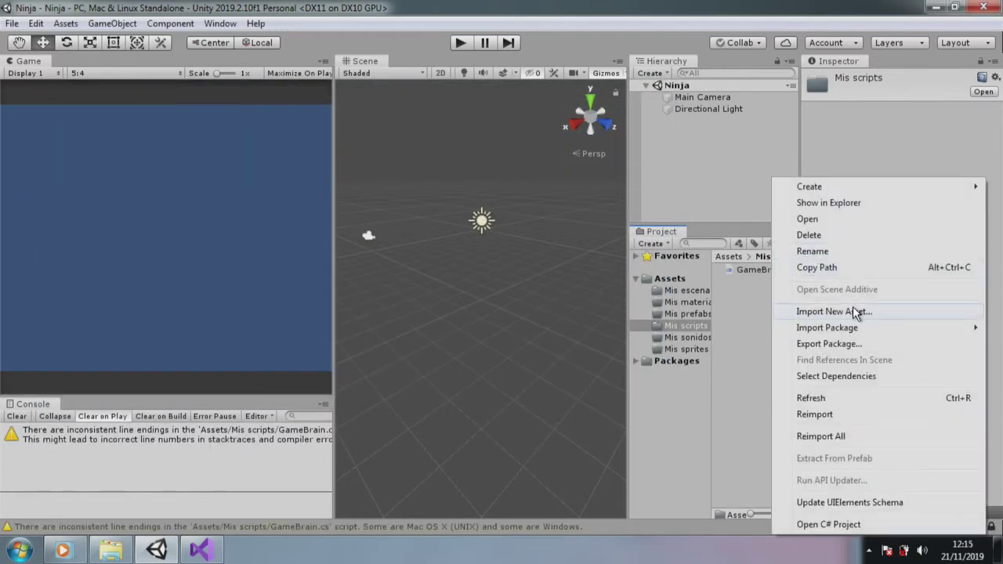
- Import MovimientoEmisor.cs, PrefabGenerator.cs and PlatformCollisions.cs into Mis scripts
click(829, 311)
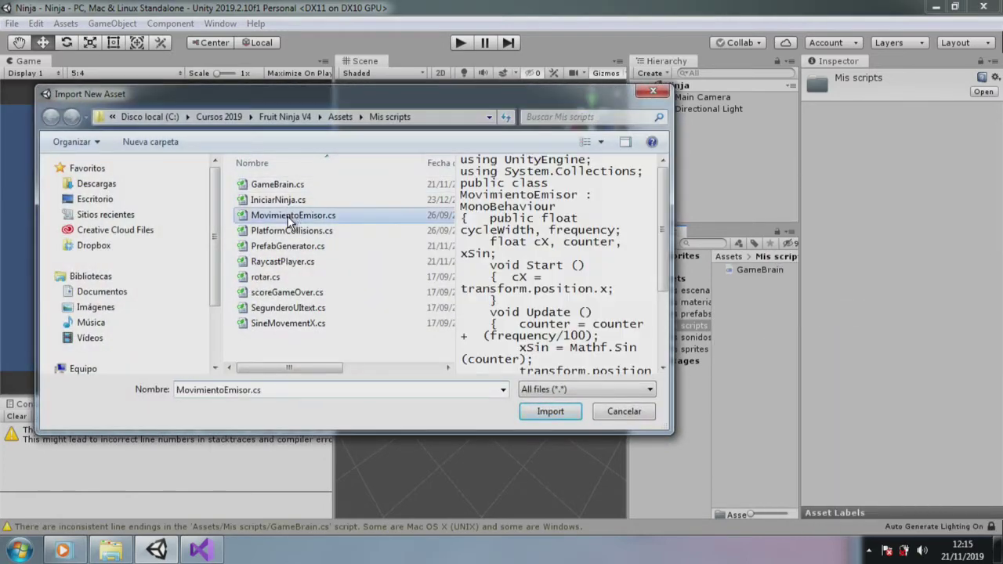
double_click(294, 215)
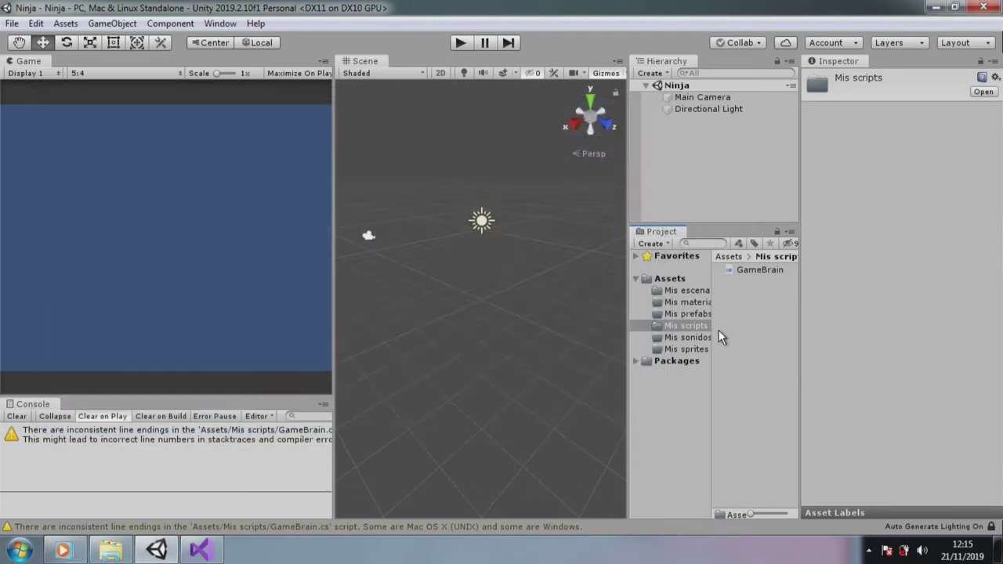
right_click(771, 314)
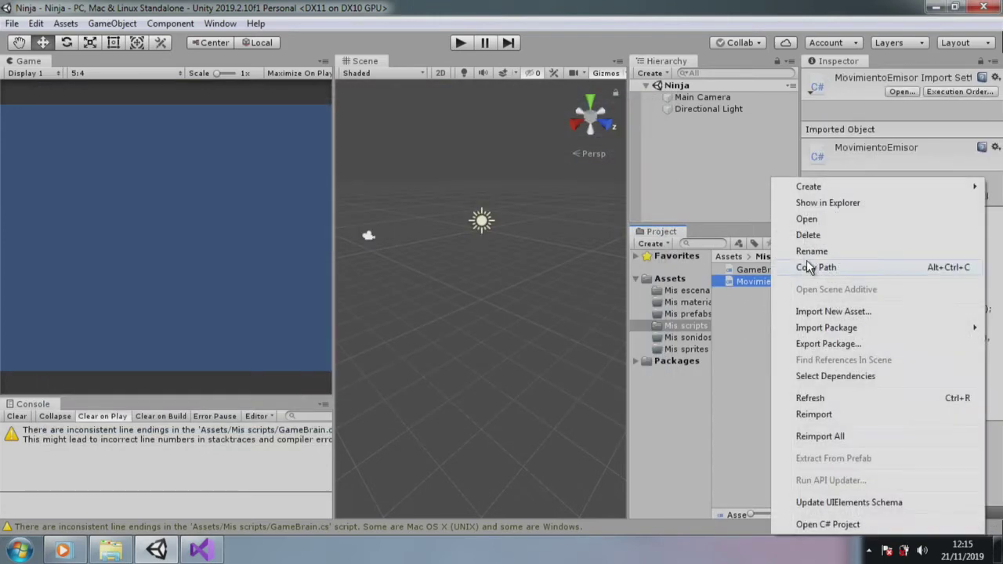
click(832, 313)
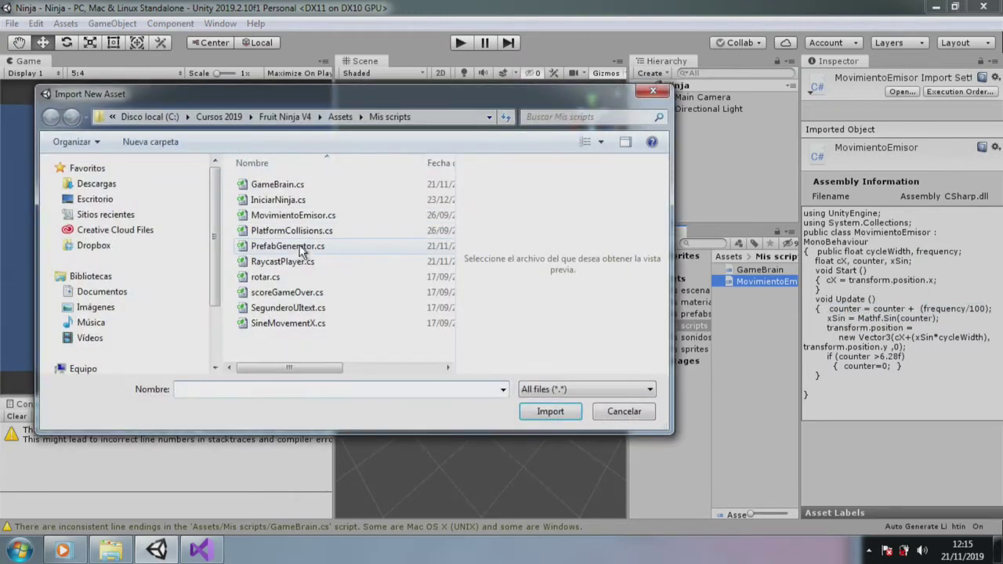
double_click(296, 249)
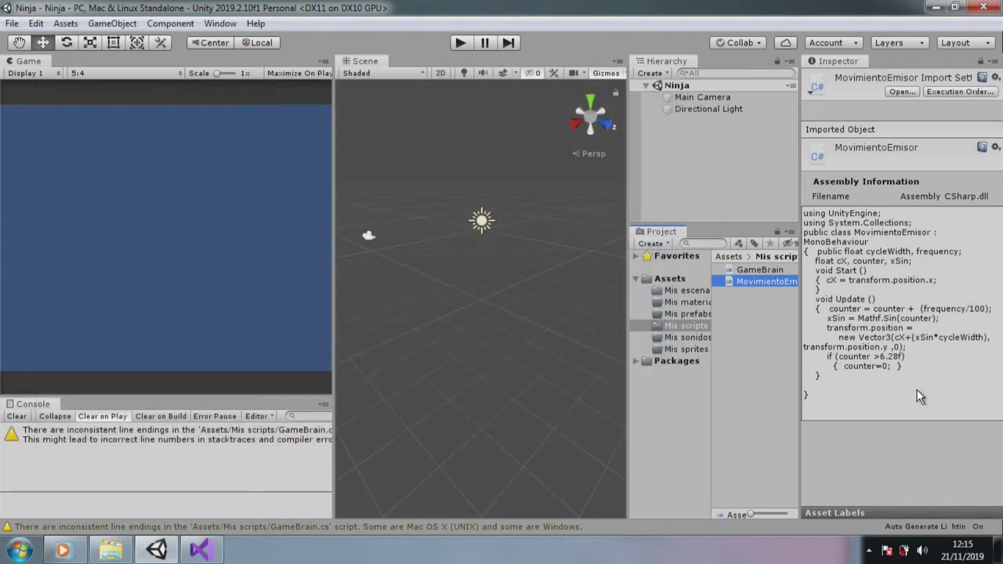
right_click(754, 340)
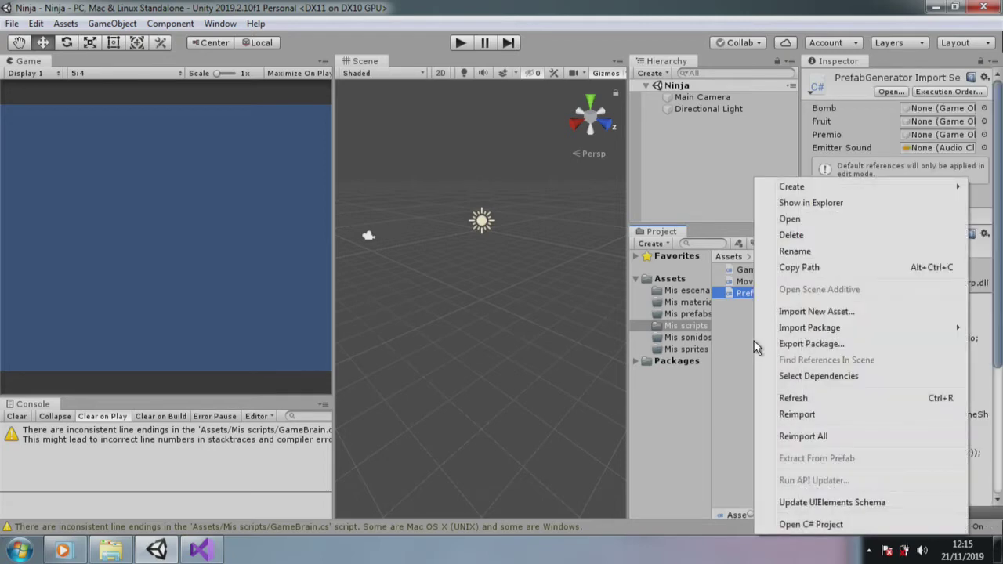
click(831, 311)
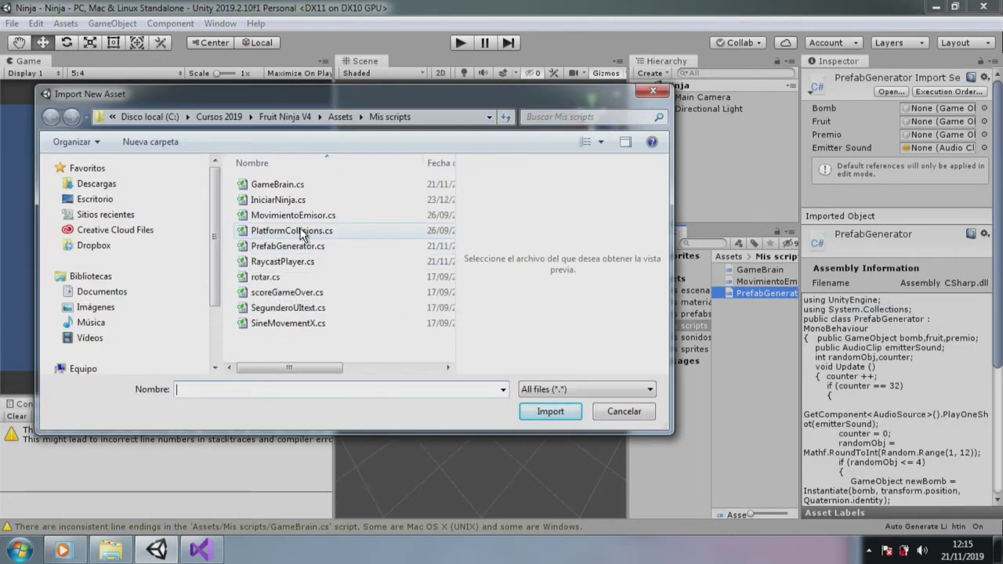
double_click(298, 231)
- Import RaycastPlayer.cs and SineMovementX.cs into Mis scripts
right_click(776, 394)
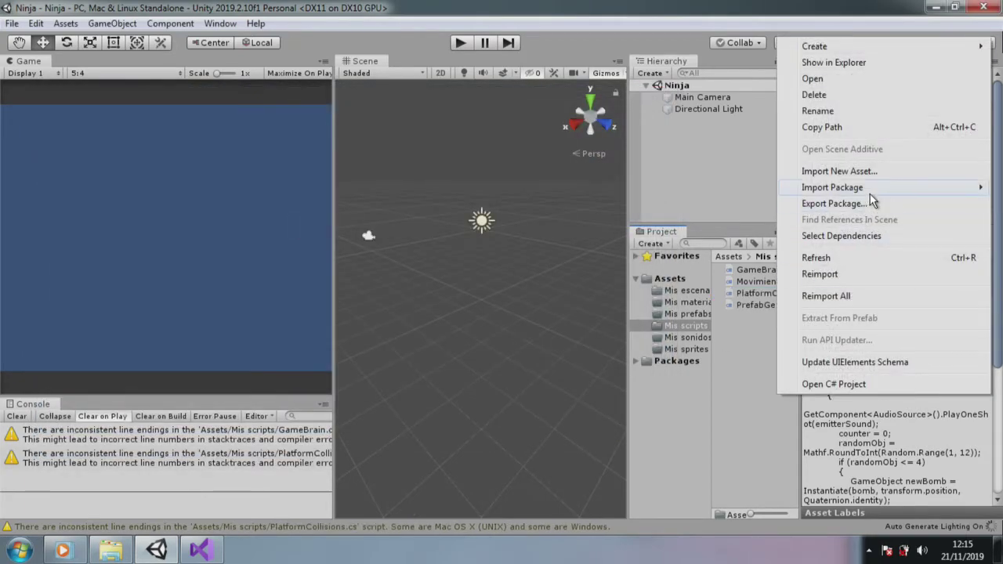
click(877, 173)
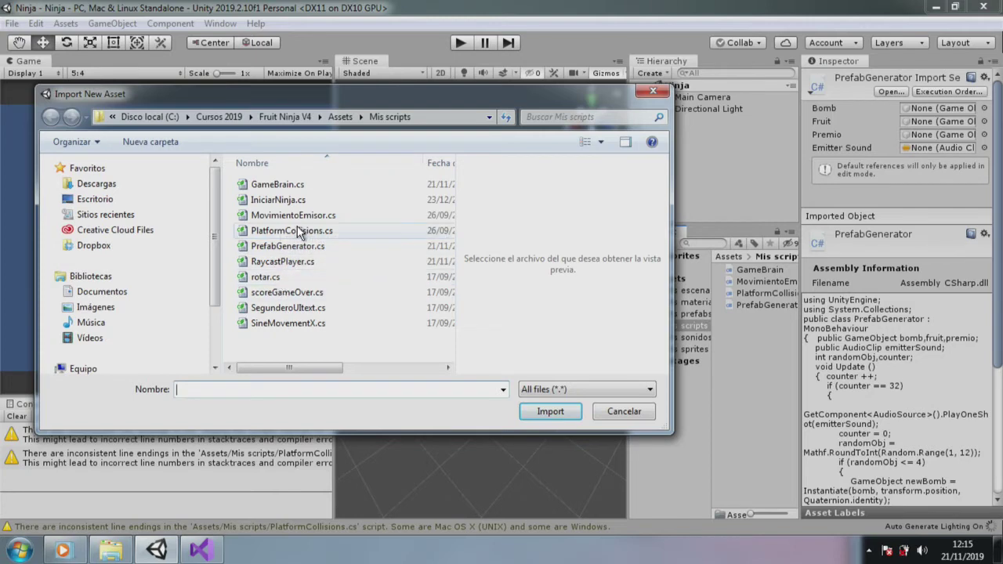
double_click(283, 259)
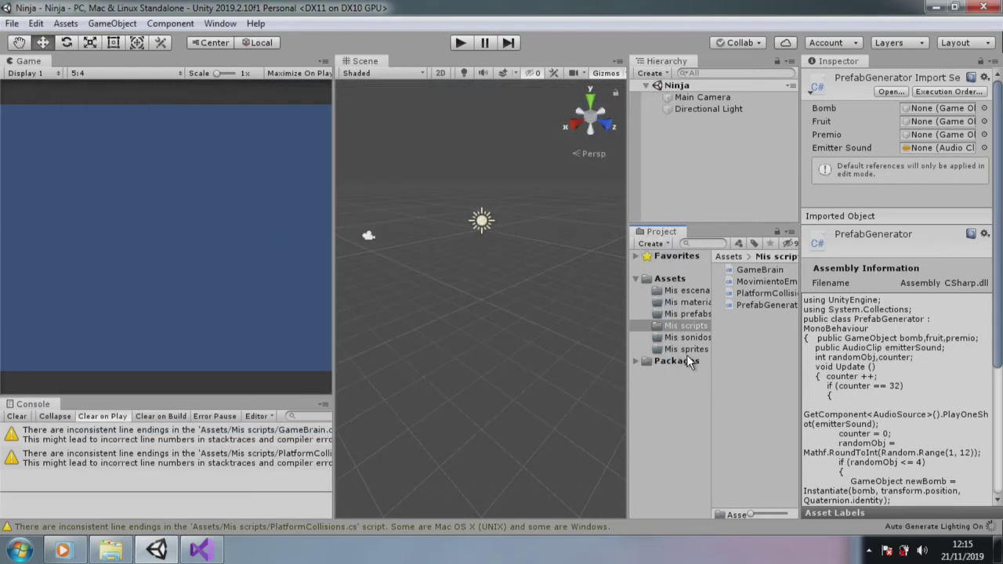
right_click(784, 340)
click(745, 340)
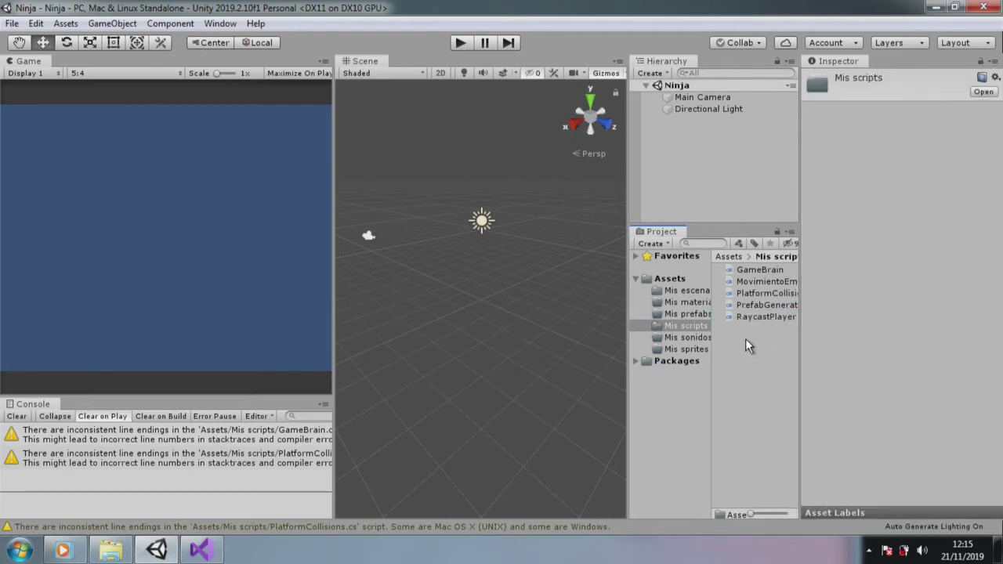
right_click(753, 358)
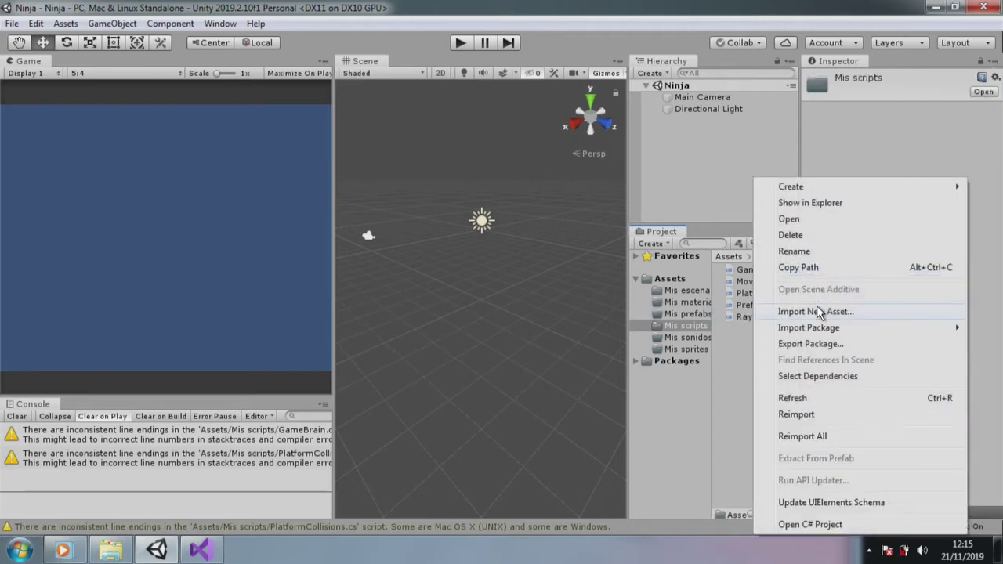
click(817, 305)
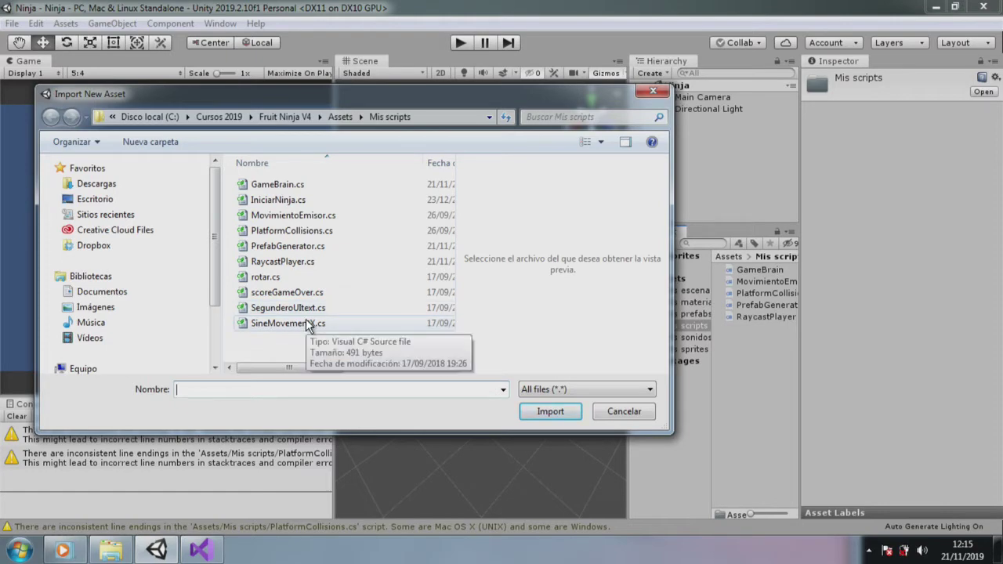
double_click(306, 322)
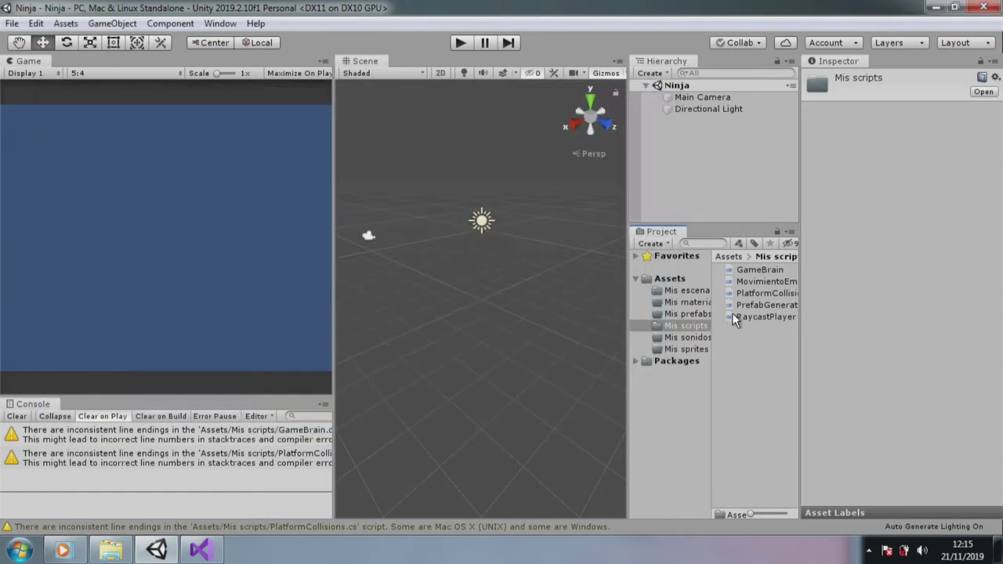
- Delete the MovimientoEmisor script from Mis scripts
right_click(755, 276)
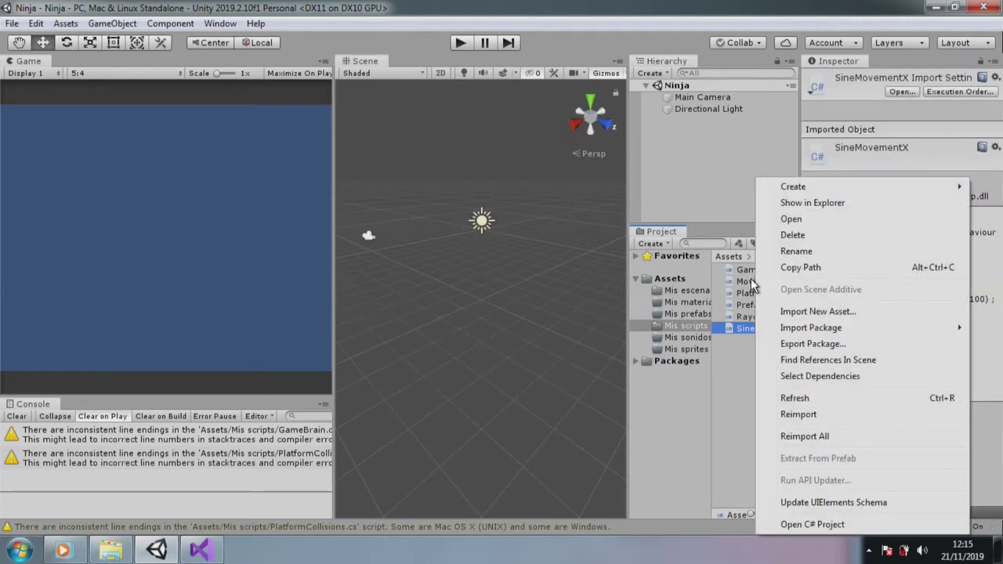
click(746, 281)
right_click(758, 283)
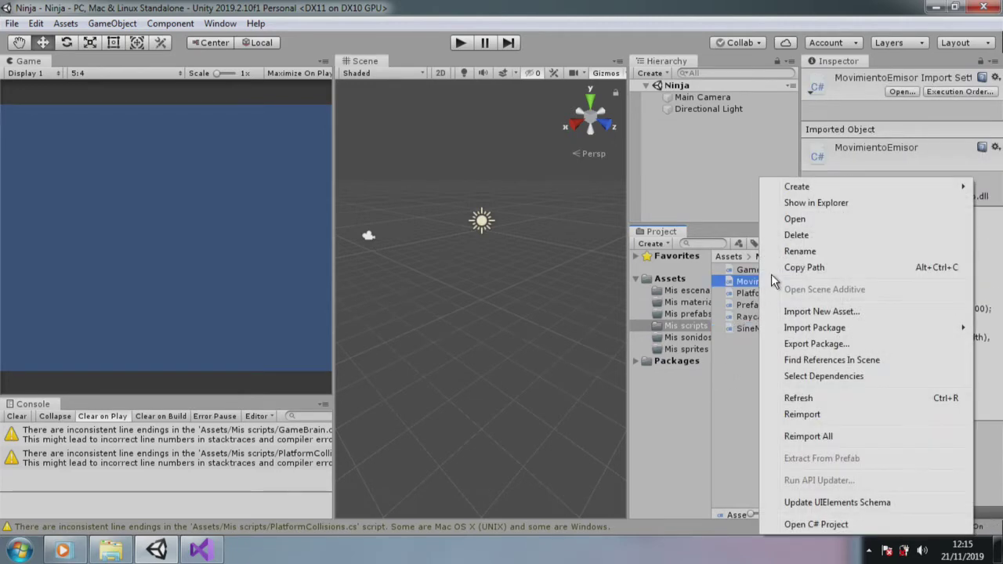
click(822, 234)
click(588, 298)
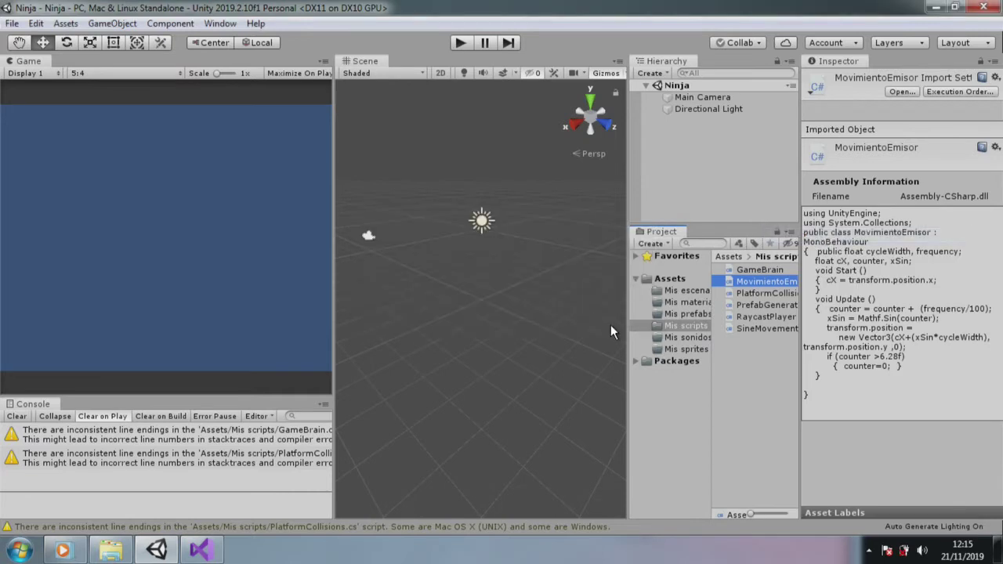
- Add a 3D sphere to the scene and remove its Sphere Collider
click(122, 26)
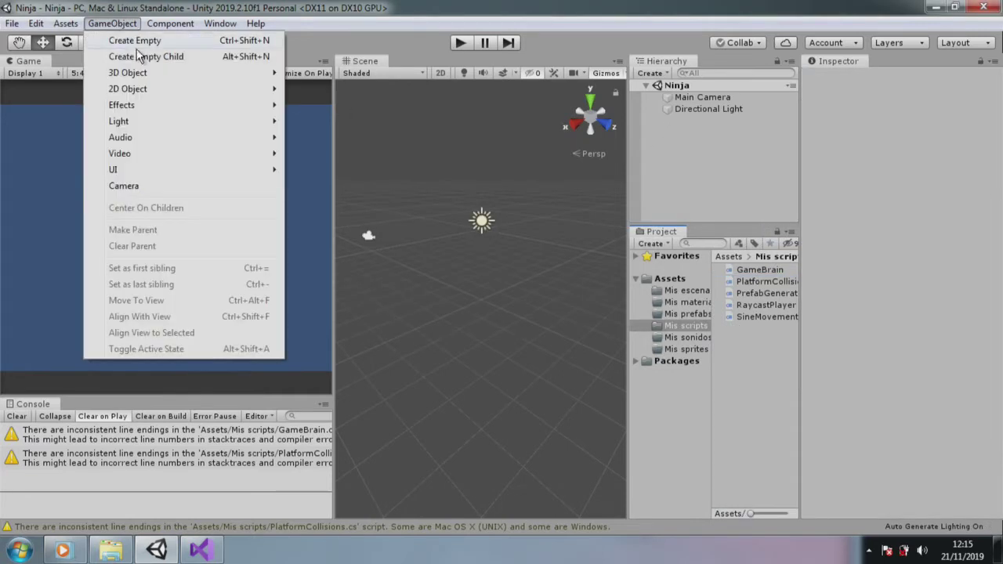
mouse_move(216, 69)
click(321, 89)
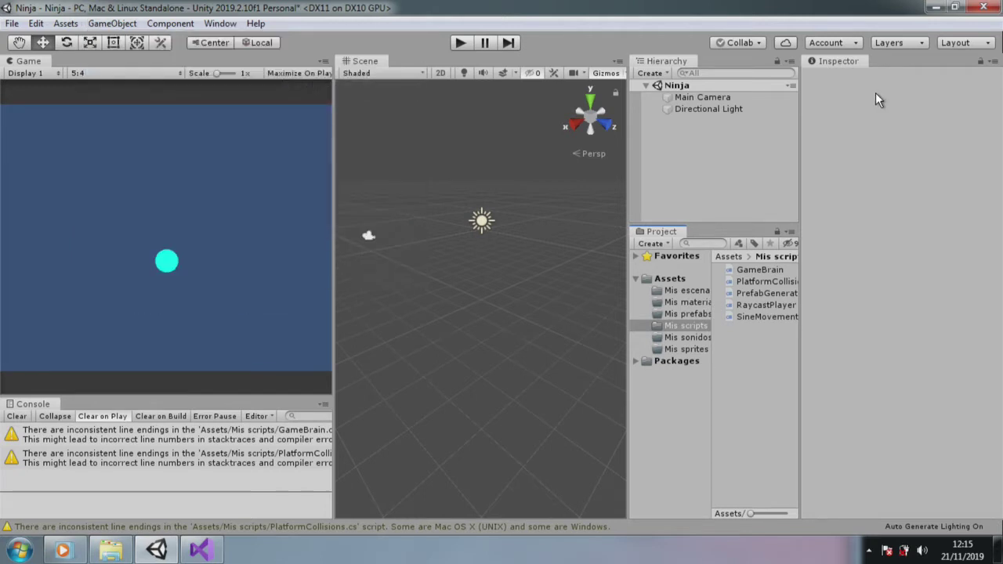
double_click(692, 121)
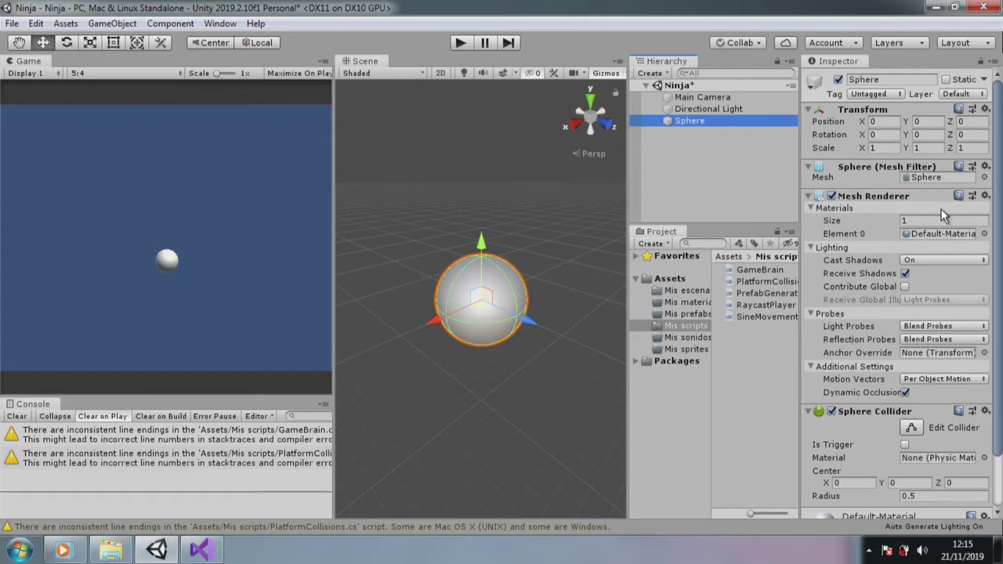
right_click(874, 411)
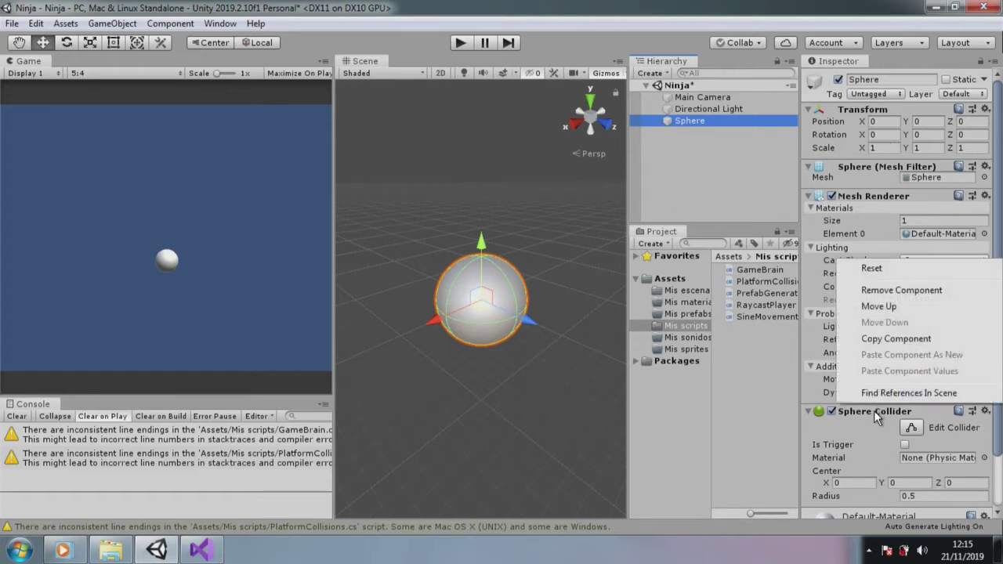
click(922, 305)
- Rename the sphere emisor and set its X, Y and Z scale to 0.5
click(878, 79)
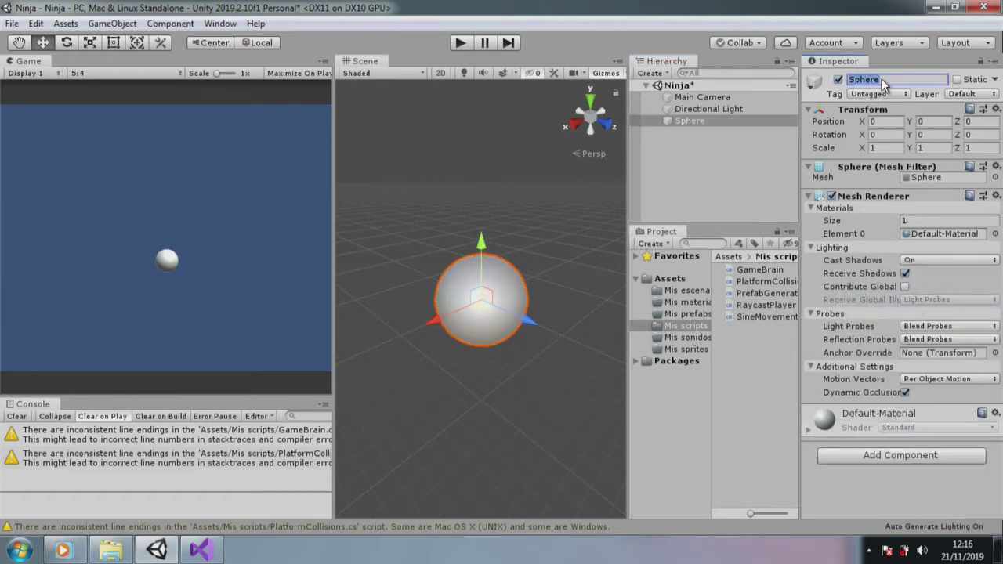
text(emisor)
click(880, 148)
text(0.5)
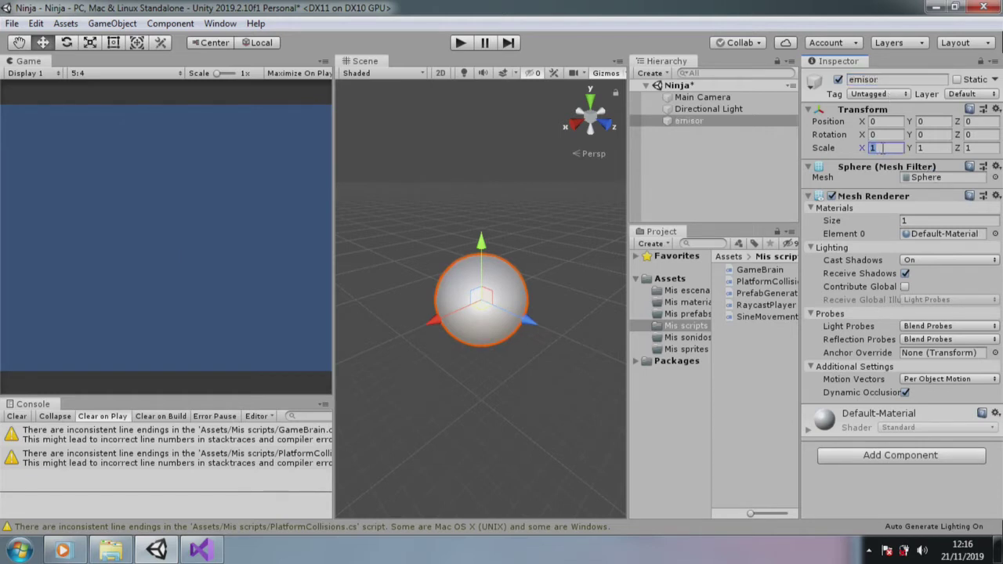
click(934, 149)
text(0.5)
click(973, 148)
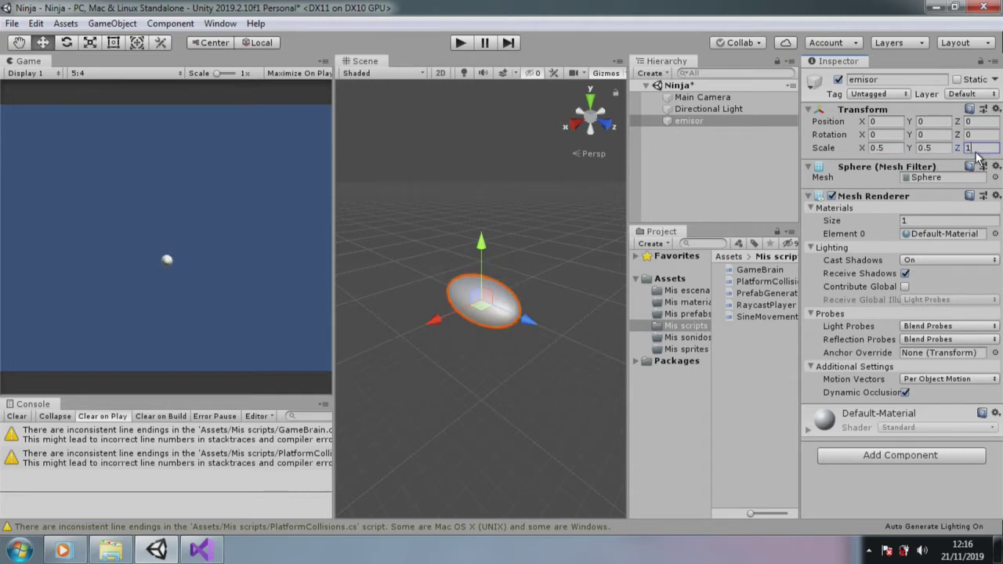
text(.5)
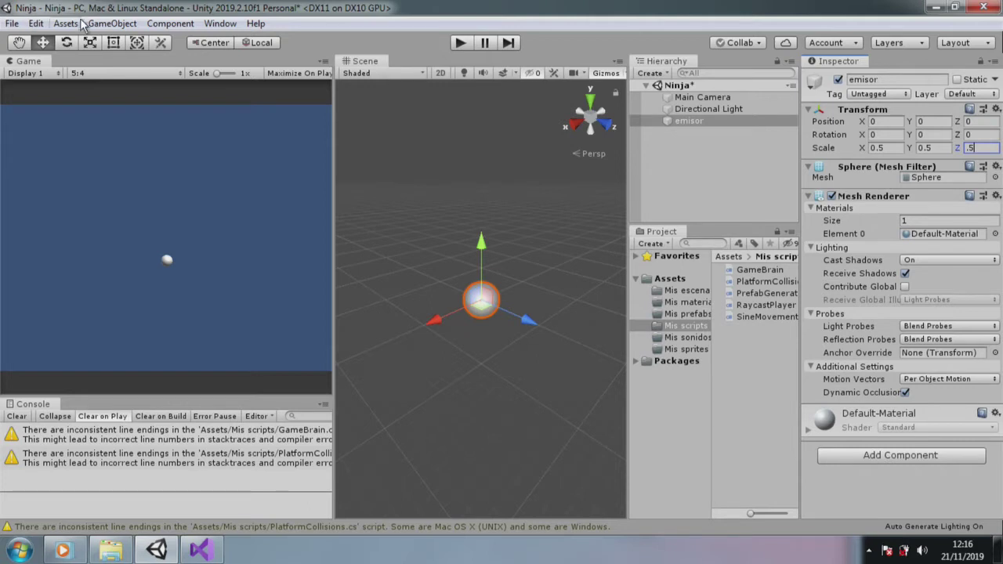
click(112, 23)
- Add a cube named Plataforma and lower it below the sphere
mouse_move(196, 72)
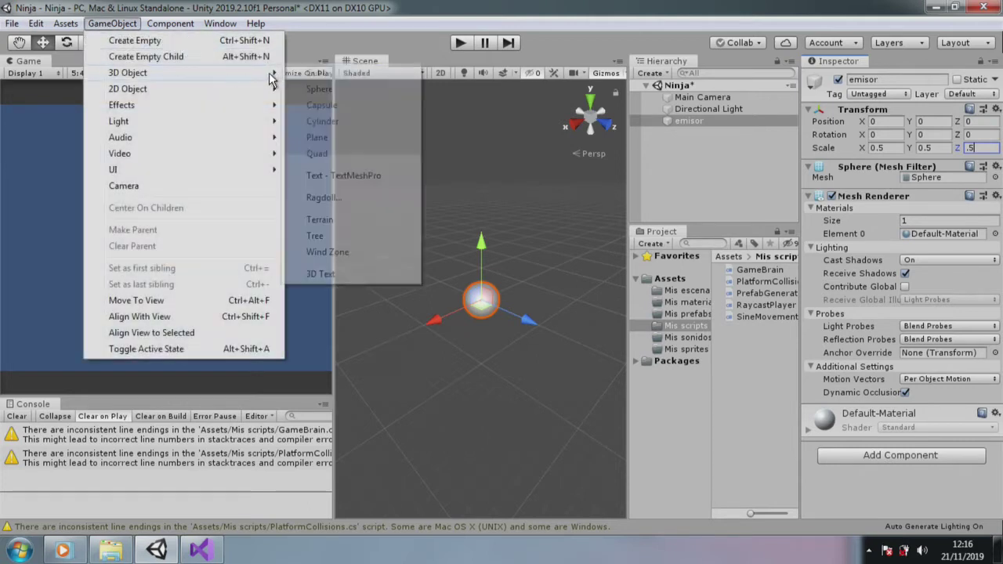
click(351, 72)
click(889, 76)
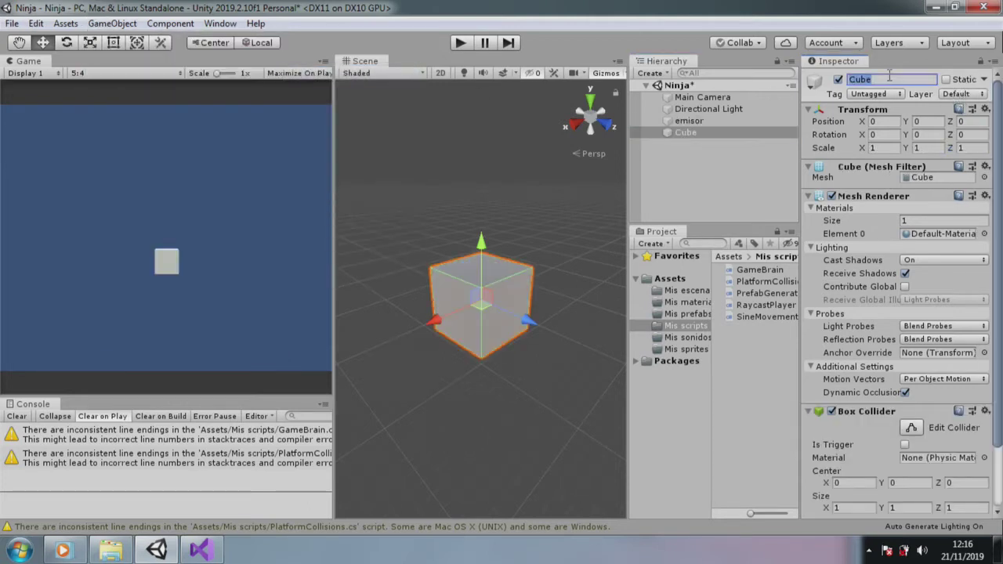
text(Plataforma)
key(Return)
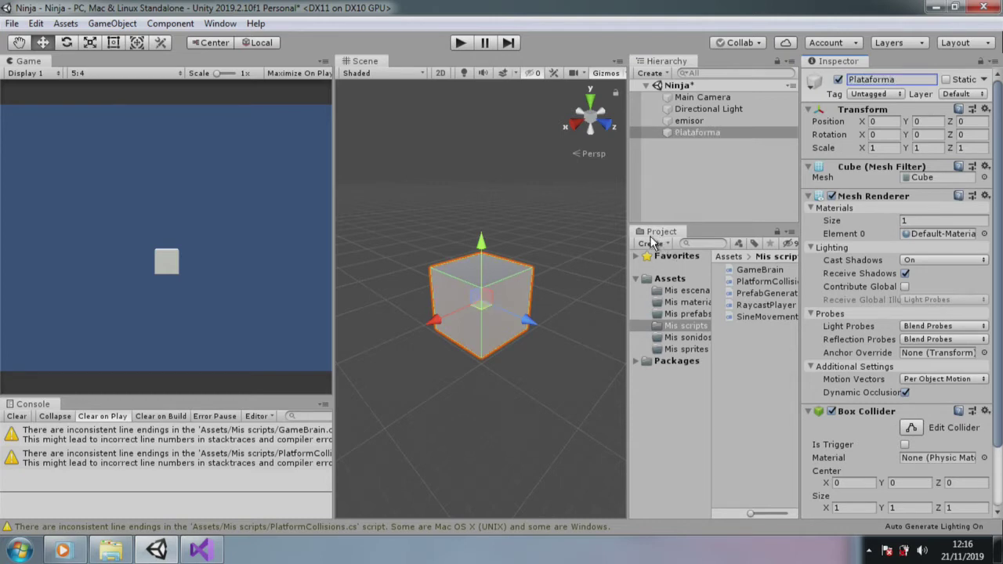
mouse_move(473, 249)
mouse_down()
mouse_move(494, 326)
mouse_move(537, 327)
mouse_up()
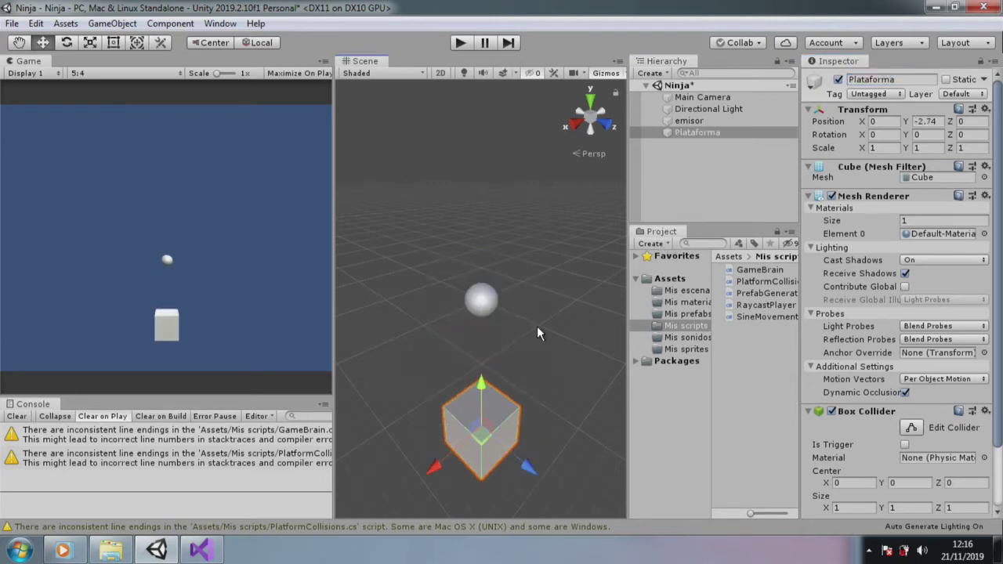
- Scale Plataforma to 30 on X and Z and move it further down
click(884, 147)
text(30)
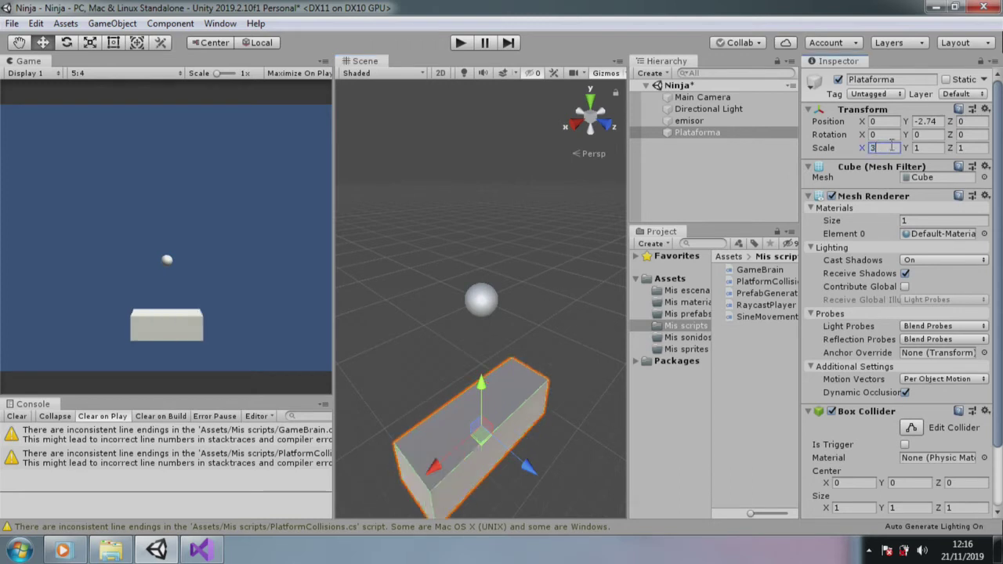
click(965, 147)
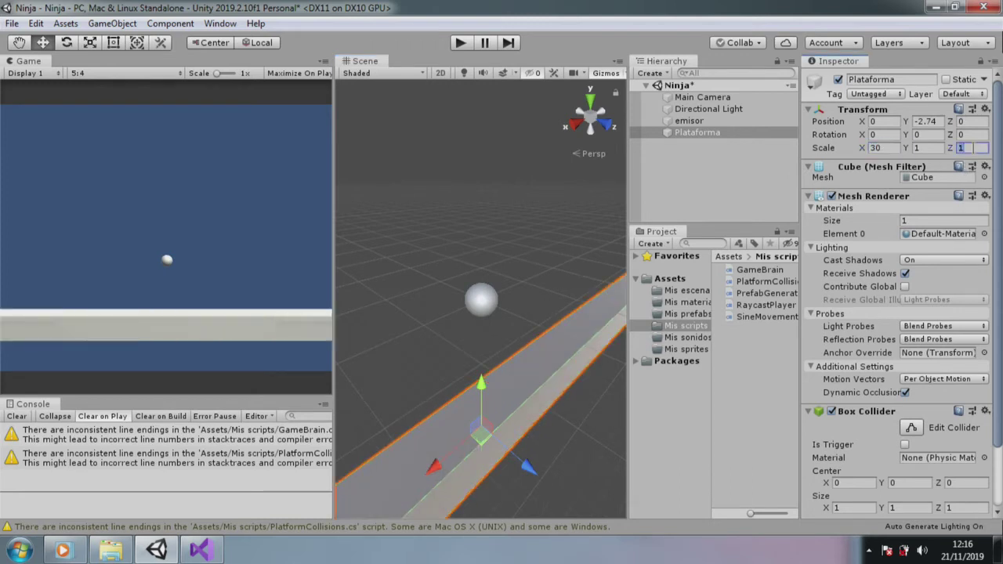
text(30)
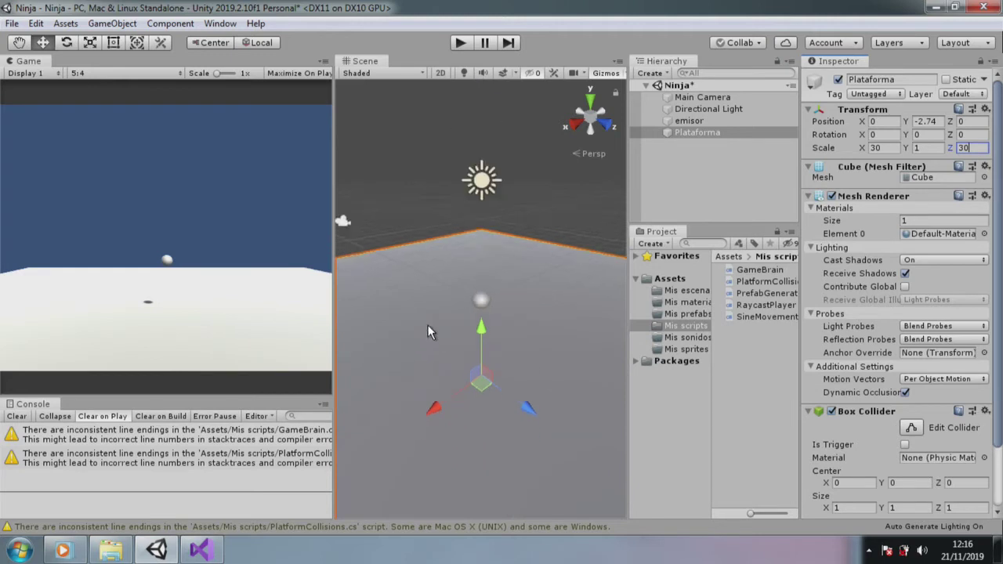
scroll(439, 321, down, 2)
scroll(470, 301, down, 2)
scroll(489, 290, down, 1)
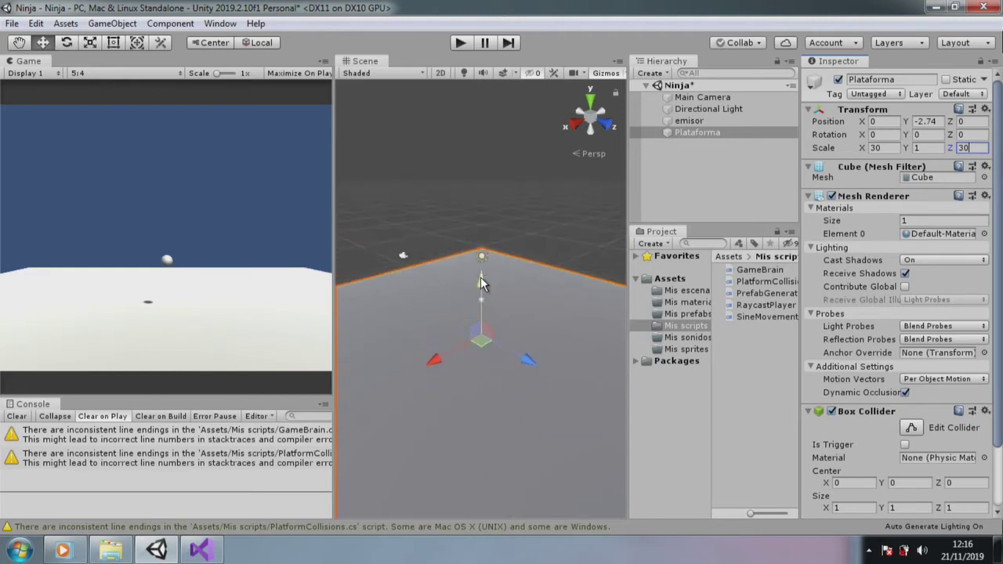
mouse_move(480, 277)
mouse_down()
mouse_move(507, 398)
mouse_move(523, 409)
mouse_up()
- Enlarge Plataforma to 40 on X and Z and slide it toward the camera
click(876, 149)
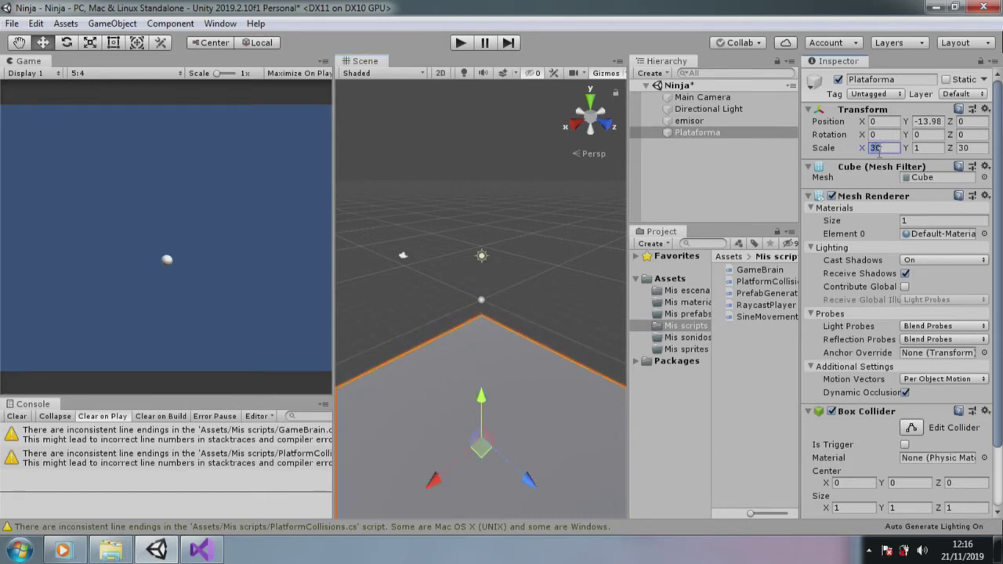
text(40)
click(977, 148)
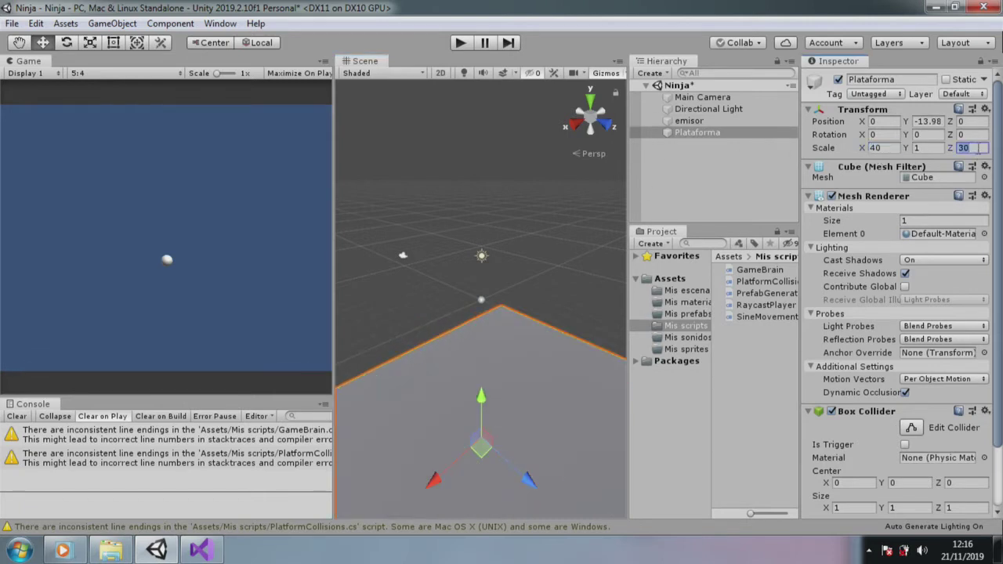
text(40)
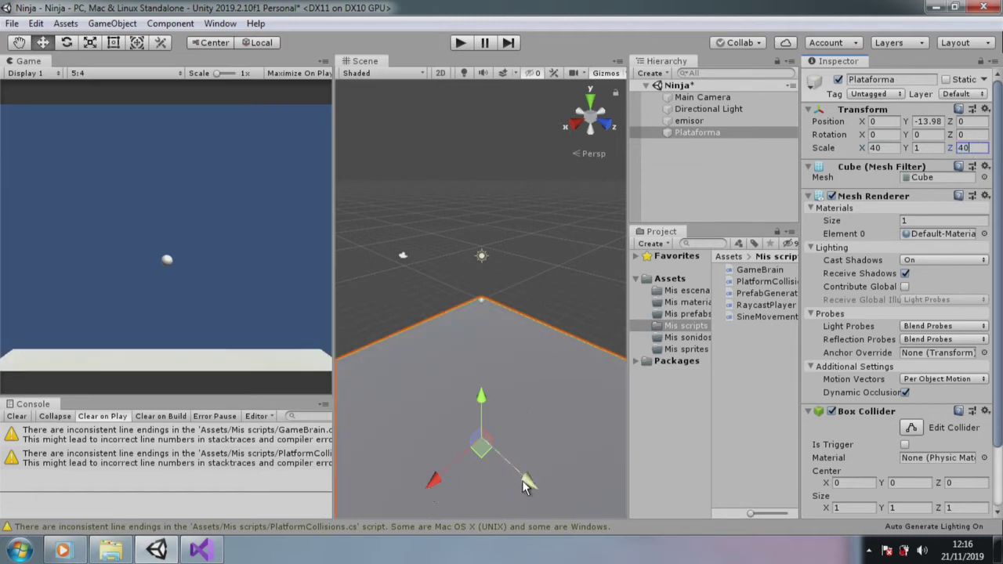
drag(522, 479, 486, 455)
- Raise and pull back the Main Camera to Y 7.4, Z -13.7
click(709, 98)
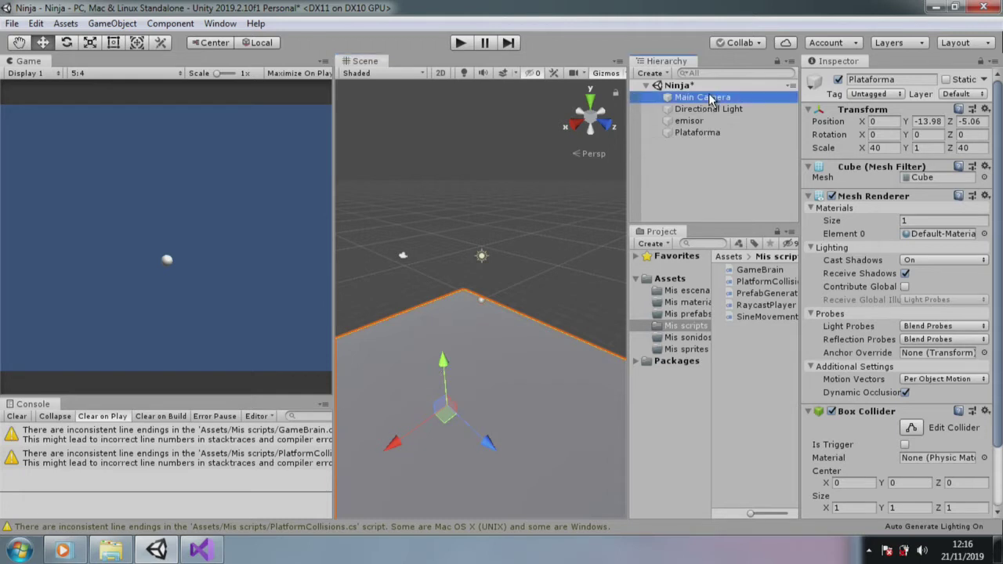
double_click(709, 98)
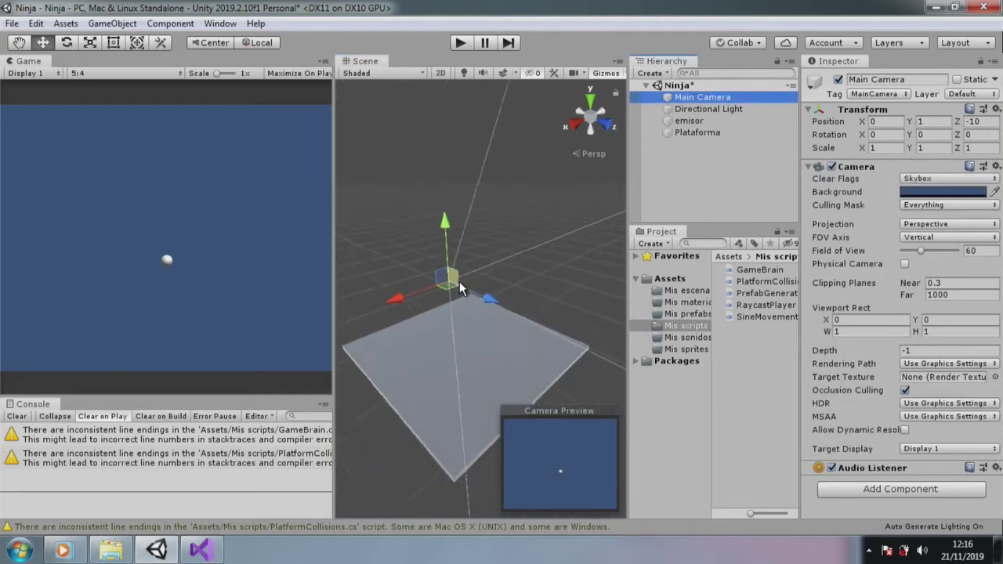
drag(434, 220, 454, 204)
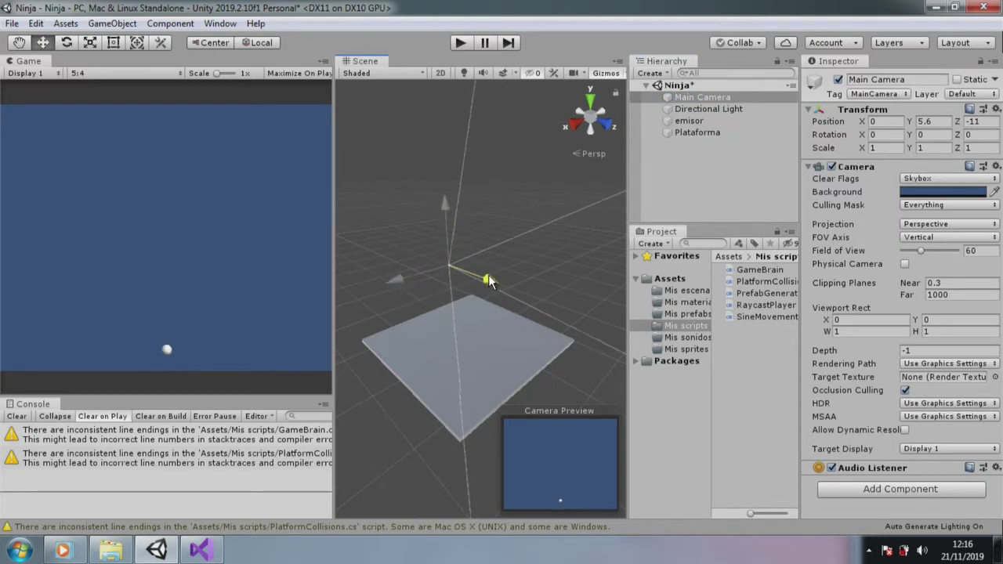
drag(494, 281, 440, 194)
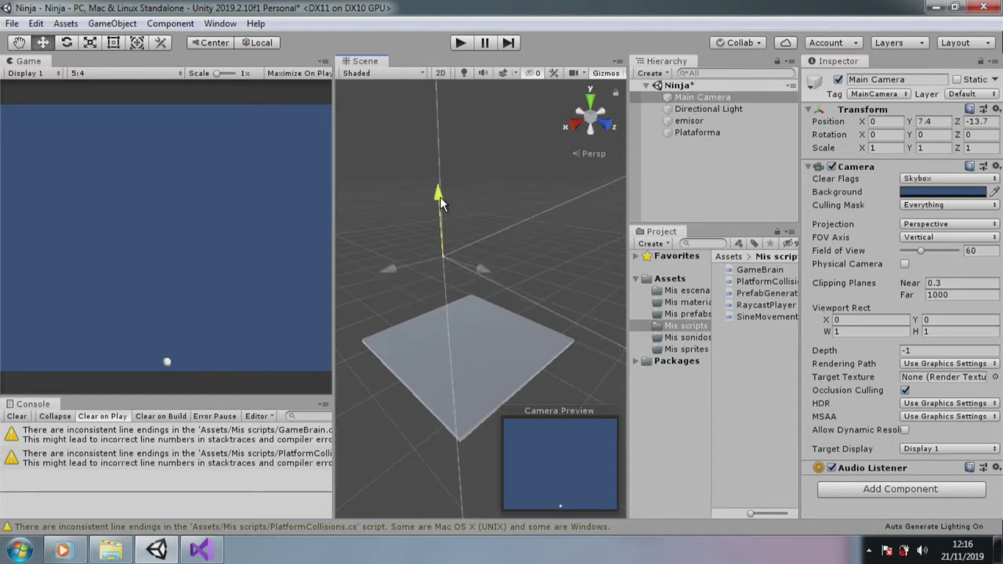
- Attach the SineMovementX script to emisor with Cycle Width 5 and Frequency 2
click(715, 122)
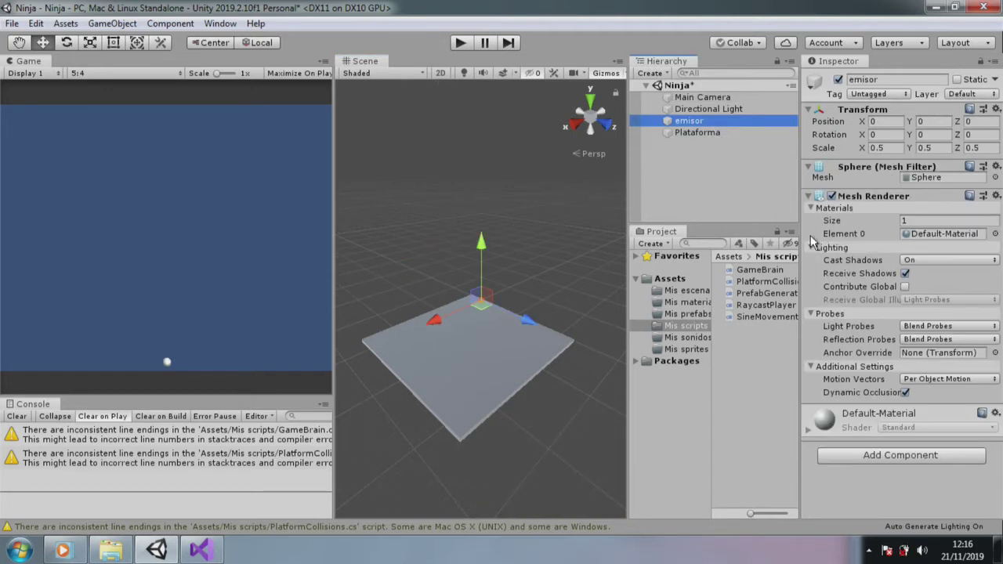
click(808, 197)
click(808, 197)
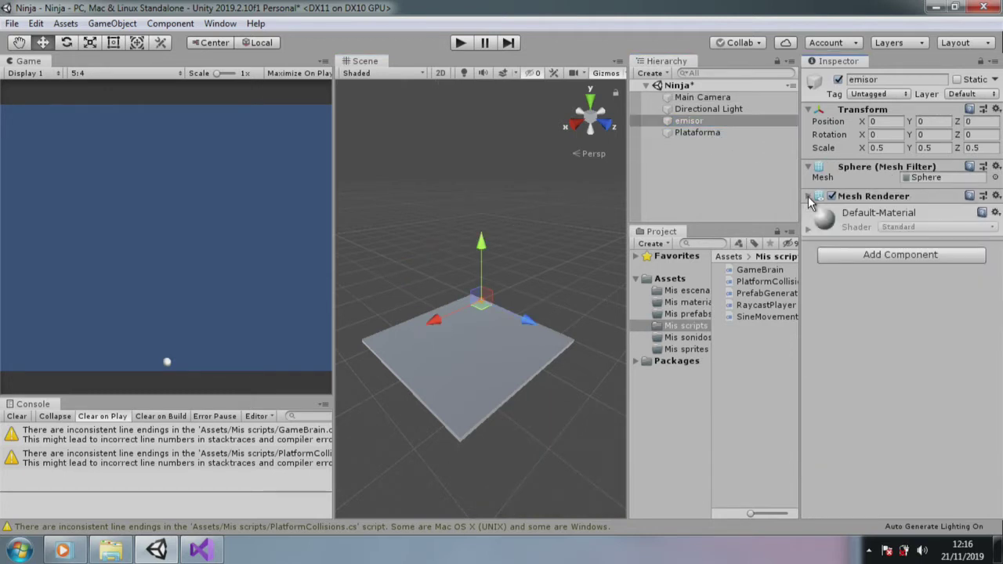
drag(772, 317, 909, 317)
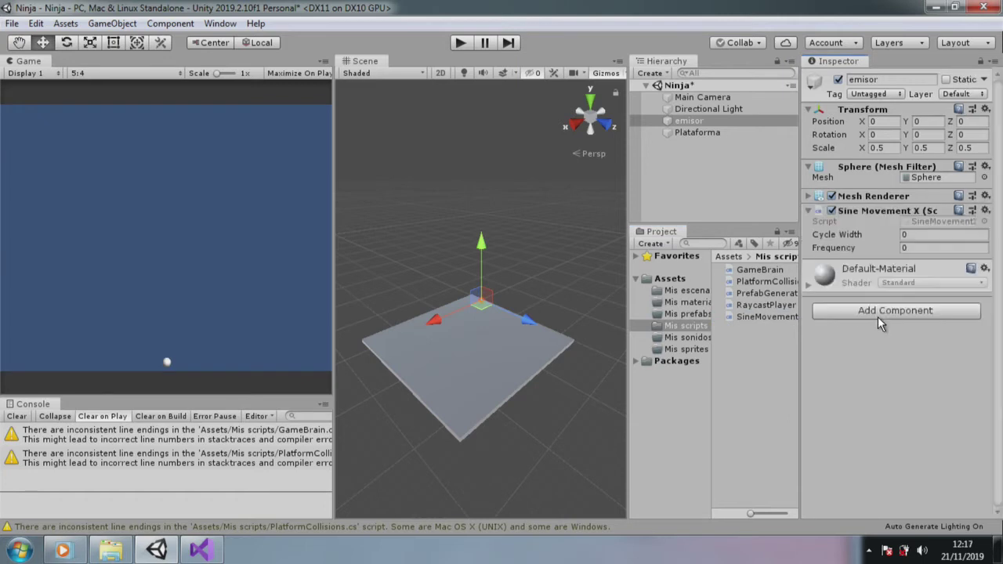
click(937, 235)
text(5)
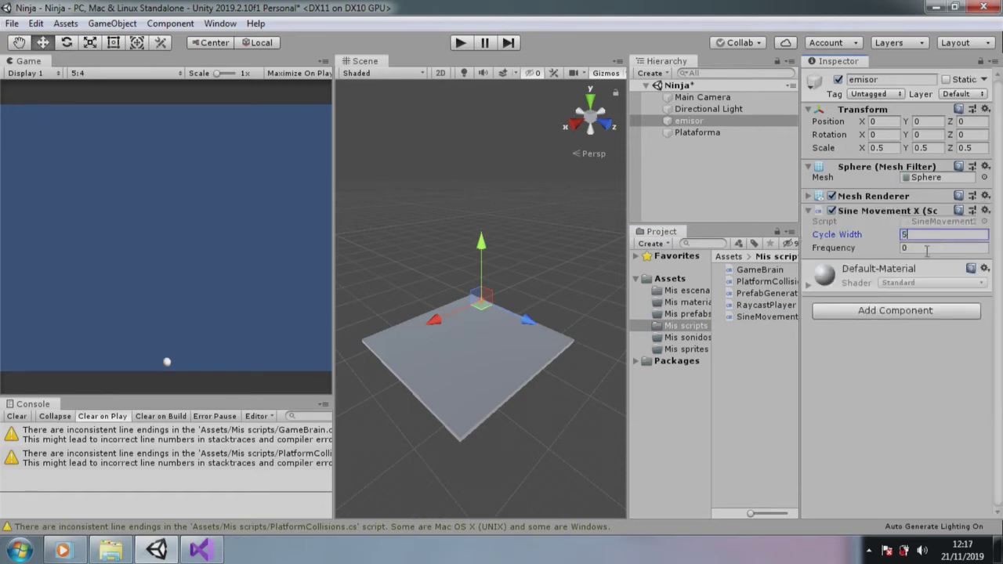
click(926, 249)
text(2)
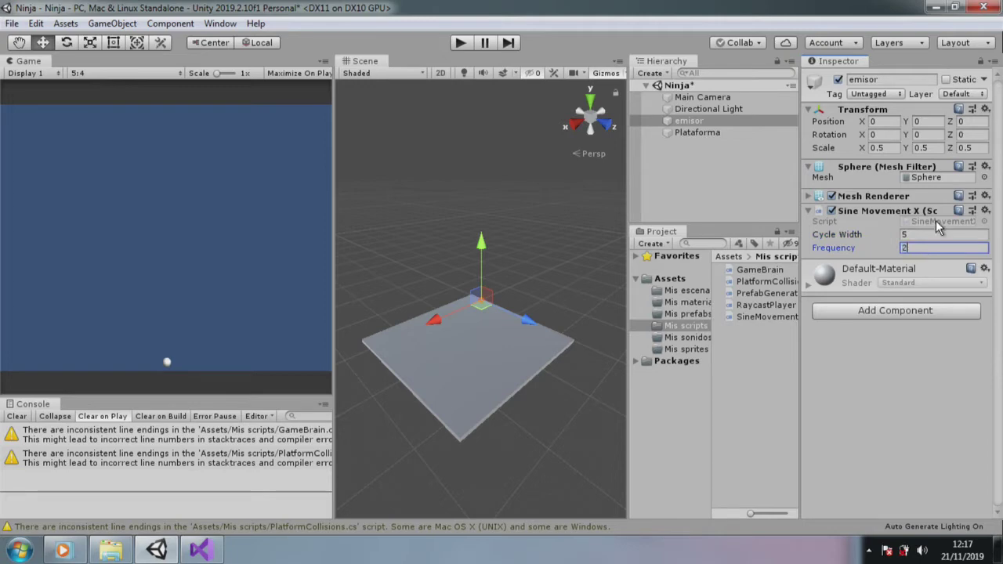
double_click(939, 223)
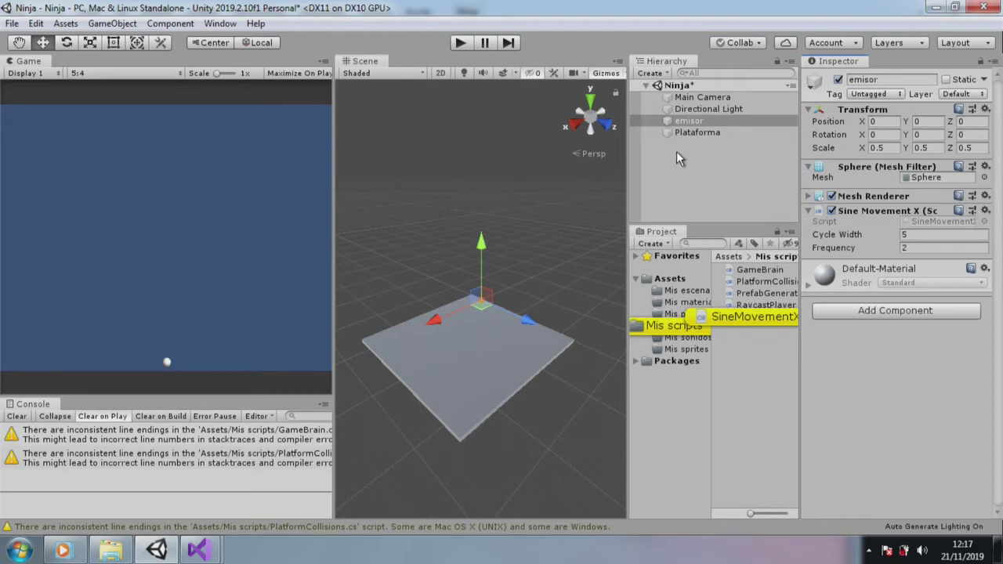
- Close the RayCast project, retarget to .NET 4.6.1, review SineMovementX, then play the Unity scene
mouse_move(199, 550)
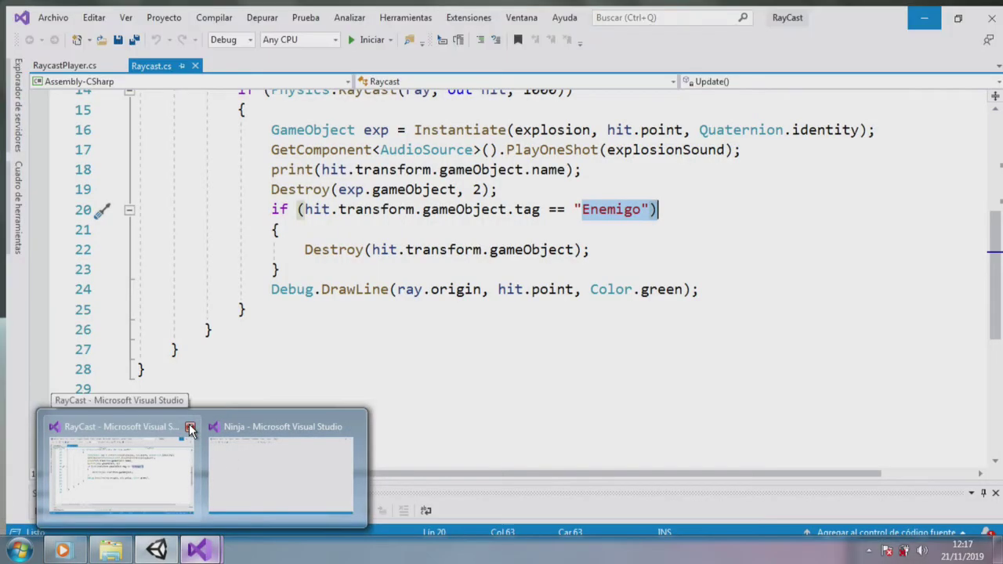
click(190, 428)
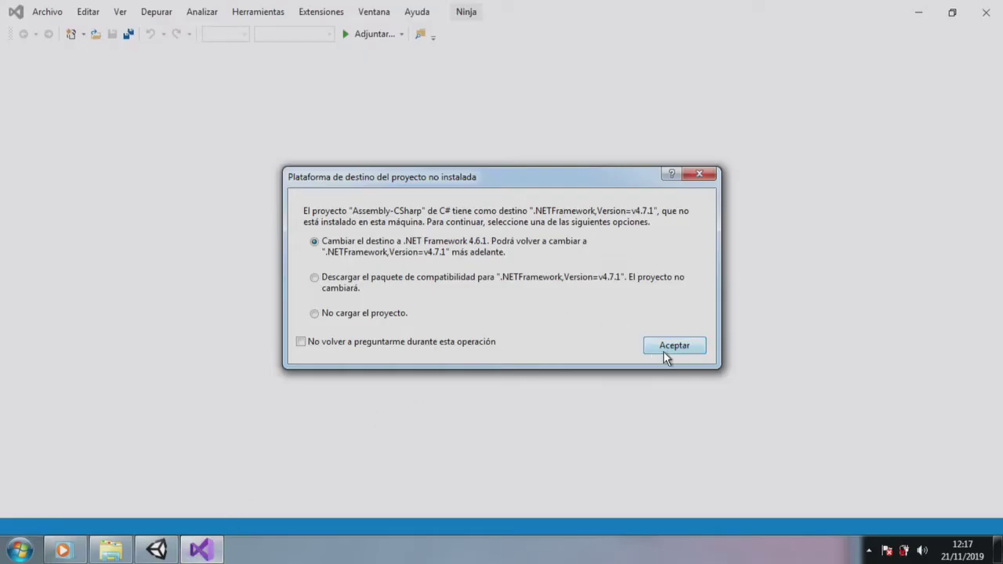
click(664, 350)
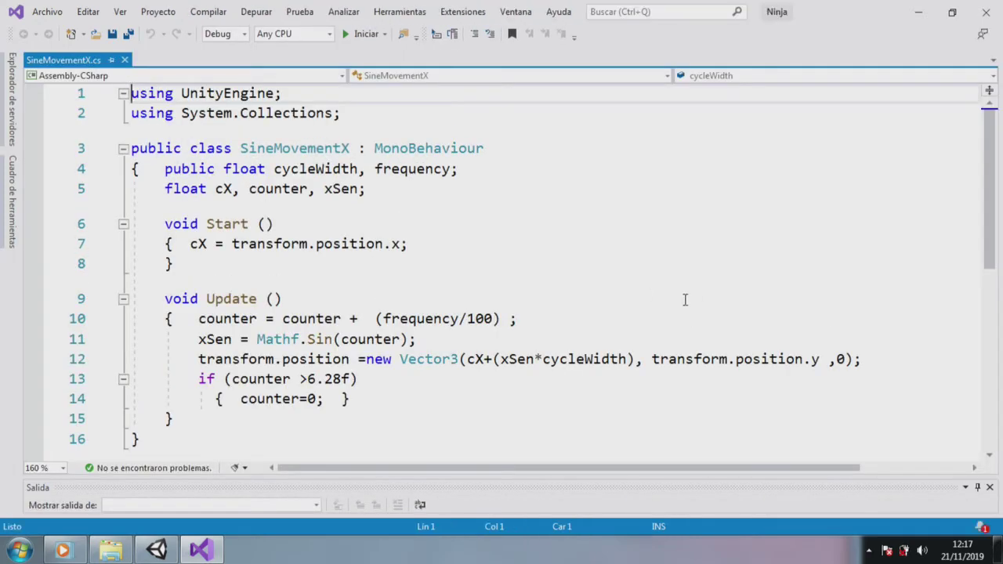
click(685, 299)
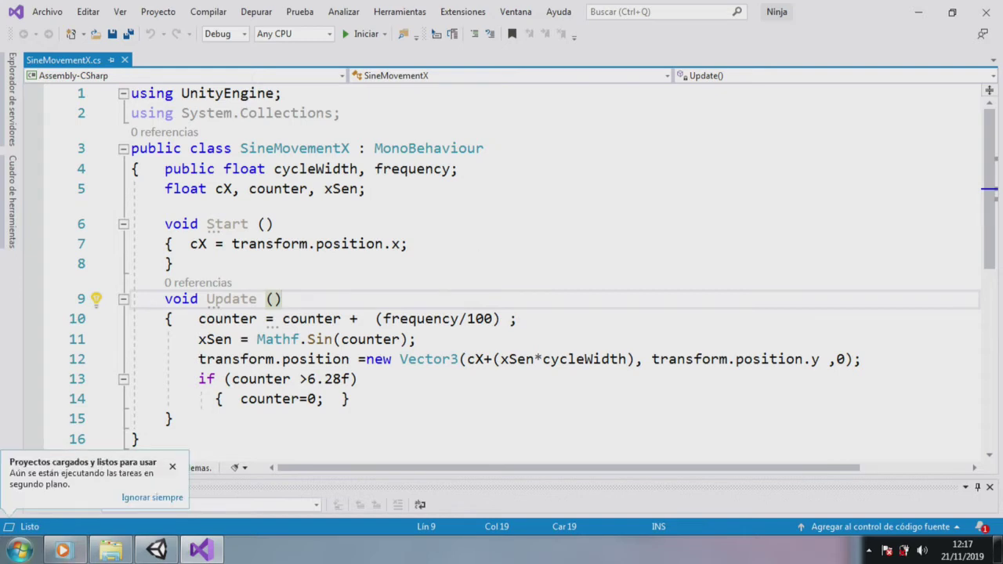
click(157, 550)
click(461, 44)
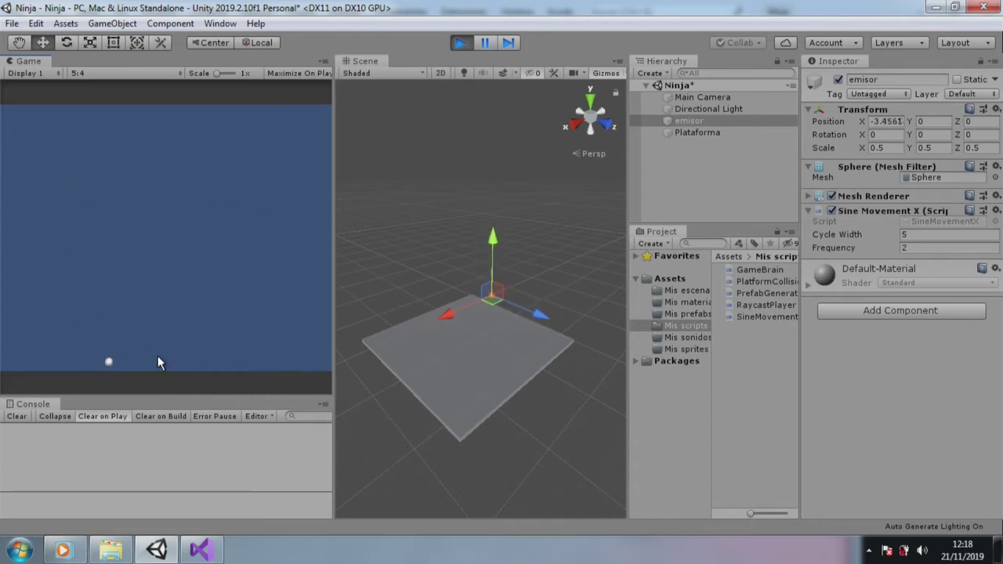
- Stop play mode, reselect emisor, and attach the PrefabGenerator script to it
click(557, 239)
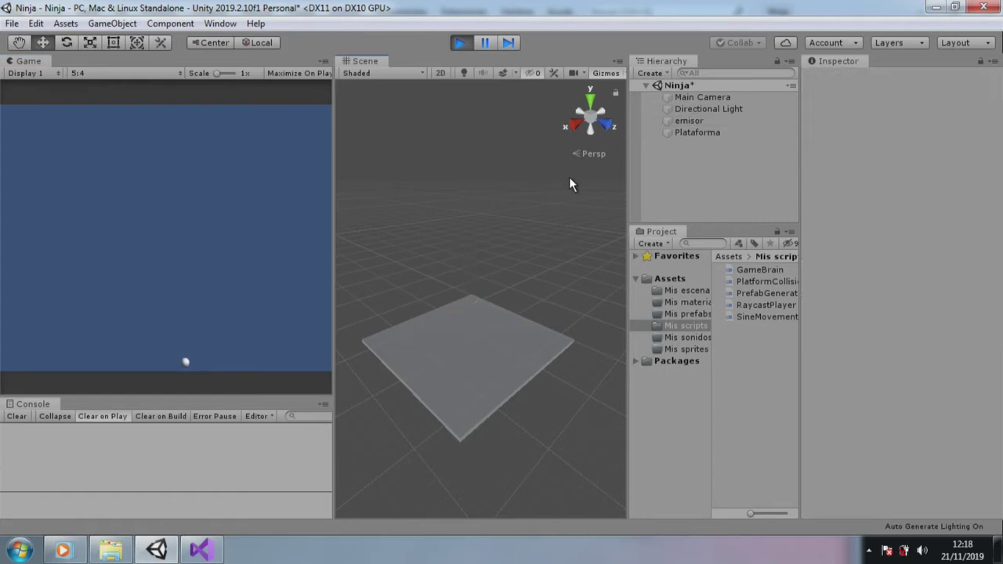
click(460, 43)
click(690, 120)
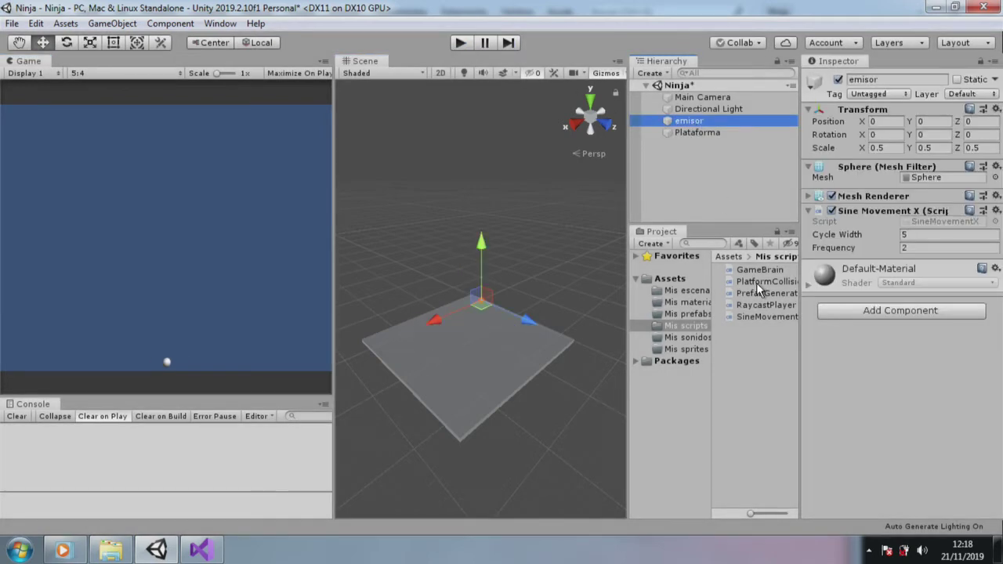
drag(775, 294, 835, 347)
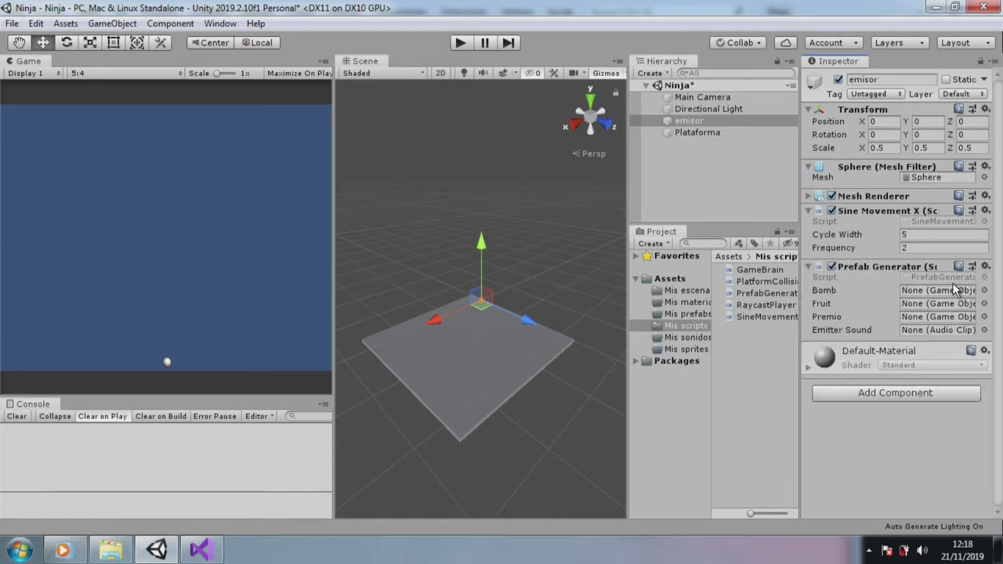
- Open PrefabGenerator.cs in Visual Studio and delete the premio field from the GameObject declaration
double_click(955, 278)
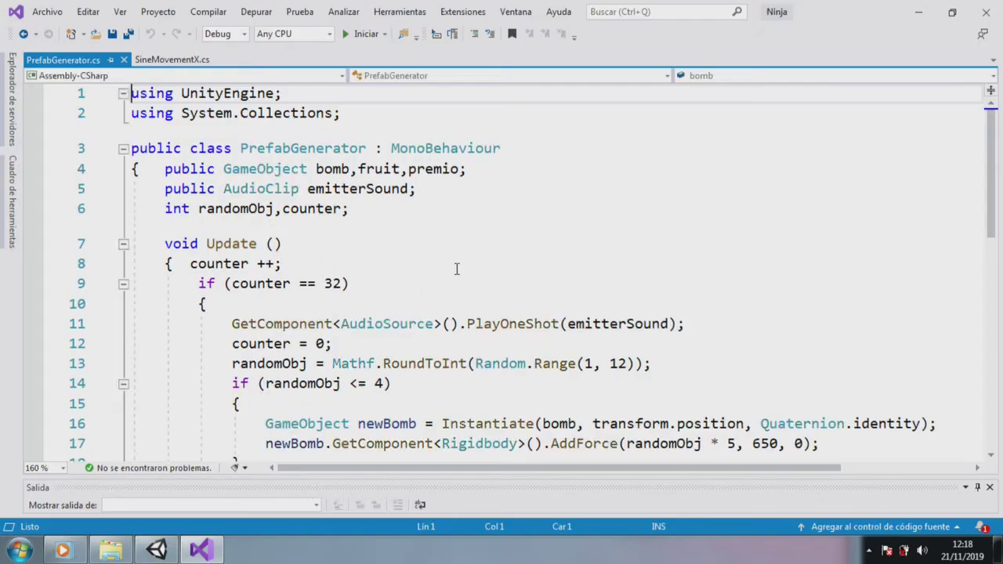
click(548, 320)
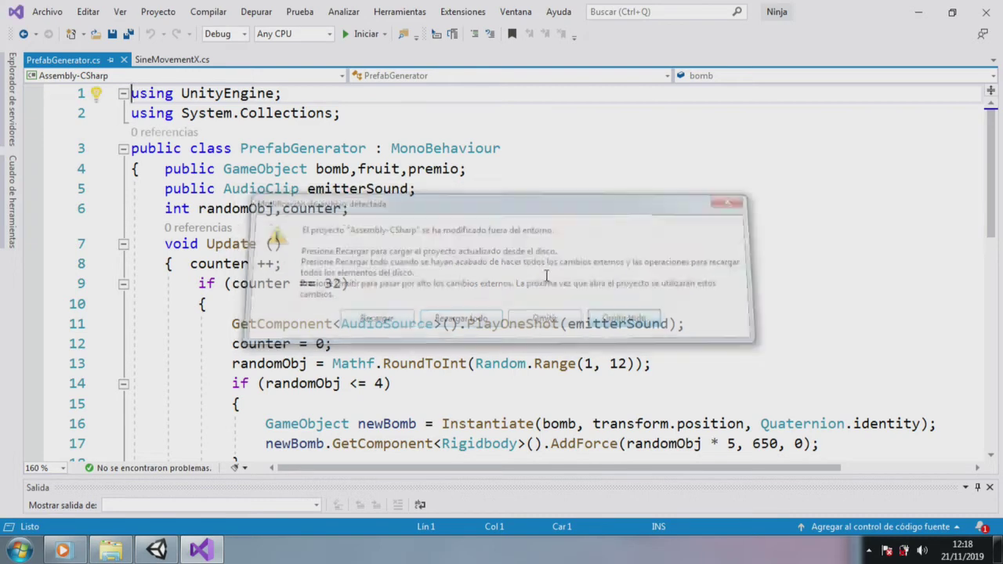
drag(400, 169, 475, 168)
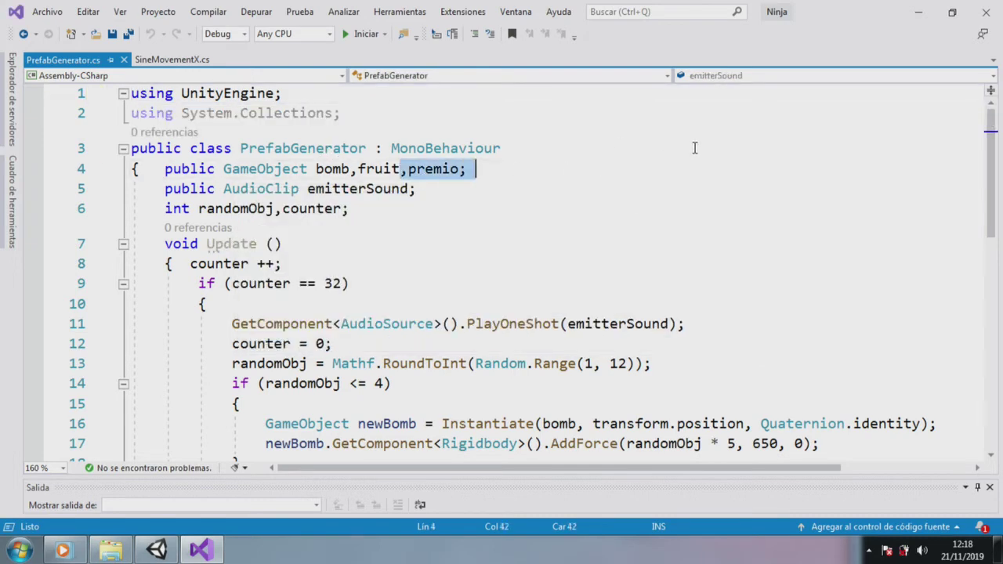
text(;)
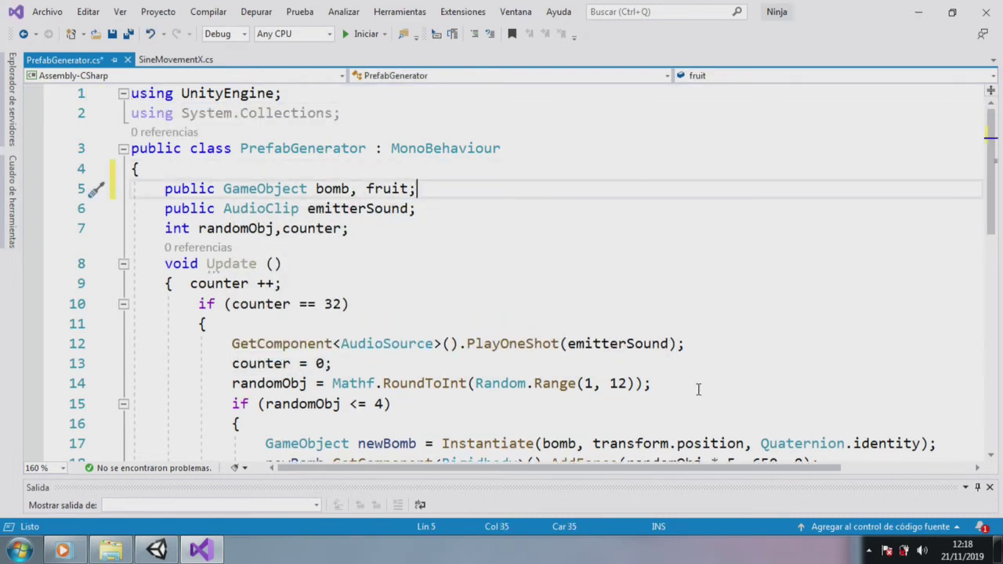
scroll(709, 380, down, 3)
scroll(460, 296, up, 3)
scroll(385, 268, down, 2)
scroll(386, 267, up, 2)
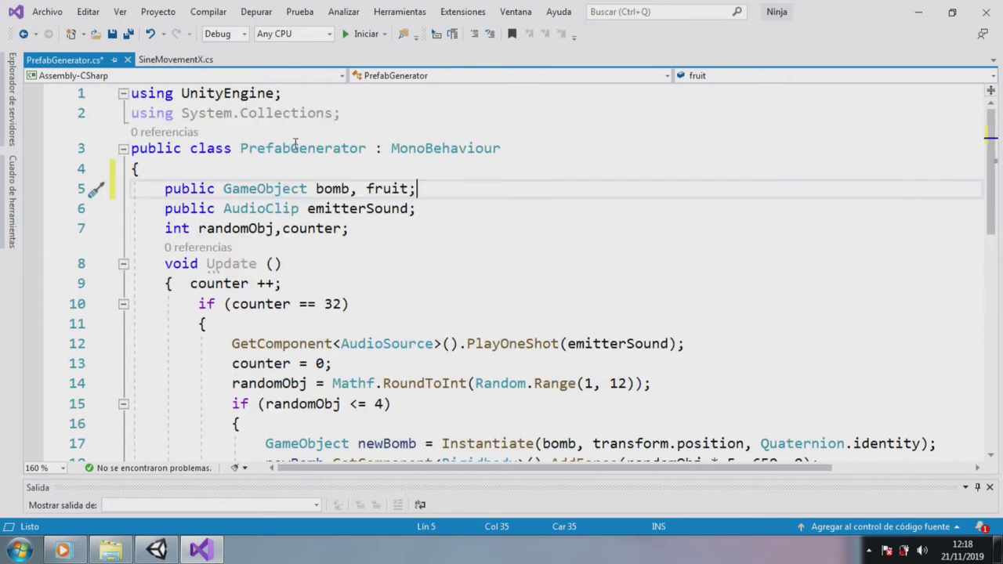
- Check the bomb and fruit fields and add a space in "randomObj, counter"
click(318, 194)
drag(366, 188, 413, 189)
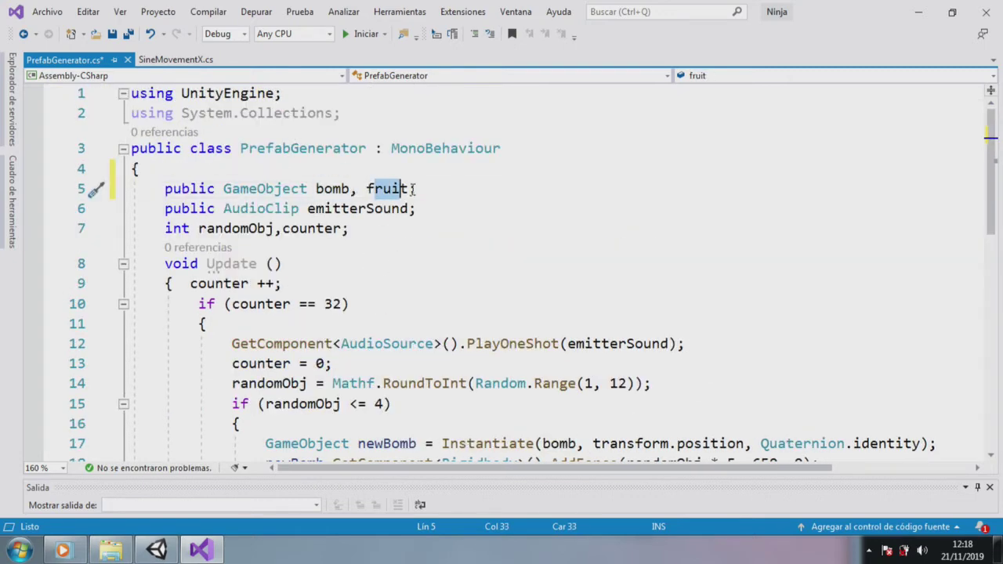
click(215, 228)
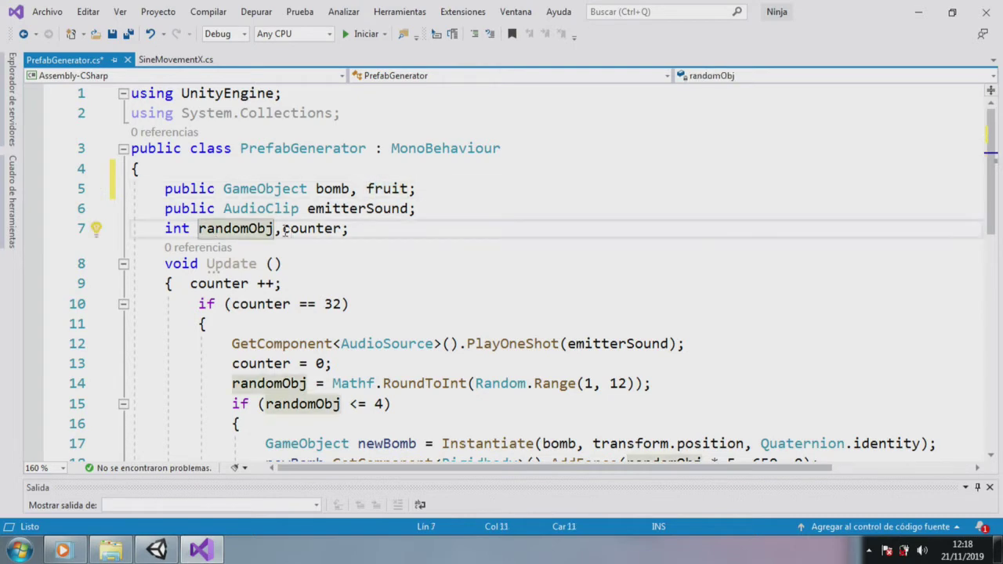
click(284, 229)
scroll(407, 246, down, 2)
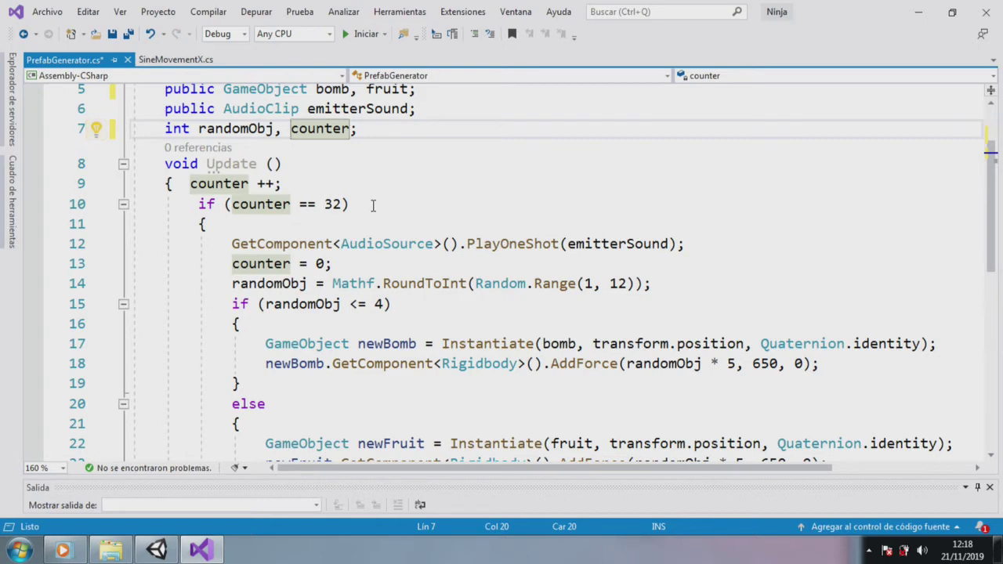
scroll(372, 207, down, 2)
scroll(372, 208, up, 2)
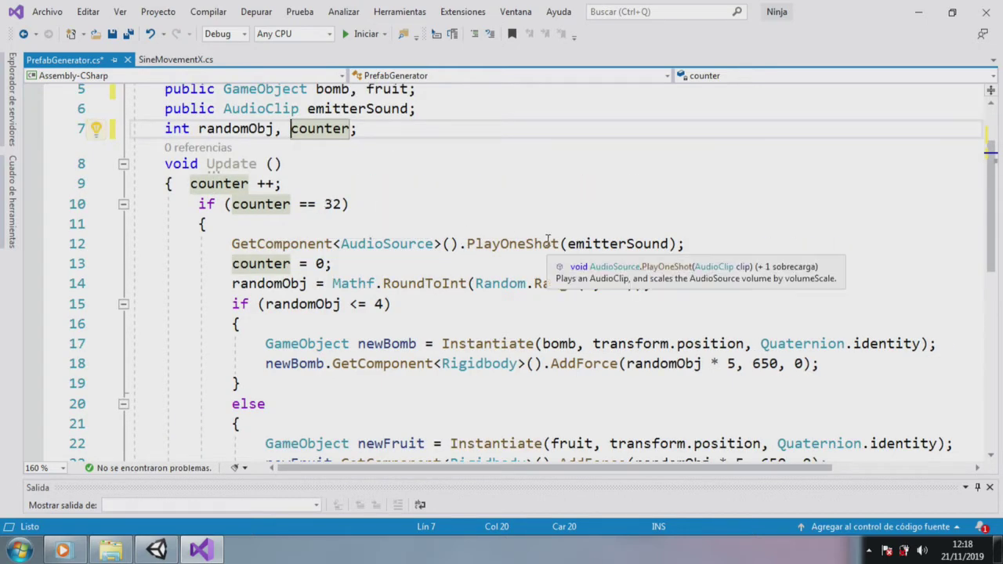
scroll(548, 240, down, 2)
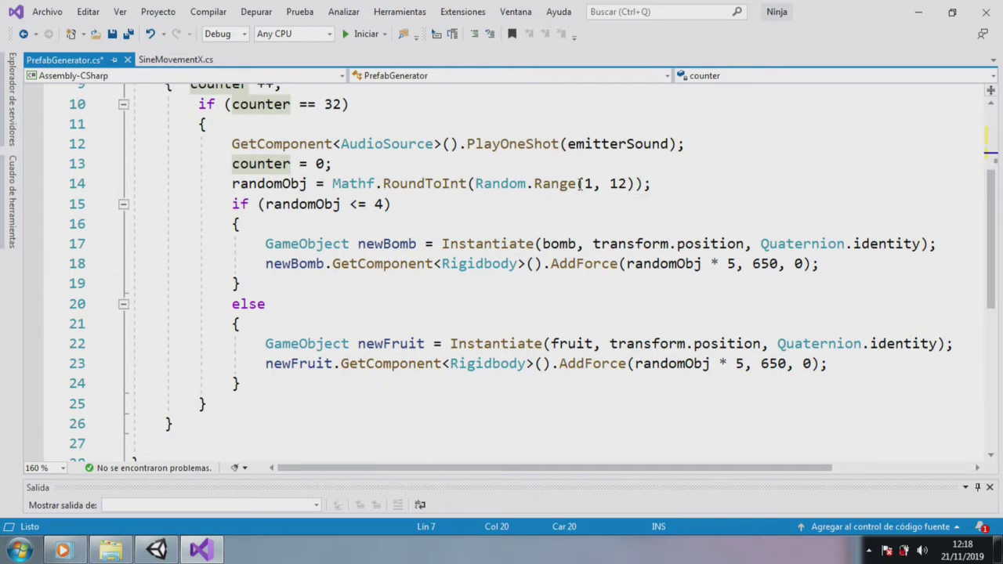
- Review the random-number line and the bomb-spawning block with its newBomb AddForce call
click(665, 188)
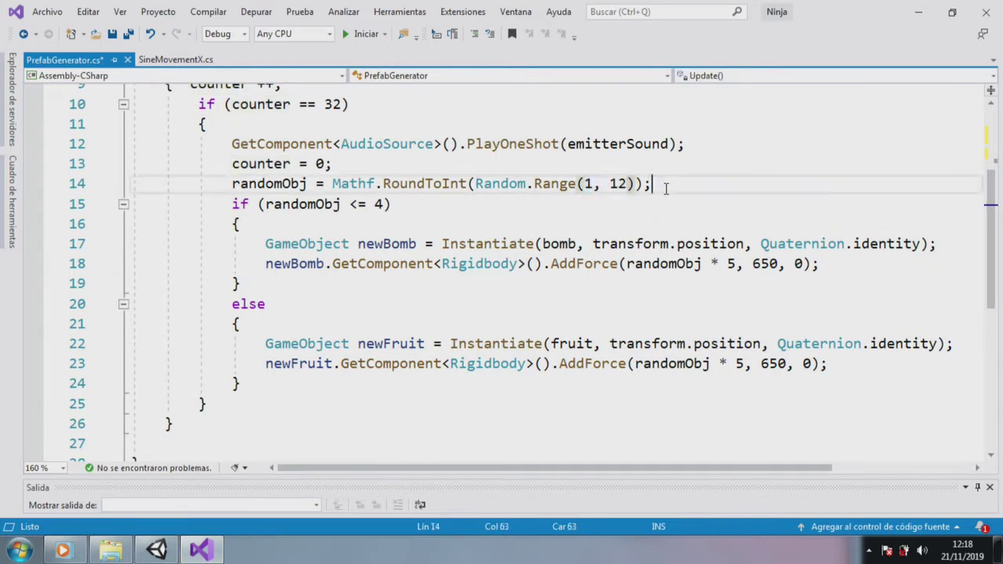
drag(230, 205, 252, 264)
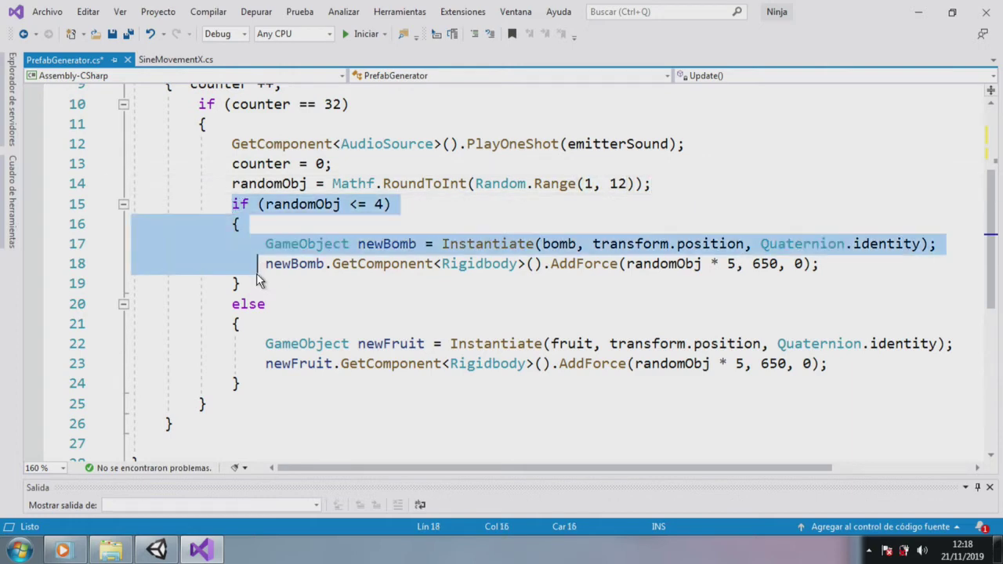
click(240, 283)
drag(893, 264, 367, 266)
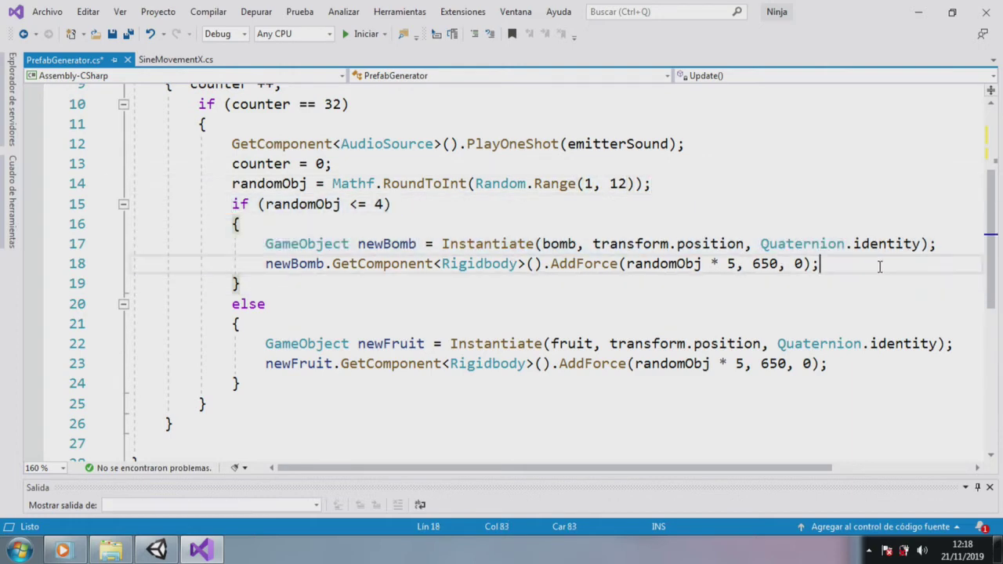
click(523, 267)
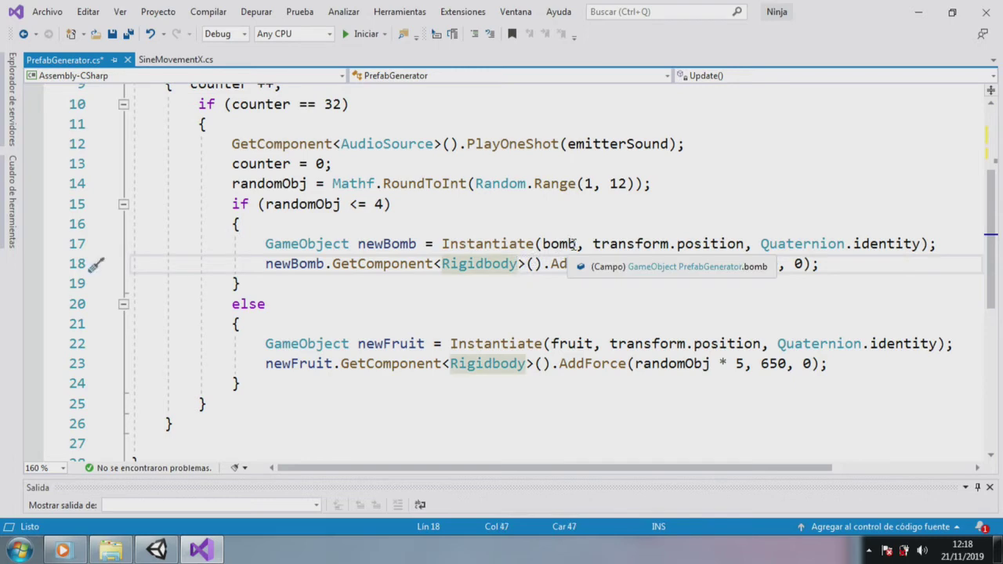
click(542, 244)
drag(359, 244, 429, 247)
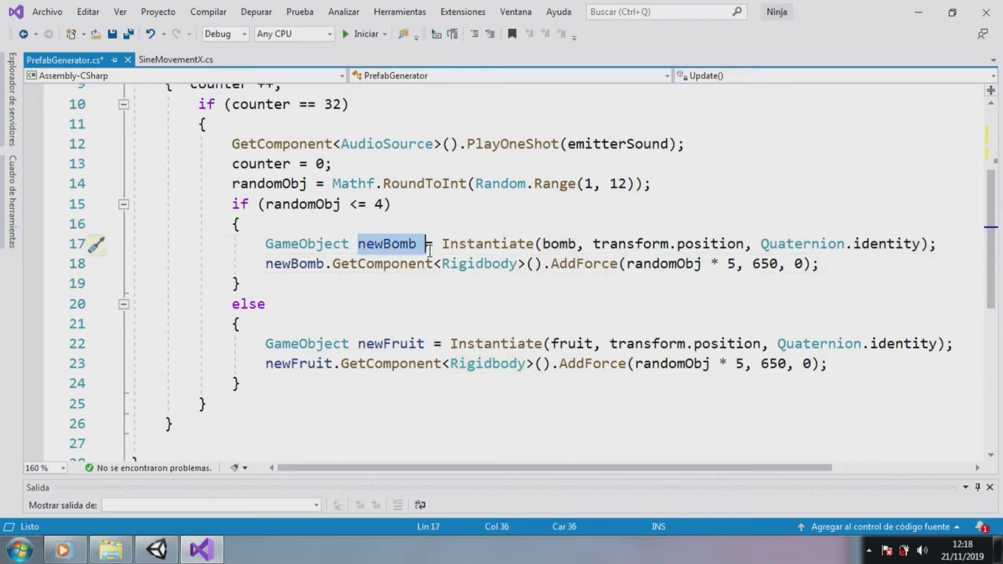
click(590, 282)
drag(542, 264, 700, 264)
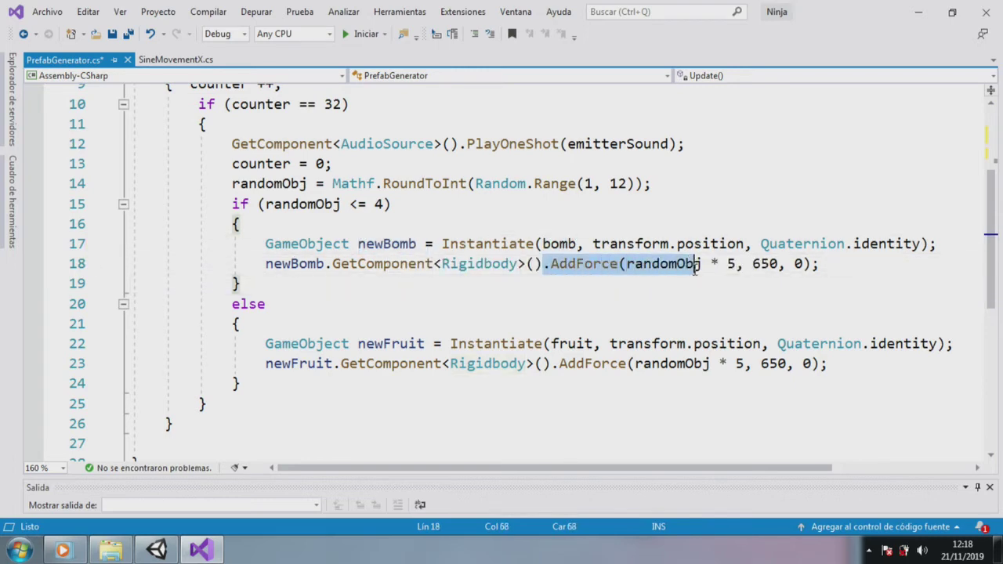
- Review the fruit-spawning else branch with upward force 650, then save PrefabGenerator.cs
click(744, 301)
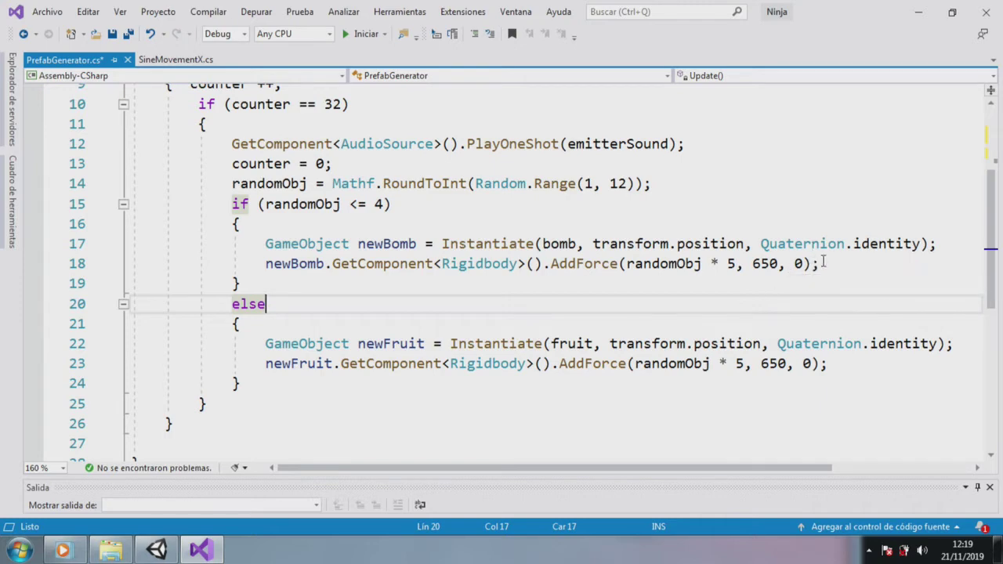
double_click(768, 263)
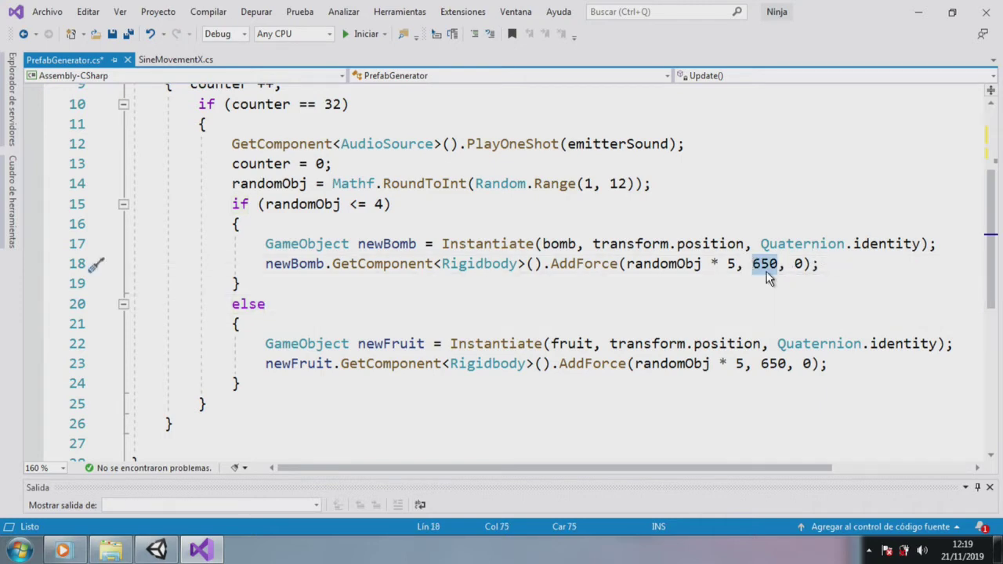
click(772, 263)
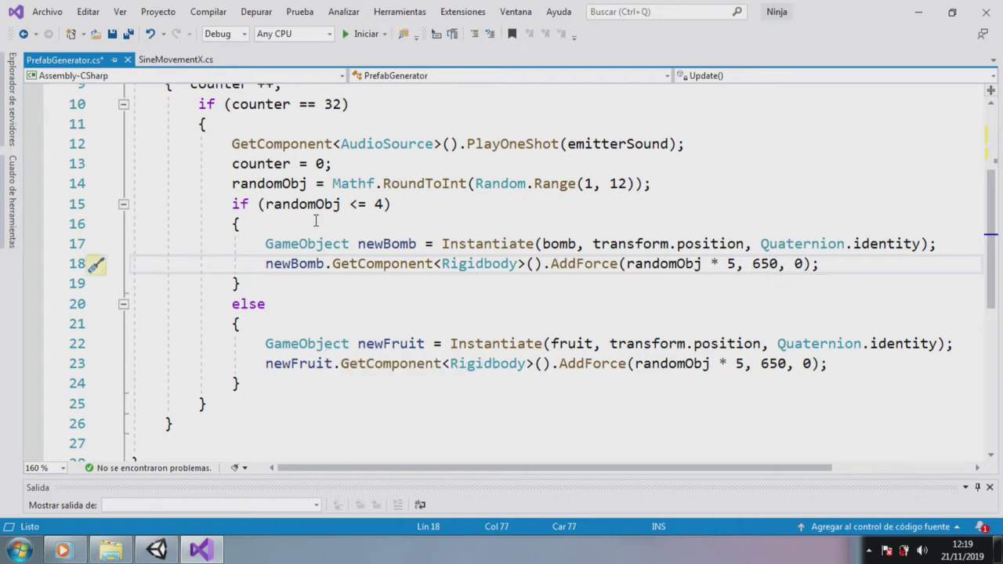
drag(232, 203, 264, 384)
click(470, 386)
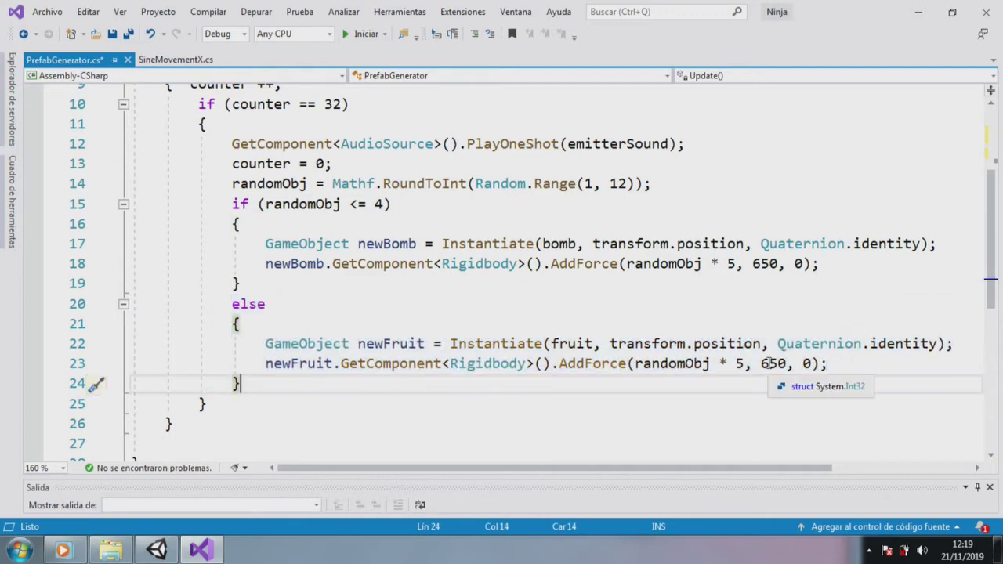
scroll(704, 280, up, 4)
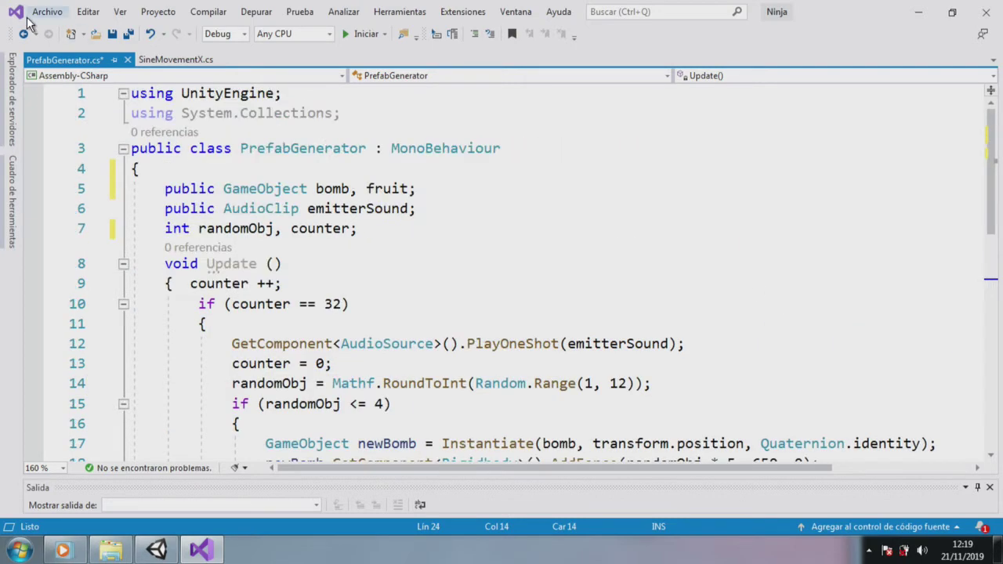
click(112, 34)
- Back in Unity, create a Sphere and raise it above Plataforma to Y -11.563
click(157, 550)
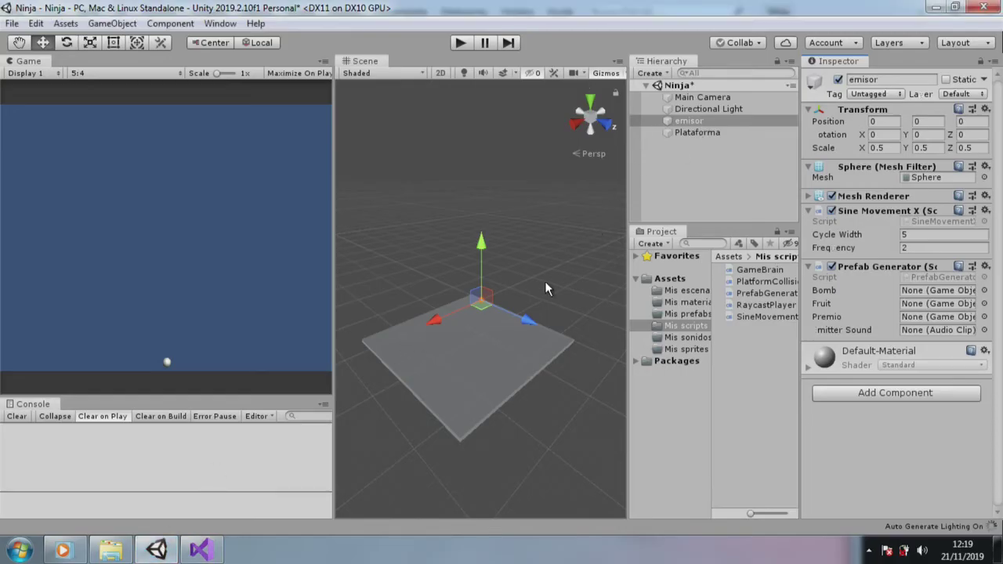
click(716, 132)
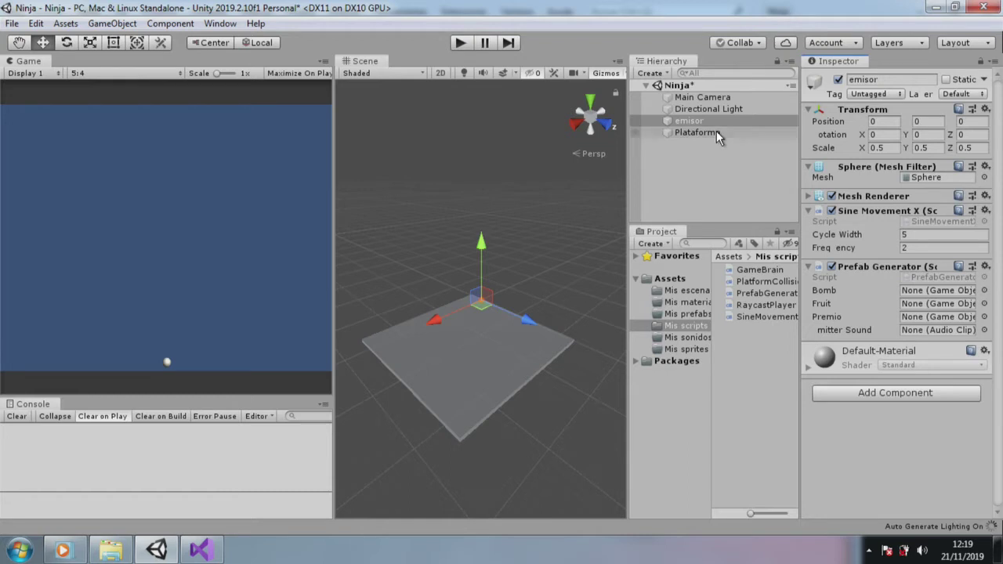
scroll(491, 318, up, 2)
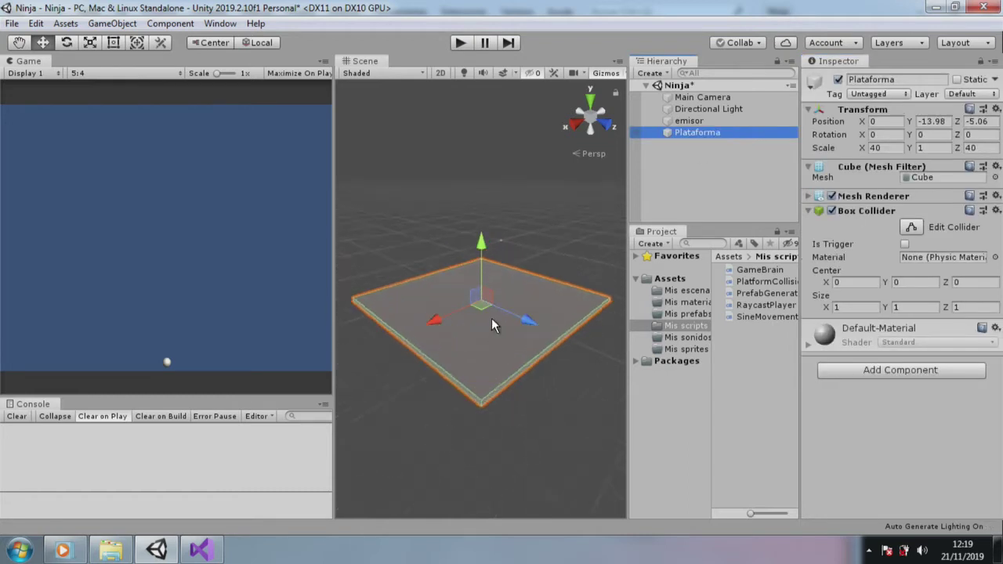
scroll(490, 310, up, 3)
scroll(489, 310, up, 3)
click(102, 23)
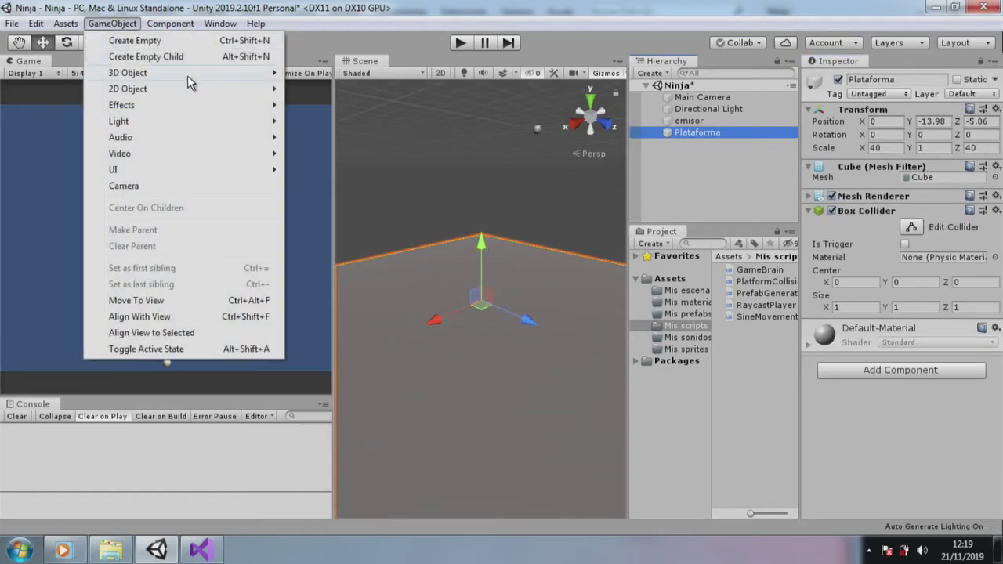
mouse_move(235, 73)
click(354, 90)
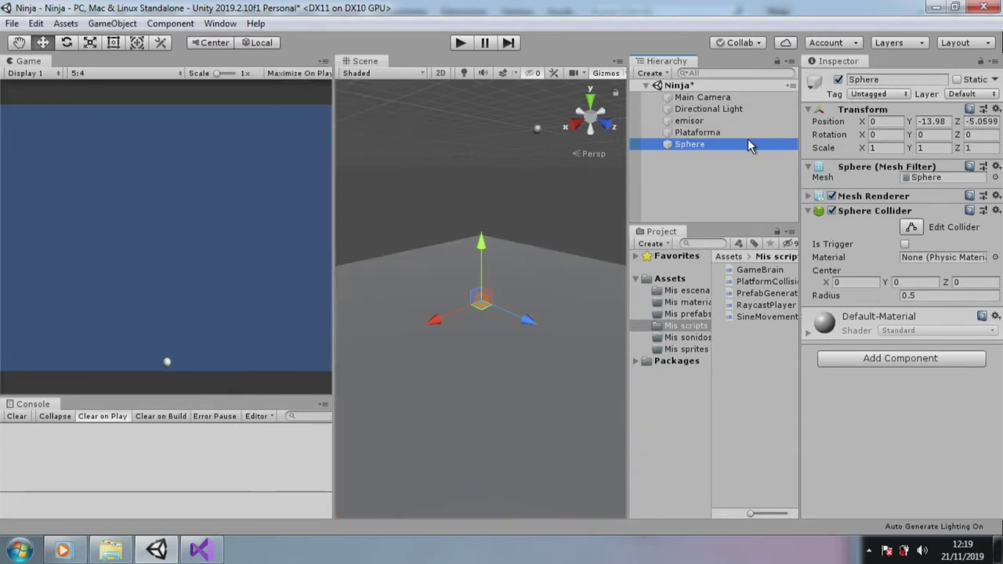
double_click(744, 145)
drag(482, 235, 467, 71)
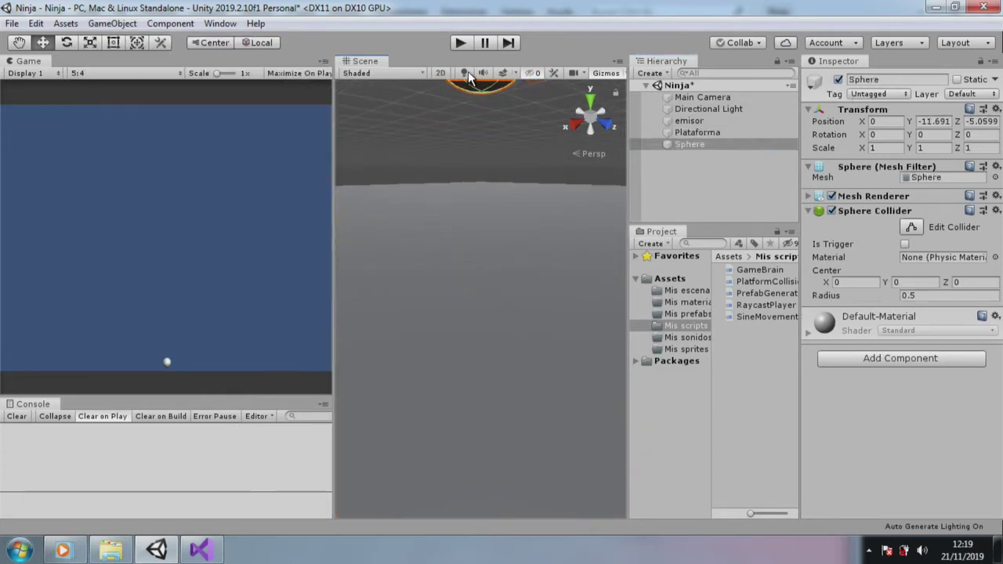
key(f)
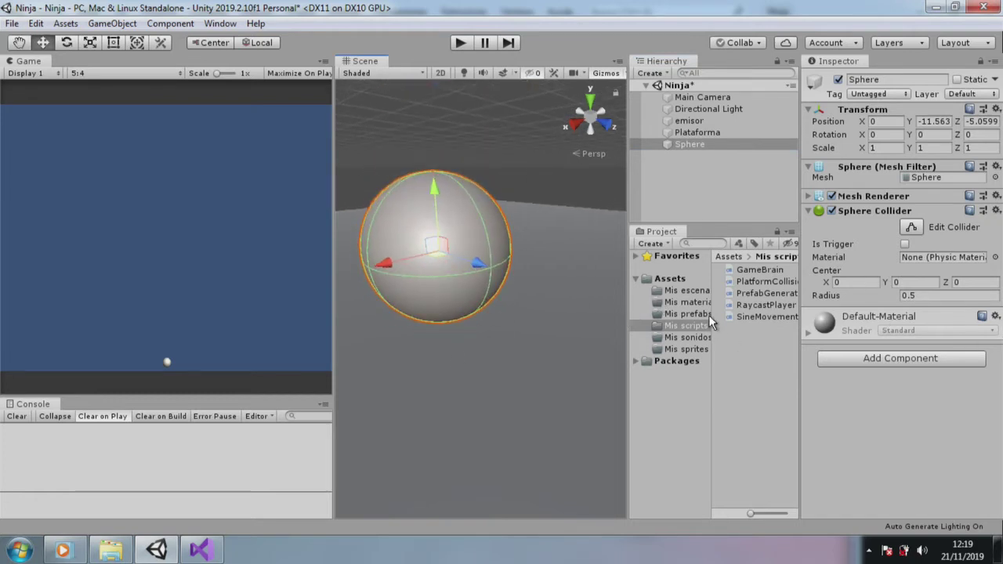
- Create a new material named negro in the Mis materiales folder
click(687, 301)
right_click(737, 326)
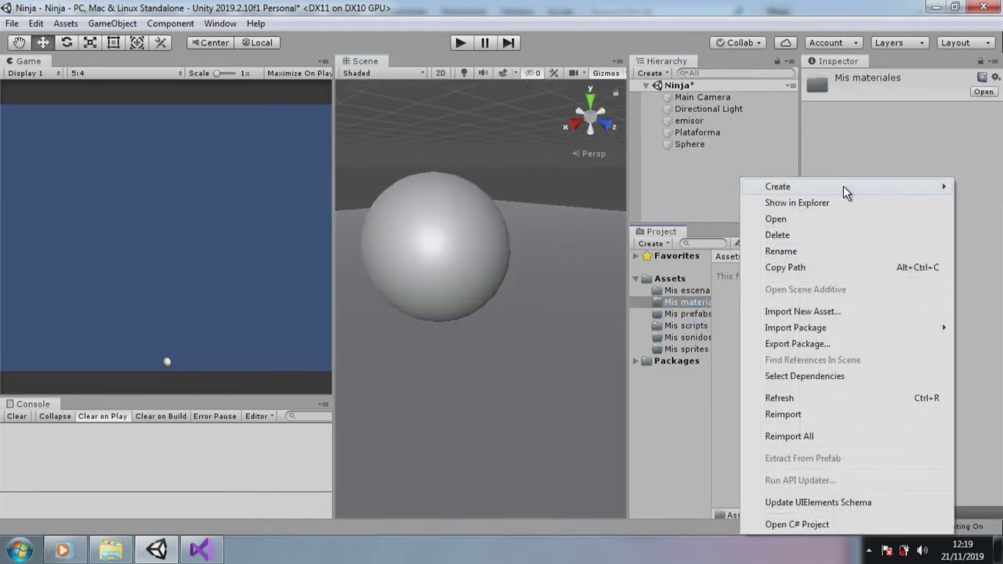
mouse_move(843, 186)
click(618, 224)
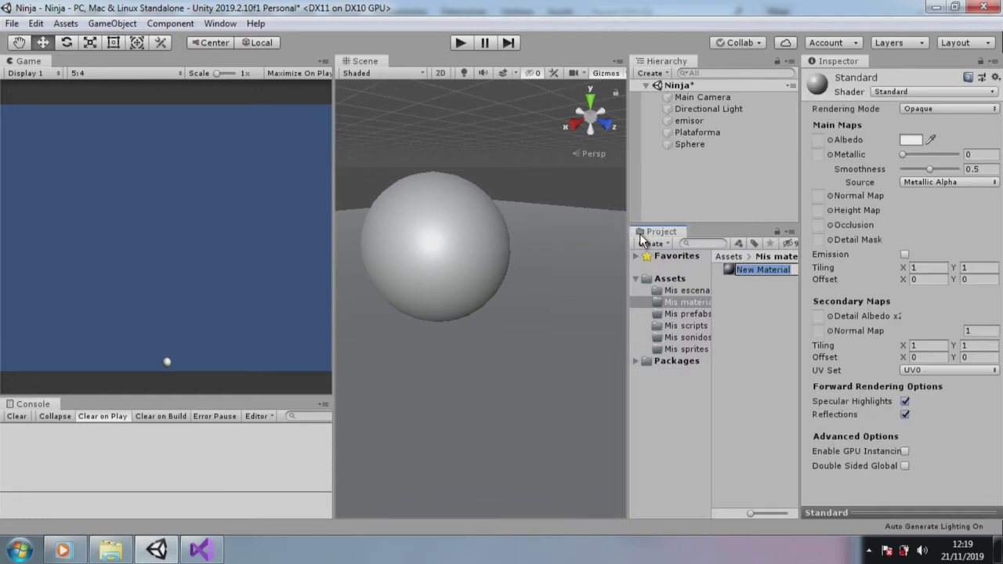
text(negro)
key(Return)
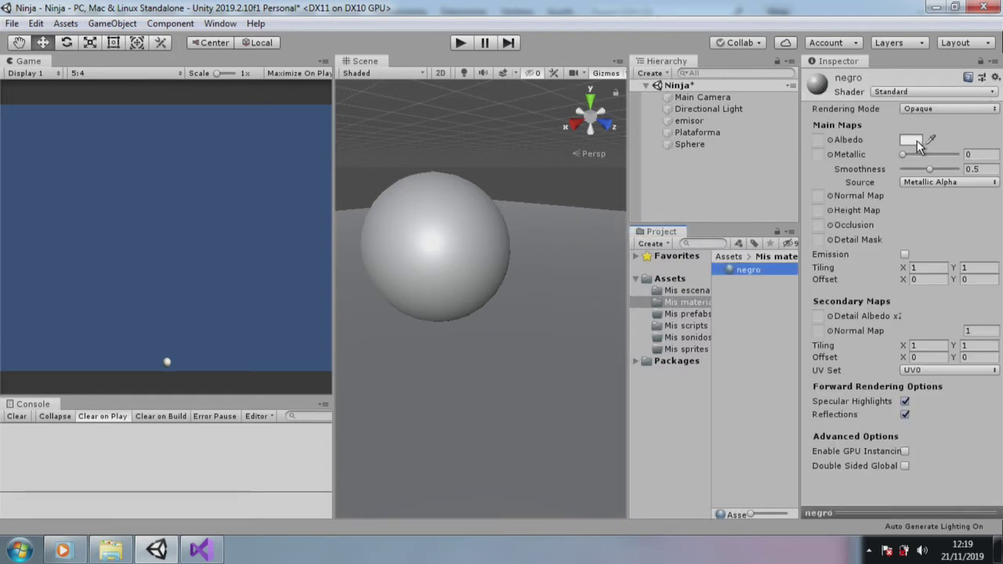
- Set negro's albedo to black and apply it to the sphere
click(910, 139)
drag(708, 266, 706, 352)
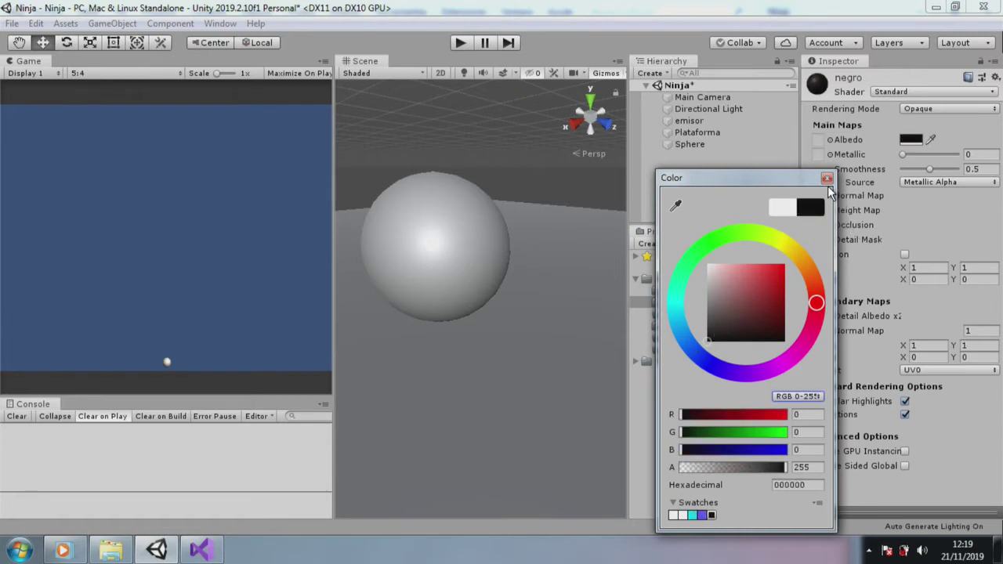
click(826, 179)
drag(734, 269, 440, 247)
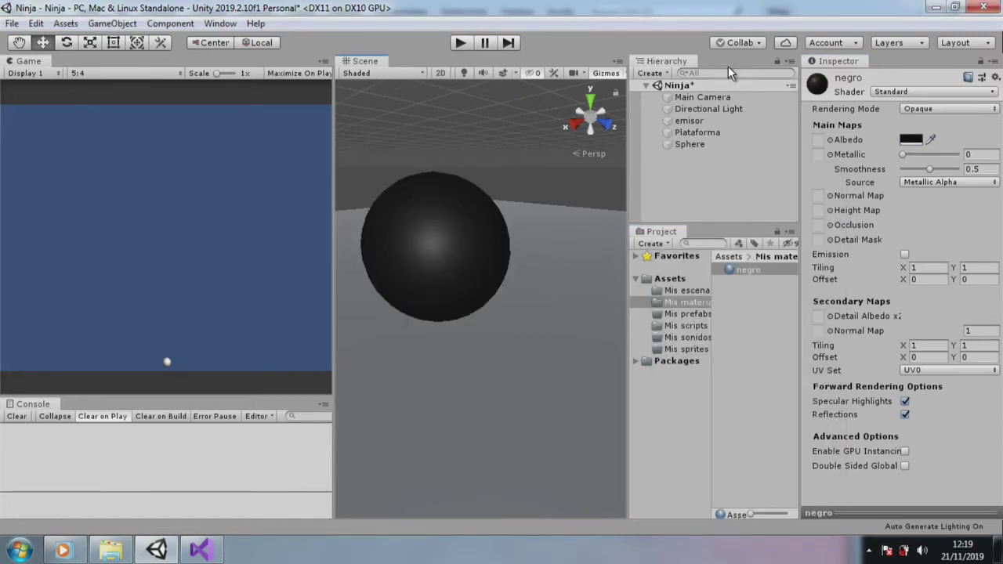
click(689, 144)
- Rename the sphere Bomba and create a new Bomb tag
click(908, 79)
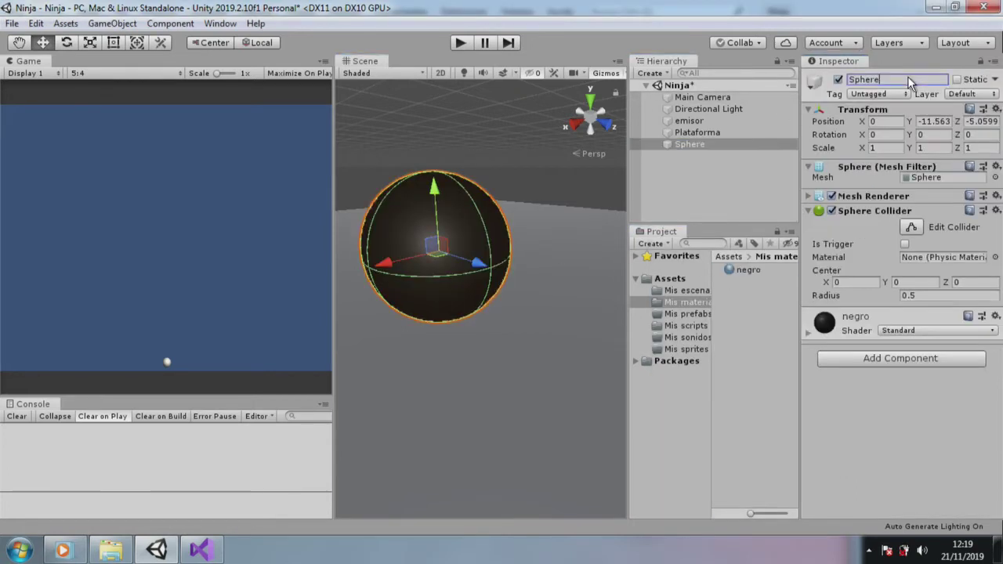
text(Bom)
text(ba)
click(905, 94)
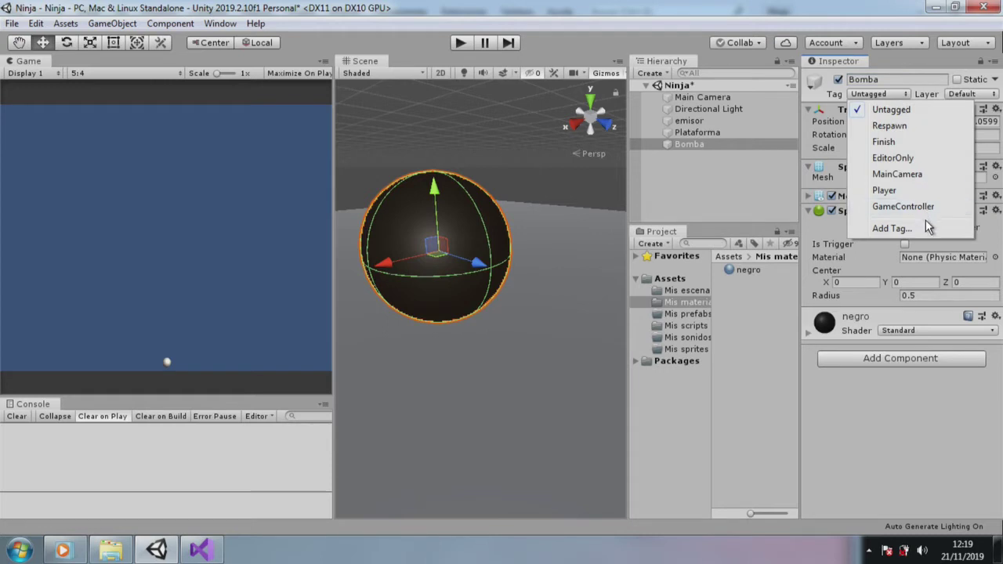
click(921, 228)
click(969, 141)
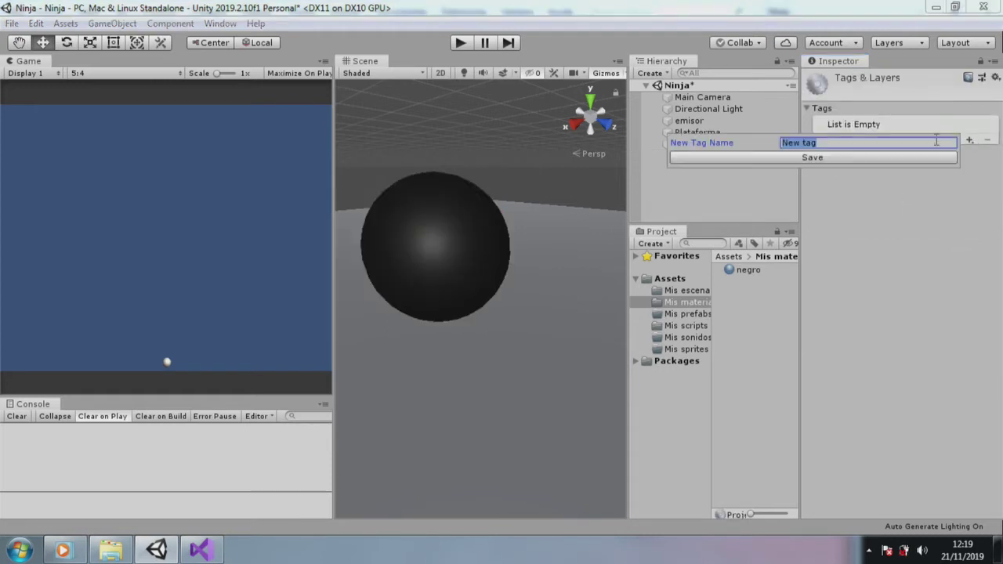
text(Bomb)
click(865, 156)
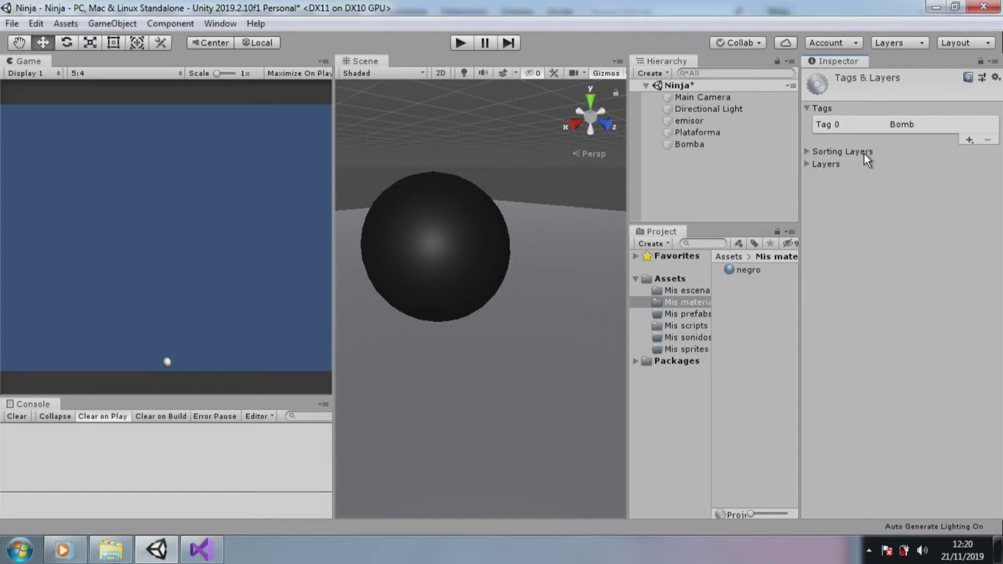
- Assign the Bomb tag to Bomba
click(683, 144)
click(875, 94)
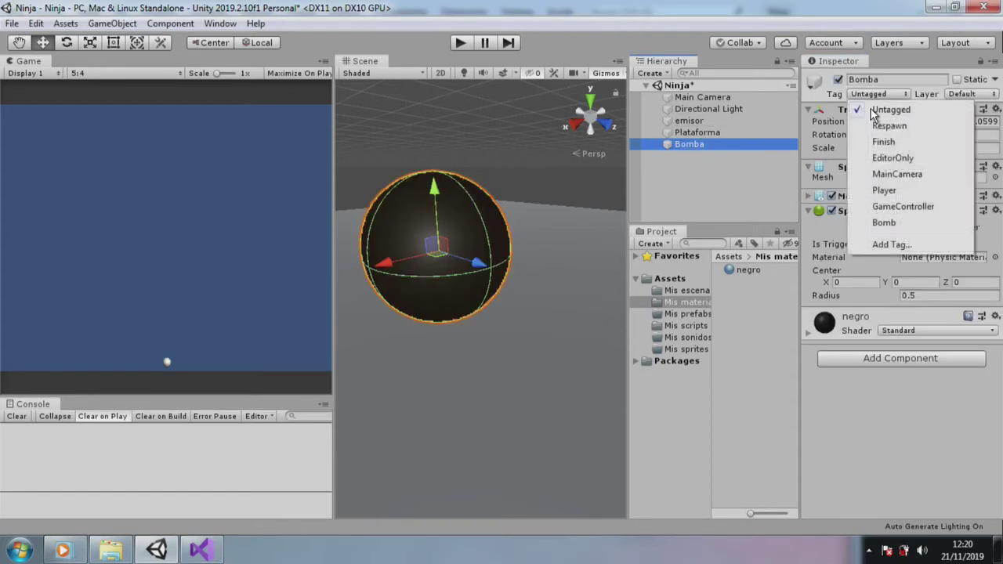
click(886, 225)
- Add a Rigidbody to Bomba, lift it slightly, and test its fall in play mode
click(184, 22)
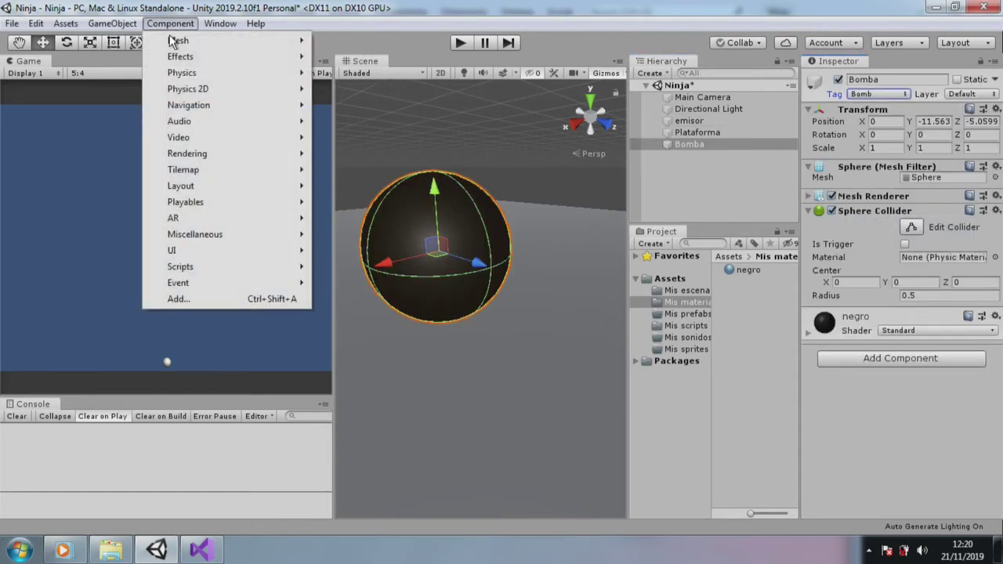
mouse_move(256, 72)
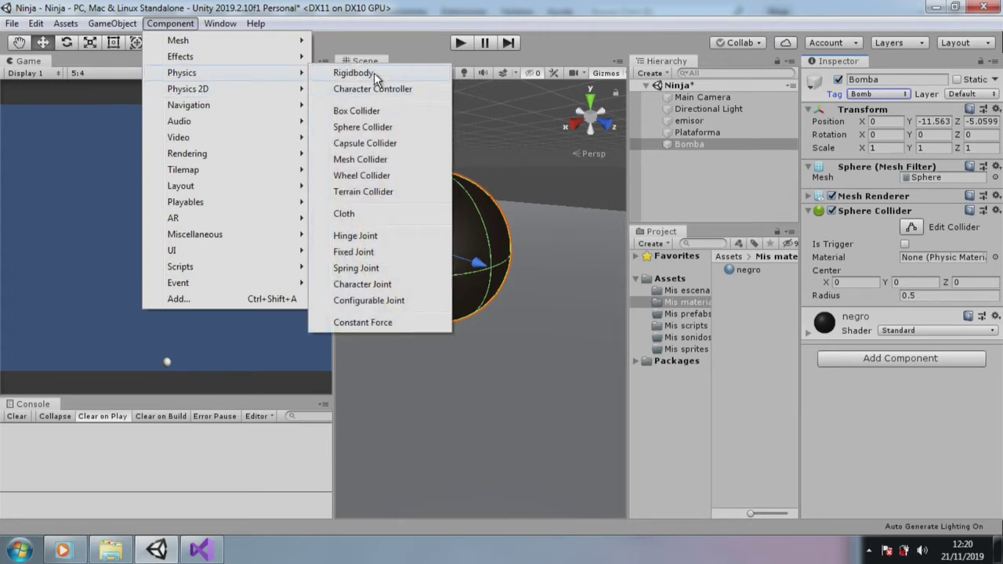
click(362, 73)
drag(435, 185, 458, 98)
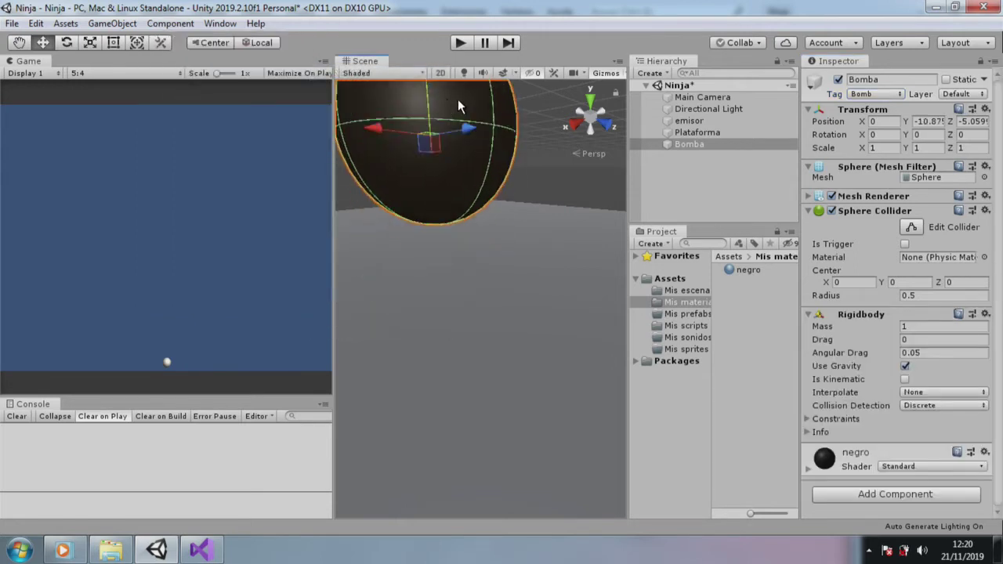
click(468, 43)
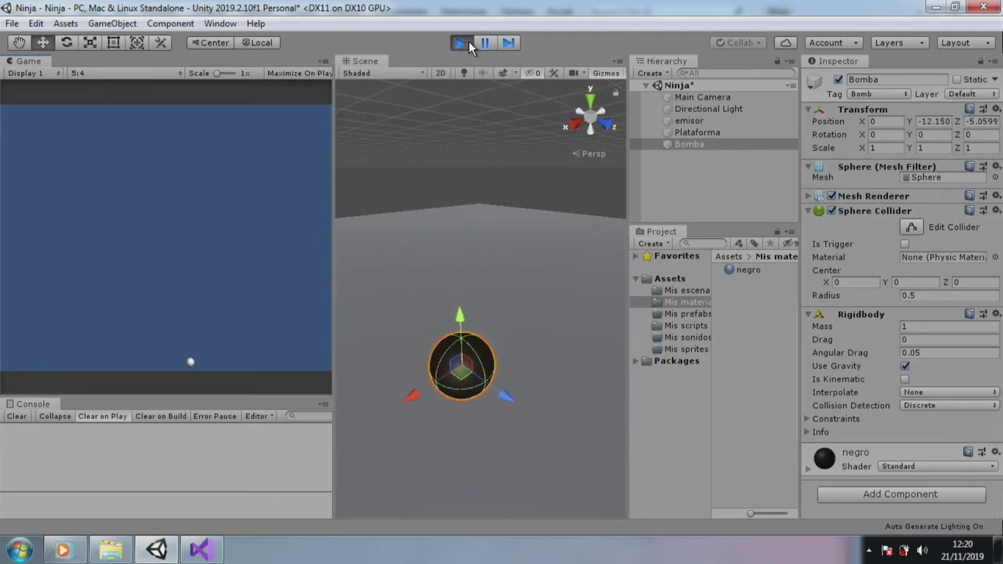
click(469, 40)
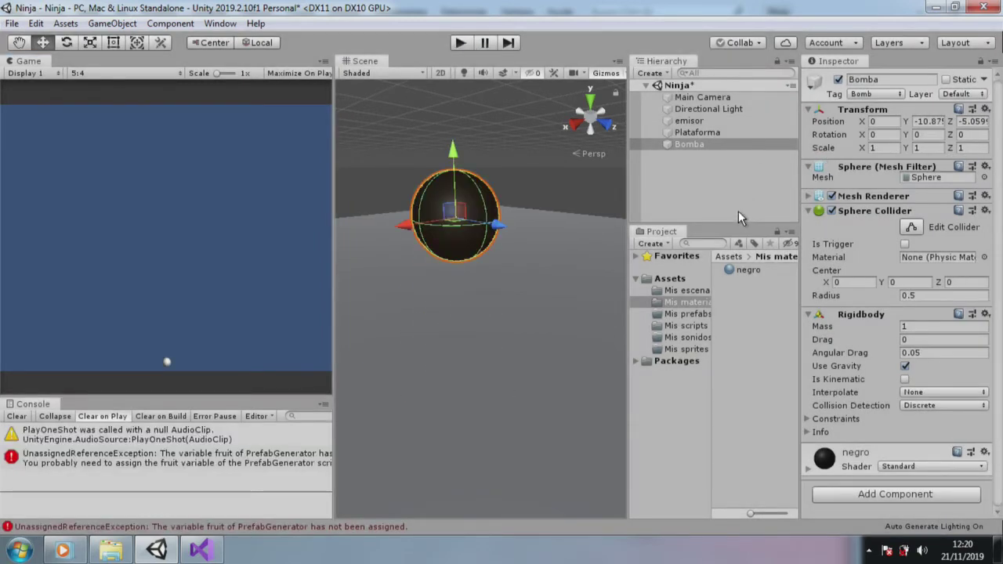
- Create a material named rojo in Mis materiales with a red FF0000 albedo
right_click(767, 306)
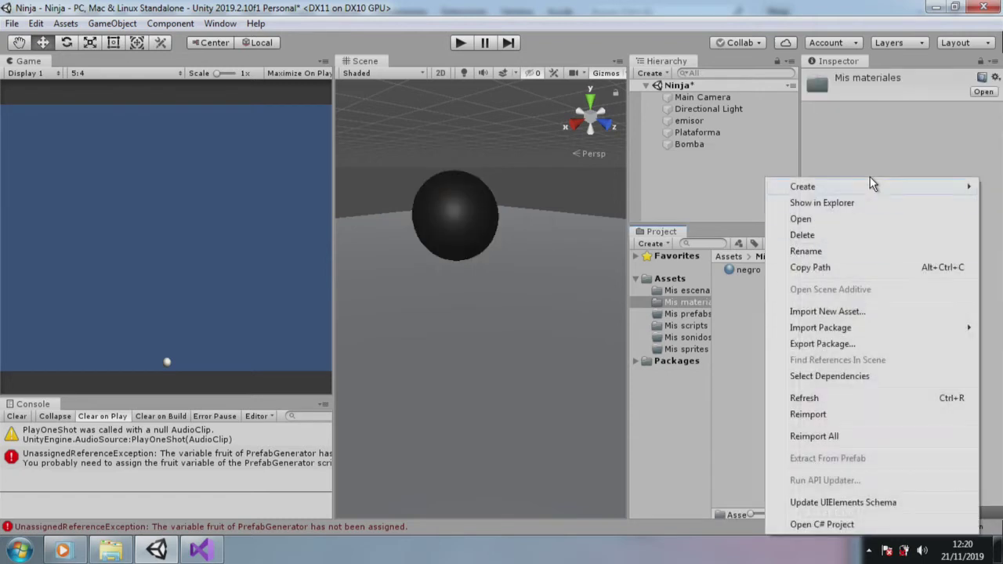
mouse_move(871, 185)
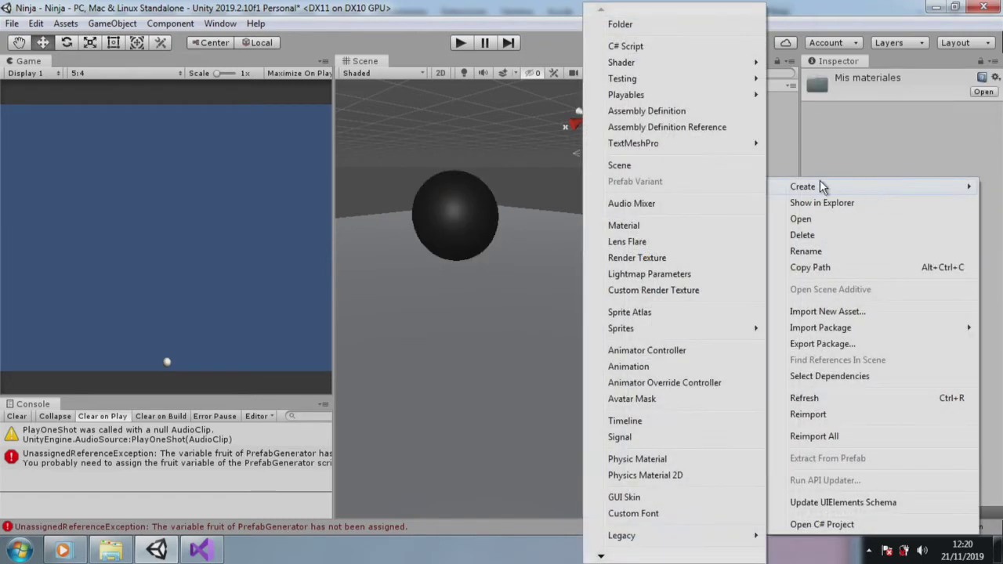
click(640, 224)
text(rojo)
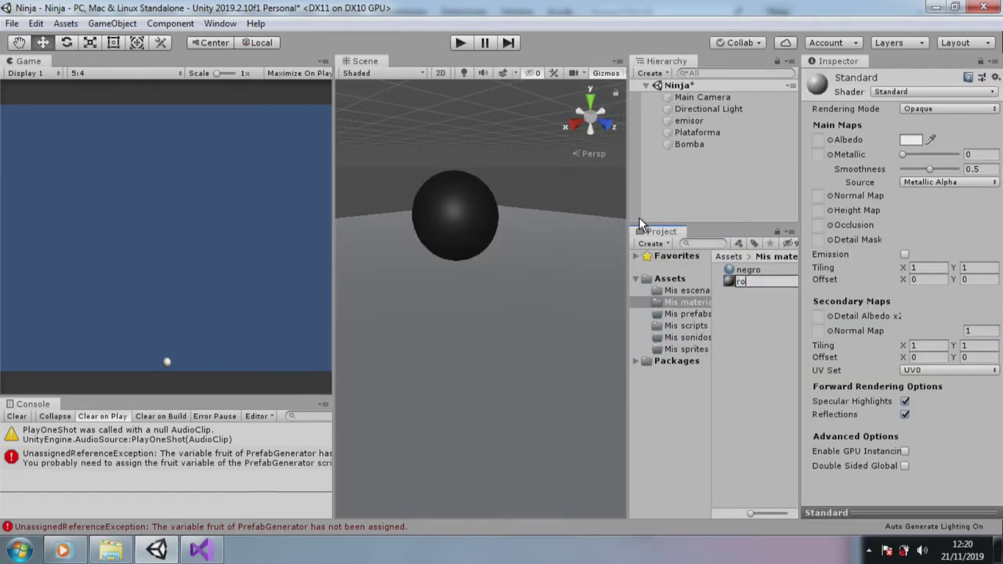
key(Return)
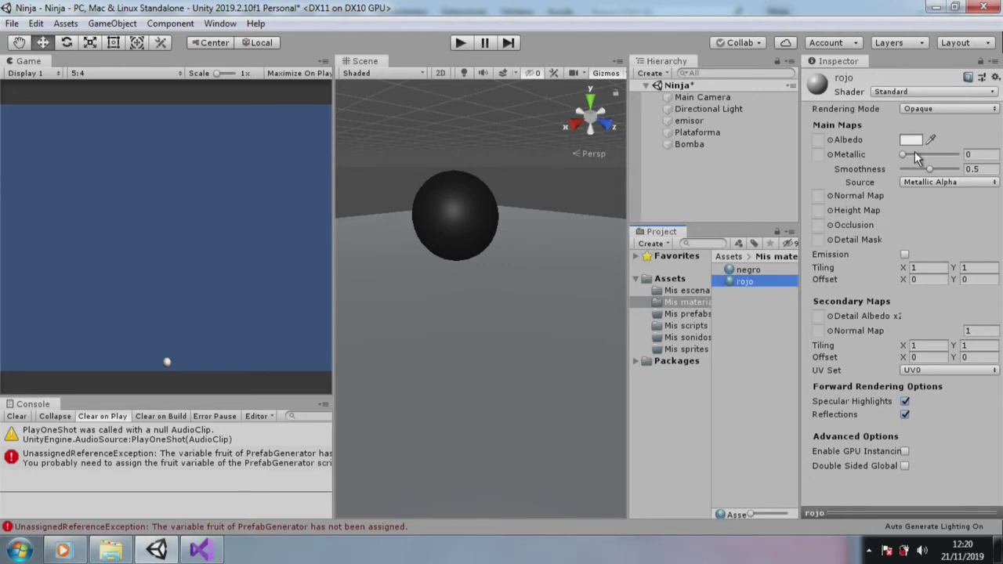
click(909, 140)
click(765, 285)
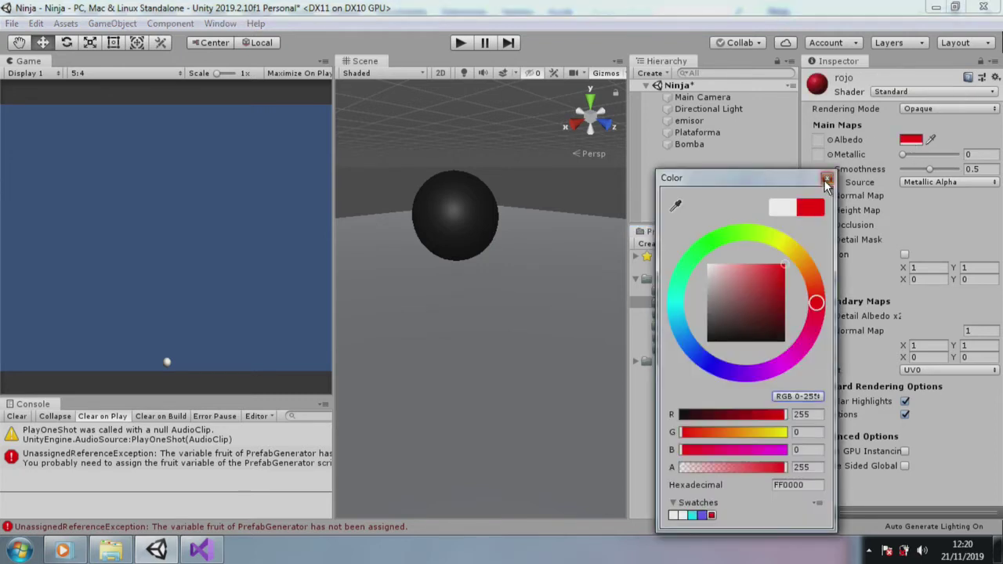
click(826, 178)
- Create a second sphere beside the black ball and apply the red rojo material
click(112, 23)
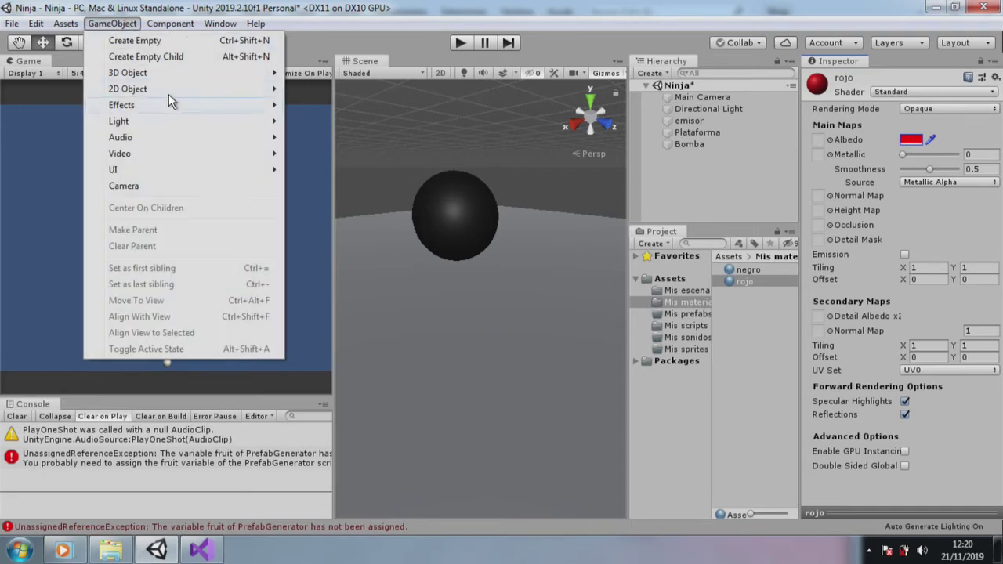
mouse_move(210, 73)
click(338, 86)
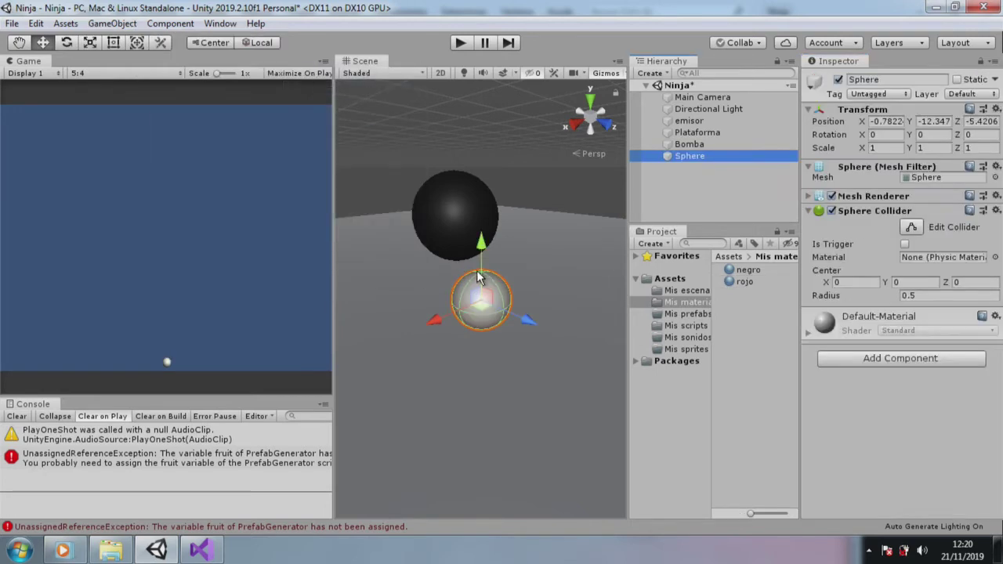
drag(484, 237, 481, 172)
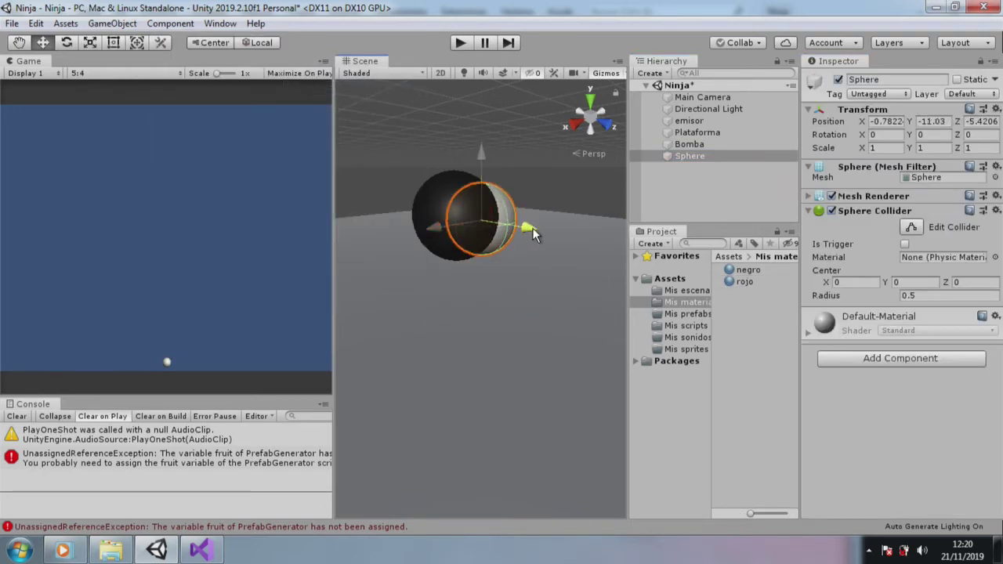
drag(530, 224, 597, 252)
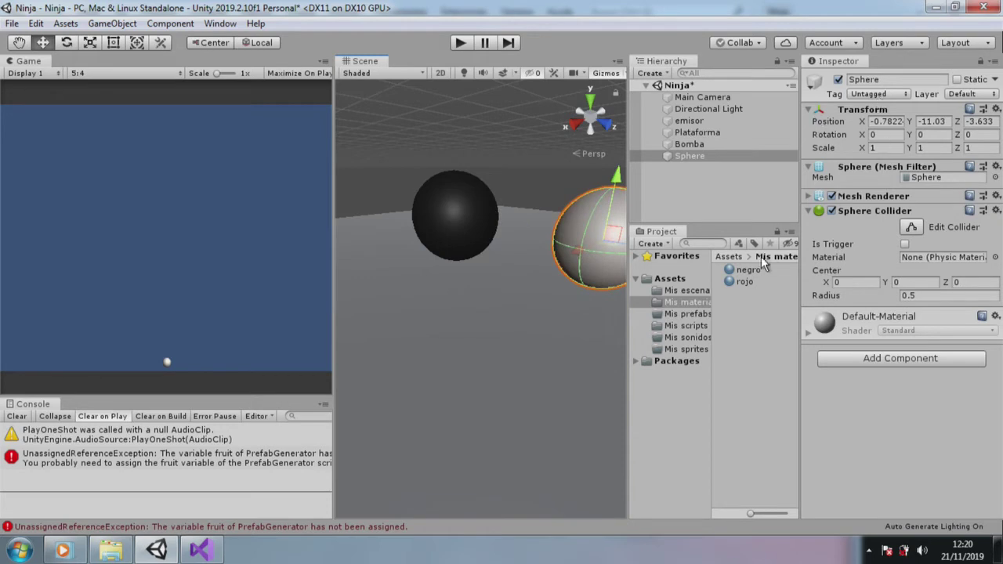
drag(739, 281, 615, 232)
key(f)
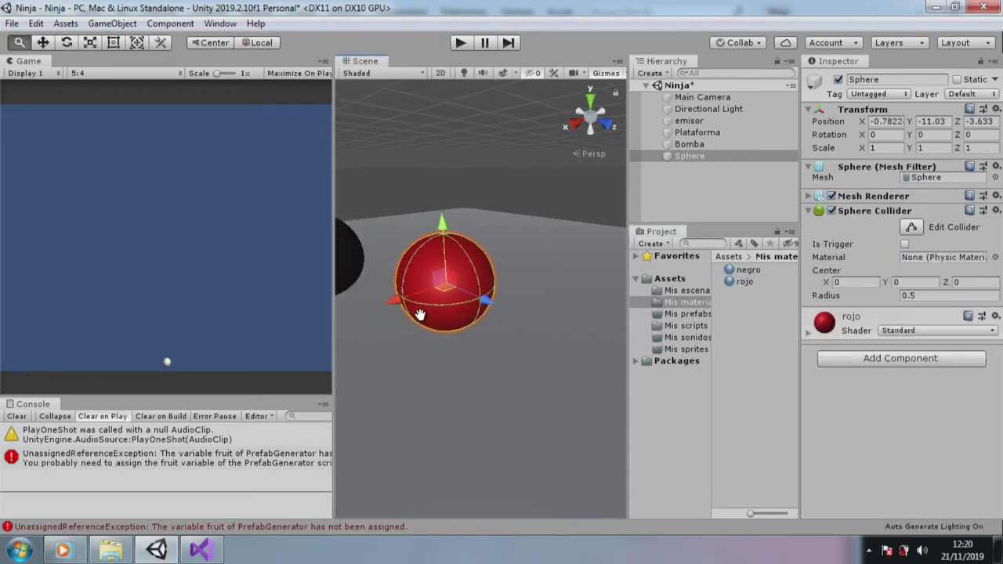
- Create a new Fruit tag and assign it to the red sphere
click(868, 94)
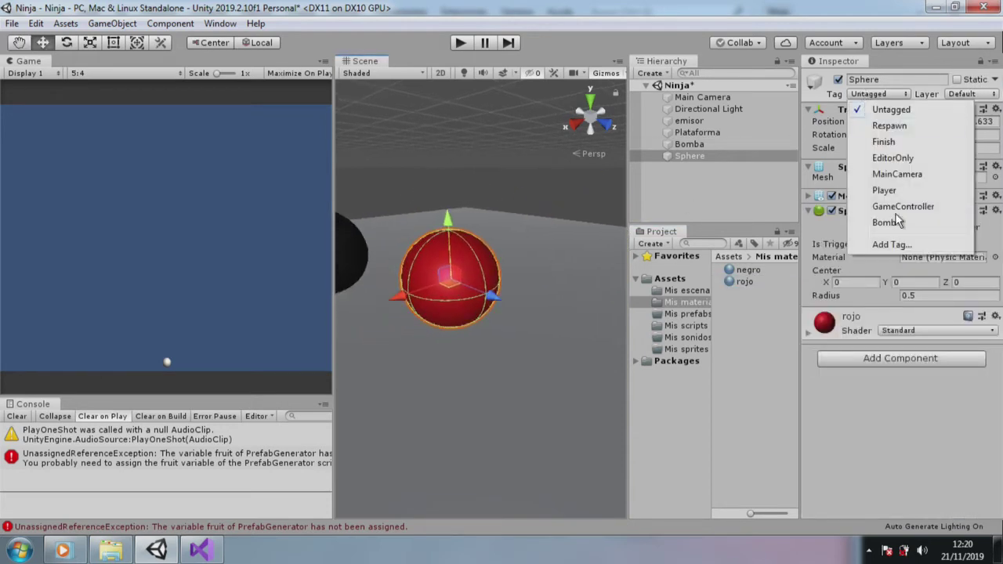
click(904, 246)
click(969, 141)
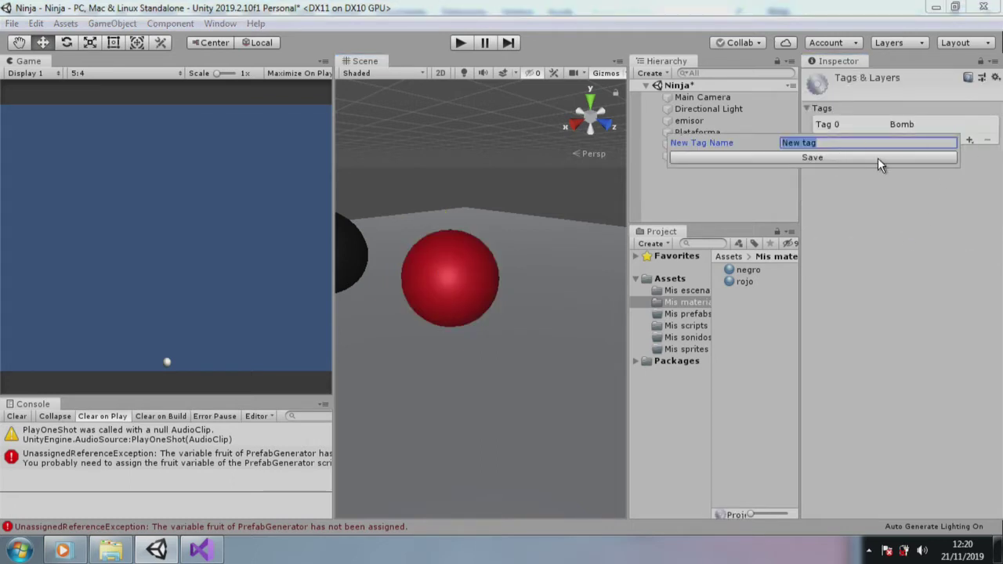
text(Fruit)
click(877, 158)
click(445, 261)
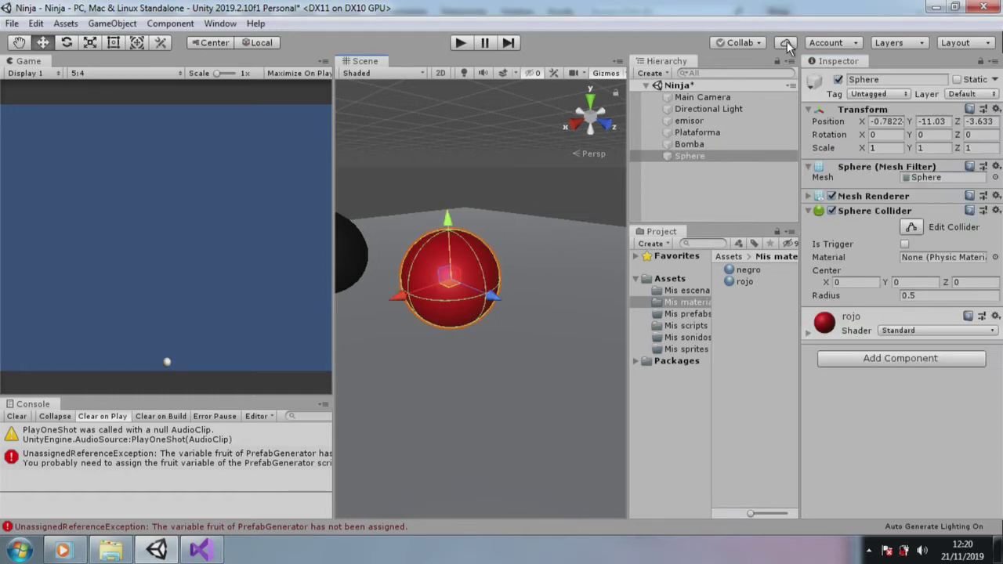
click(879, 96)
click(901, 239)
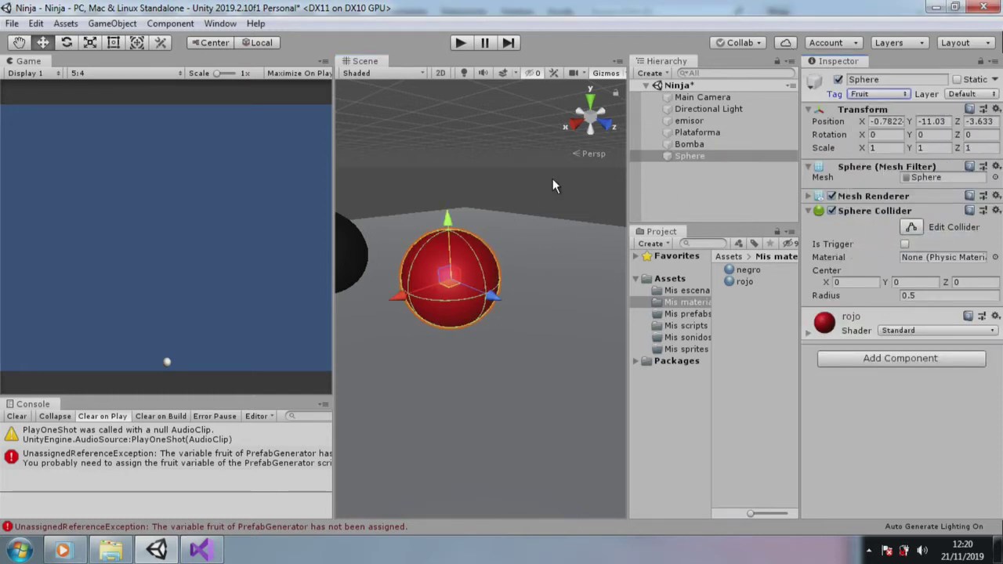
click(169, 23)
- Add a Rigidbody to the red sphere and rename it Fruta
mouse_move(270, 74)
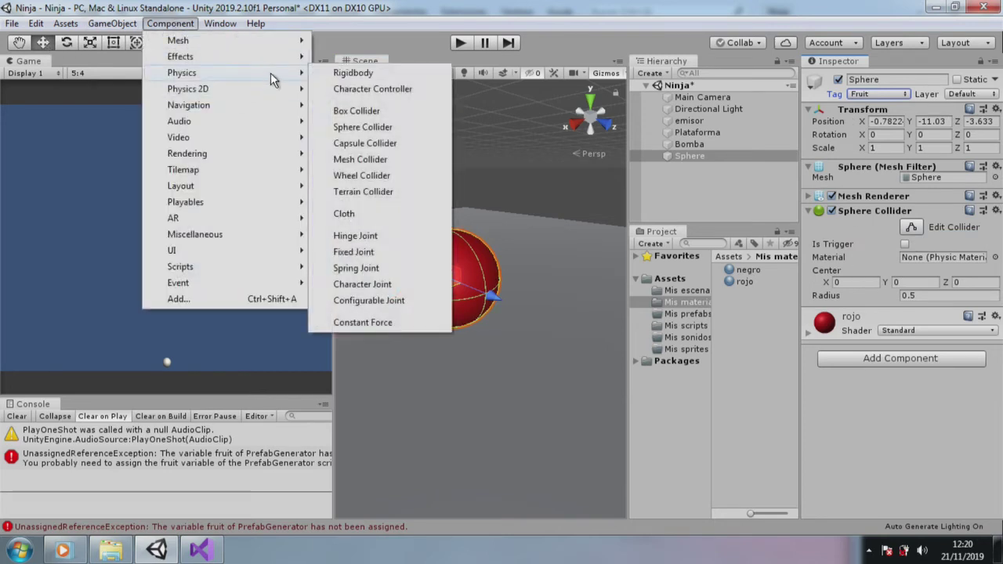
click(385, 72)
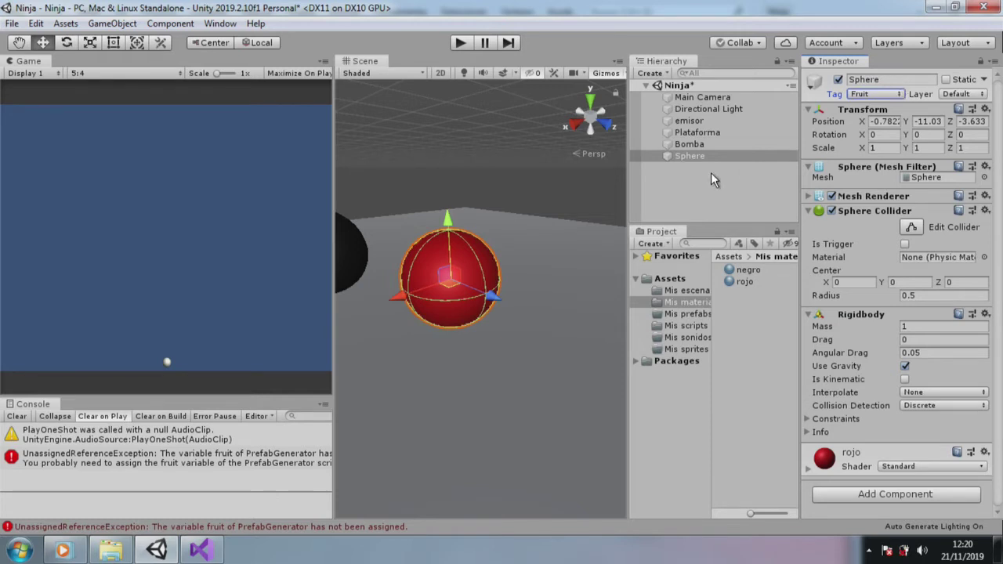
click(727, 156)
click(877, 79)
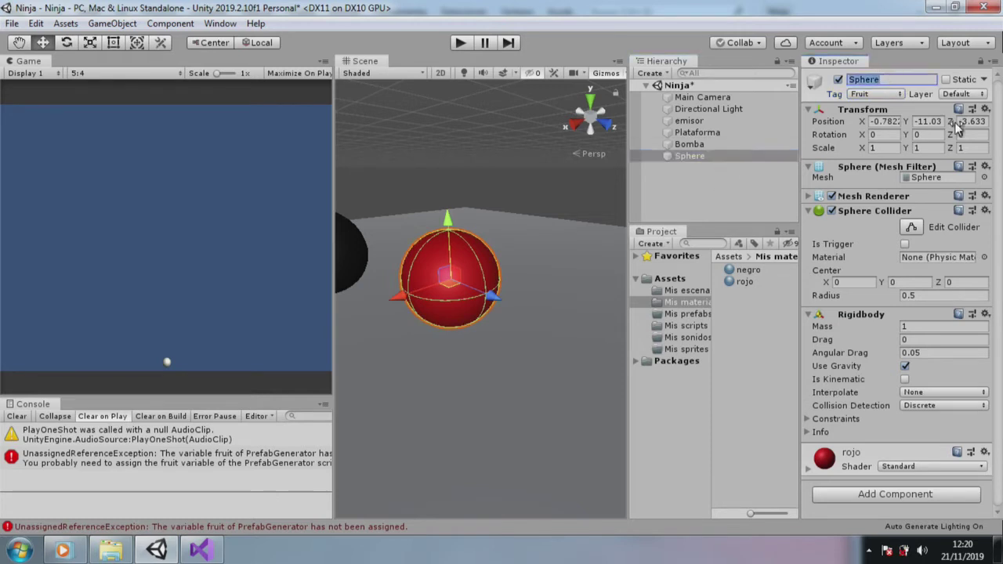
text(Fruta)
scroll(459, 354, down, 3)
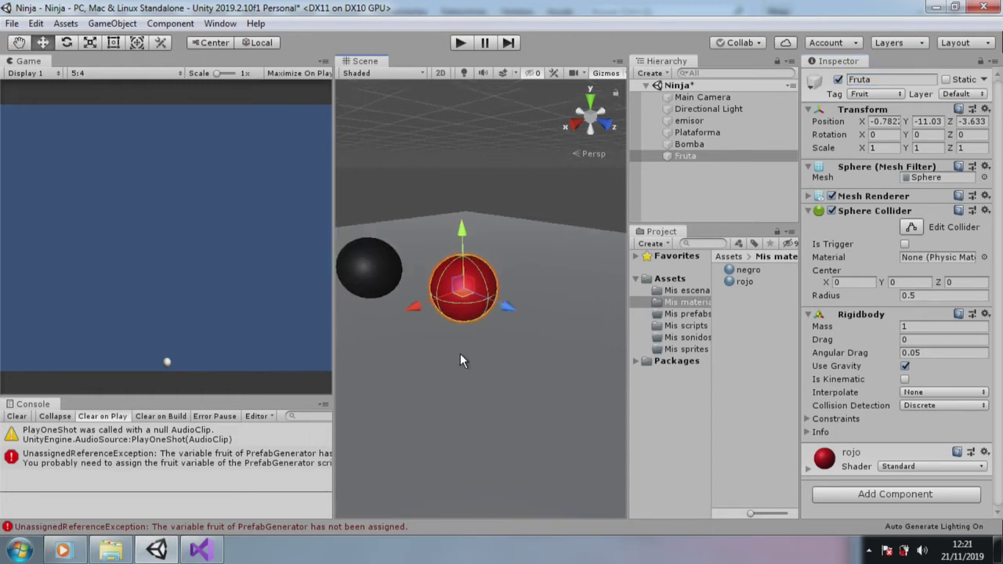
middle_drag(458, 363, 507, 310)
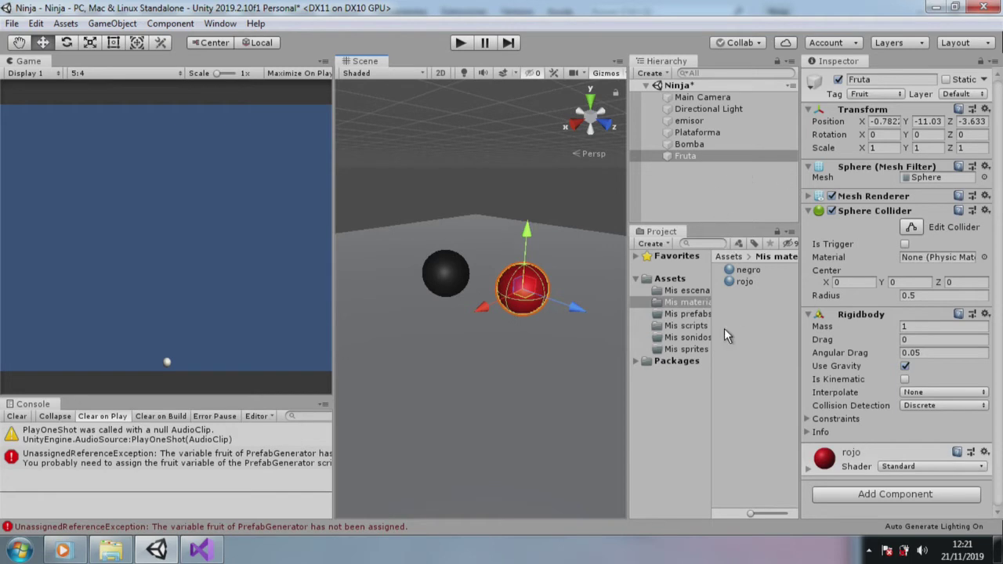
- Save Bomba and Fruta as prefabs in Mis prefabs, then delete both from the scene
click(688, 314)
drag(689, 144, 765, 308)
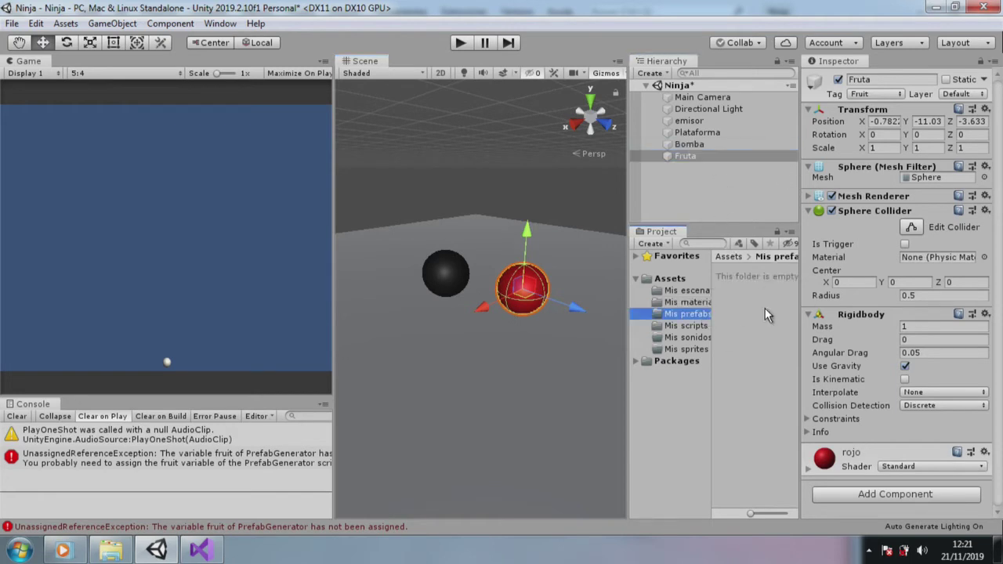
drag(695, 161, 755, 328)
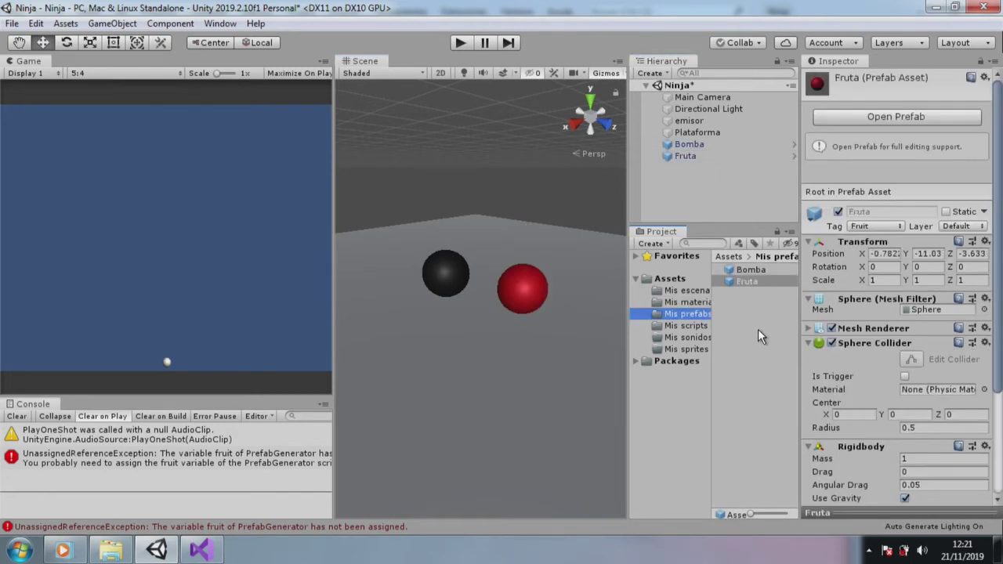
click(702, 157)
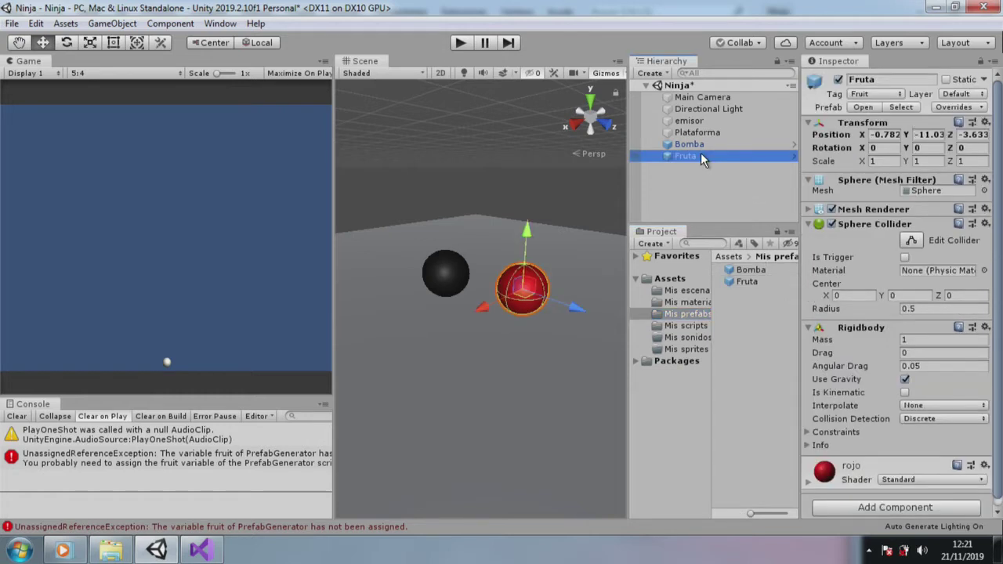
key(Delete)
click(699, 149)
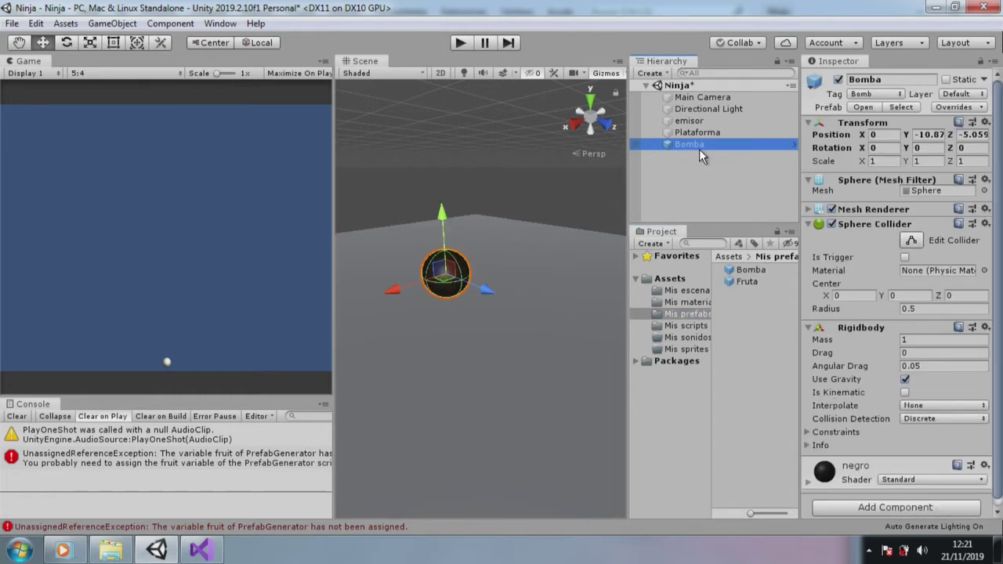
key(Delete)
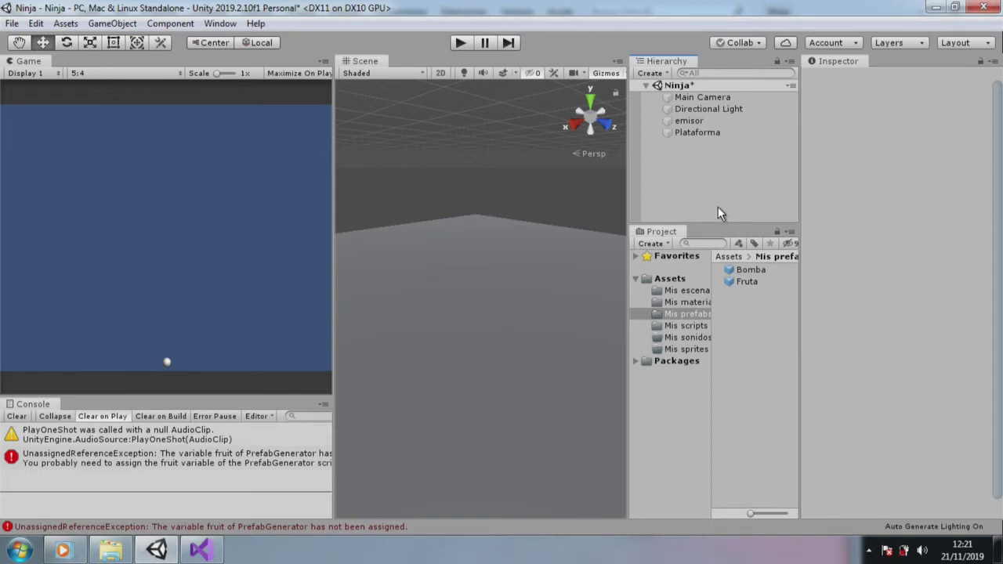
- Assign the Bomba and Fruta prefabs to emisor's Bomb and Fruit slots
click(719, 120)
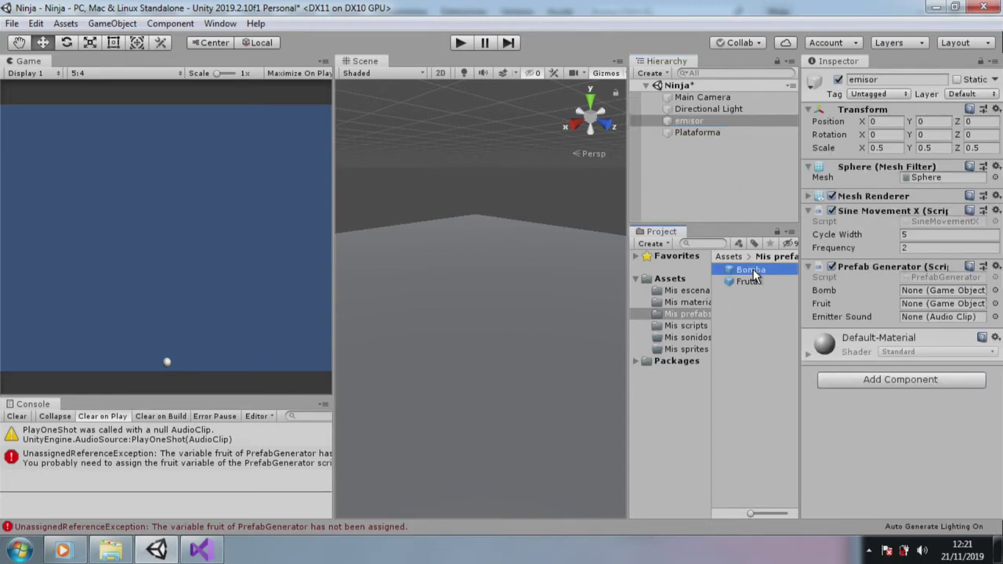
drag(732, 271, 940, 290)
drag(746, 283, 947, 305)
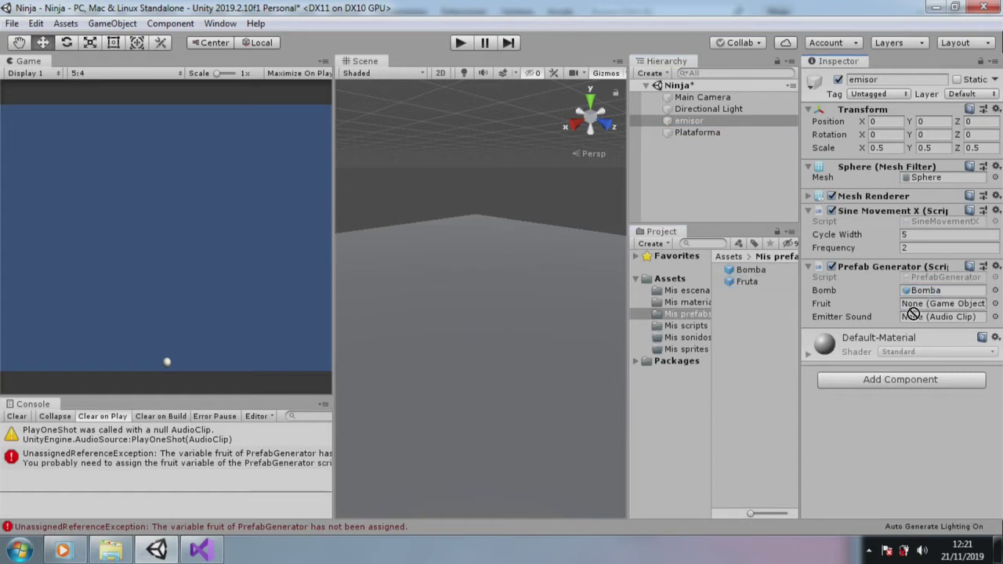
- Add an Audio Source component to emisor
click(912, 379)
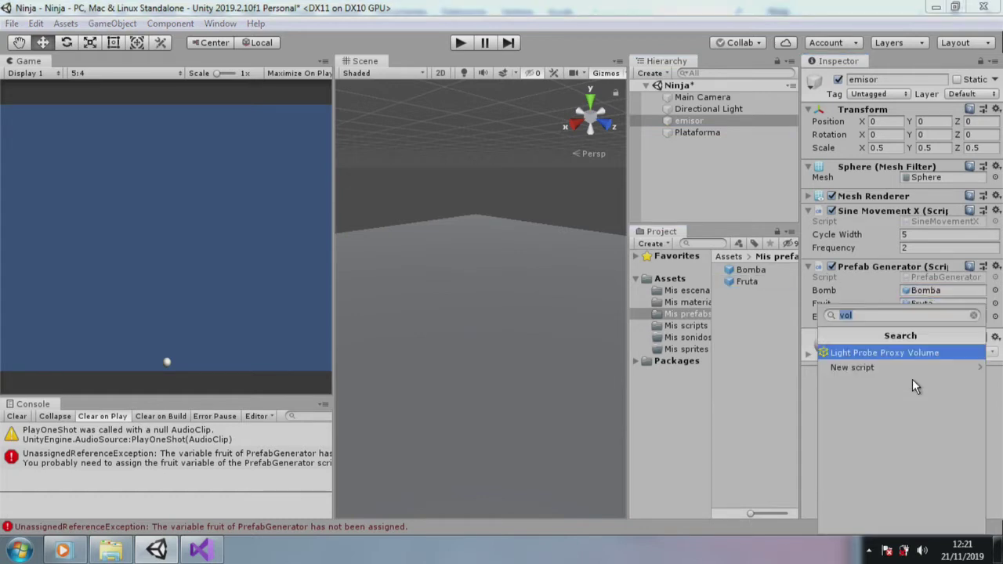
click(170, 24)
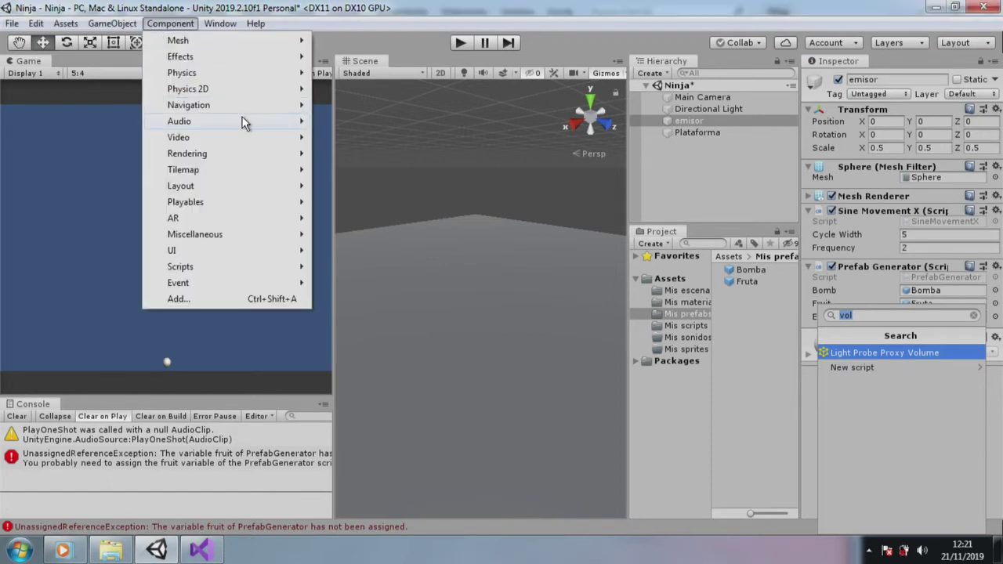
mouse_move(304, 122)
click(409, 137)
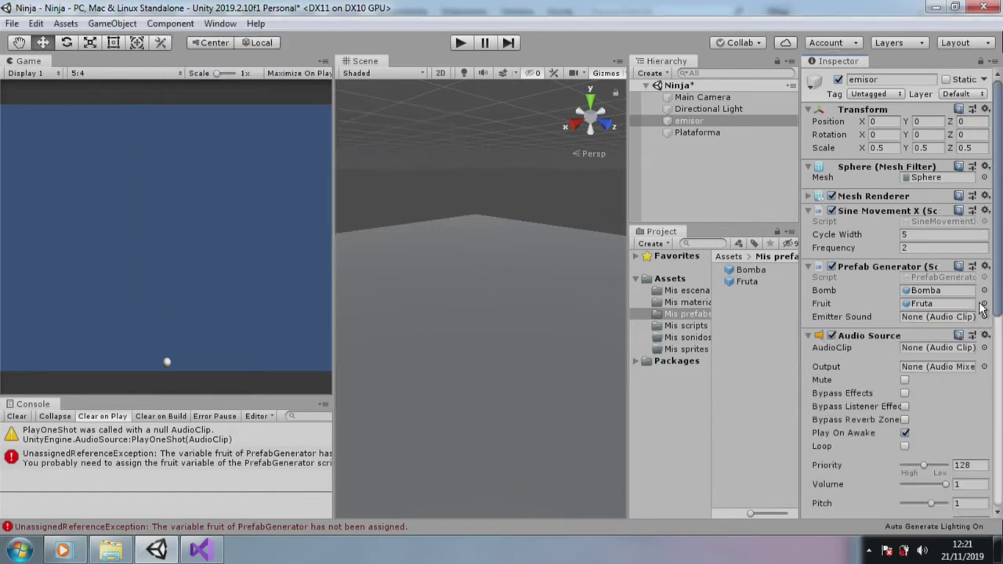
scroll(950, 194, down, 3)
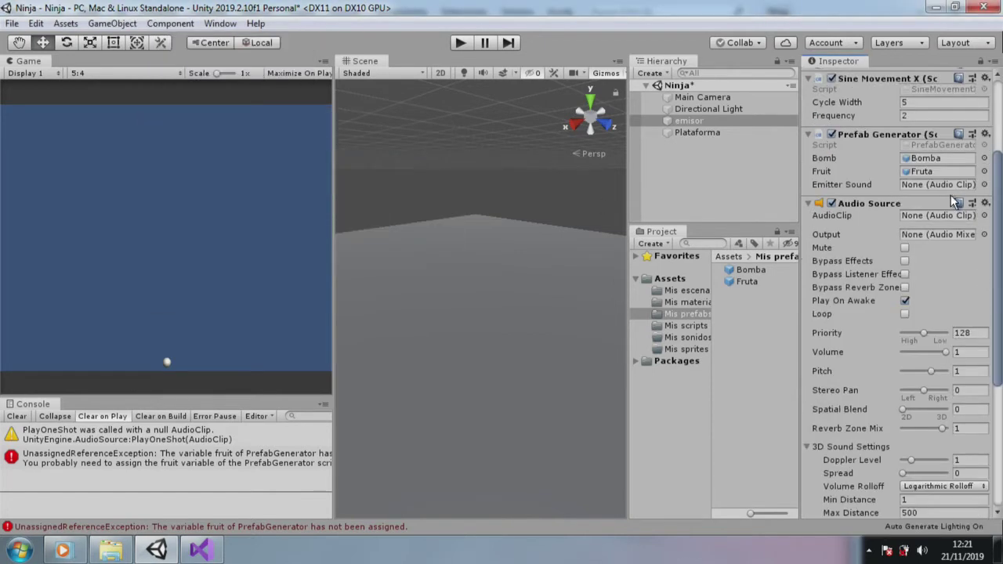
click(680, 336)
- Import the zap sound clip from Assets/Mis sonidos using Import New Asset
right_click(764, 342)
click(851, 311)
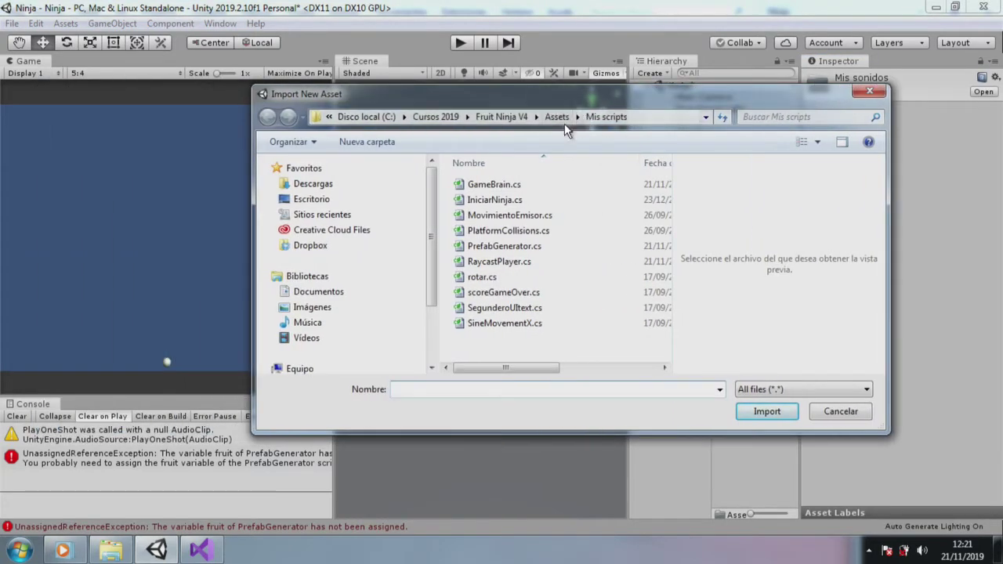
click(557, 117)
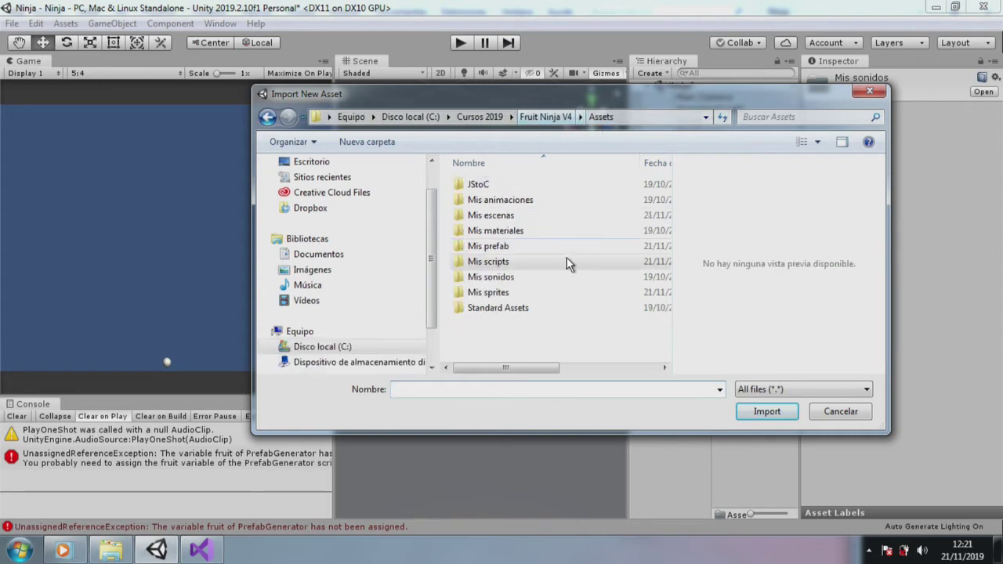
double_click(538, 274)
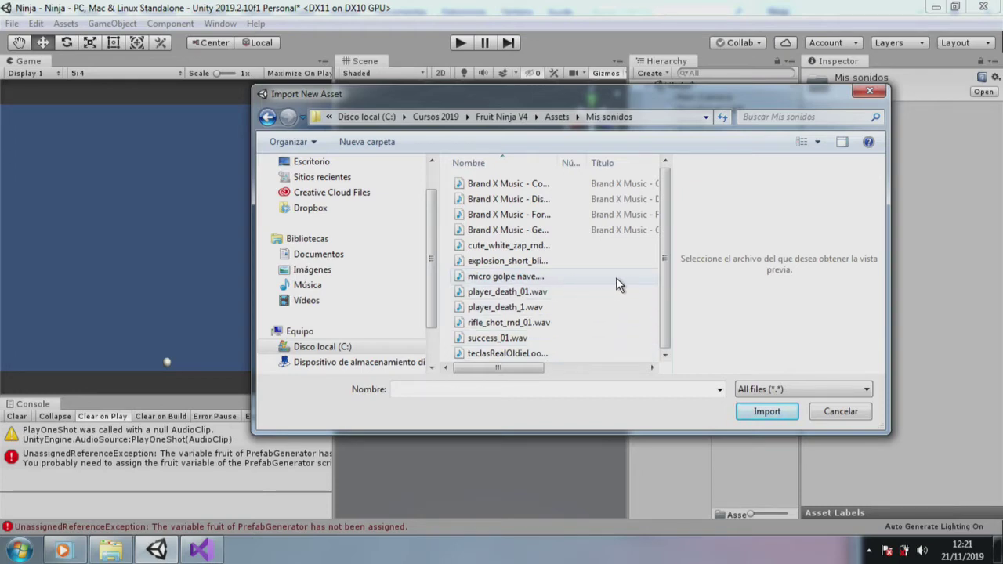
double_click(549, 248)
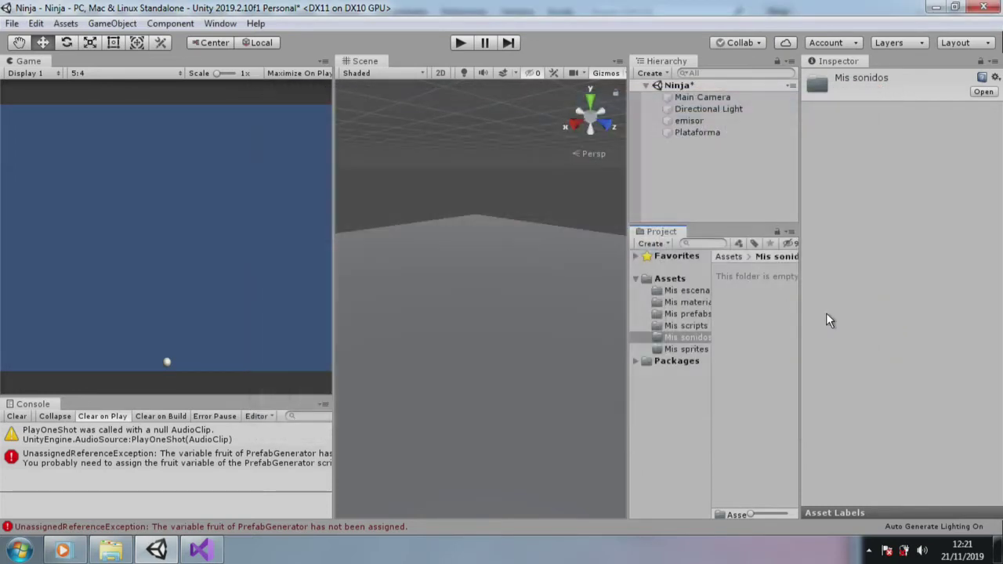
- Assign the cute_white_zap clip as emisor's Prefab Generator Emitter Sound, then play the scene to test it
click(722, 123)
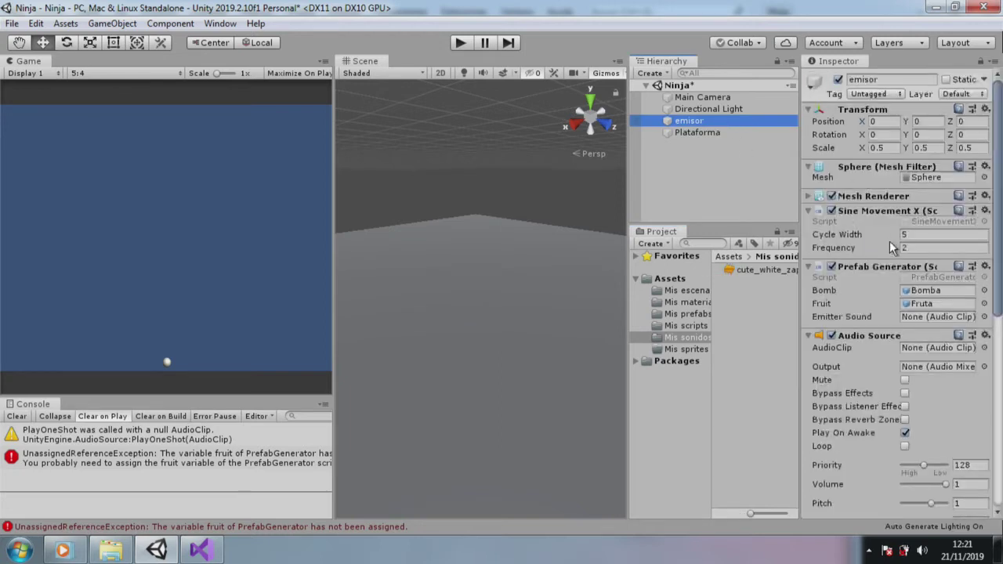
drag(757, 269, 937, 317)
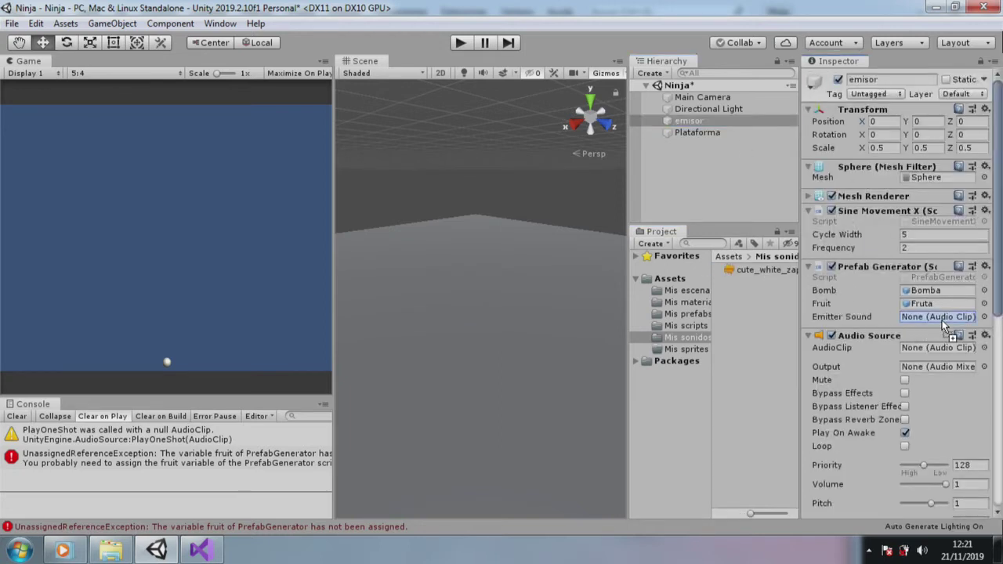
key(f)
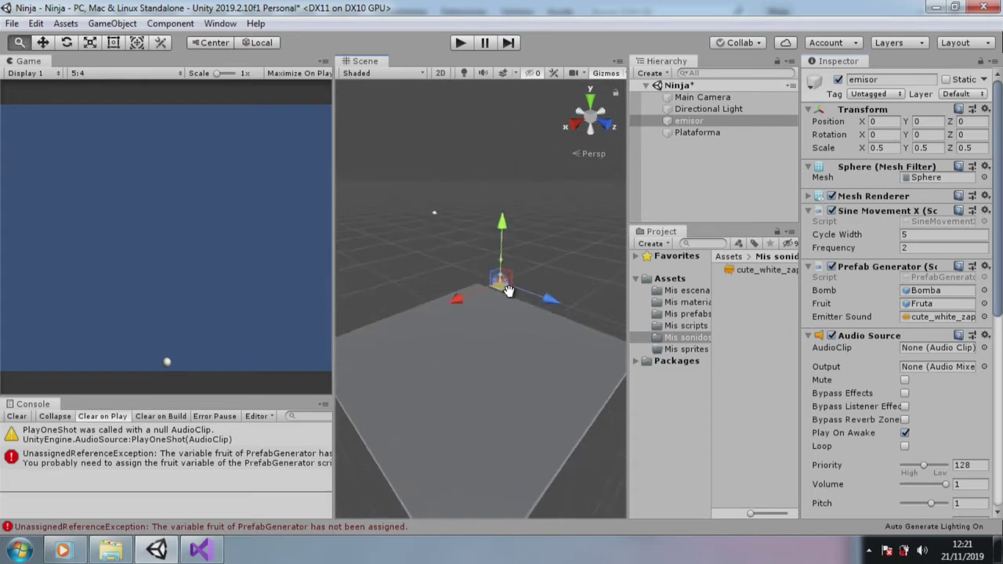
click(462, 42)
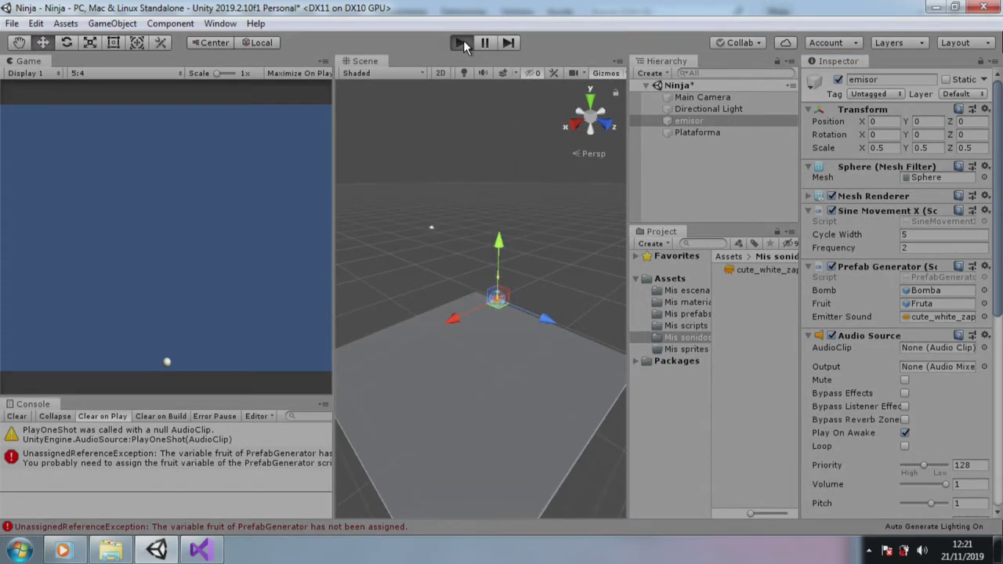
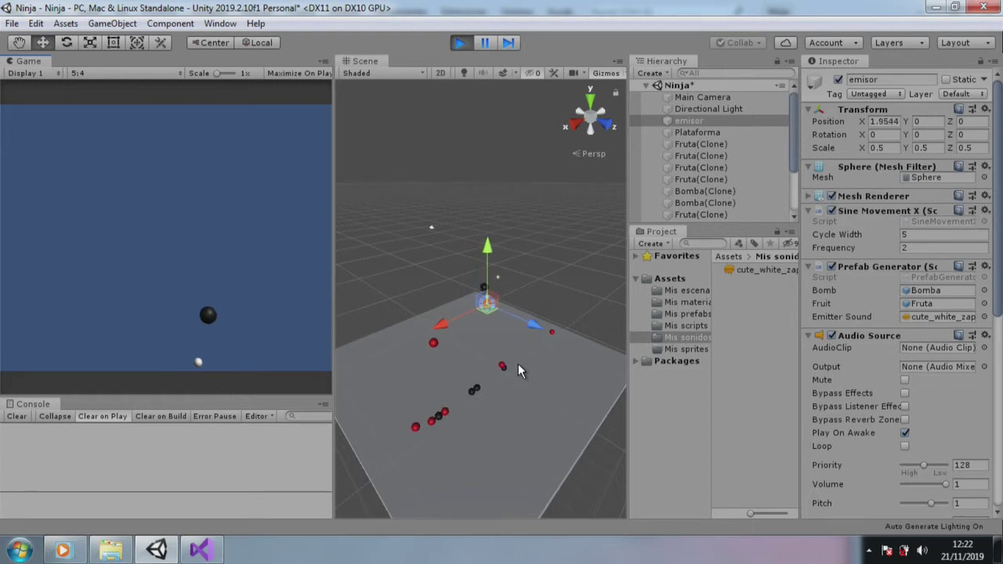
- Stop the play test and create a new empty object in the scene
click(461, 43)
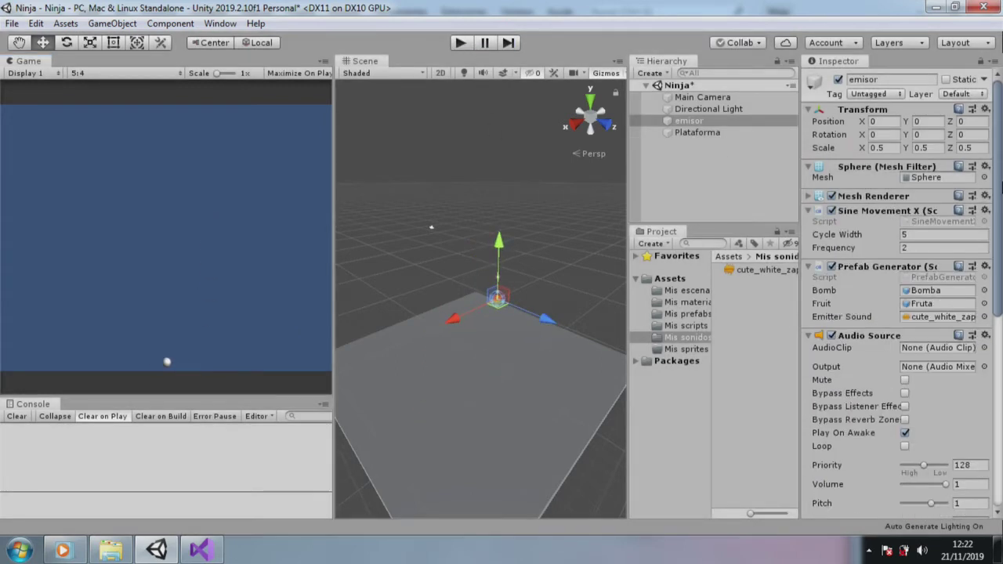
click(179, 24)
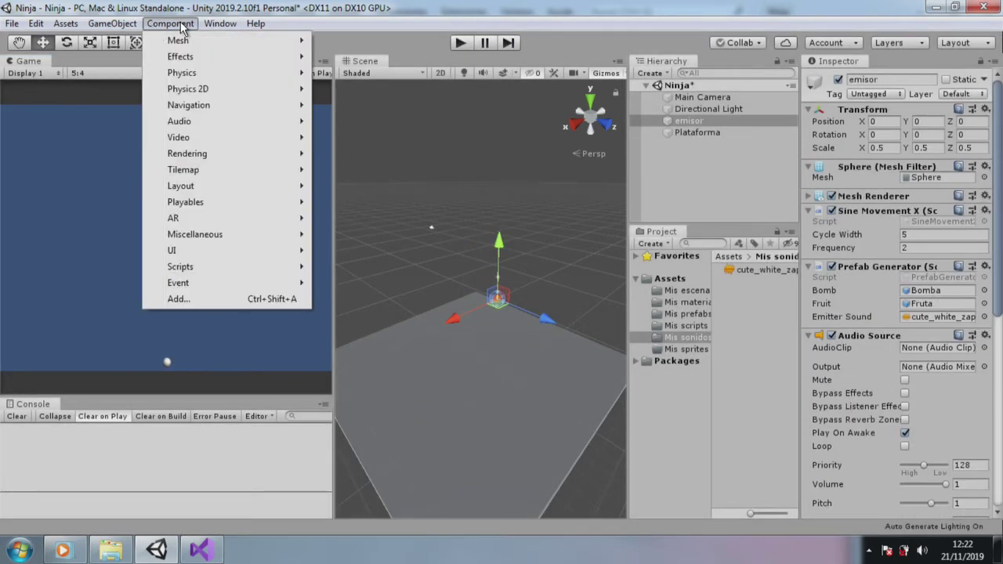
mouse_move(124, 25)
click(133, 43)
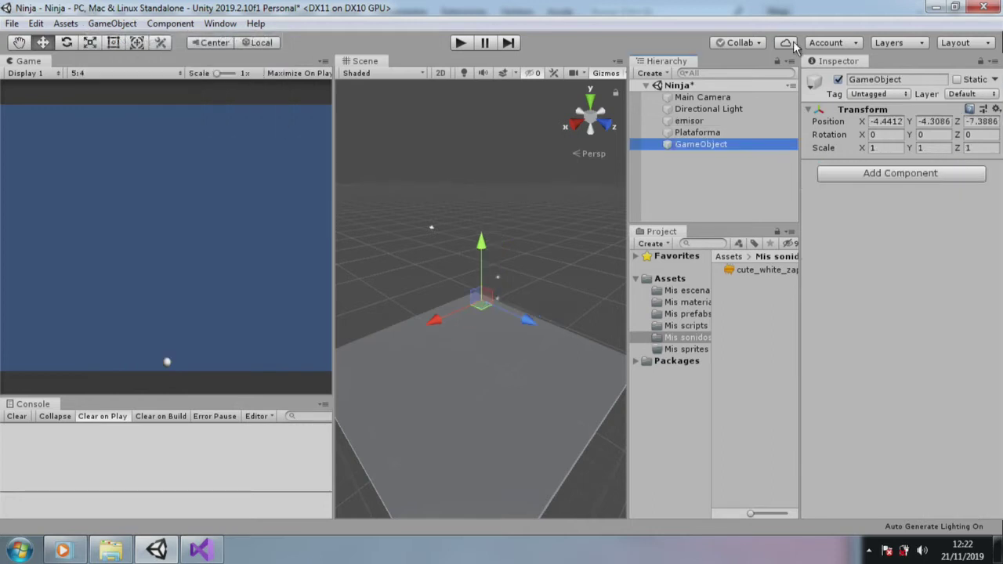
- Name the empty object GameBrain and attach the GameBrain script from Mis scripts
click(887, 81)
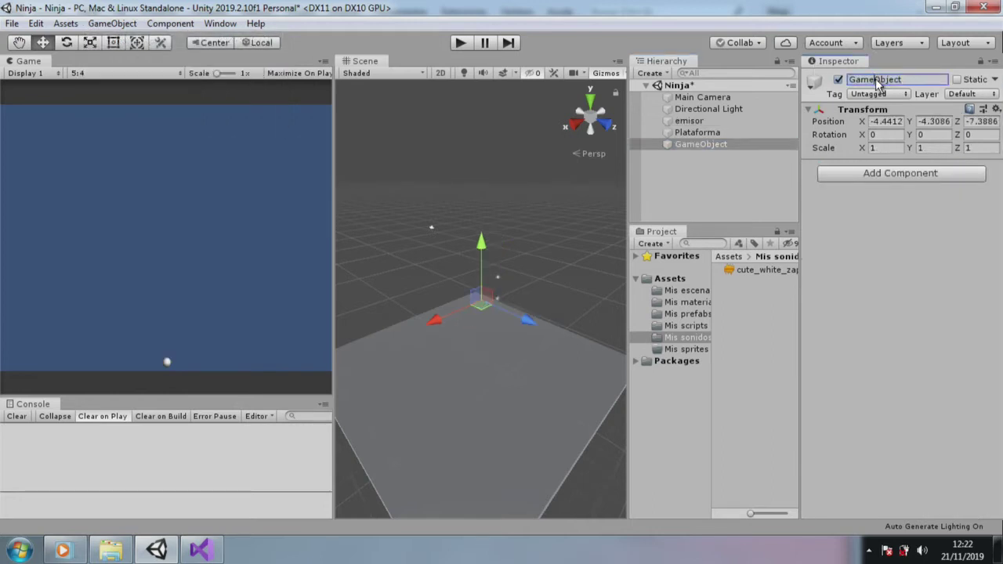
text(GameBrain)
key(Return)
click(702, 326)
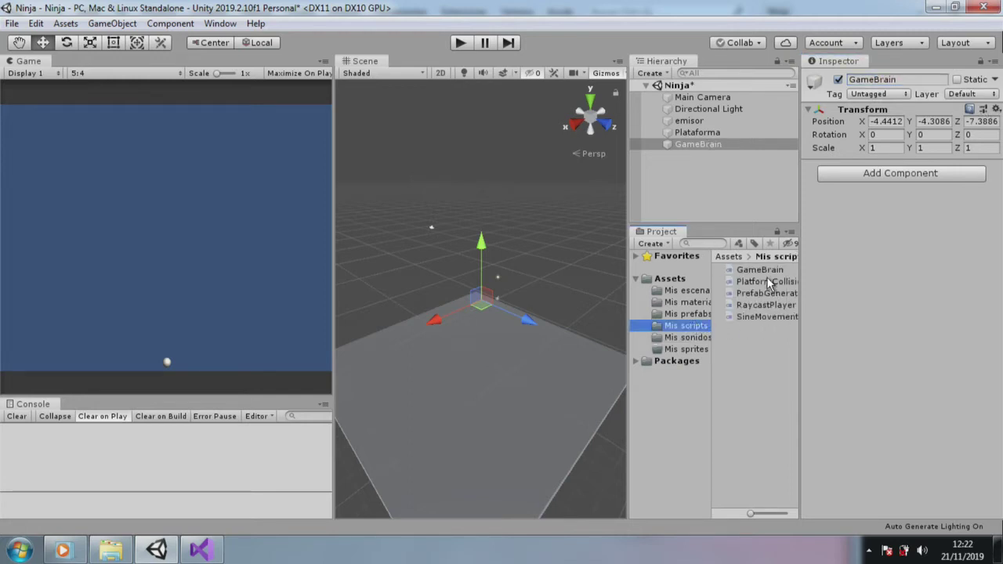
drag(759, 270, 893, 196)
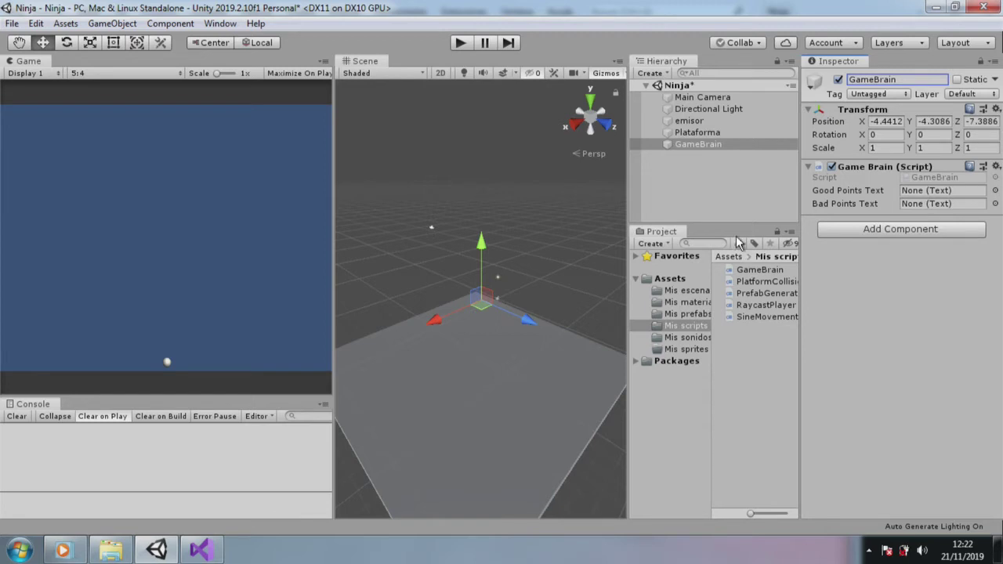
- Save the Ninja scene, switch the view to 2D, and add a UI Text element
click(12, 22)
click(60, 81)
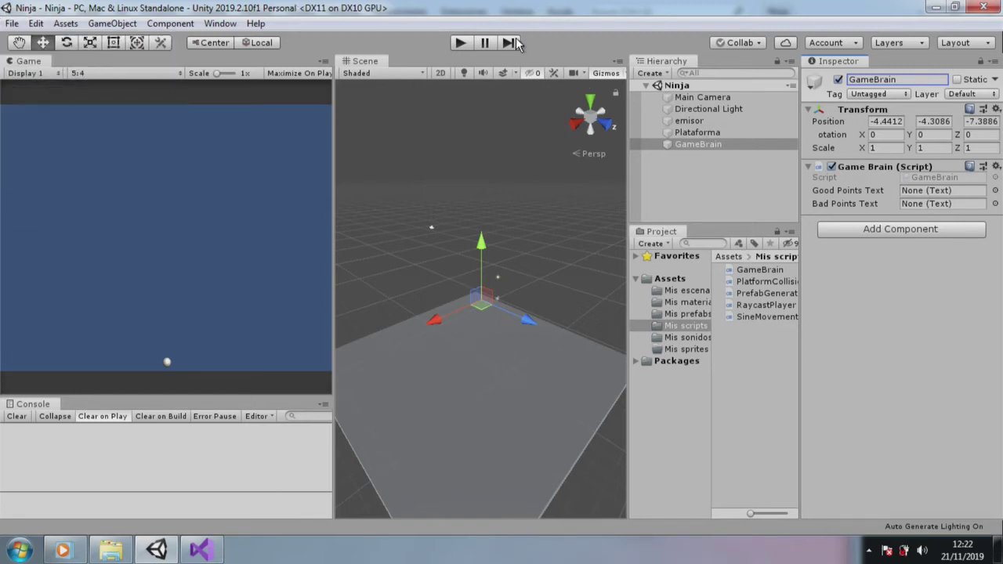
click(441, 73)
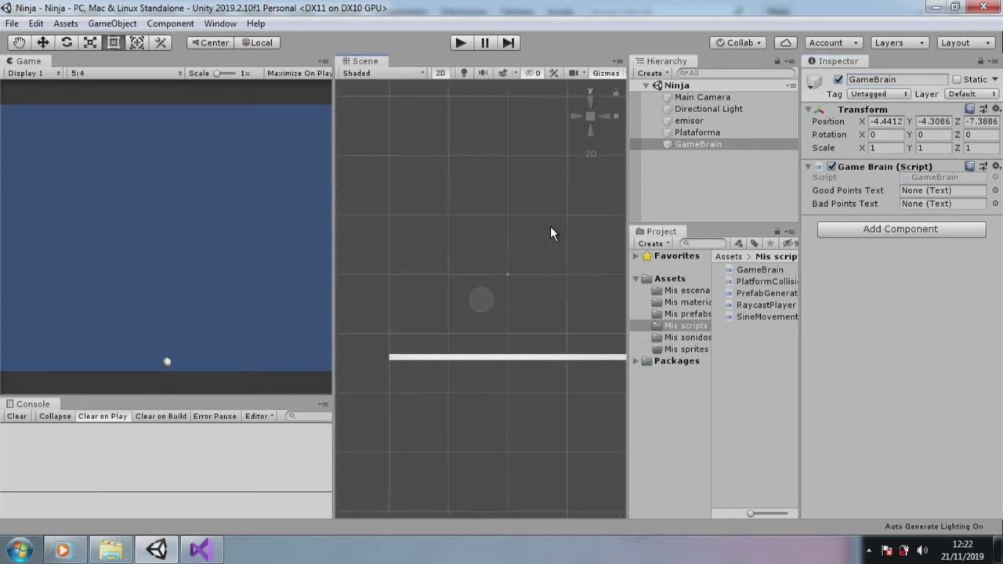
click(111, 23)
mouse_move(257, 173)
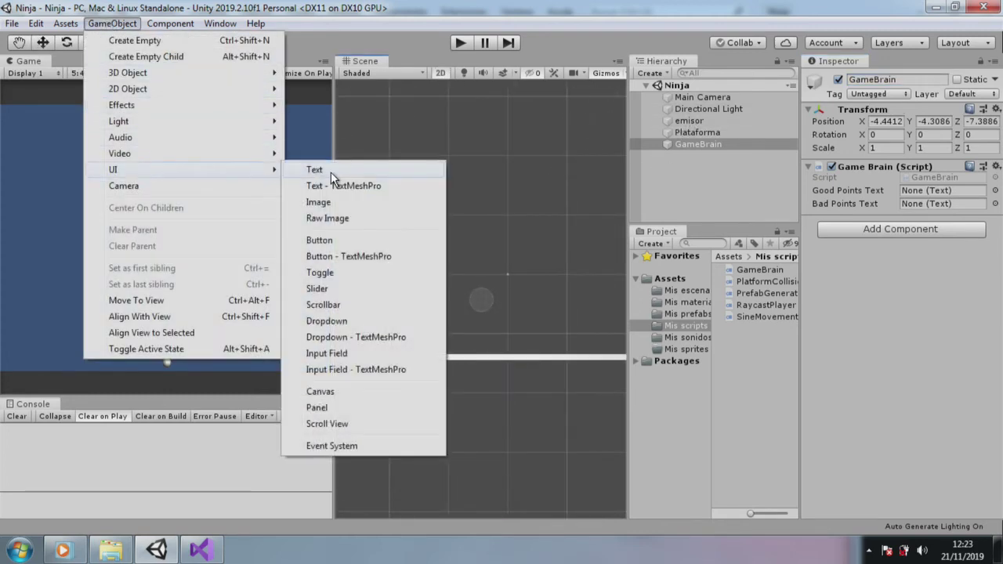
click(331, 168)
- Frame the canvas, then enlarge the text box and move it near the canvas top
double_click(697, 168)
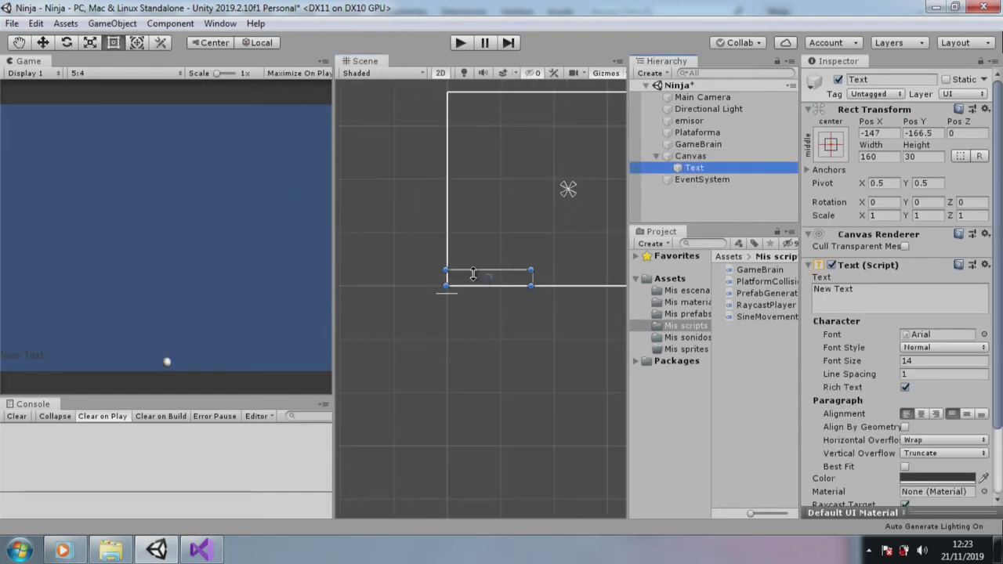
click(495, 285)
scroll(486, 282, down, 2)
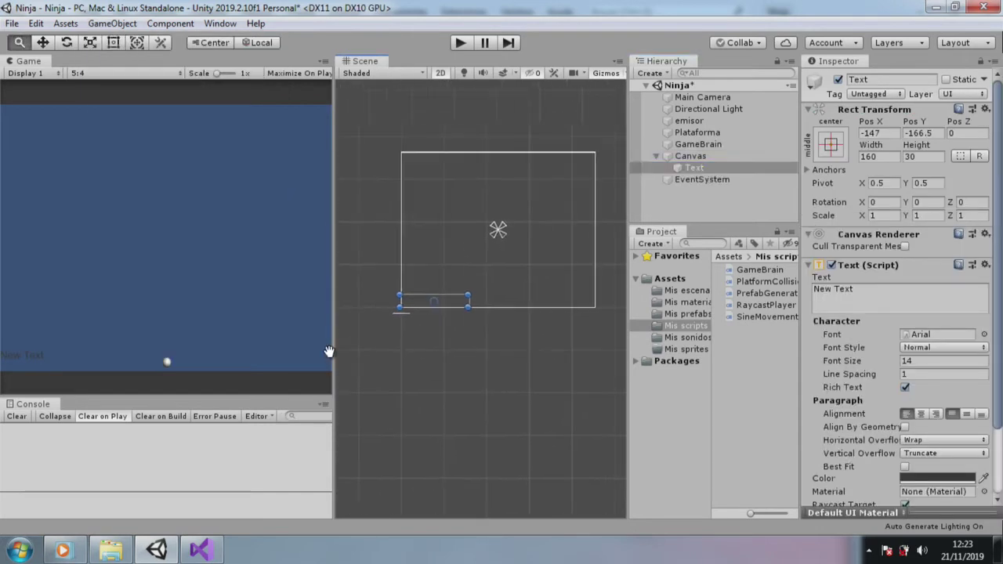
double_click(702, 158)
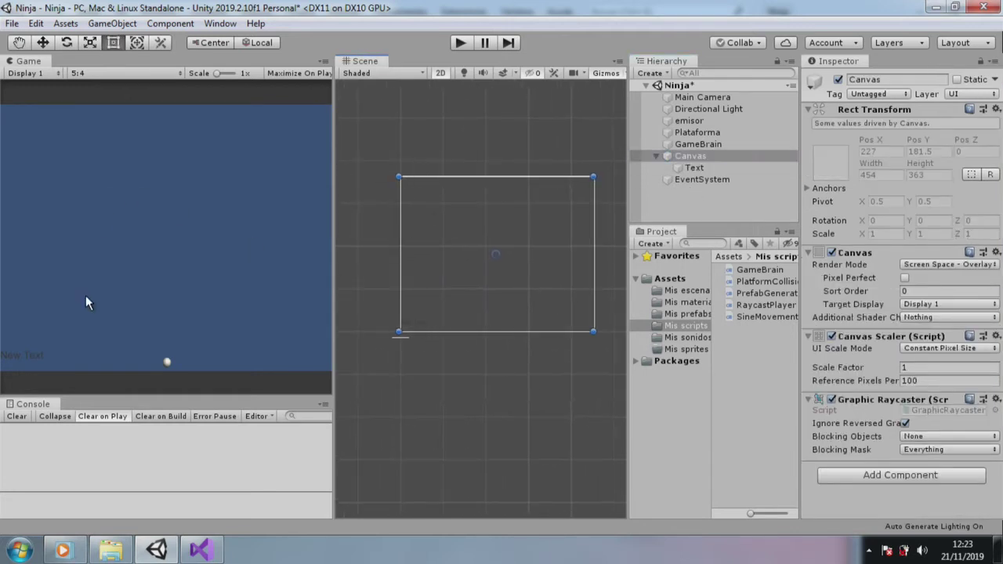
click(708, 165)
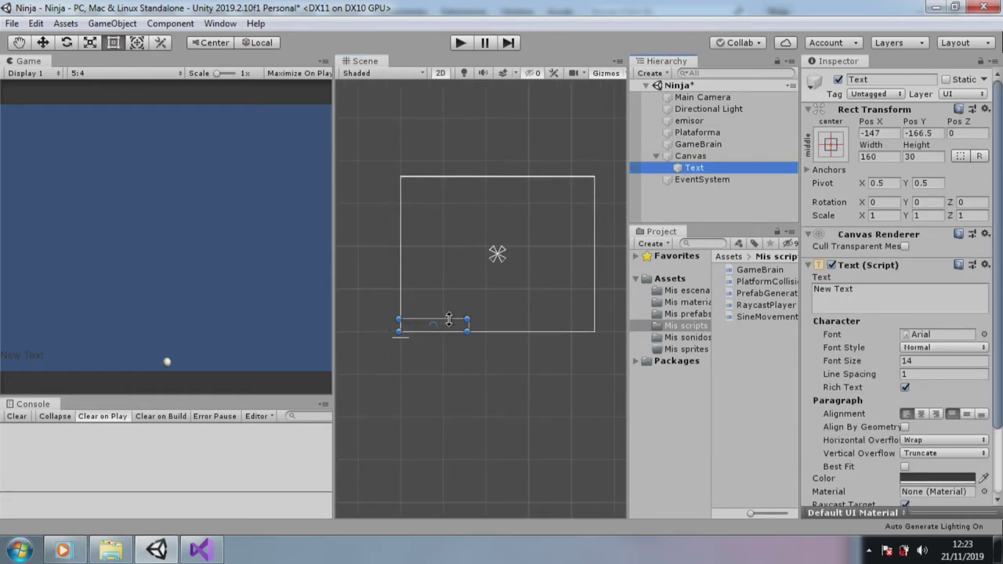
mouse_move(470, 317)
mouse_down()
mouse_move(440, 192)
mouse_move(444, 203)
mouse_up()
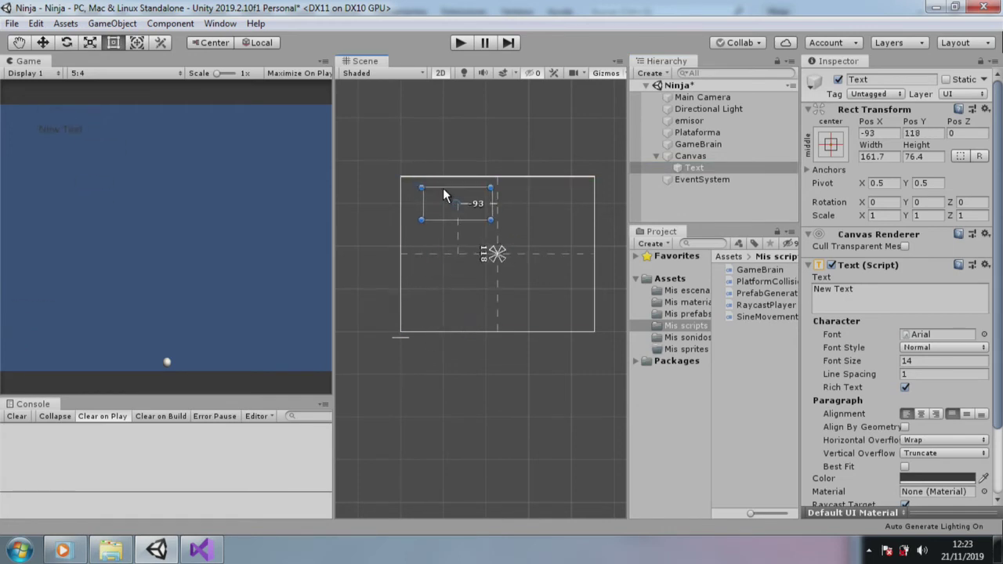
- Give the text font size 33 and a white colour
click(919, 360)
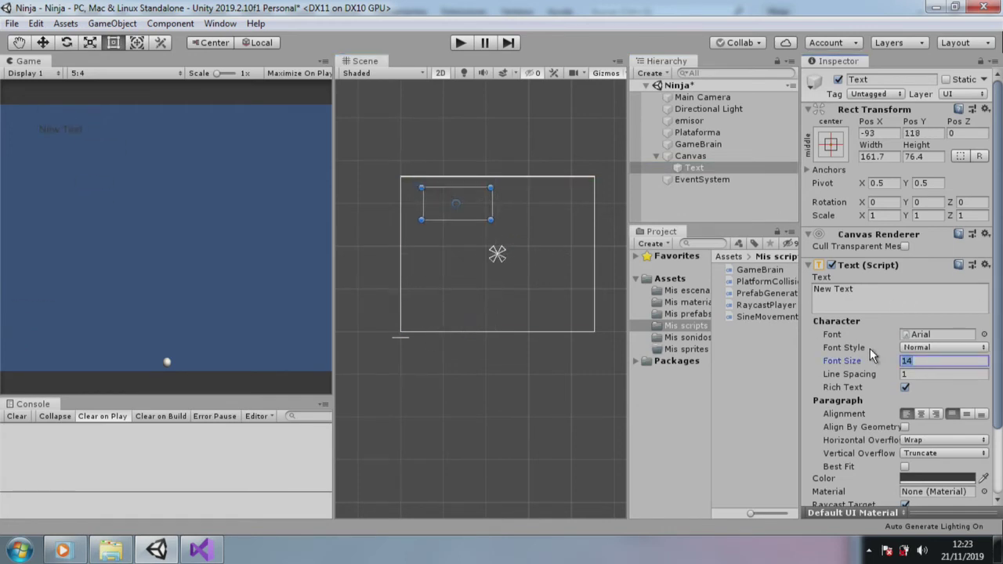
text(33)
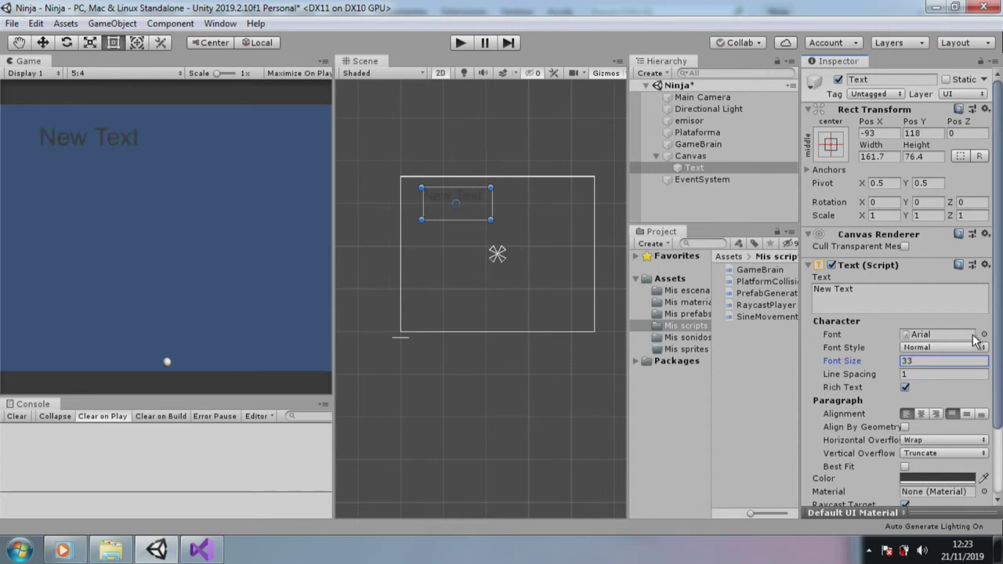
scroll(944, 394, down, 2)
click(937, 398)
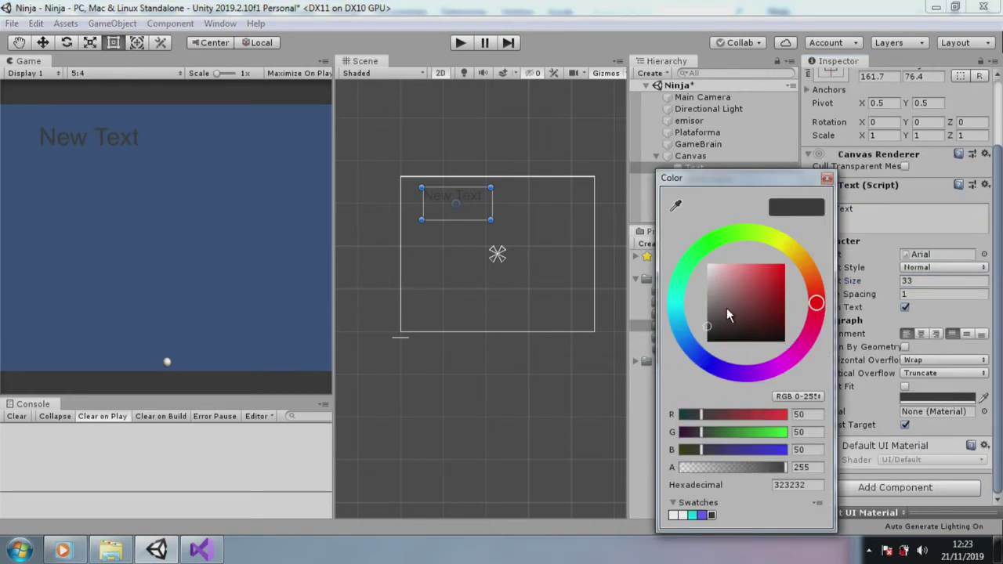
drag(717, 277, 706, 263)
click(826, 178)
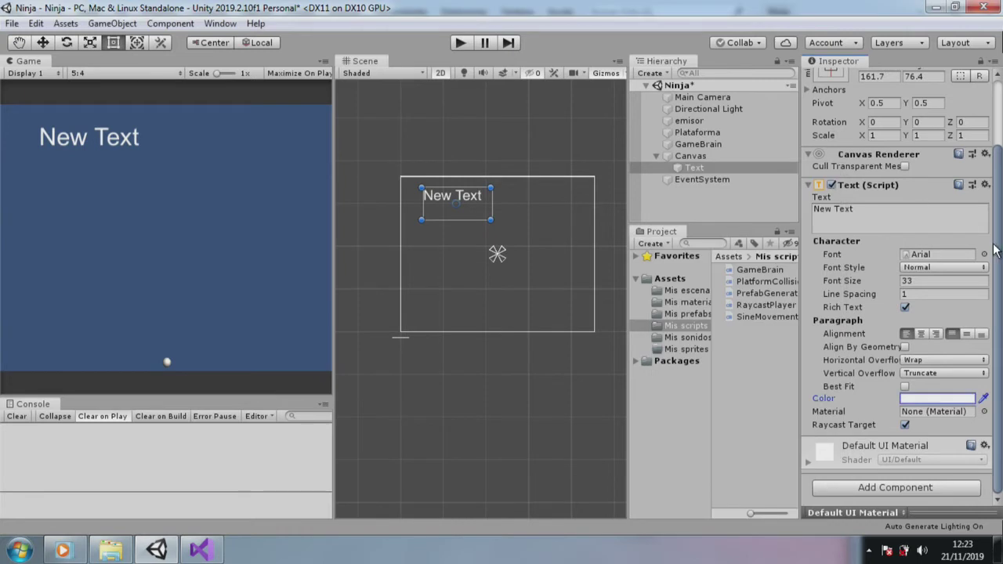
- Set the Canvas to Scale With Screen Size and move the text box to the top-left corner
click(713, 156)
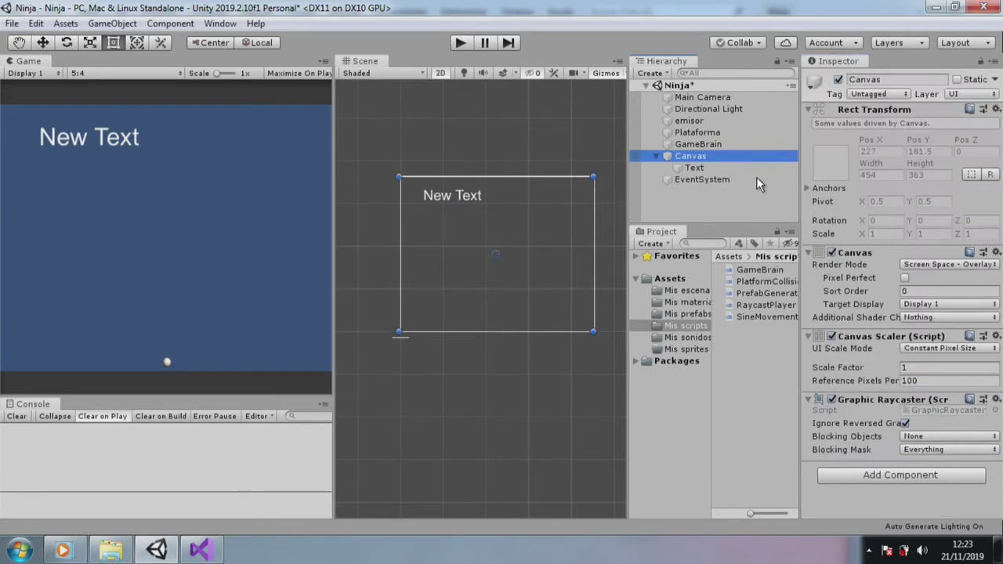
click(958, 348)
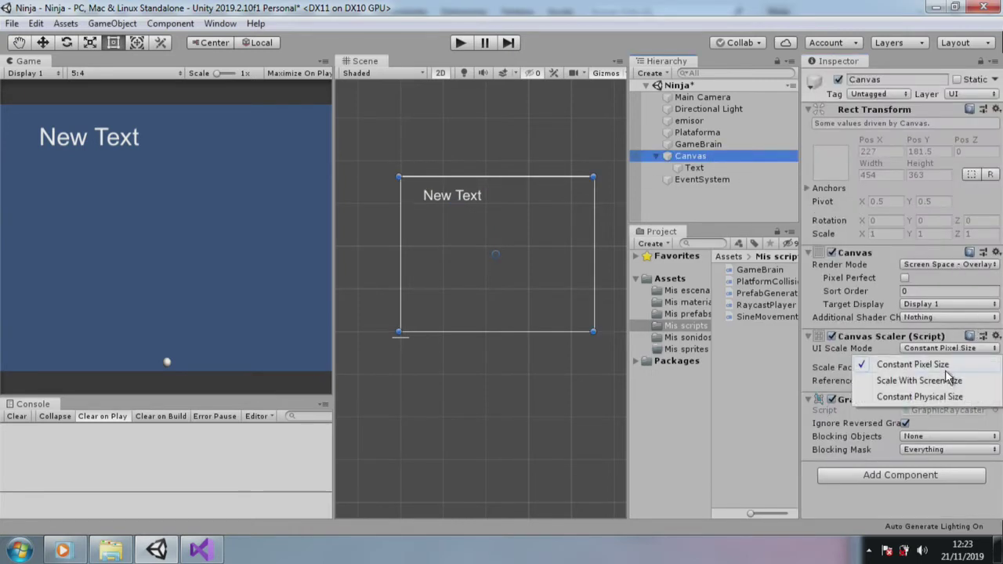
click(944, 381)
click(480, 220)
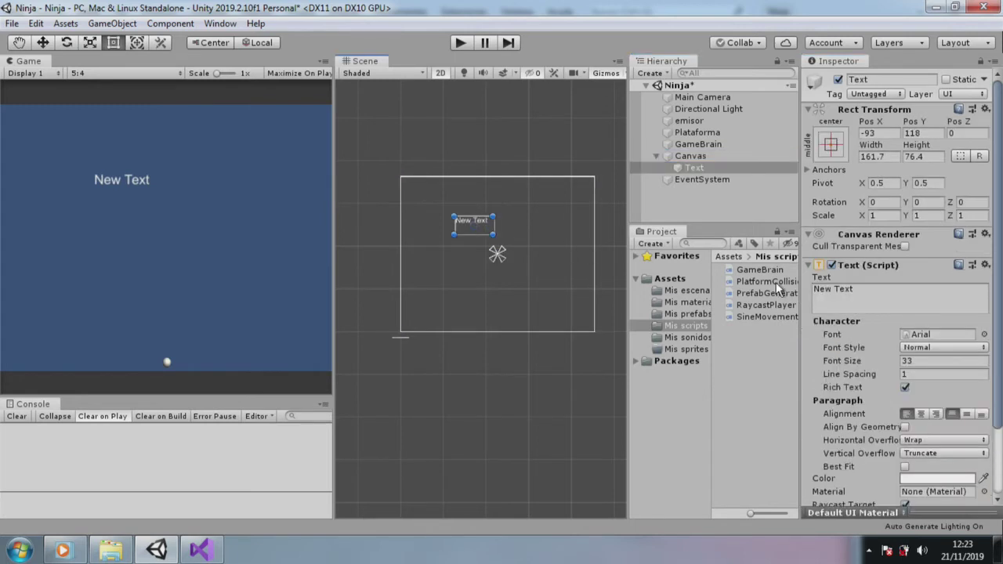
mouse_move(495, 236)
mouse_down()
mouse_move(508, 243)
mouse_move(429, 191)
mouse_up()
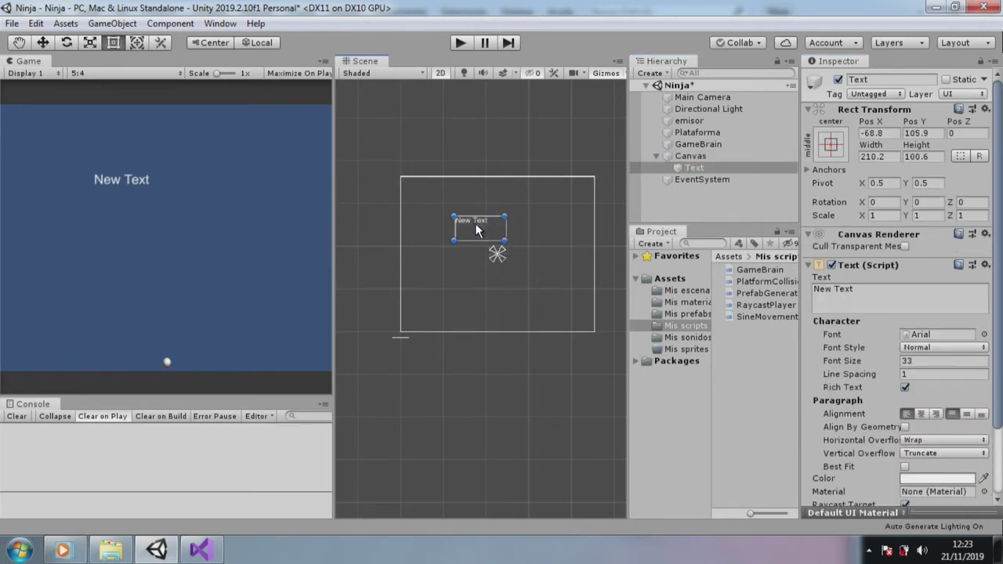
- Rename the text object GoodPointsText and make it display 'Good:'
click(705, 156)
click(736, 168)
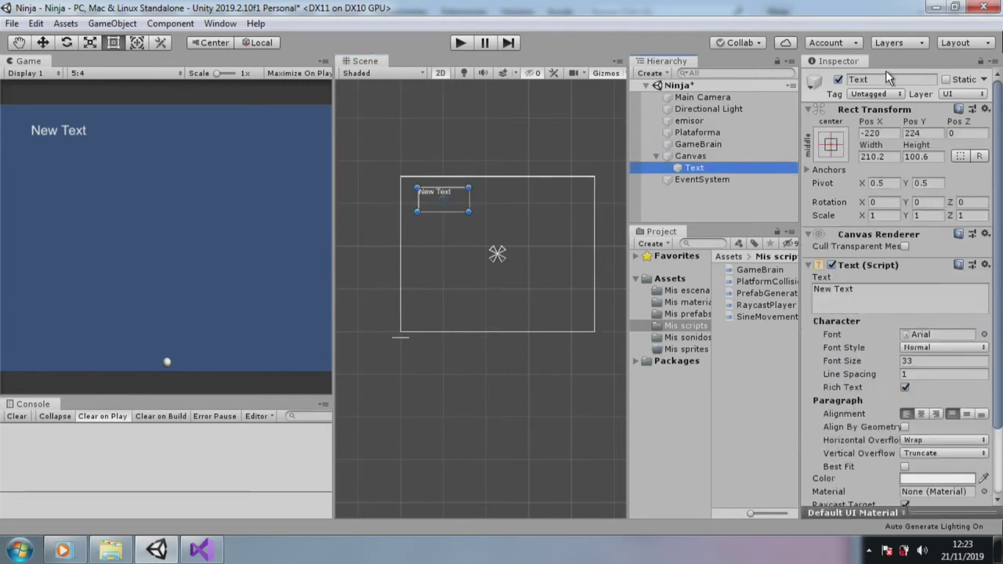
click(887, 79)
text(G)
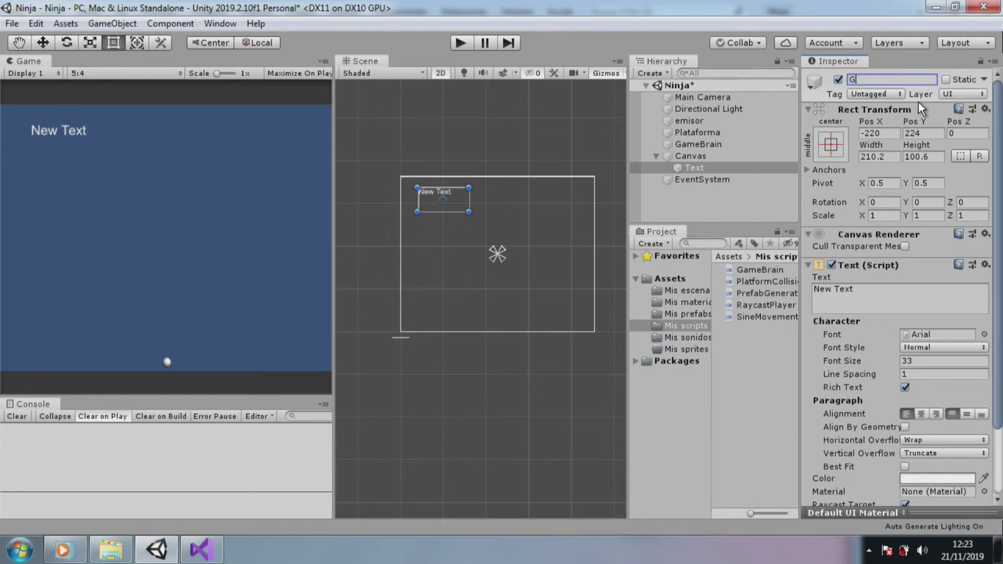
text(oodPo)
text(intsText)
key(Return)
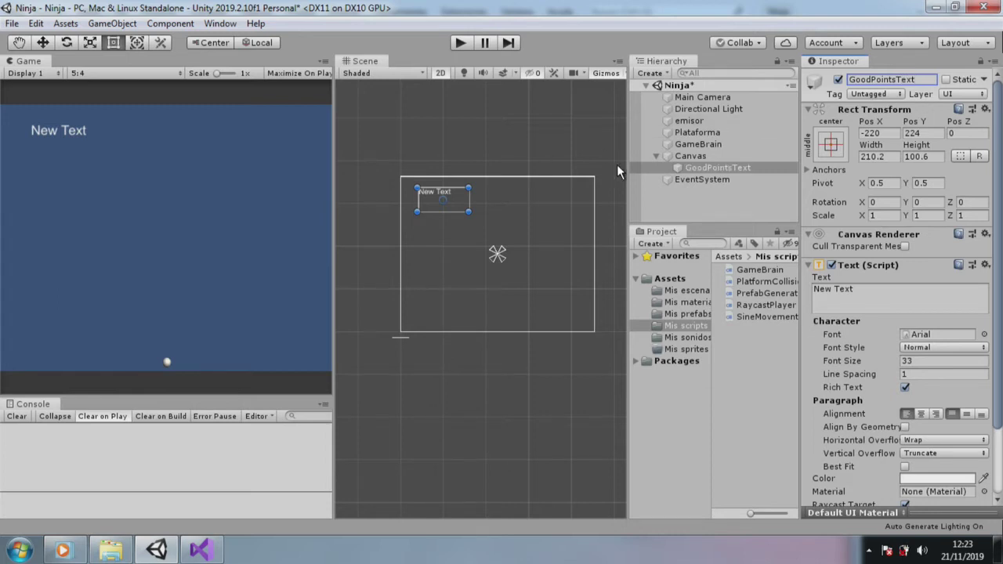
click(873, 291)
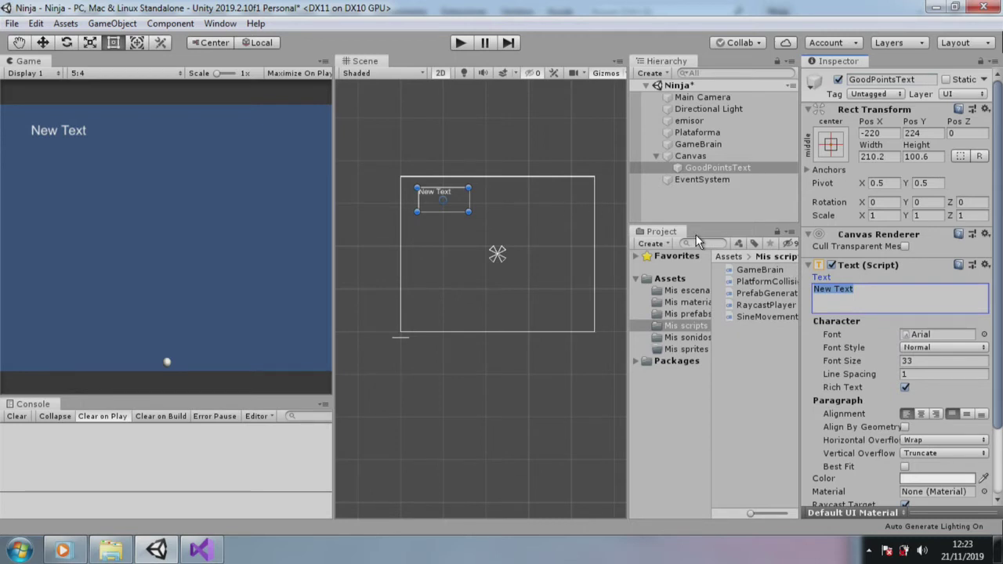
text(Good:)
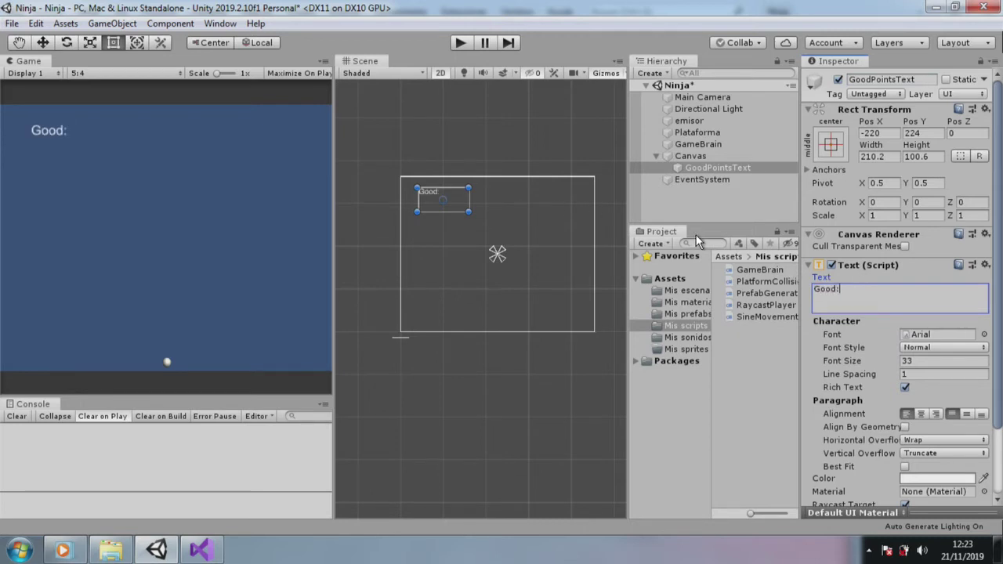
- Duplicate GoodPointsText, move the copy right along the top, and set its text to 'Bad:'
right_click(711, 167)
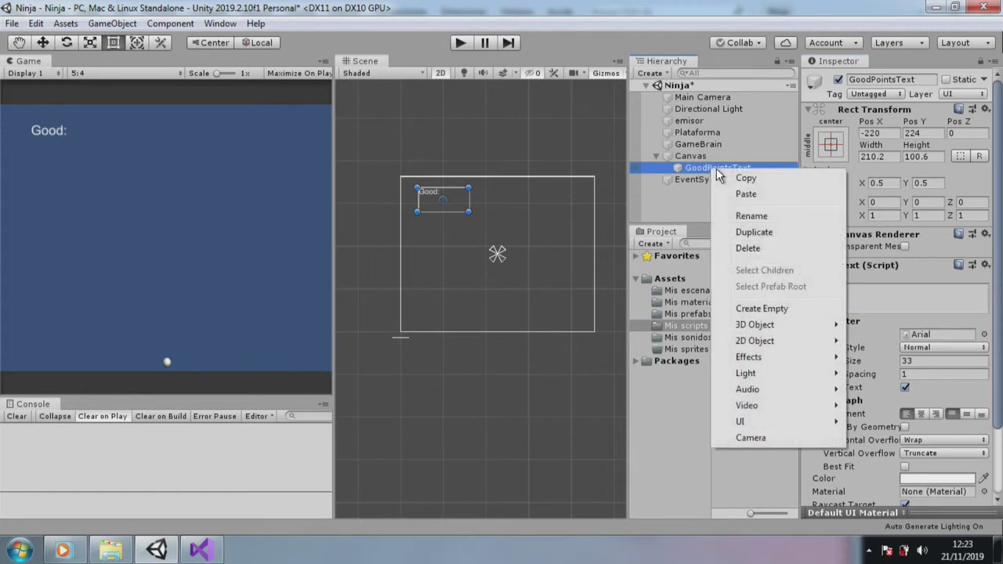
click(750, 232)
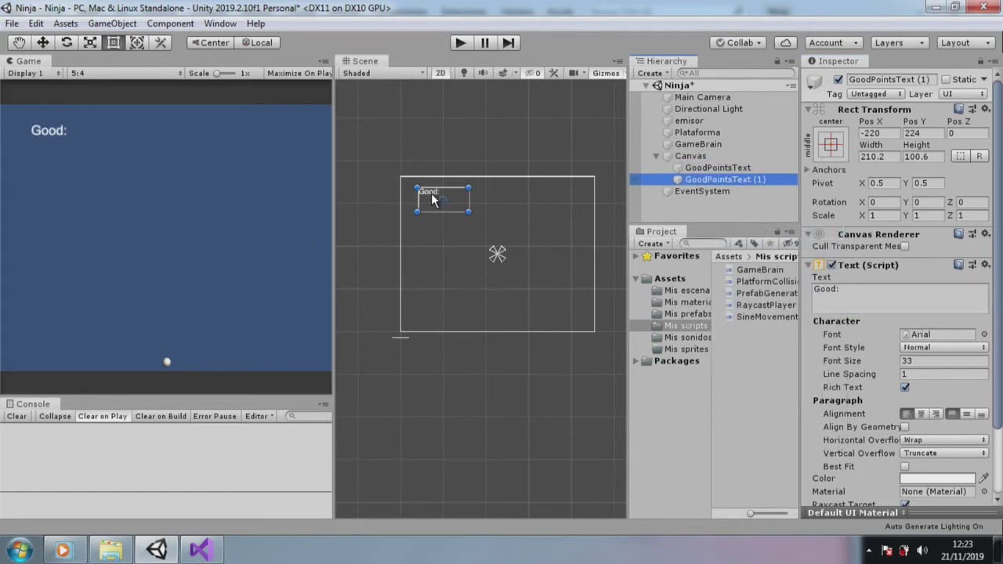
drag(431, 192, 542, 187)
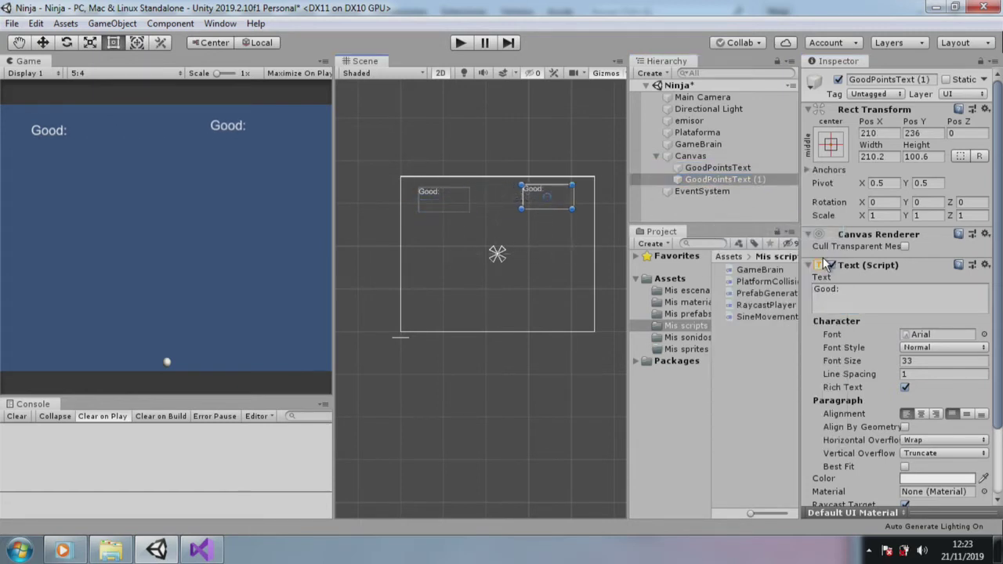
click(844, 289)
text(Ba)
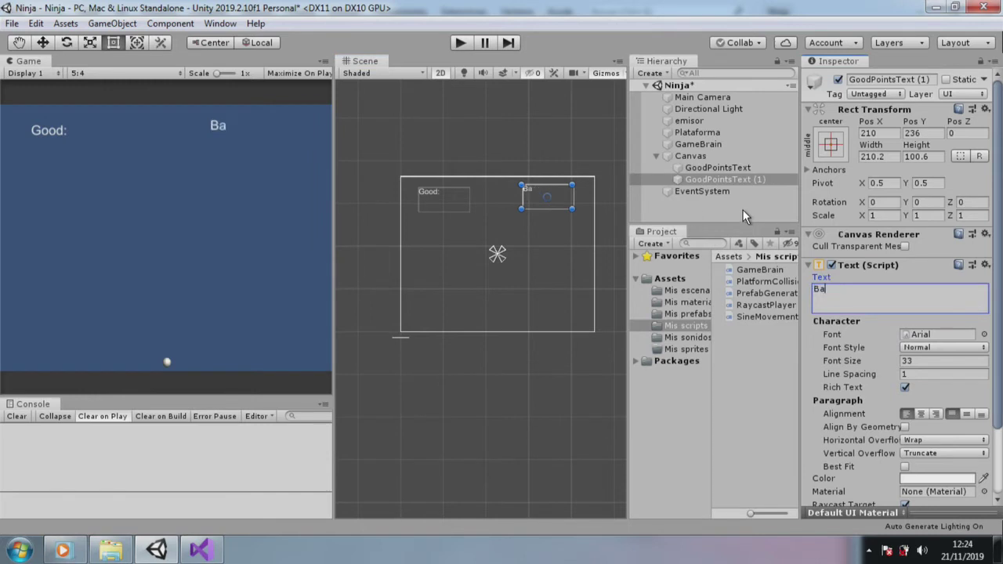
text(d:)
- Rename the copy BadPointsText and nudge it slightly left and down
double_click(922, 79)
key(BackSpace)
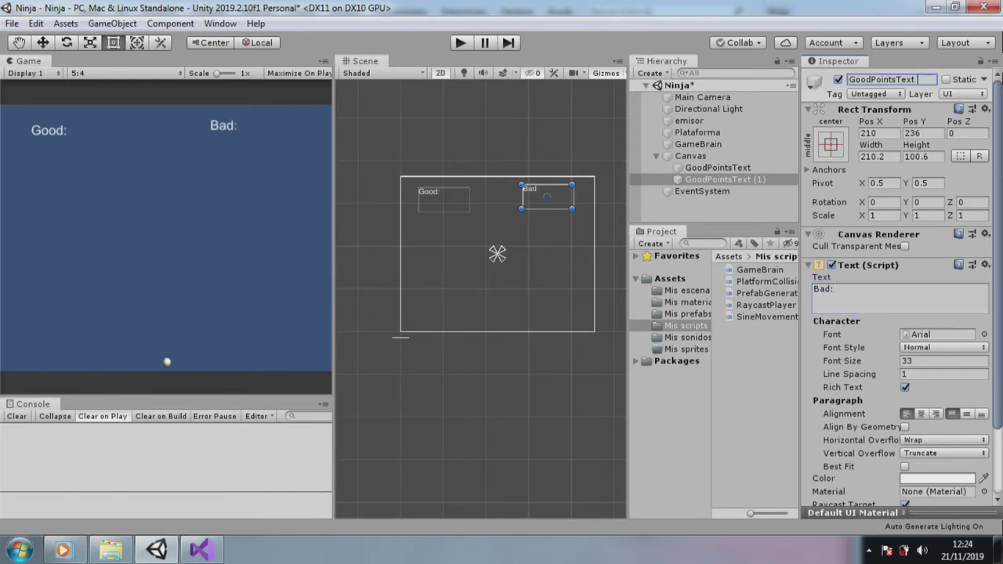
key(BackSpace)
key(BackSpace)
key(BackSpace)
key(BackSpace)
text(Bad)
click(536, 186)
click(536, 186)
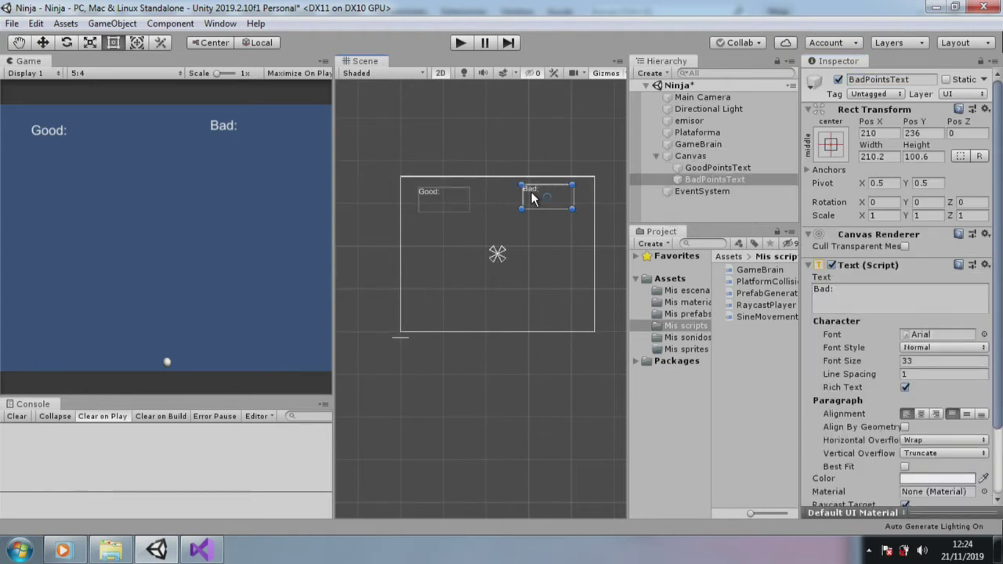
drag(531, 195, 529, 200)
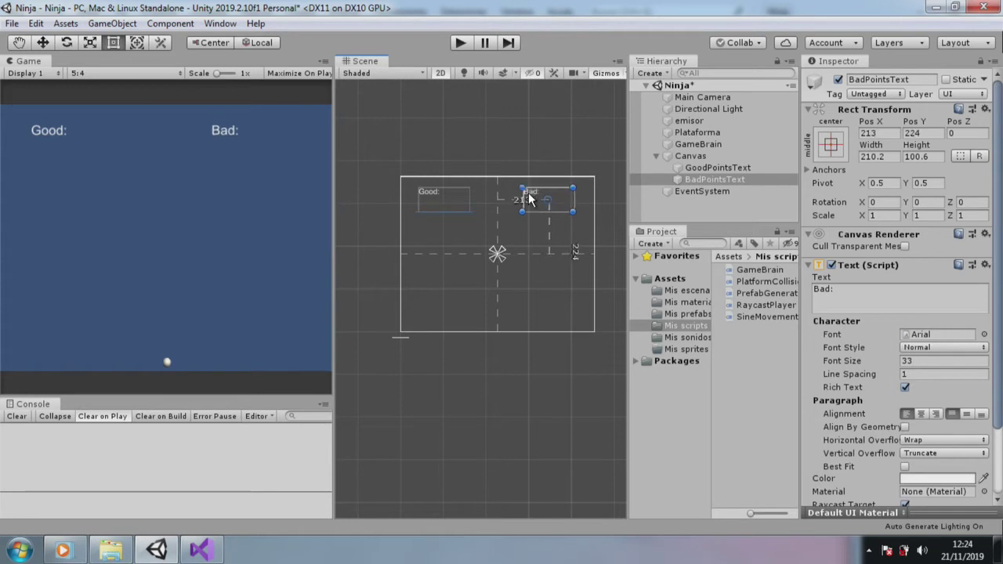
click(723, 131)
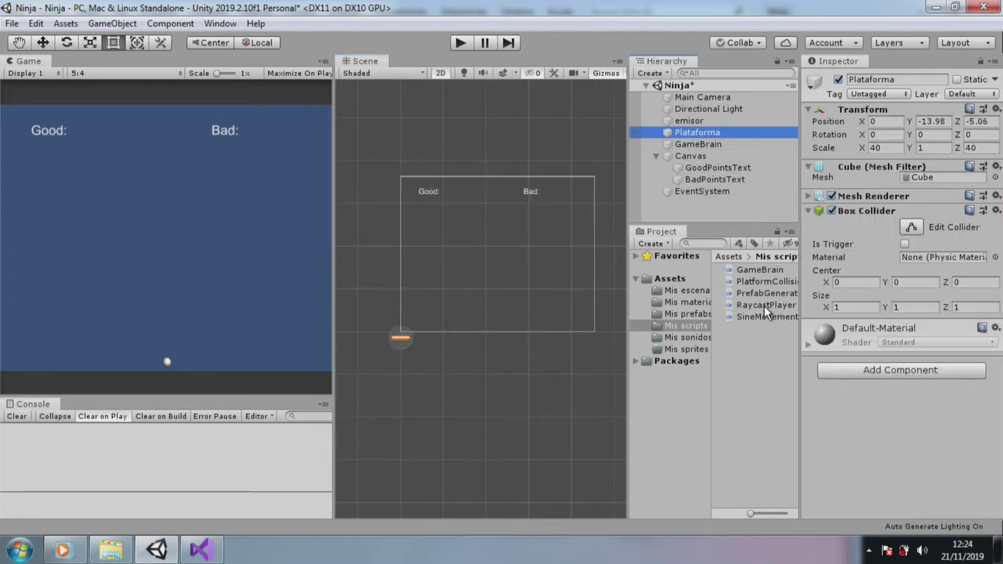
- Switch to 3D, add PlatformCollisions to Plataforma with Game Brain set to GameBrain, and open the script
click(442, 69)
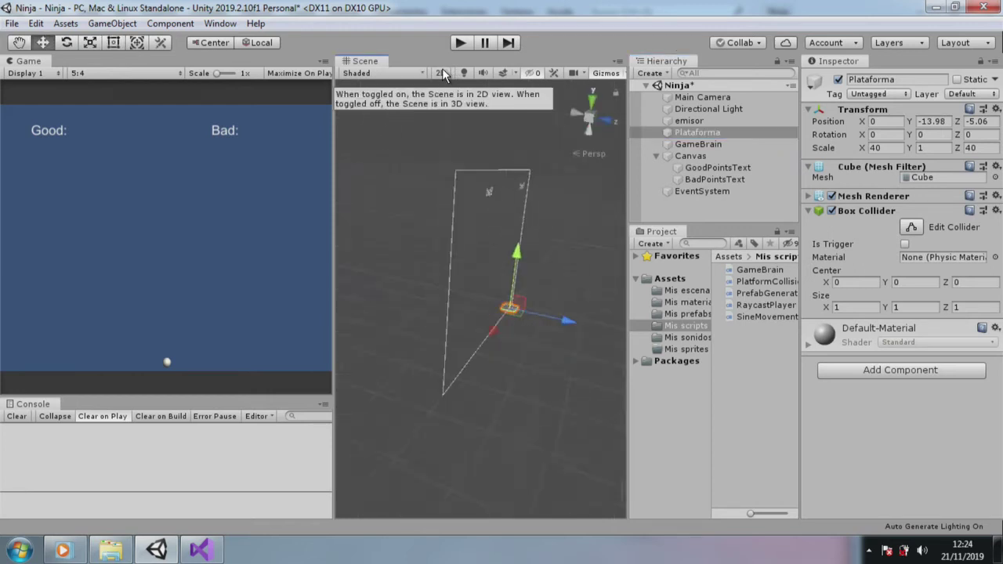
double_click(715, 133)
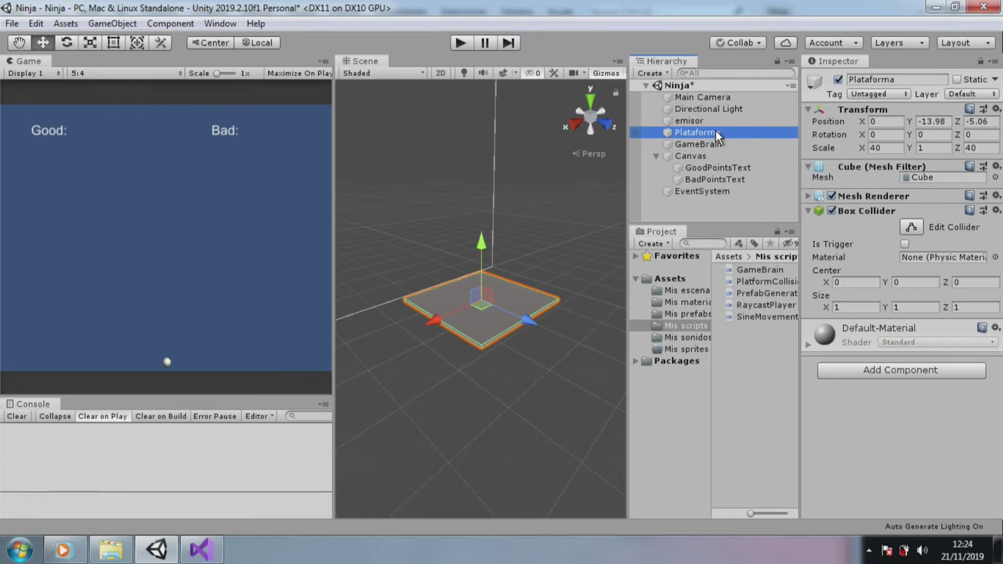
scroll(530, 333, up, 2)
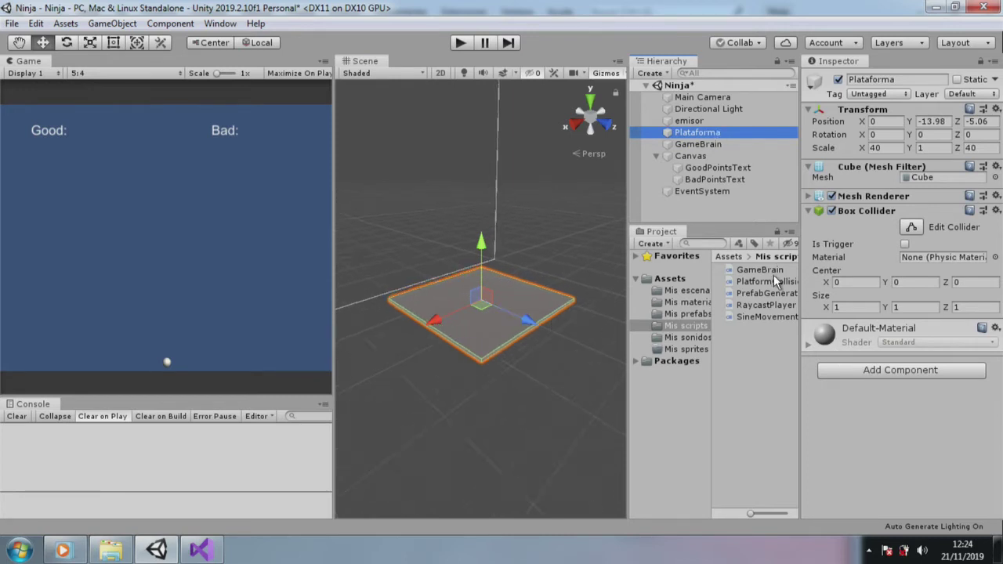
drag(767, 279, 869, 362)
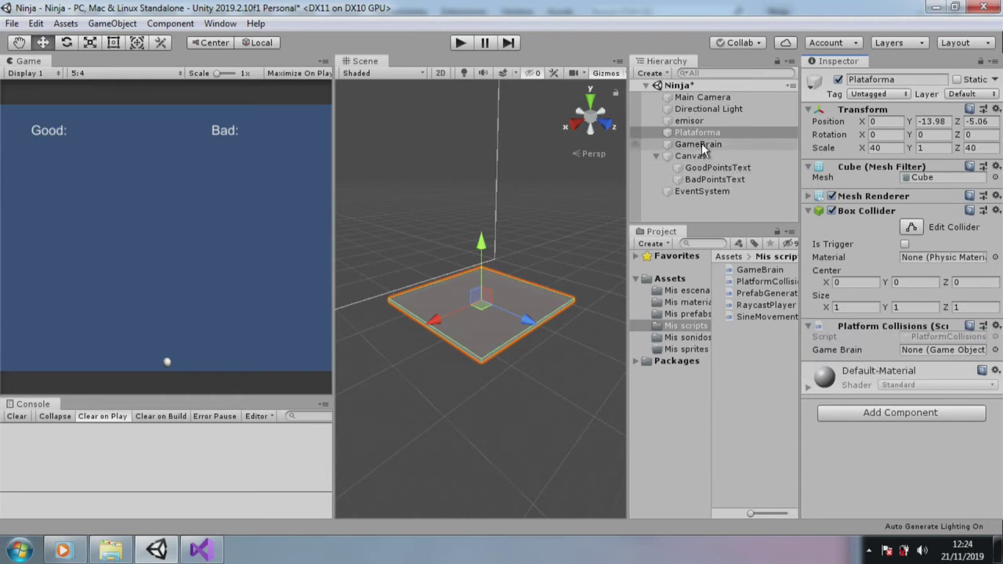
drag(701, 144, 944, 349)
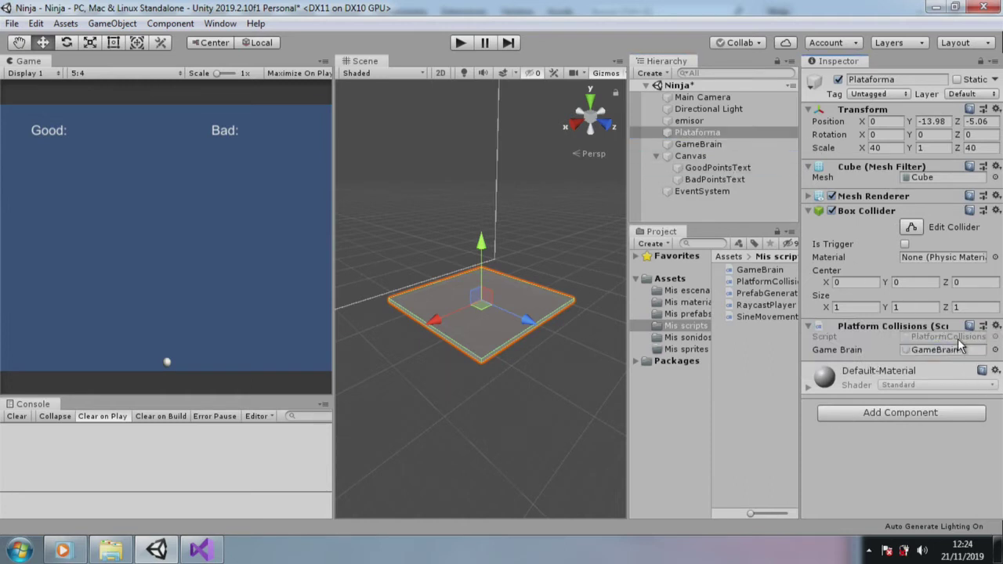
double_click(957, 336)
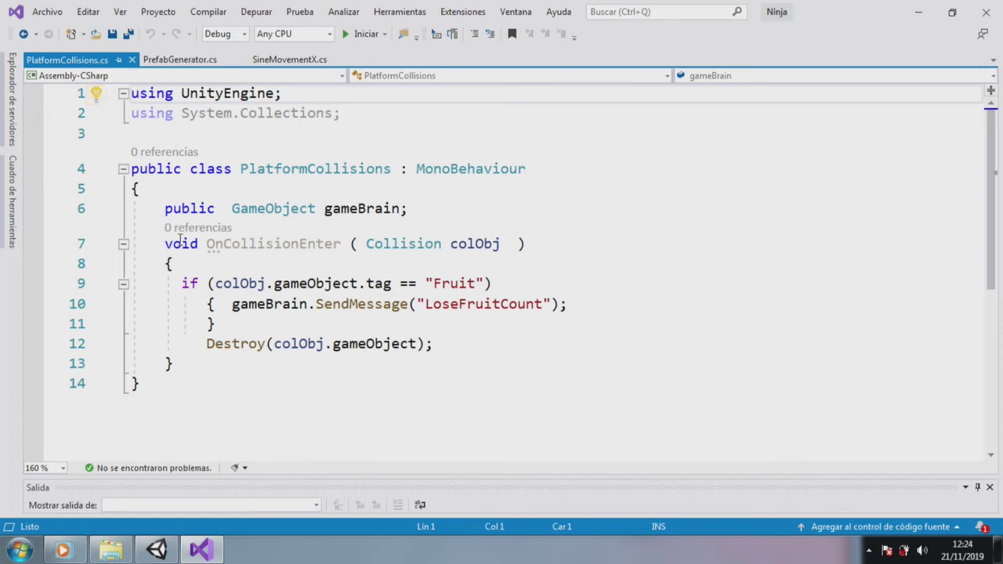
- Walk through OnCollisionEnter: the Fruit tag check, the SendMessage LoseFruitCount call, and Destroy
drag(161, 244, 199, 361)
click(406, 396)
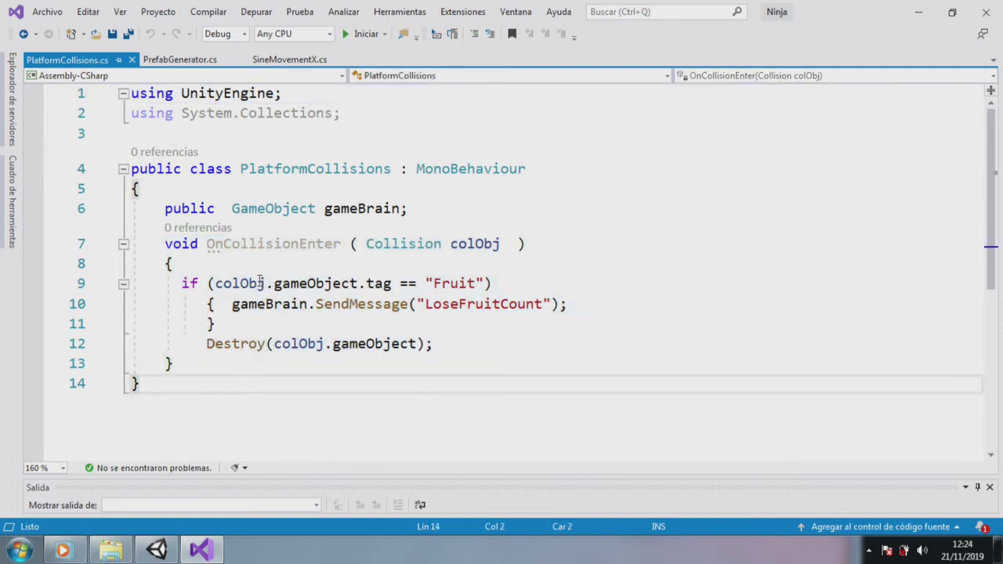
drag(182, 284, 233, 323)
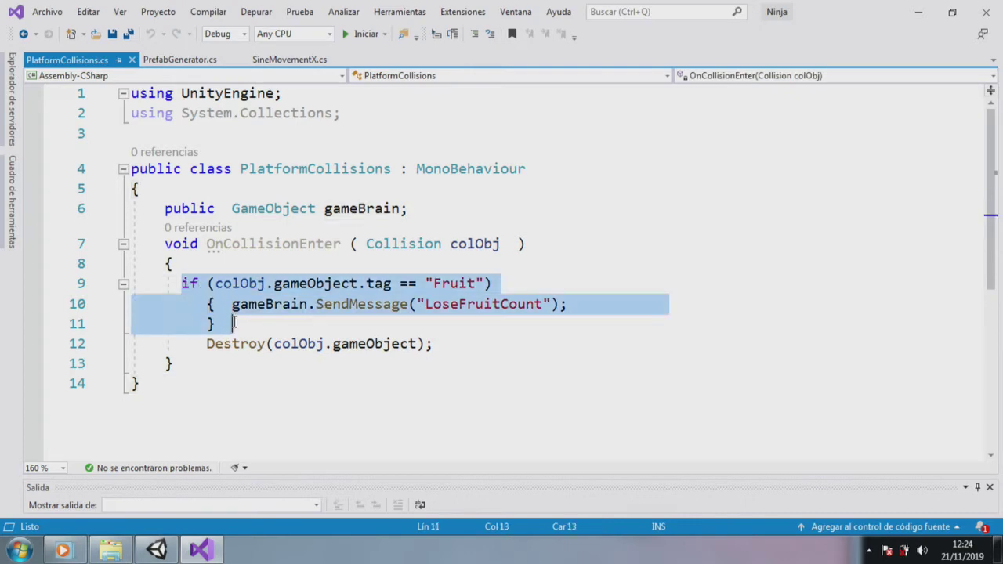
drag(427, 284, 494, 283)
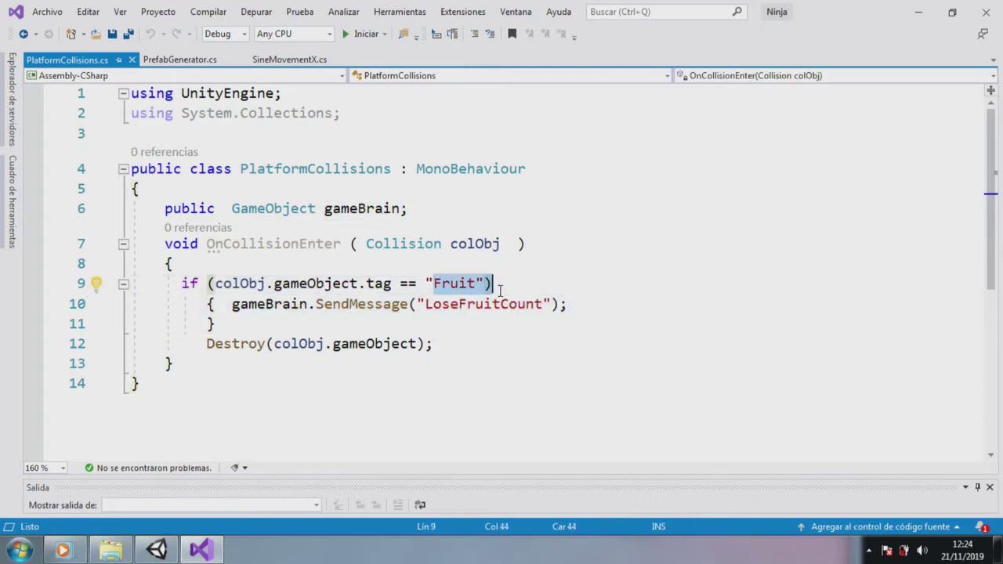
click(514, 325)
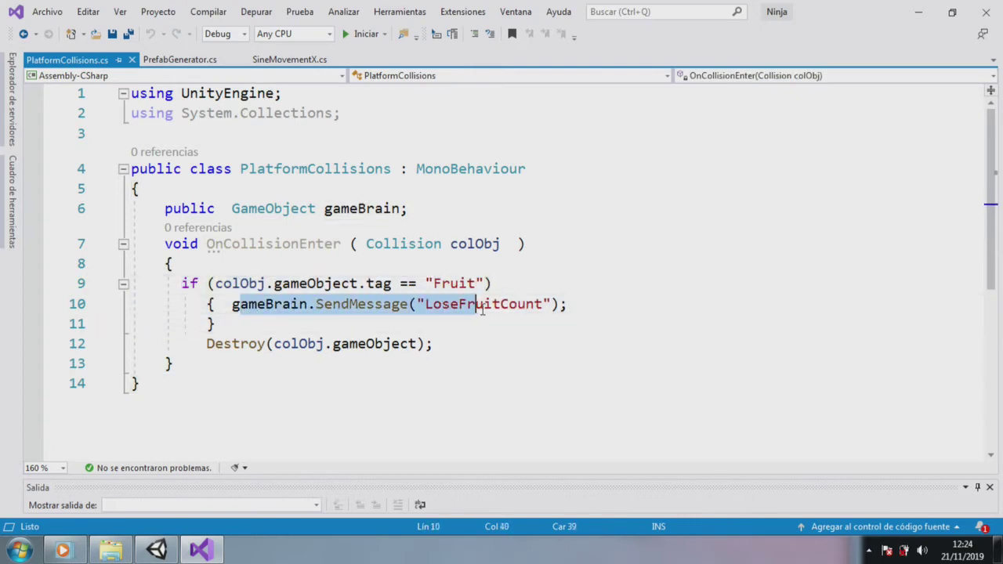
drag(235, 304, 609, 305)
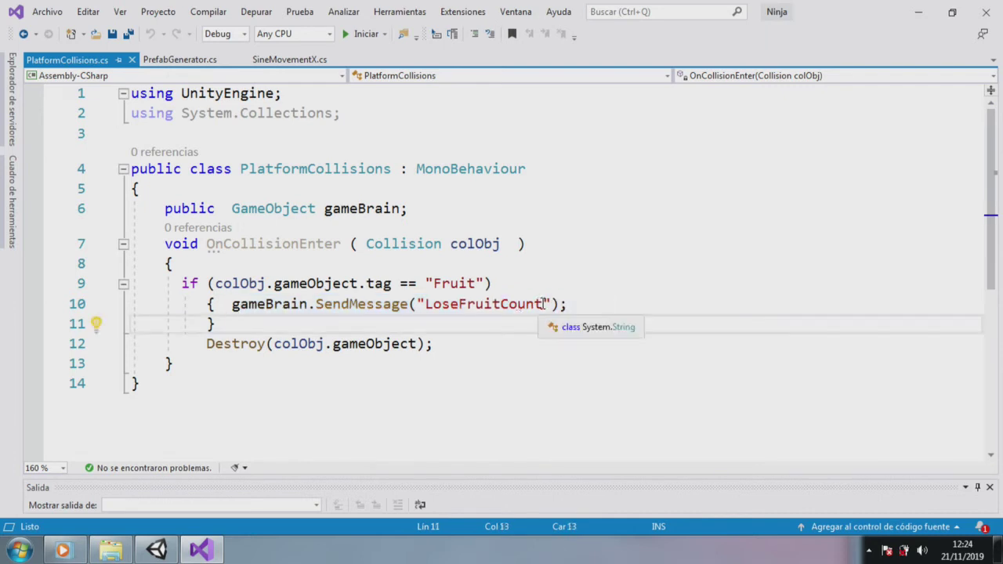
drag(544, 304, 419, 304)
click(551, 339)
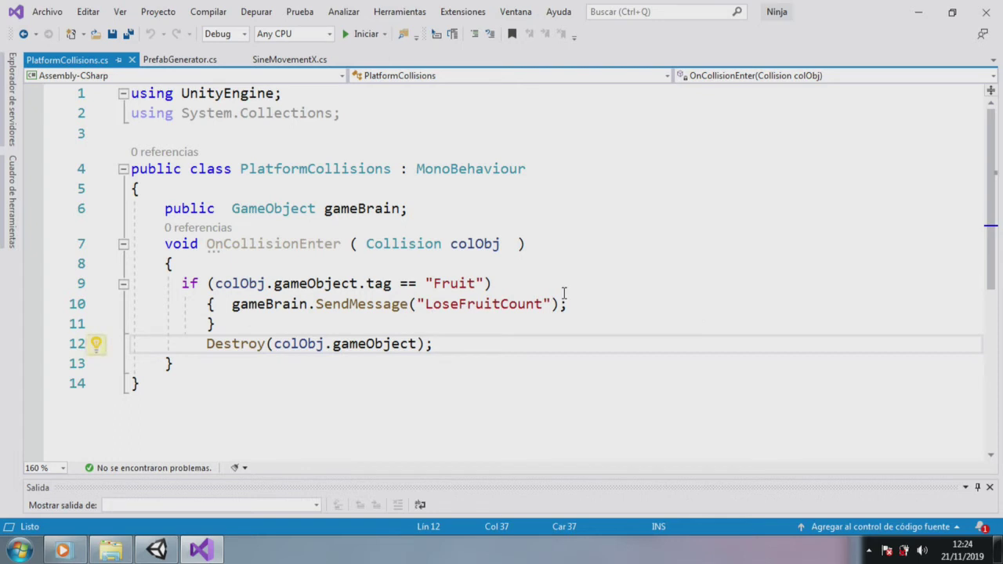
drag(206, 344, 458, 348)
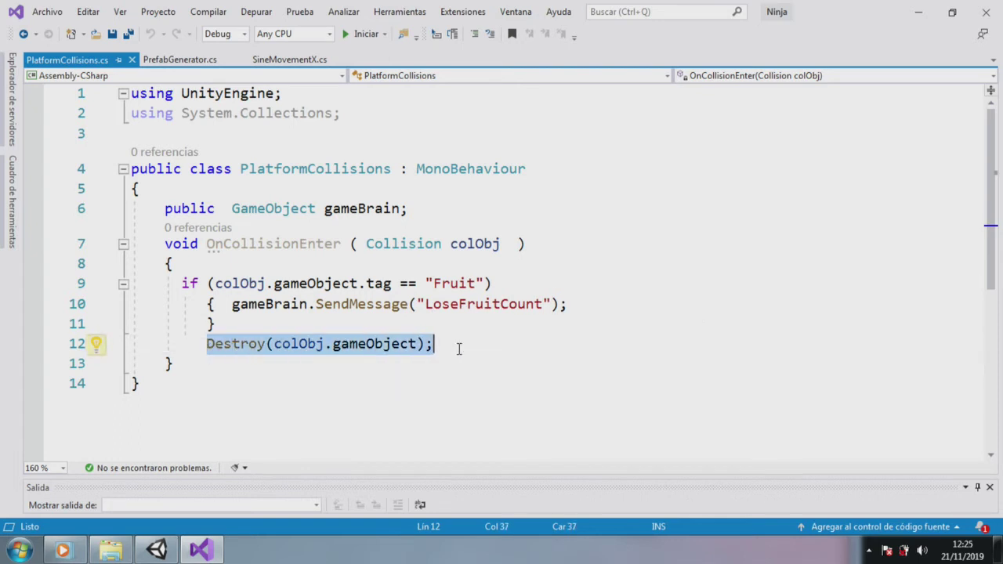
- Back in Unity, play-test the game while fruit falls, then stop it
mouse_move(165, 551)
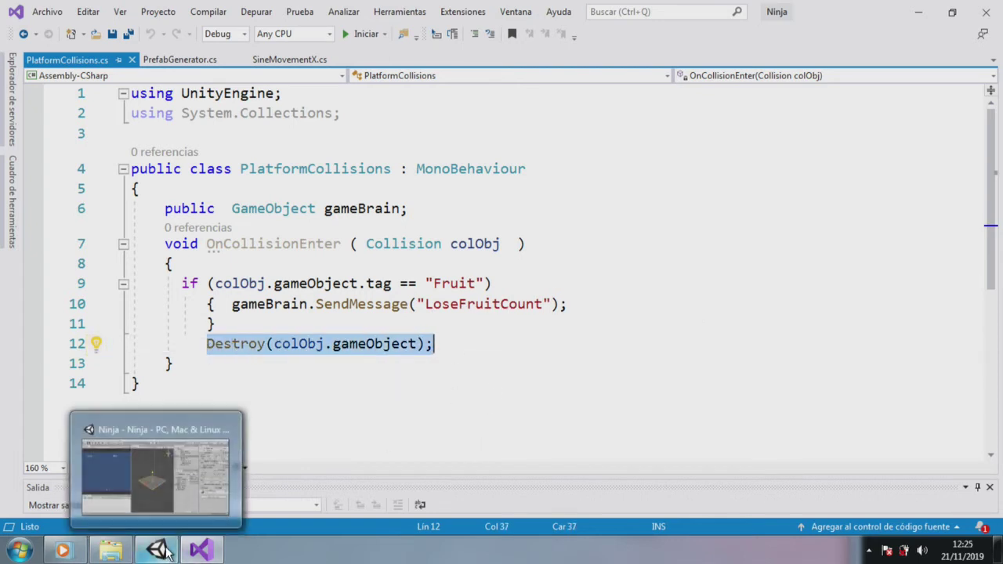
click(157, 474)
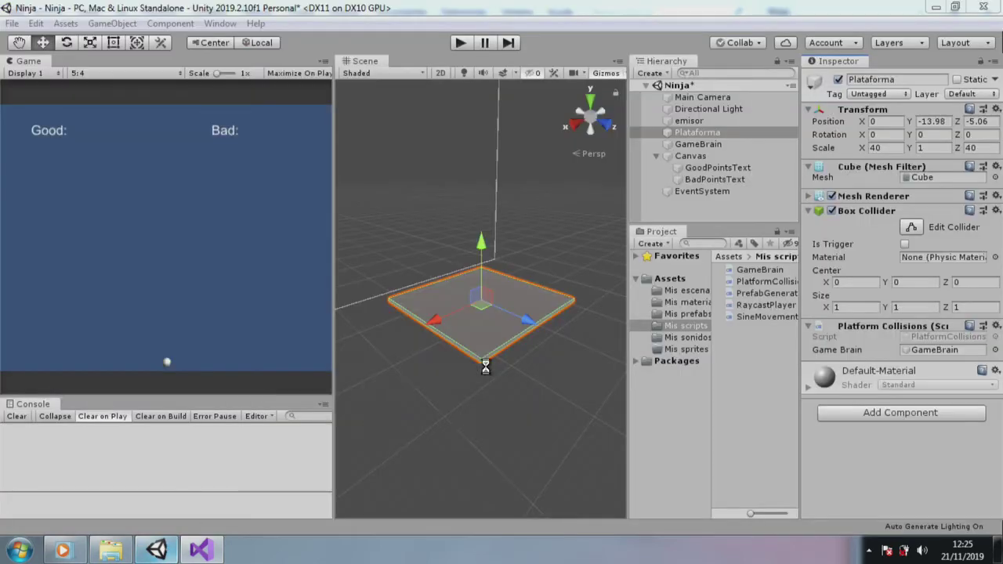
click(458, 43)
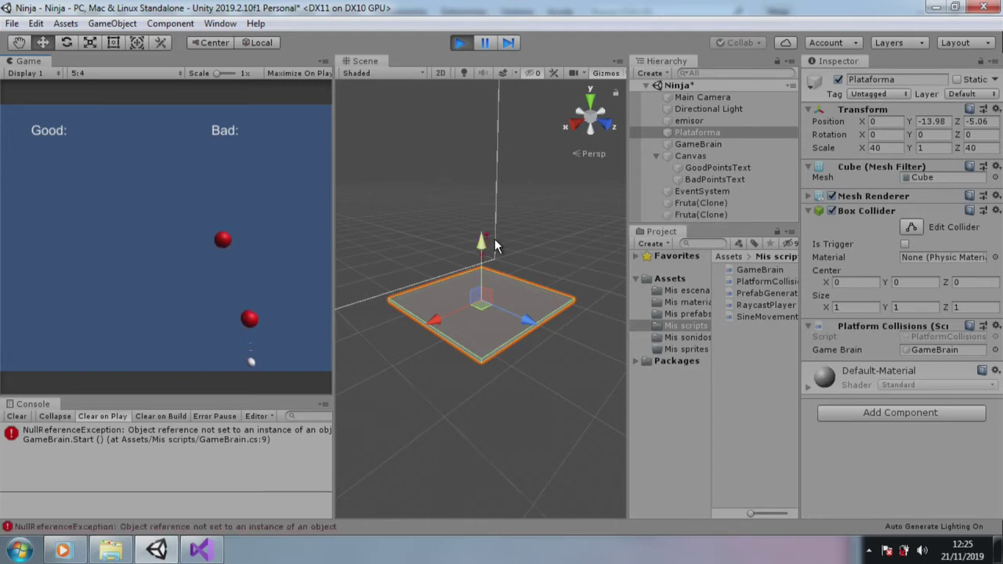
scroll(481, 301, up, 1)
scroll(484, 302, up, 2)
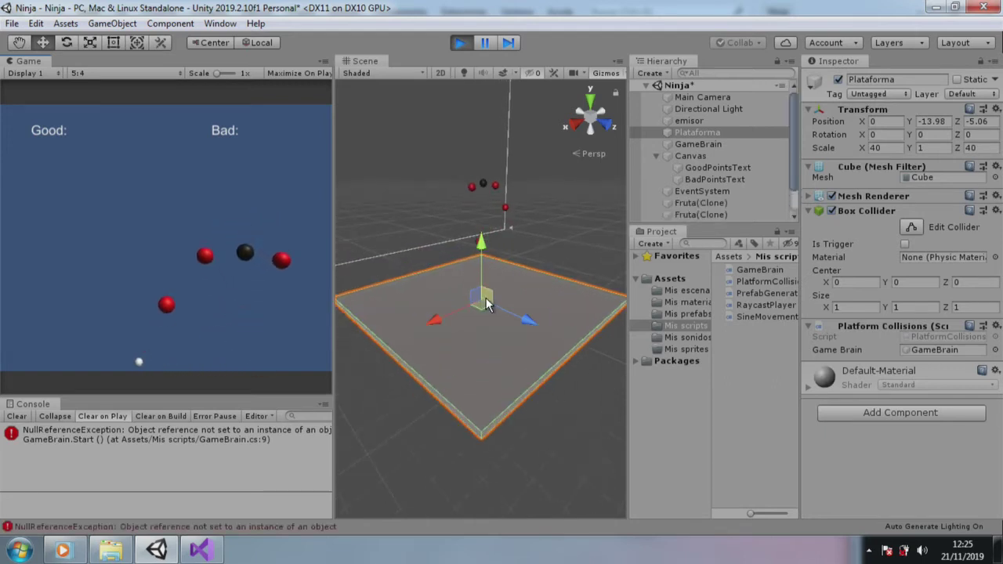
scroll(485, 301, up, 2)
scroll(485, 302, up, 2)
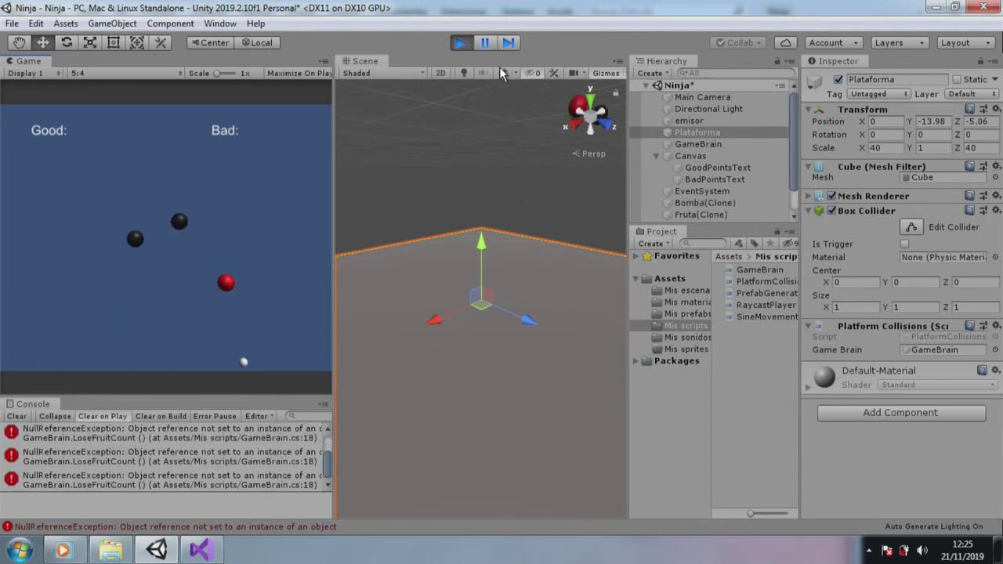
click(461, 42)
- Open GameBrain.cs at the line raising the NullReferenceException from the Console
click(161, 439)
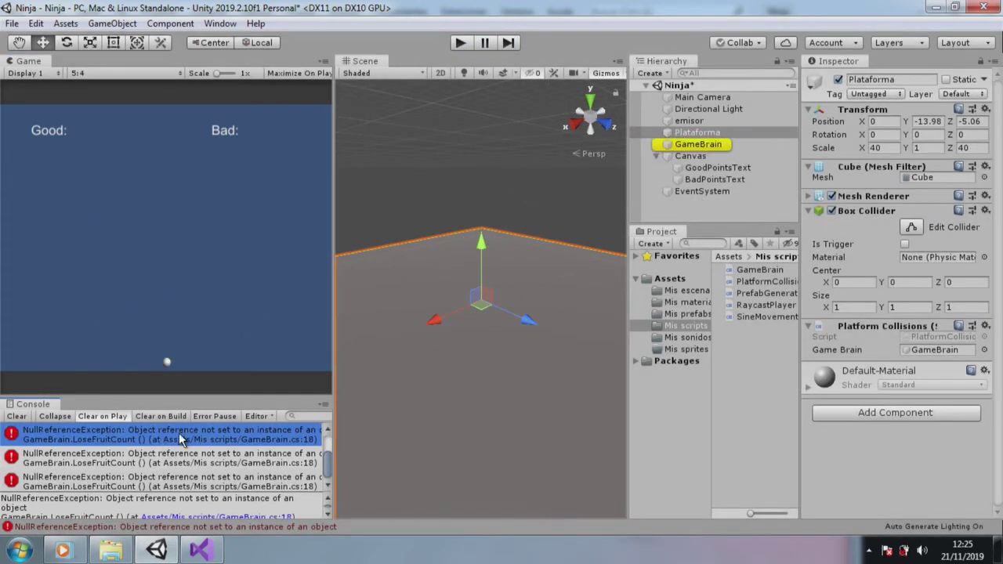
double_click(315, 437)
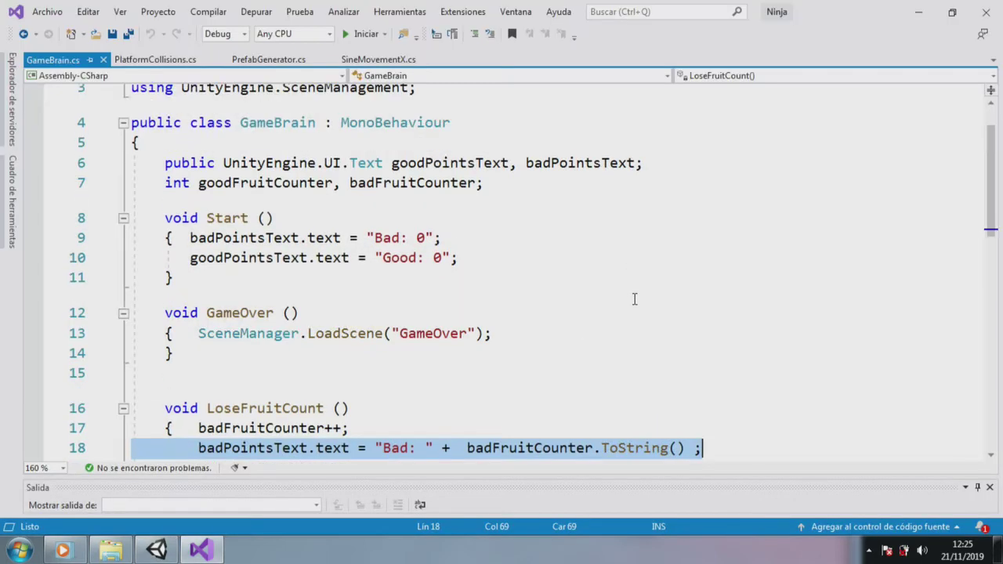
scroll(635, 299, down, 3)
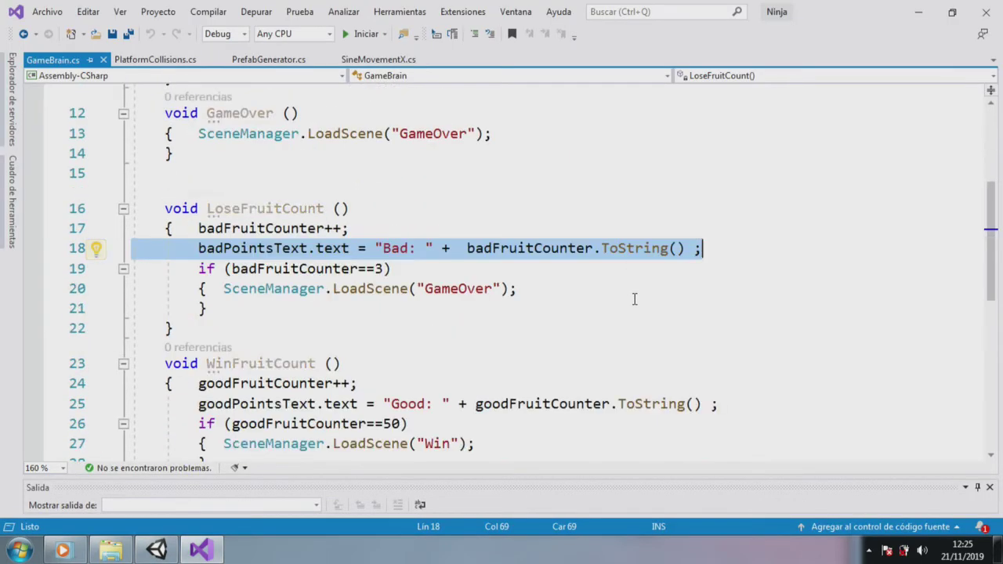
- Assign GoodPointsText and BadPointsText to GameBrain's Good and Bad Points Text fields
key(alt+Tab)
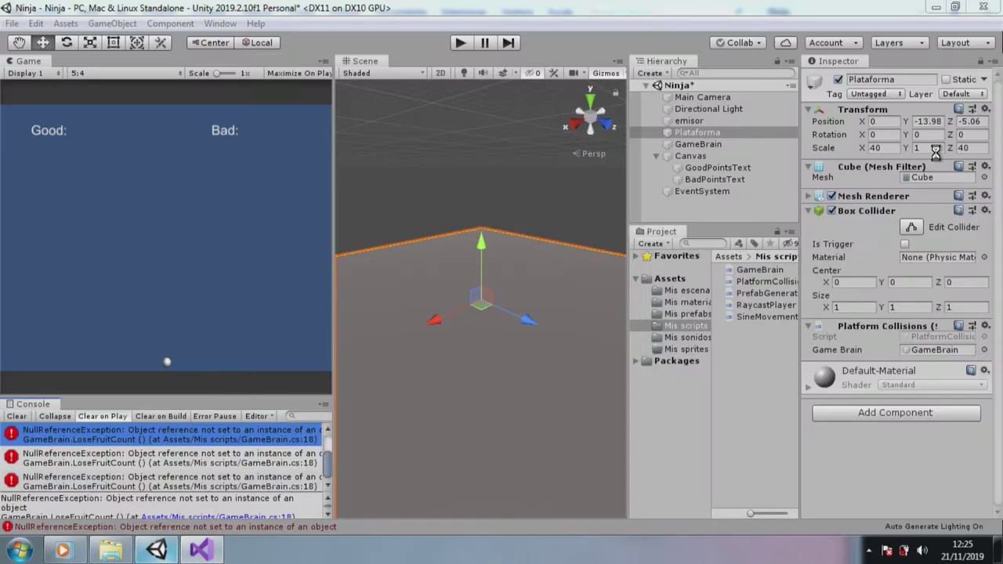
key(Down)
key(Down)
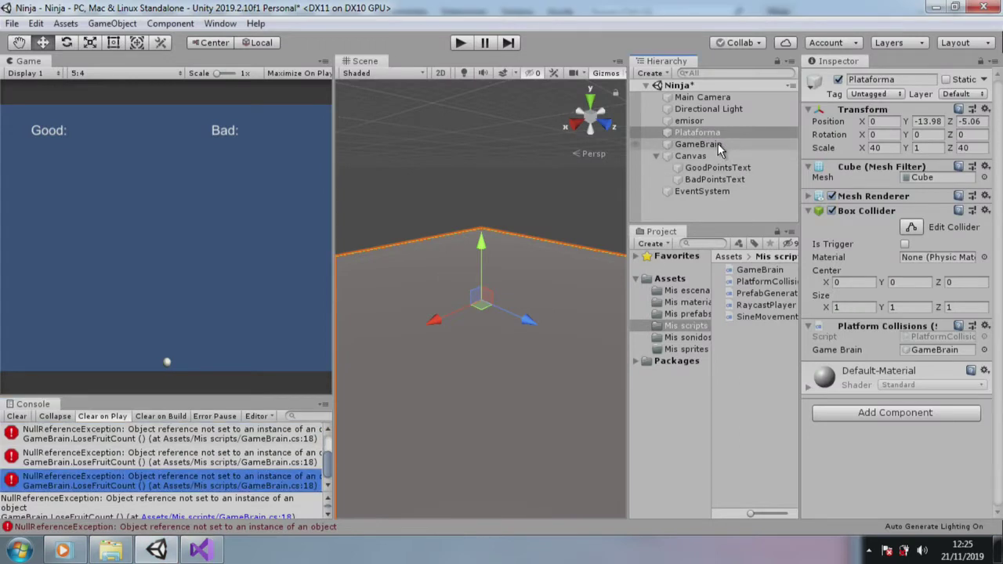
click(717, 143)
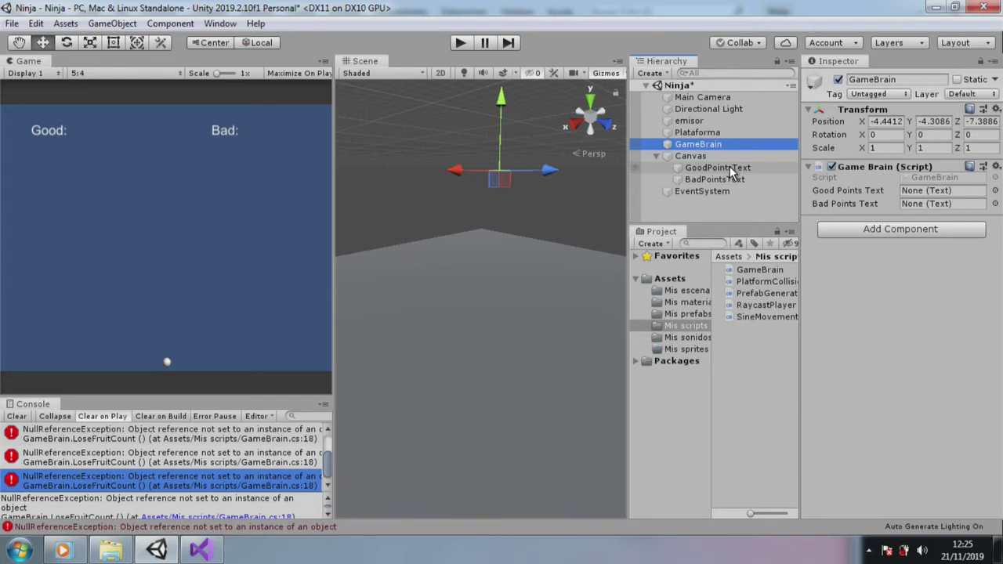
drag(721, 166, 929, 201)
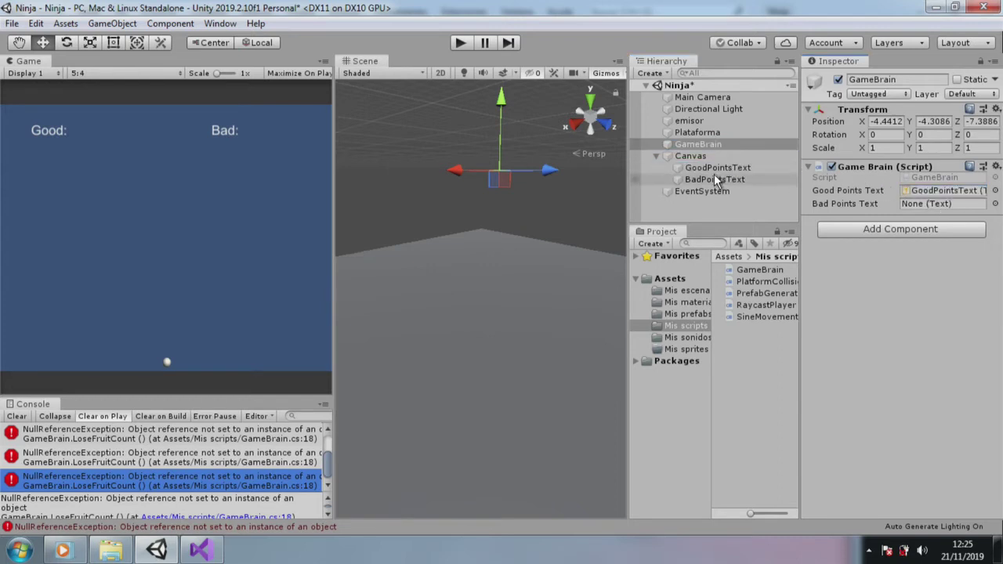
drag(714, 177, 924, 208)
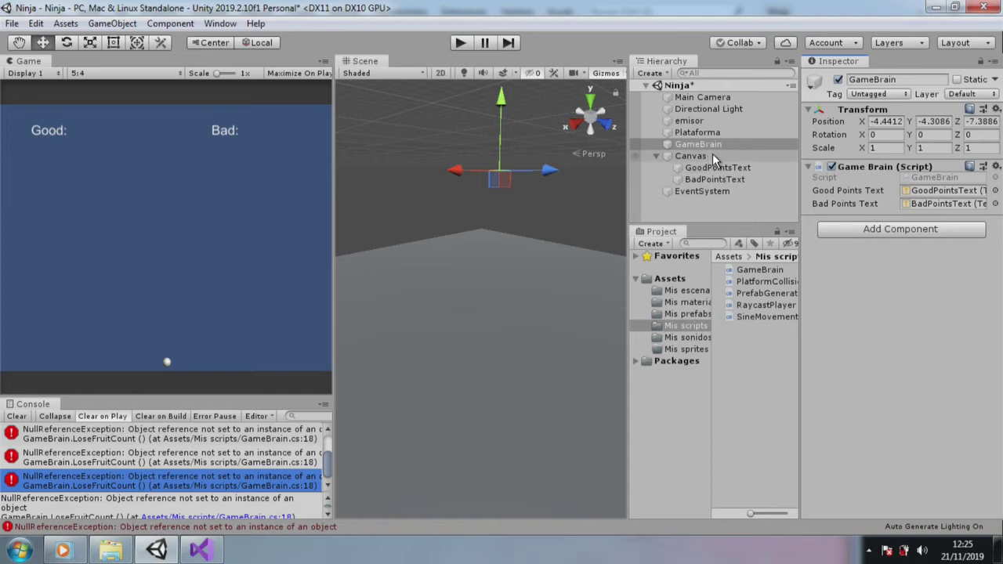
- Inspect Plataforma, emisor, GameBrain and Main Camera in turn
click(713, 133)
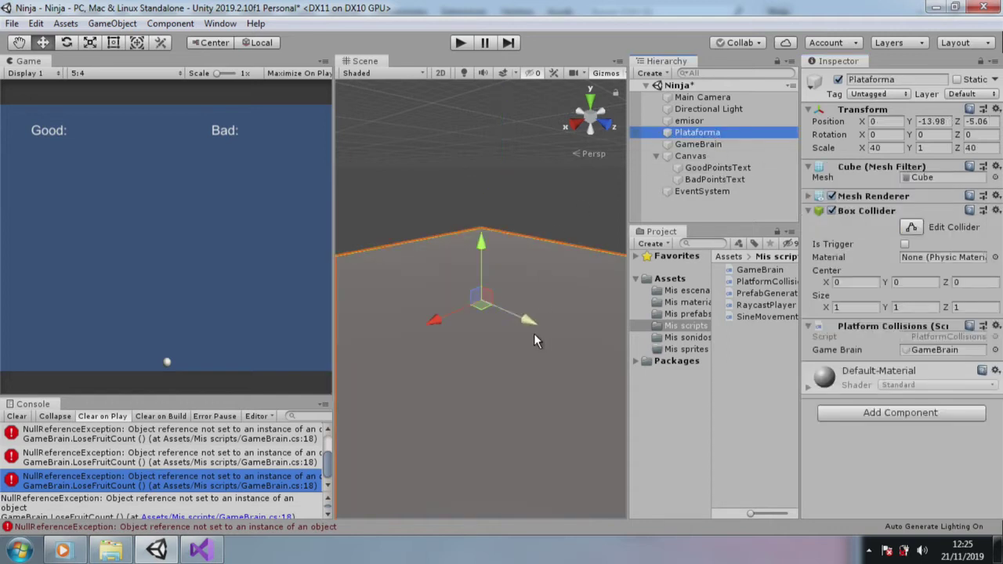
double_click(688, 121)
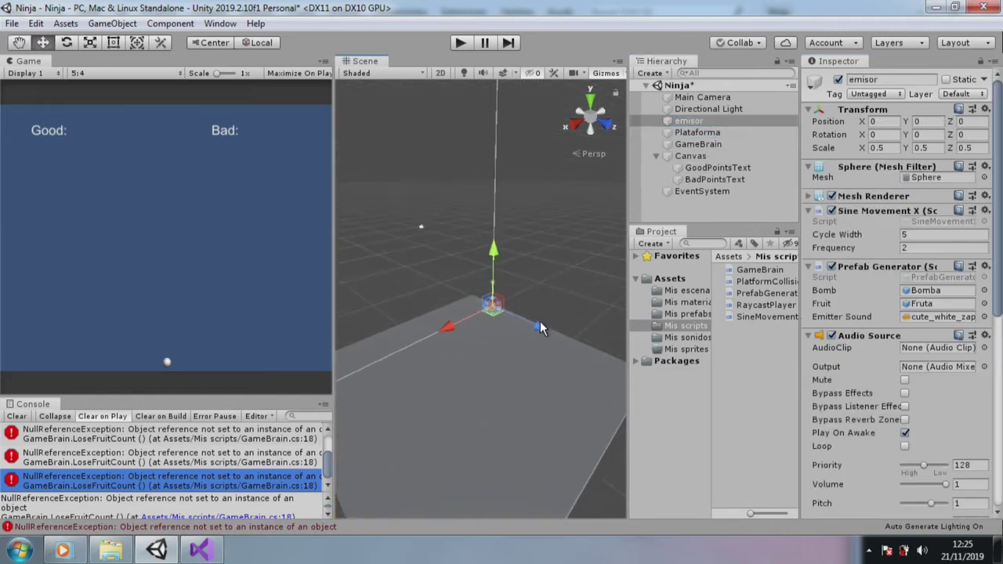
click(698, 133)
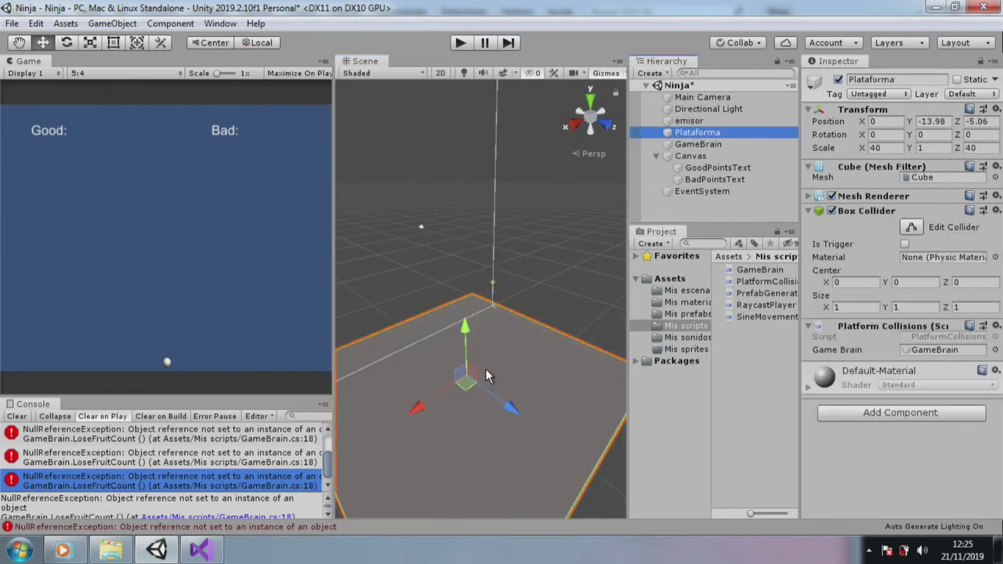
click(715, 145)
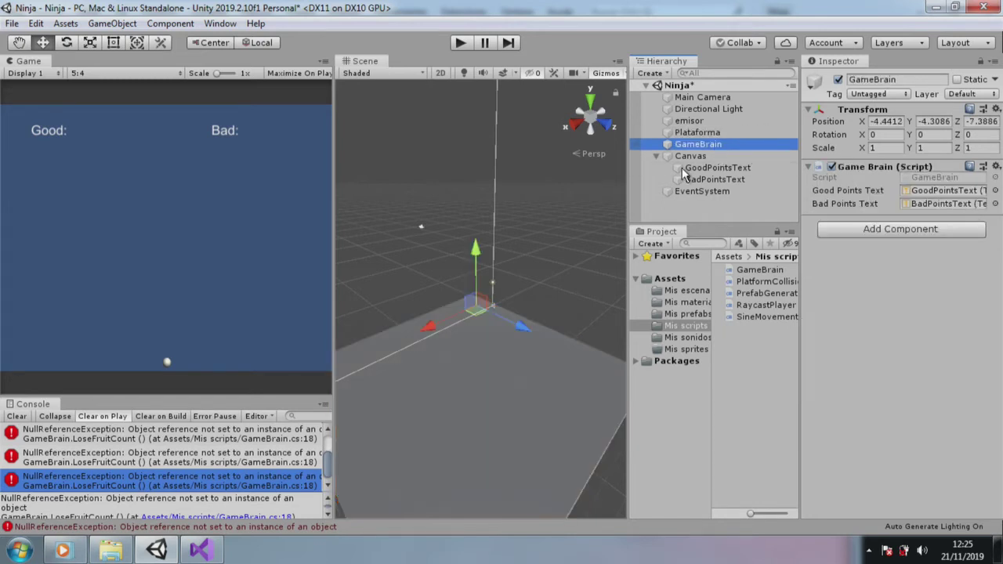
click(711, 100)
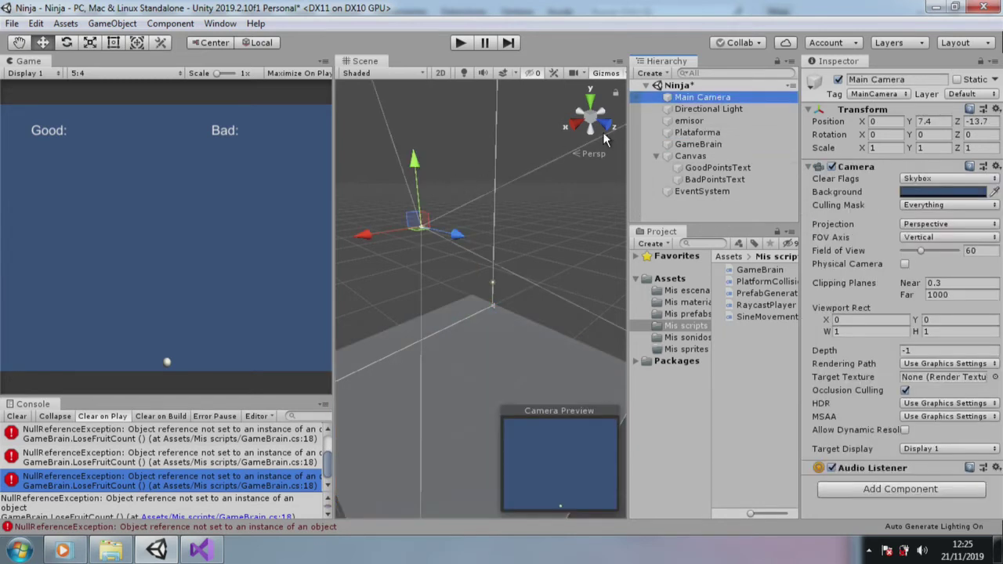
- Move the Main Camera lower and closer, then run a quick play test
drag(413, 160, 420, 187)
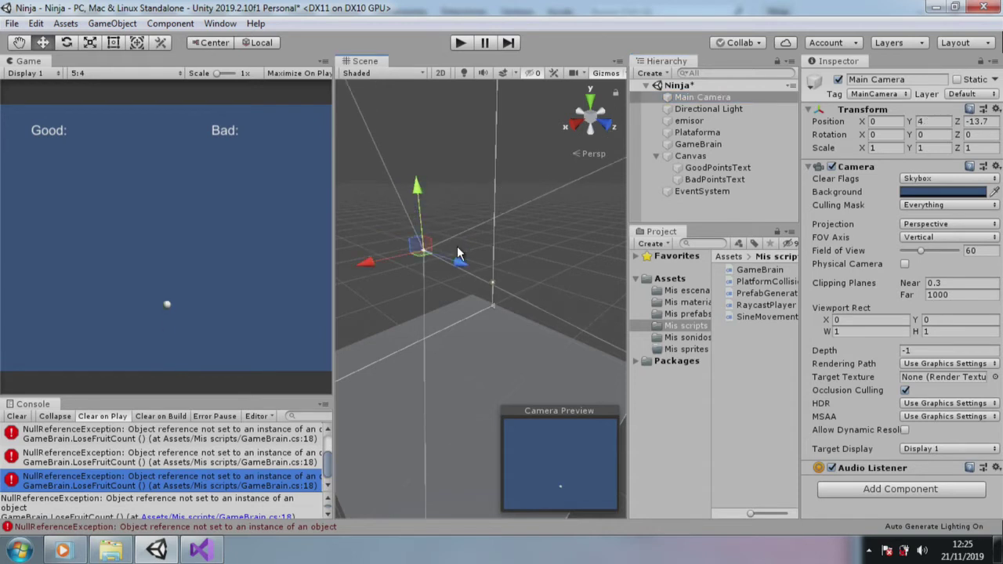
drag(462, 254, 489, 288)
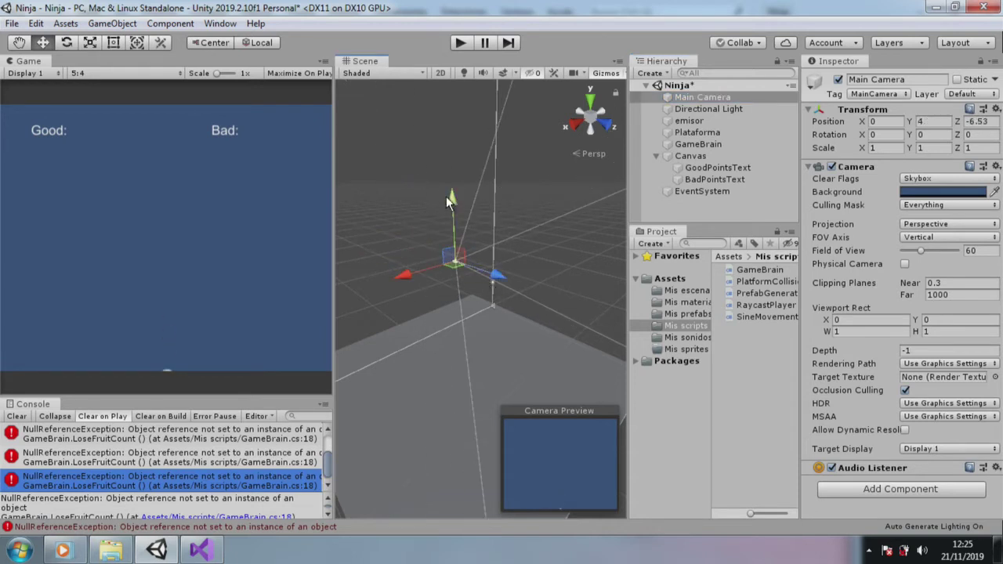
drag(449, 200, 450, 196)
click(458, 43)
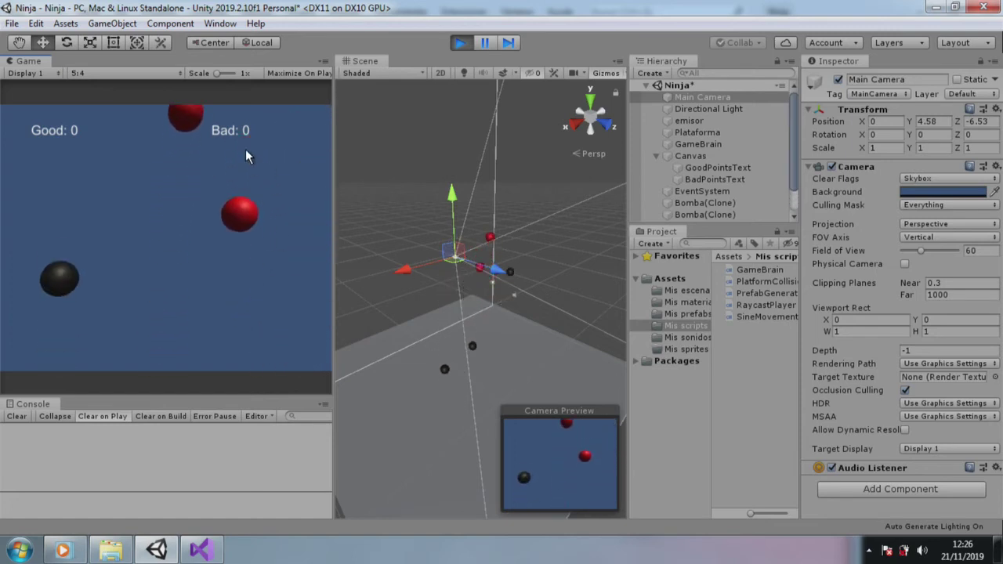
click(460, 43)
- Pull the camera back to Z -8.8 and move the platform to Y -3.6, Z -14.4
mouse_move(501, 271)
mouse_down()
mouse_move(439, 223)
mouse_move(452, 96)
mouse_up()
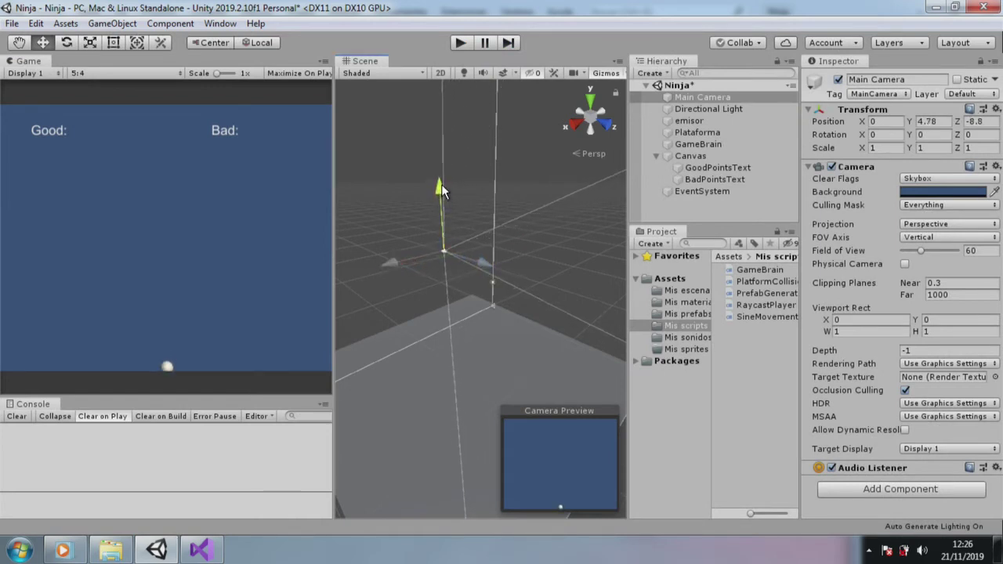
click(497, 350)
drag(468, 332, 463, 281)
drag(507, 343, 458, 321)
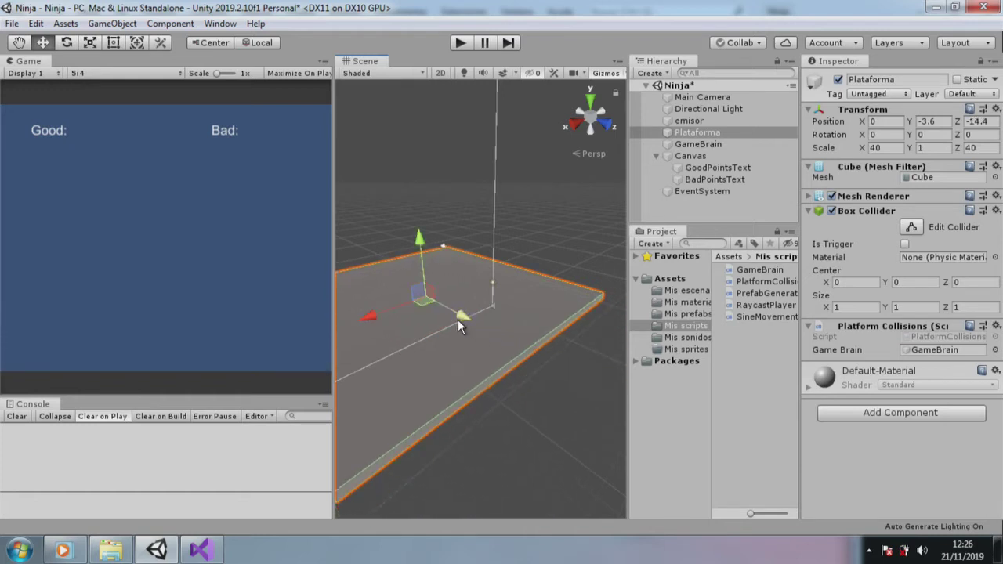
click(463, 45)
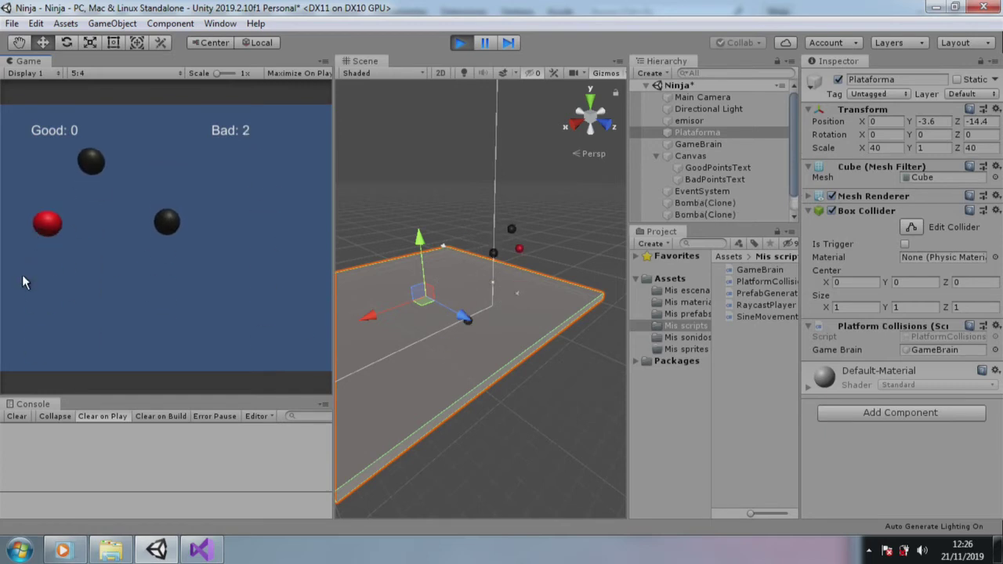
- Stop the game, lower the emisor's Audio Source volume to 0.2, and save the scene
click(462, 42)
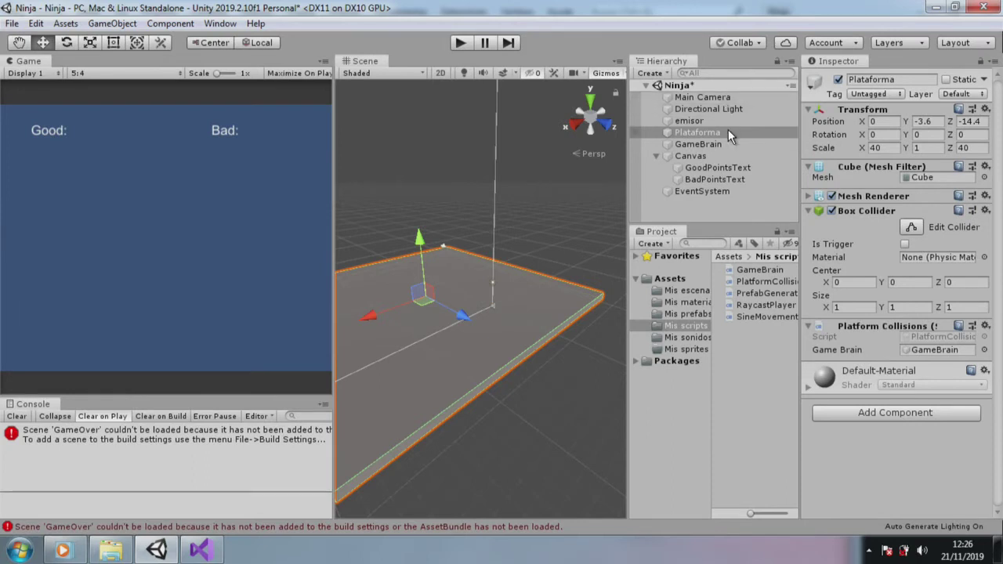
click(690, 121)
scroll(988, 326, down, 5)
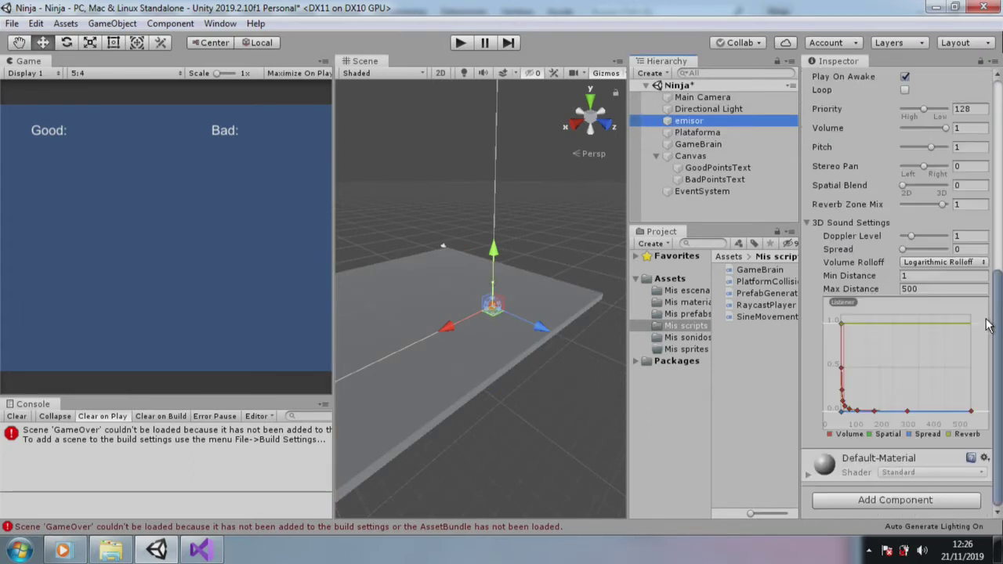
drag(928, 128, 911, 128)
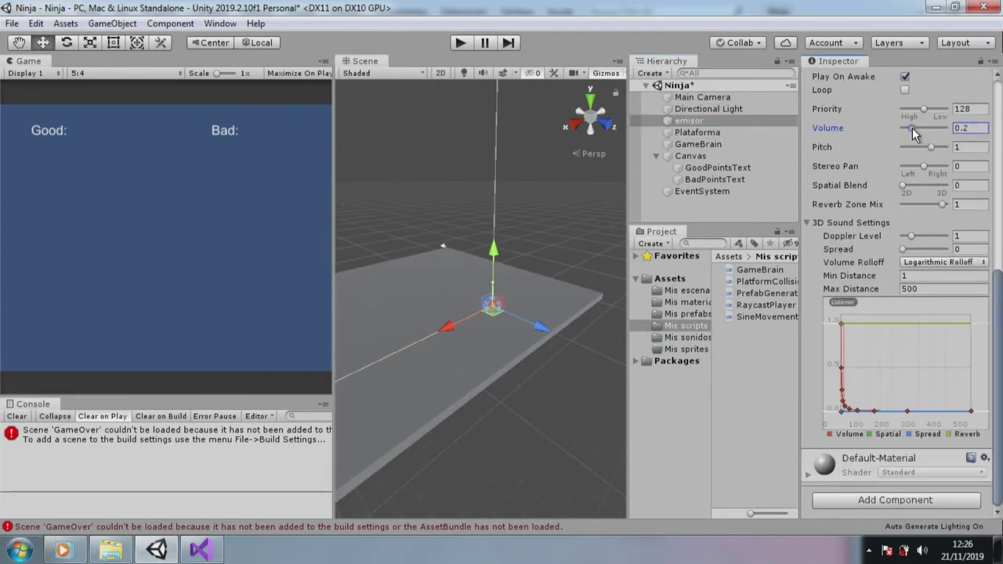
scroll(989, 332, up, 5)
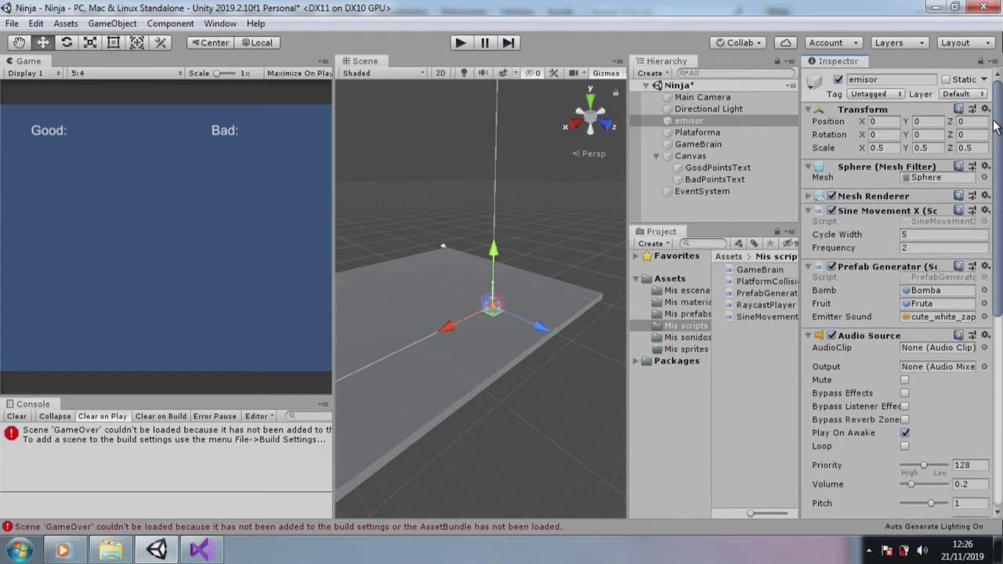
click(12, 24)
click(61, 77)
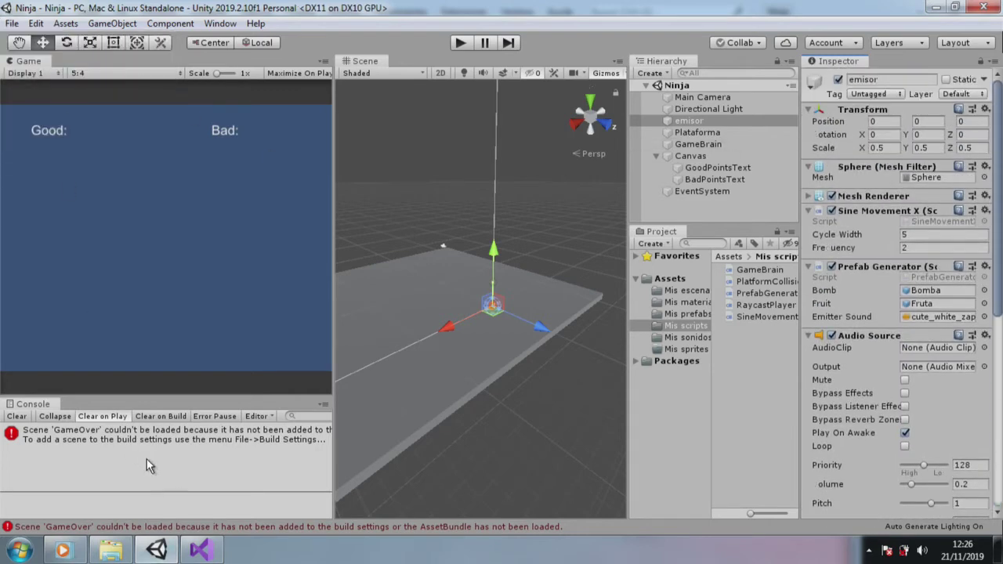
- Attach the RaycastPlayer script to Main Camera and open it for editing
click(724, 98)
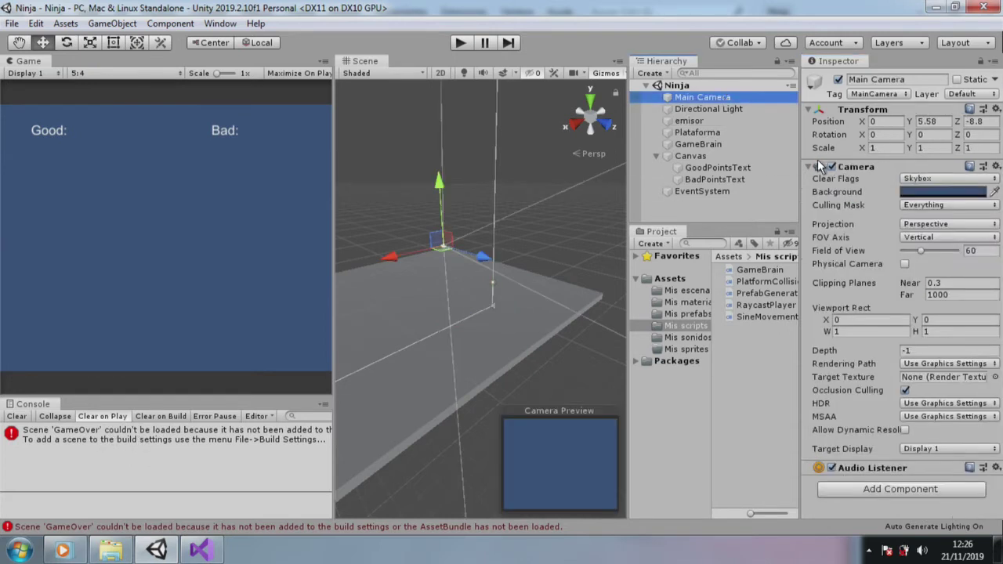
click(809, 167)
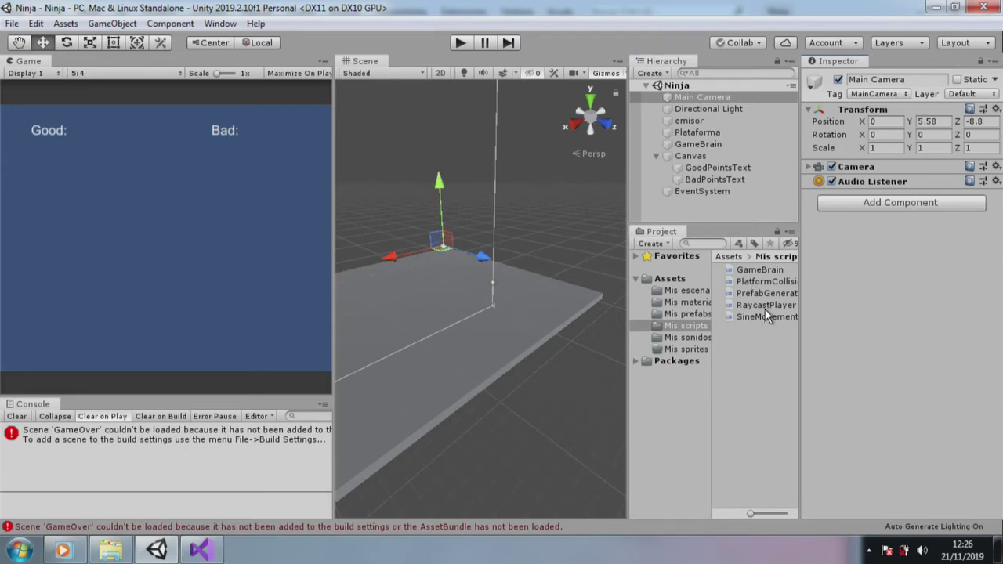
drag(765, 305, 890, 251)
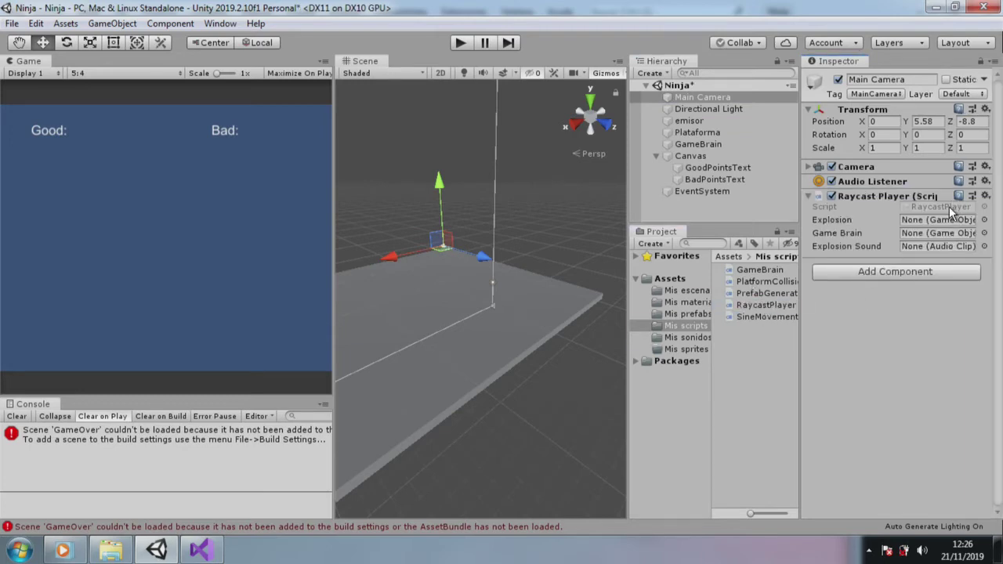
double_click(950, 210)
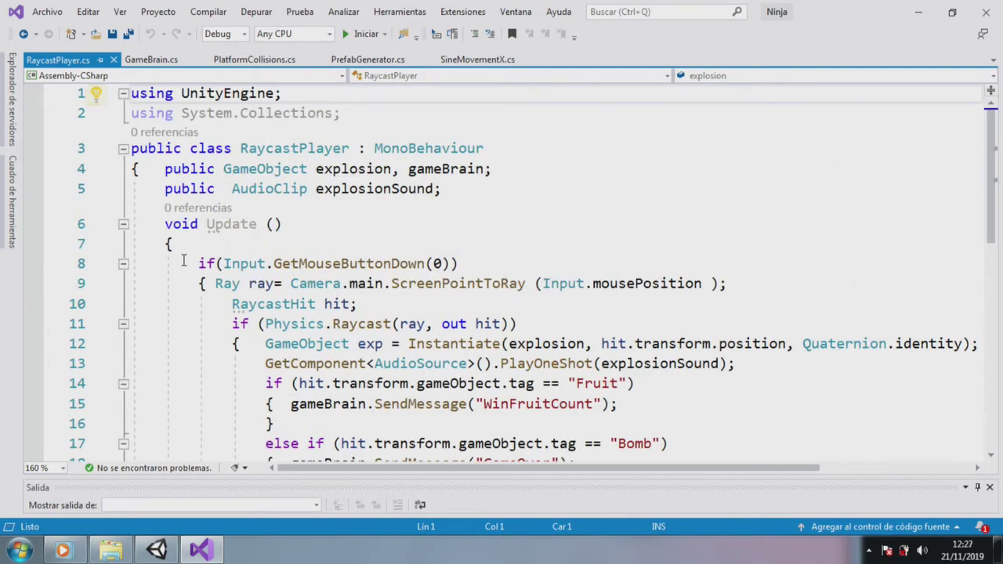
scroll(183, 260, down, 2)
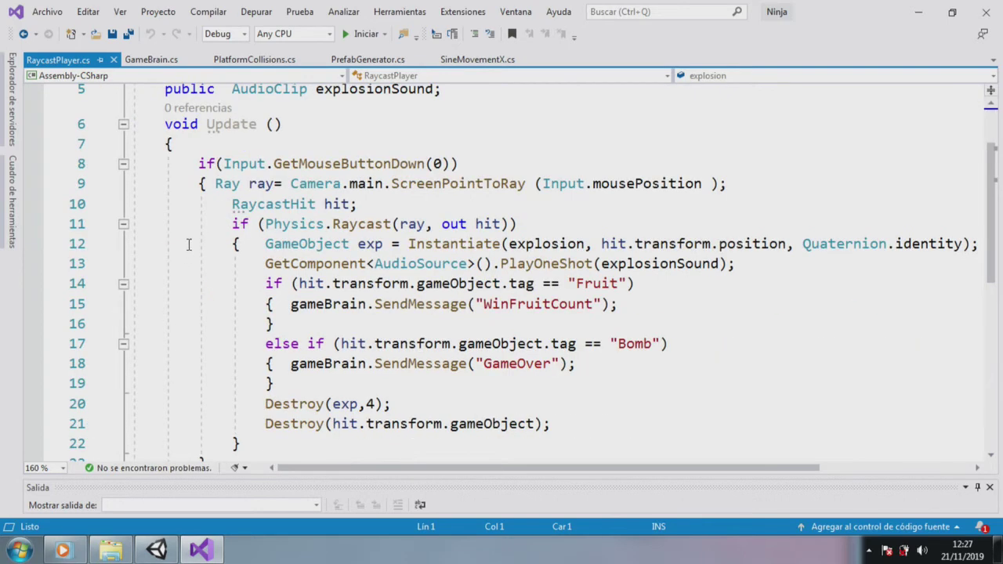
scroll(188, 245, down, 2)
drag(264, 174, 333, 265)
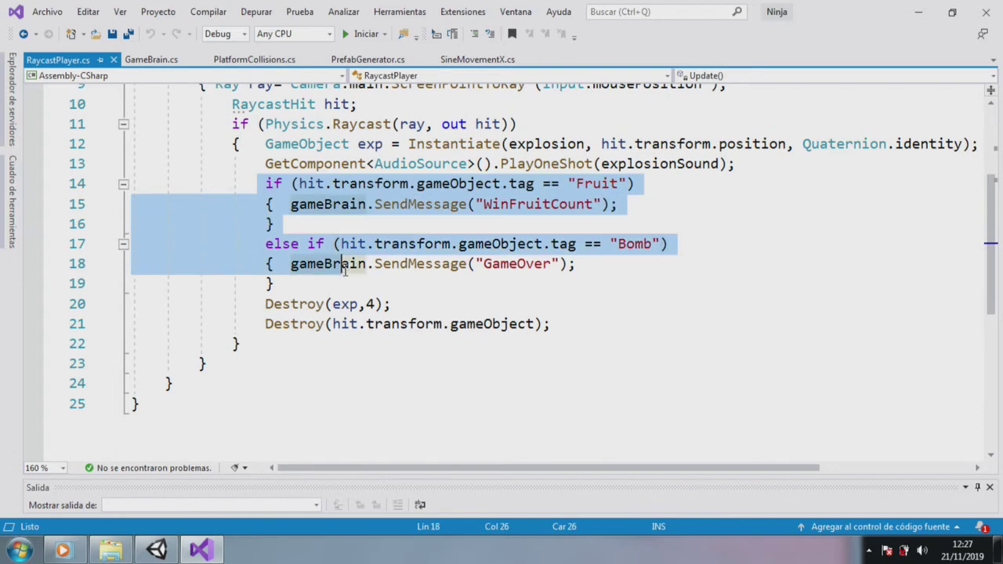
click(374, 344)
scroll(376, 337, up, 2)
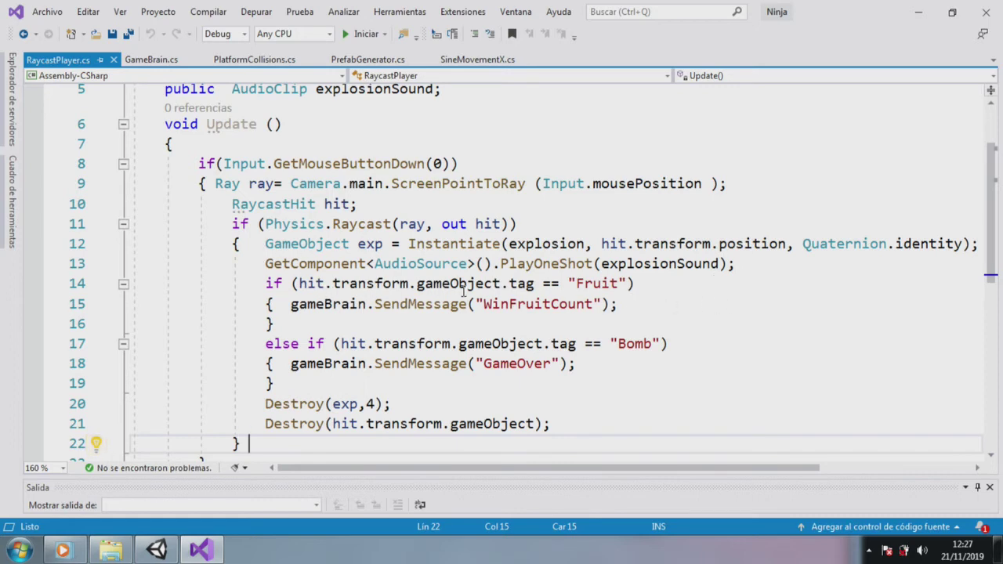
drag(291, 304, 618, 305)
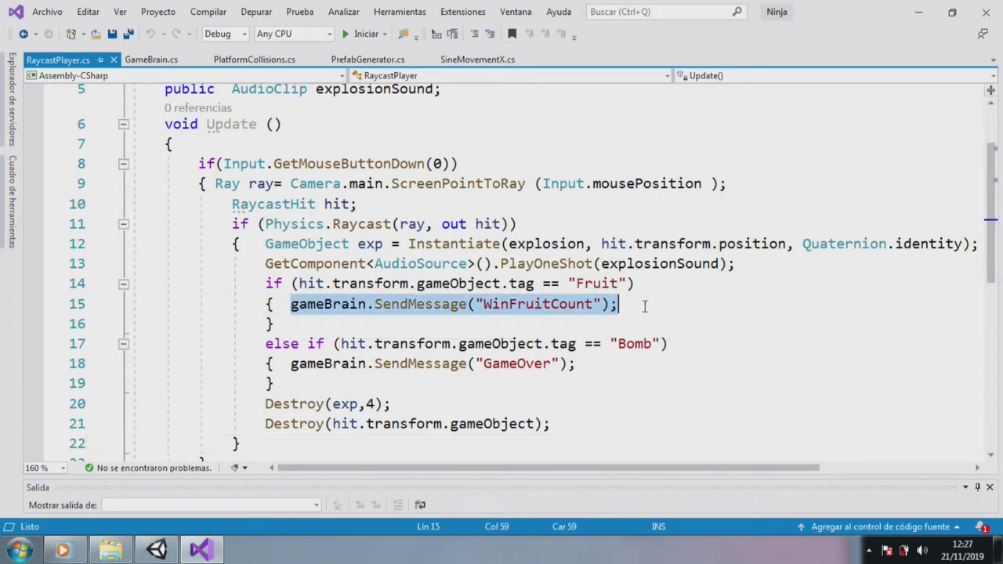
click(714, 323)
drag(291, 364, 574, 364)
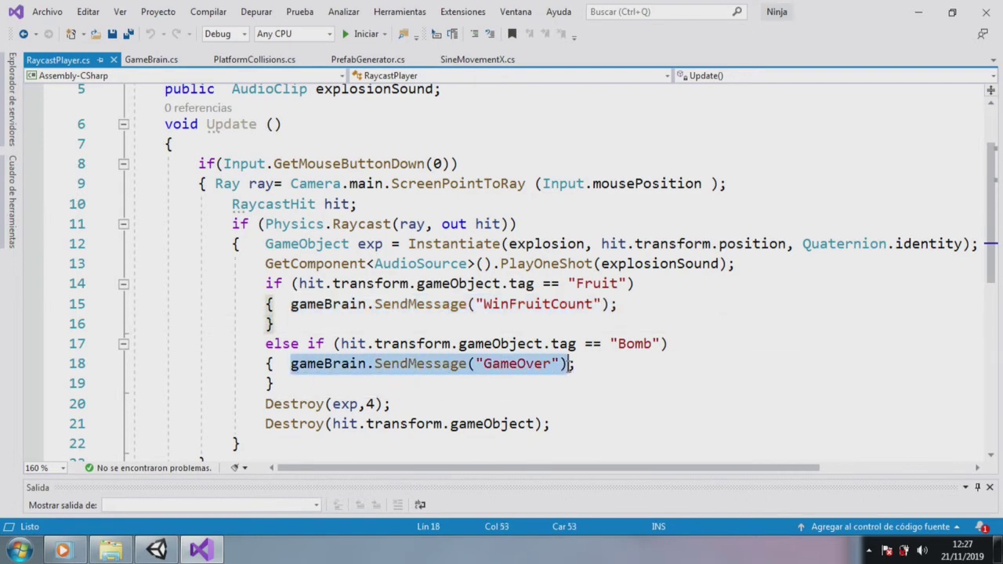
click(739, 380)
scroll(367, 280, down, 2)
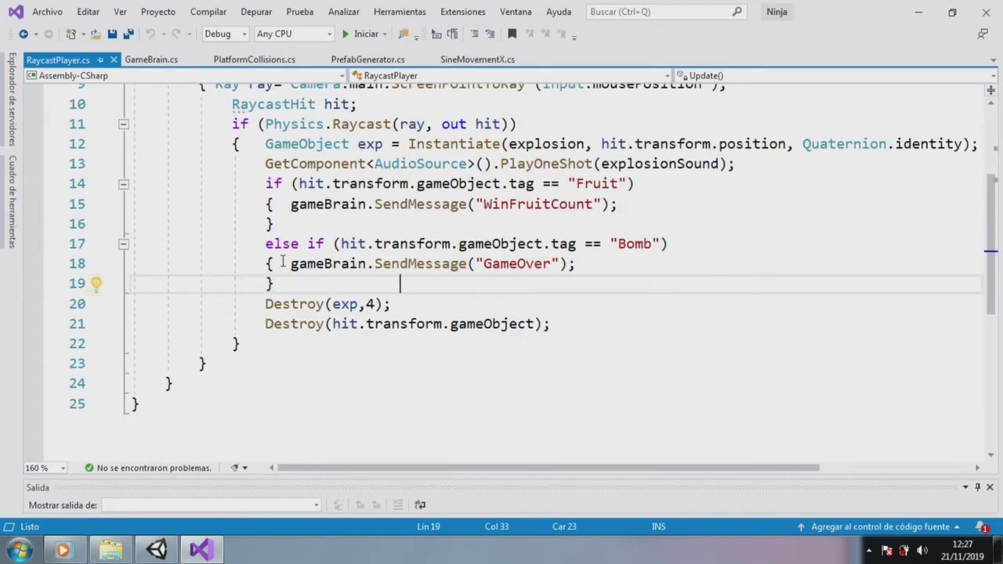
drag(594, 261, 288, 267)
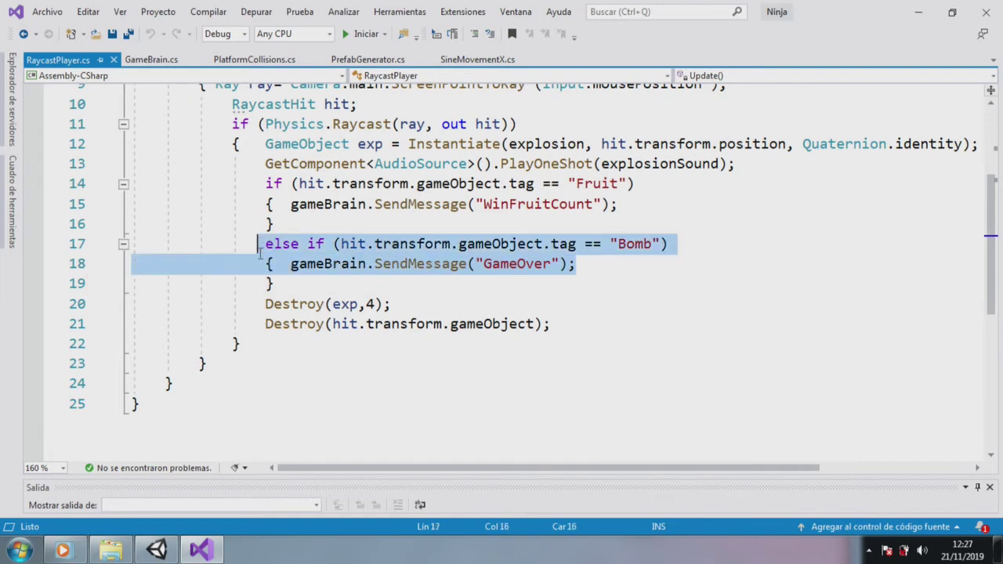
click(635, 318)
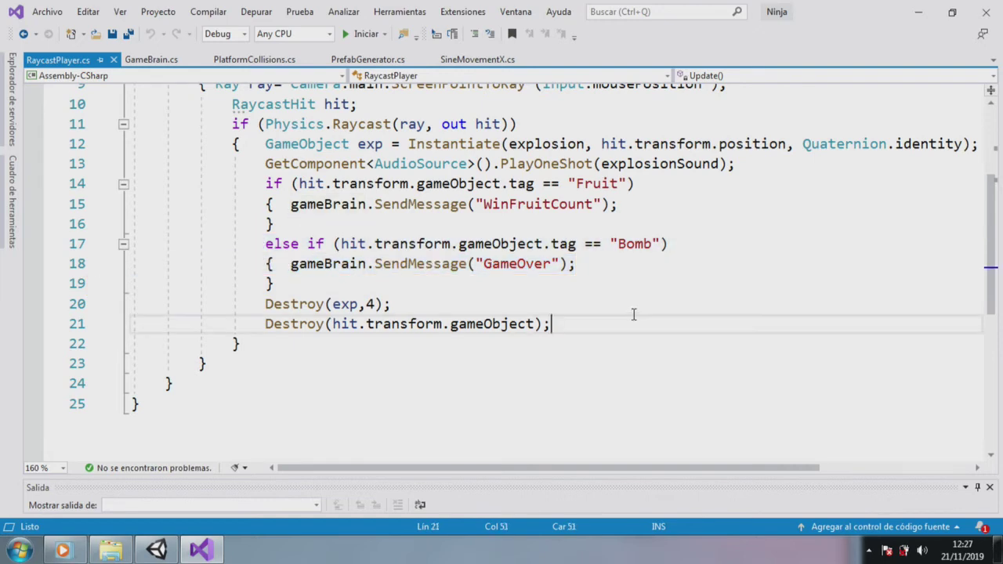
click(158, 53)
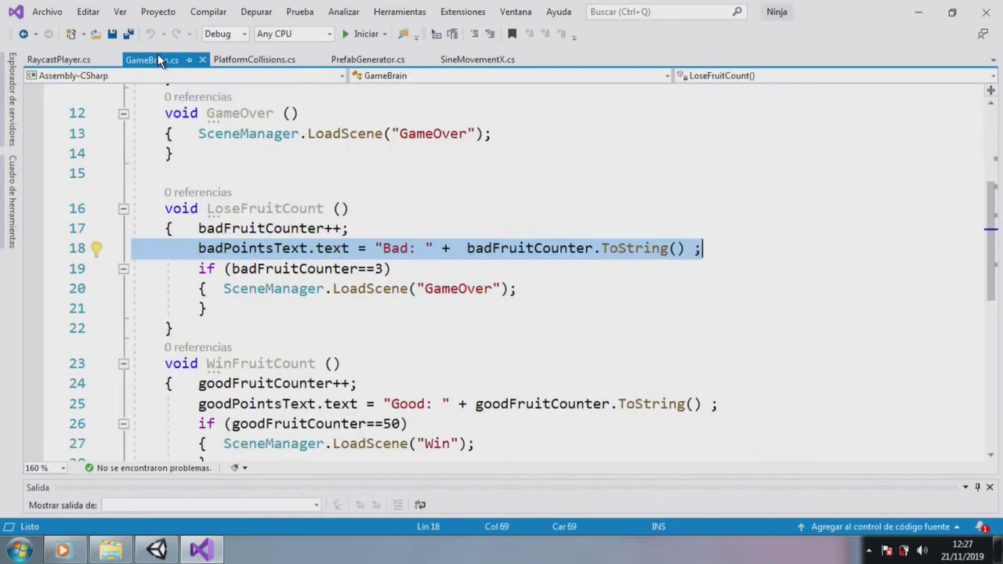
- Review GameBrain's score text and fruit counter declarations and its Start method
scroll(791, 341, up, 3)
click(788, 342)
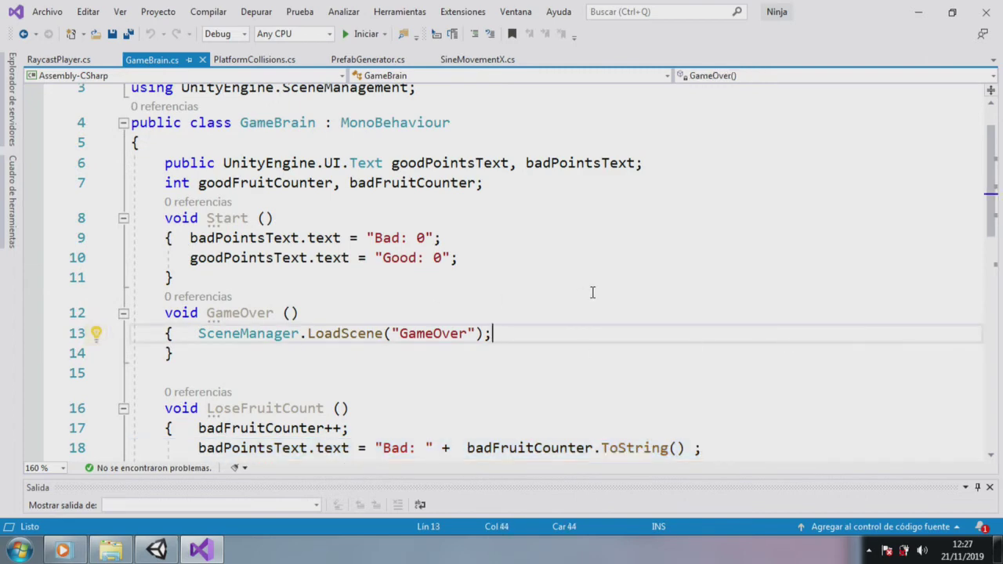
scroll(599, 287, up, 1)
drag(165, 206, 592, 239)
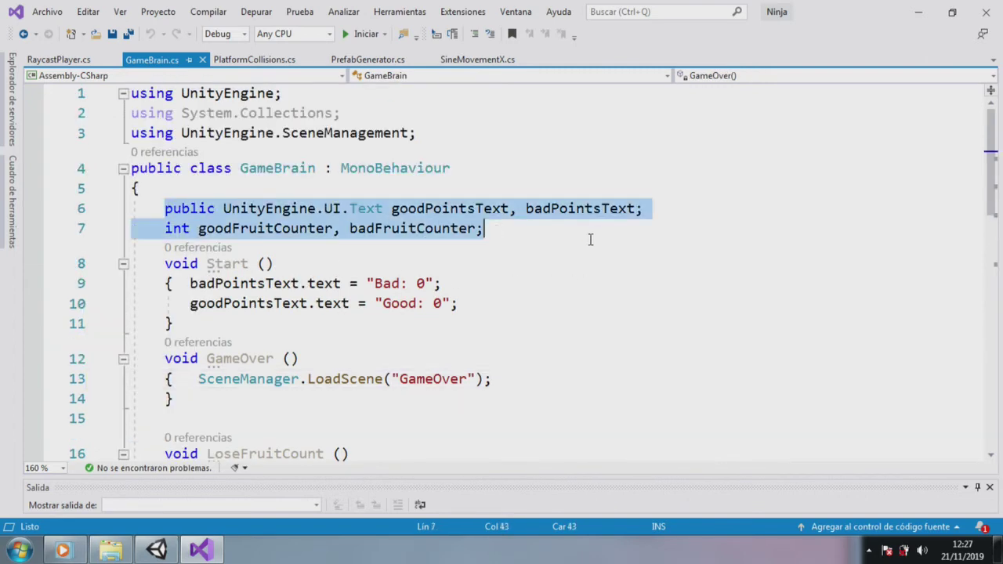
click(744, 263)
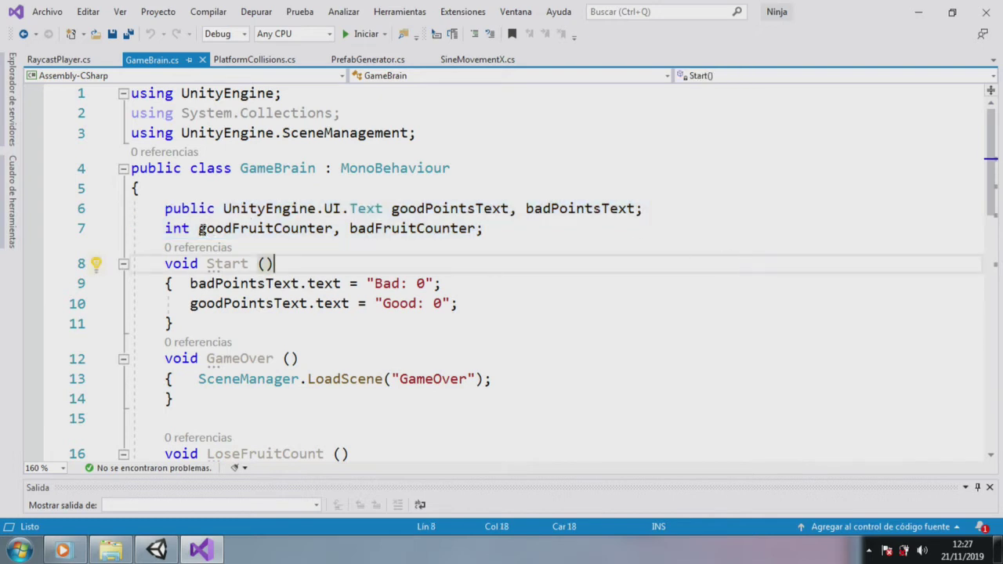
mouse_move(199, 228)
mouse_down()
mouse_move(339, 229)
mouse_move(539, 251)
mouse_up()
click(502, 232)
- Go over GameOver's scene-loading line and the whole LoseFruitCount method
scroll(650, 328, down, 2)
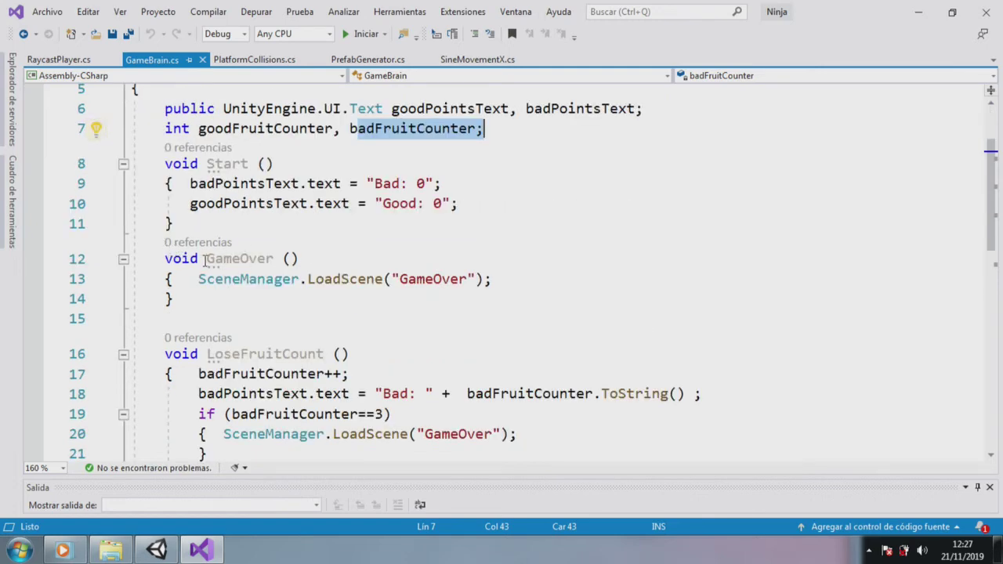
drag(205, 259, 272, 259)
click(350, 292)
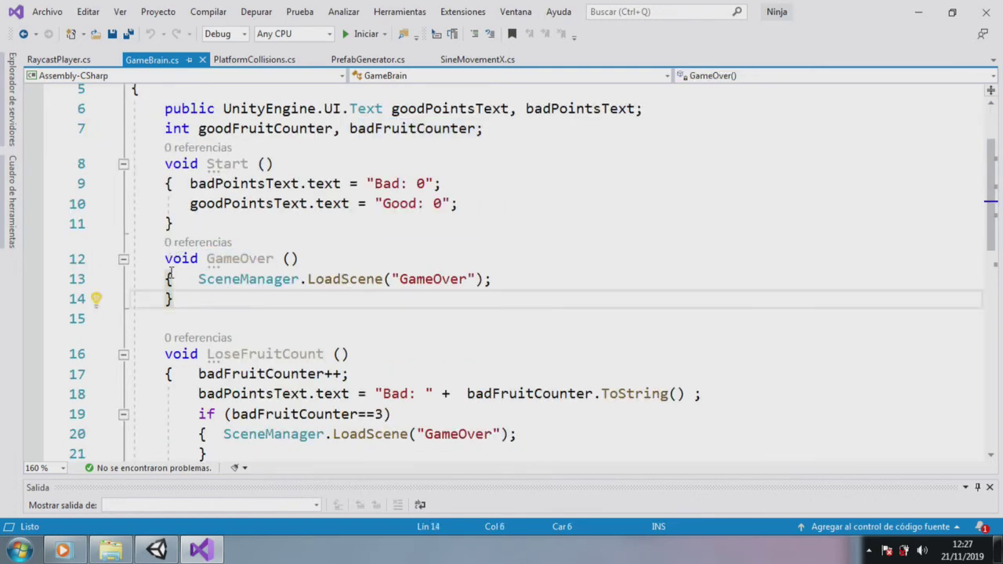
drag(197, 280, 528, 278)
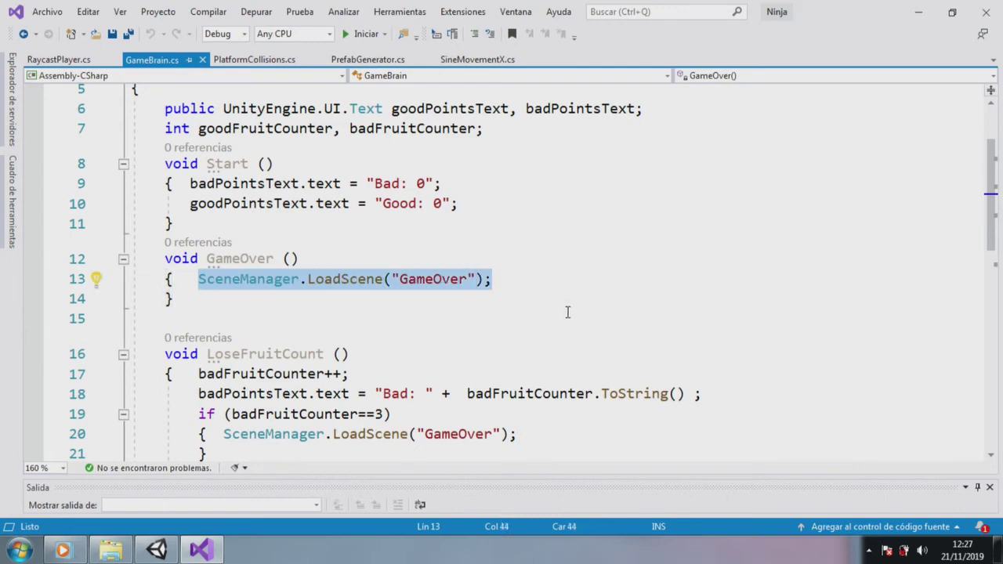
scroll(517, 272, down, 2)
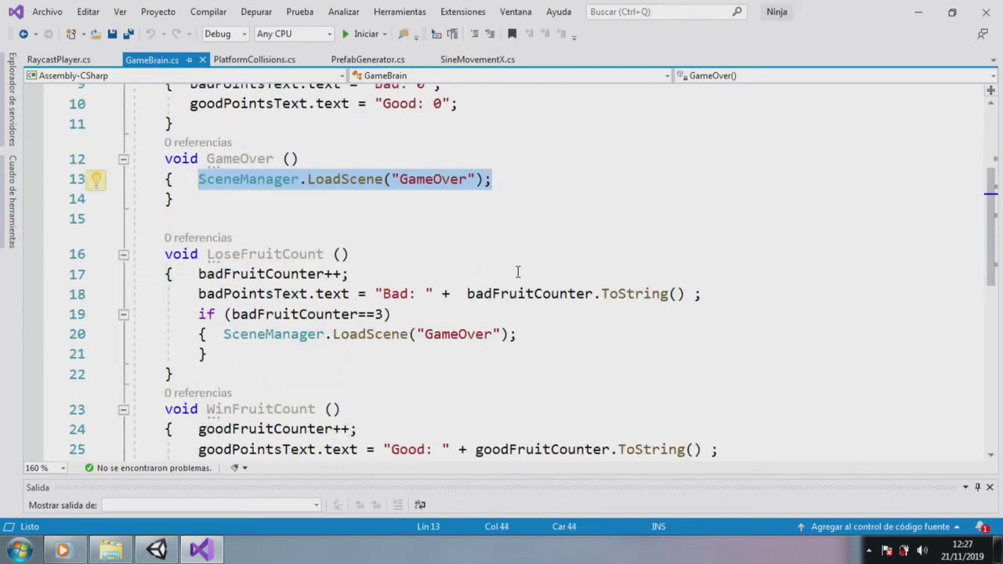
scroll(517, 272, down, 2)
scroll(517, 271, down, 2)
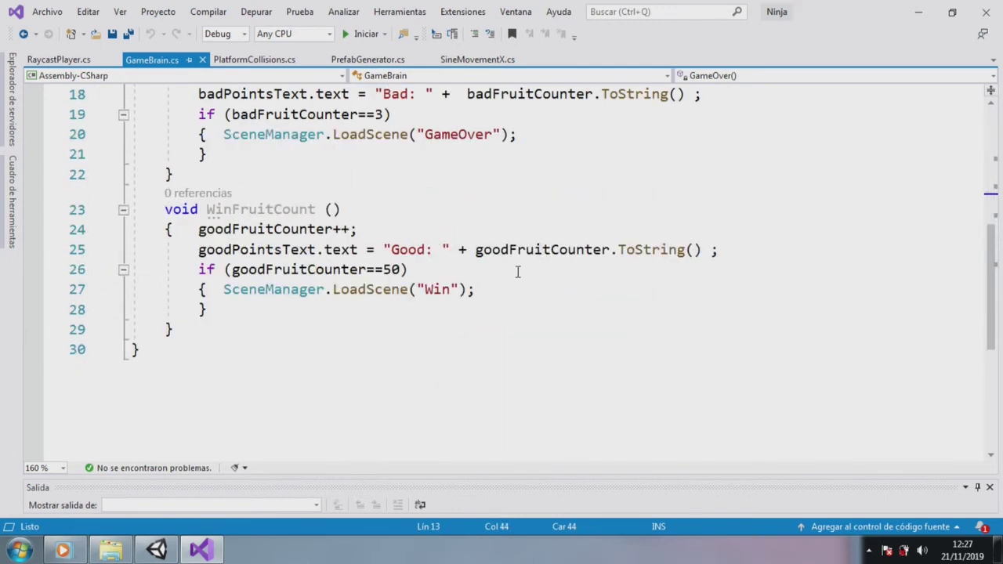
scroll(517, 272, up, 2)
drag(164, 154, 220, 273)
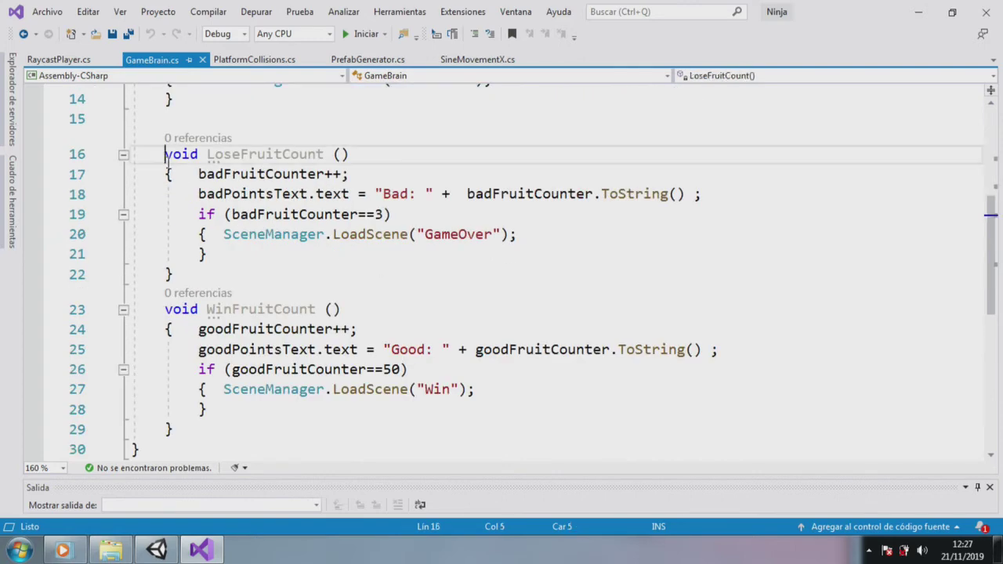
- Glance at RaycastPlayer.cs, then switch to PlatformCollisions.cs
click(57, 59)
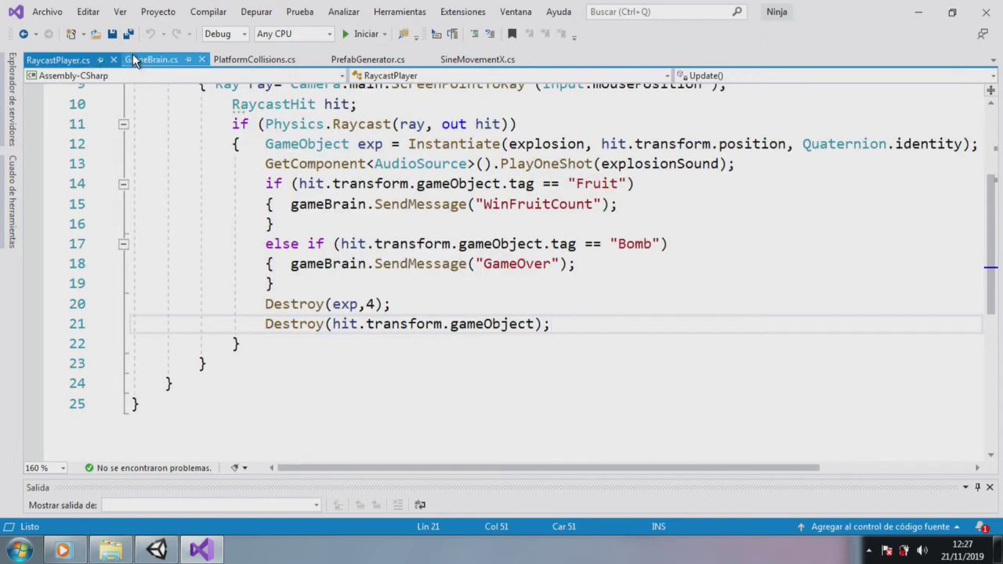
click(137, 61)
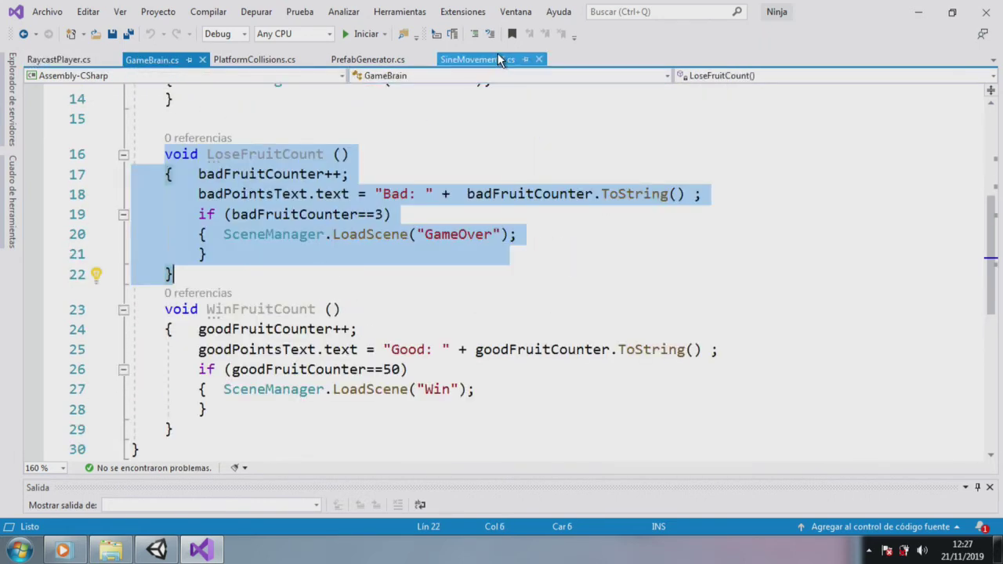
click(282, 60)
- Highlight the LoseFruitCount message name on line 10 of PlatformCollisions.cs, then show GameBrain.cs
click(529, 394)
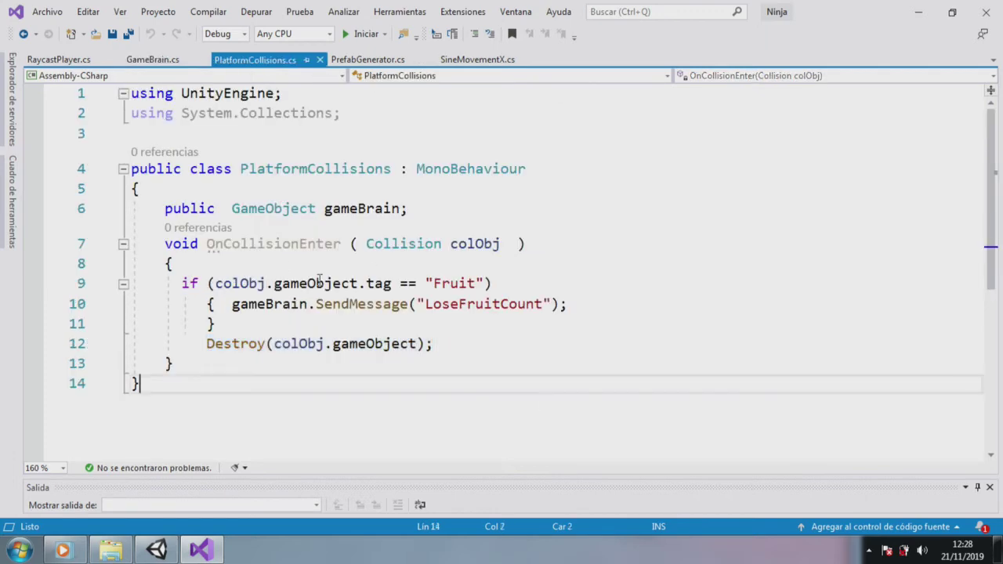
click(232, 305)
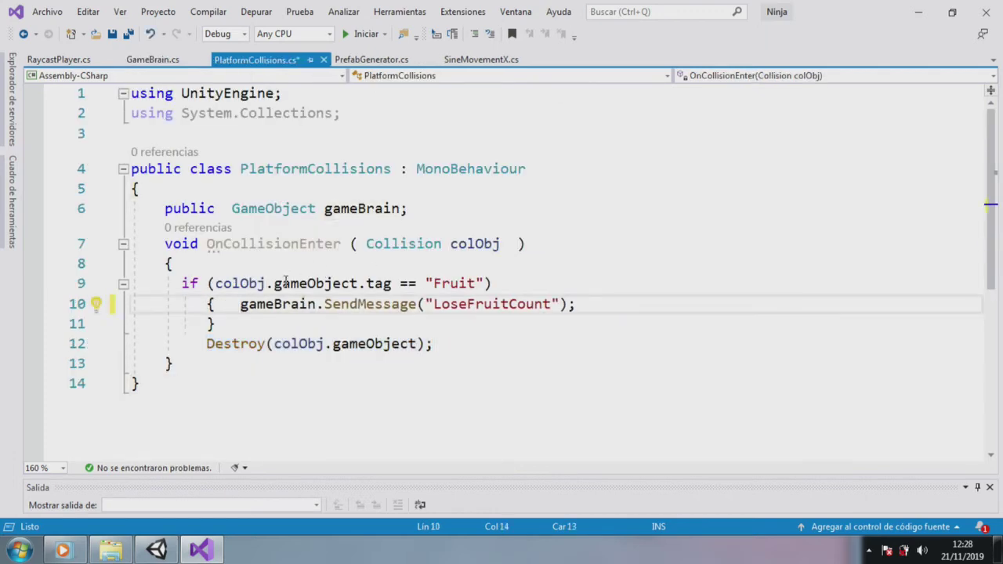
drag(564, 305, 434, 305)
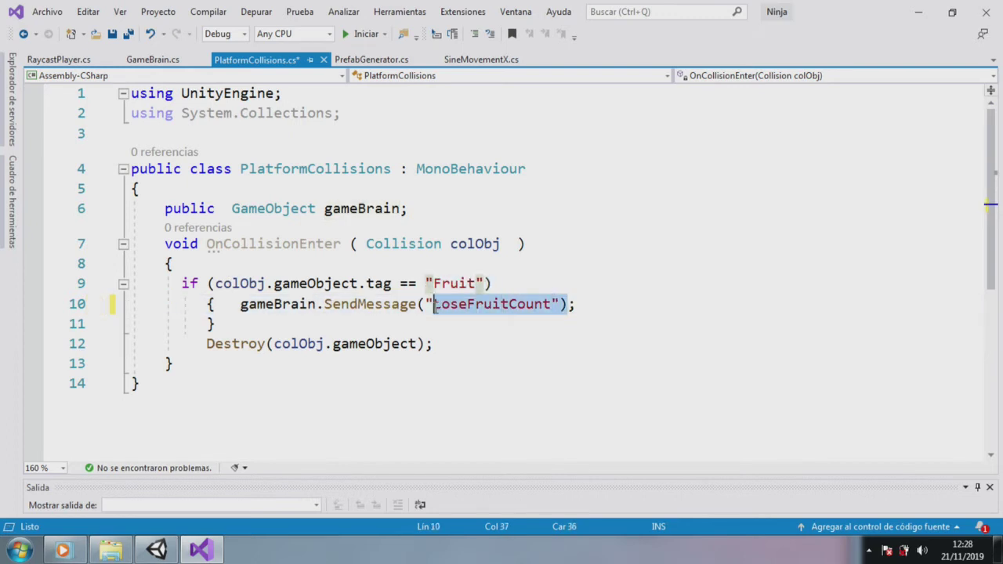
click(142, 60)
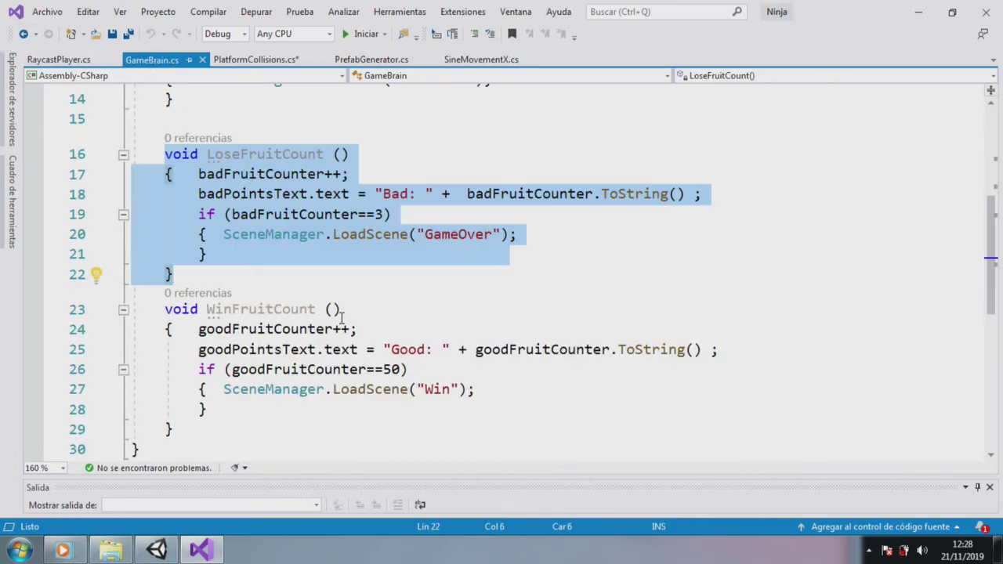
- Review LoseFruitCount in GameBrain.cs: its lose limit of 3 and the GameOver scene load
click(339, 309)
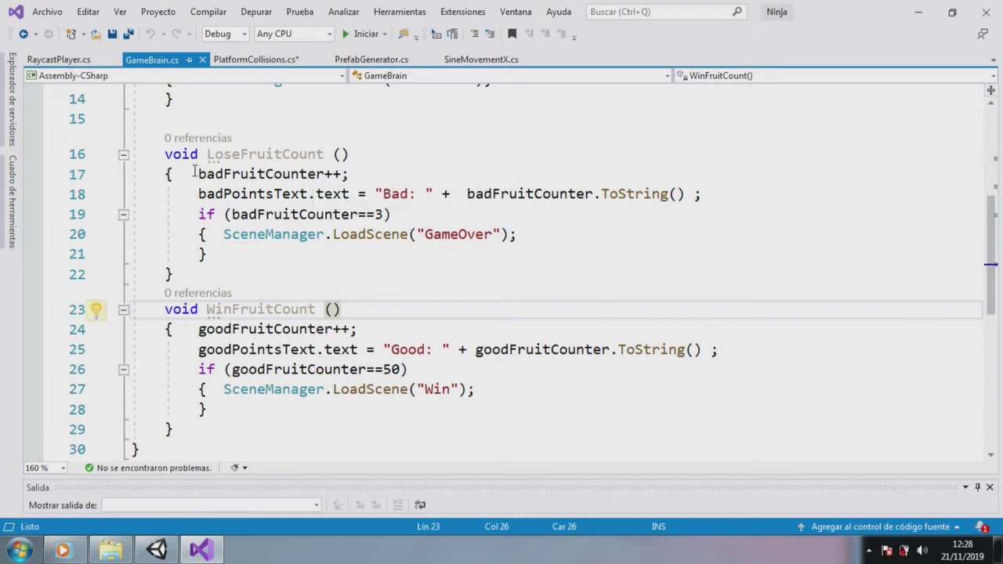
click(379, 214)
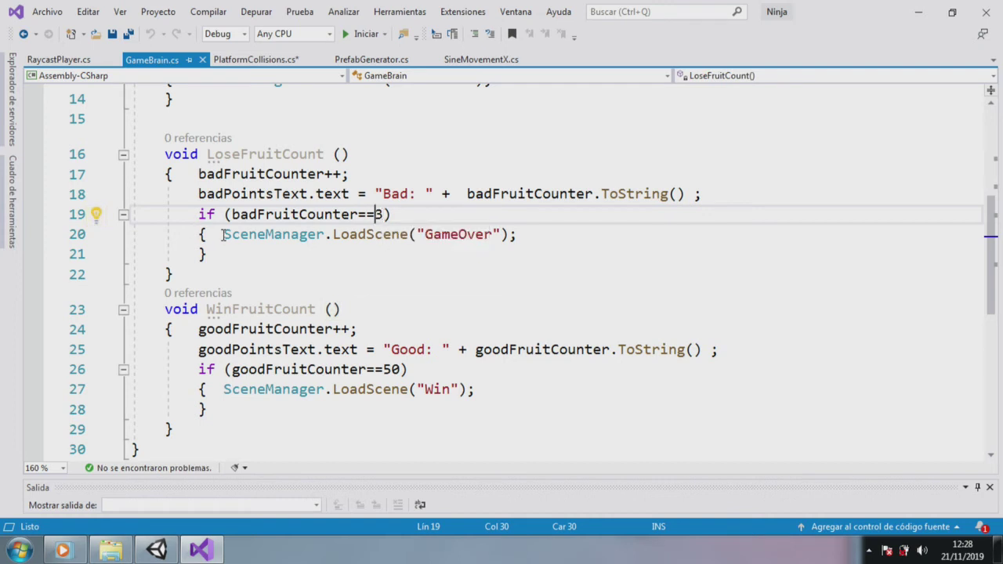
drag(222, 234, 549, 235)
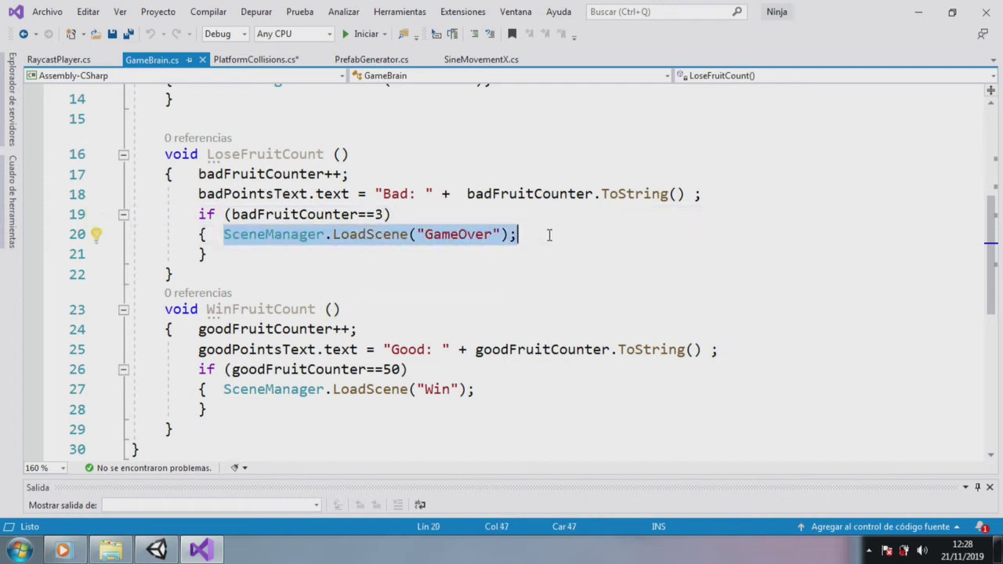
click(549, 235)
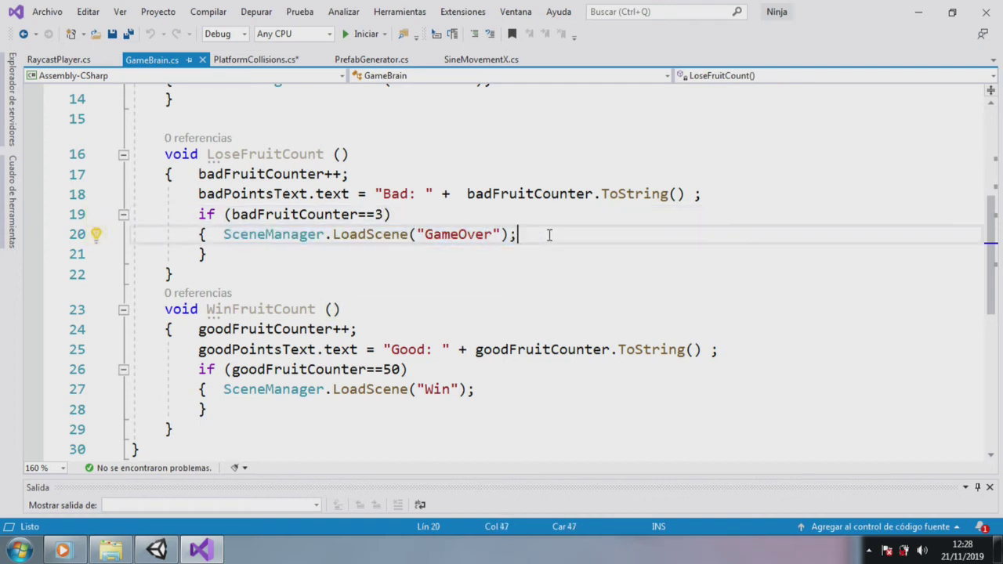
scroll(551, 321, down, 2)
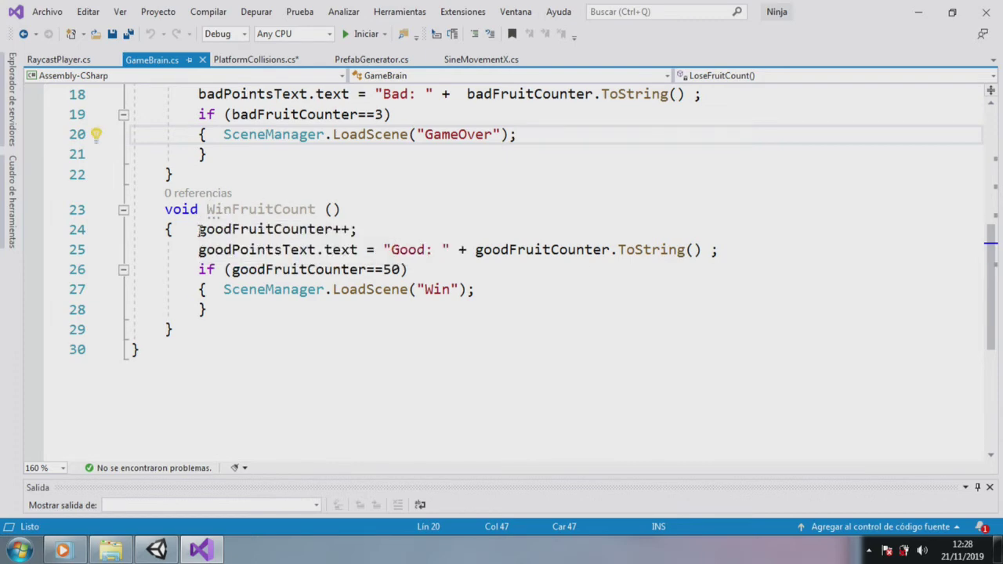
- Change the win check on line 26 from 50 to 20 good fruits, save, and return to Unity
click(386, 270)
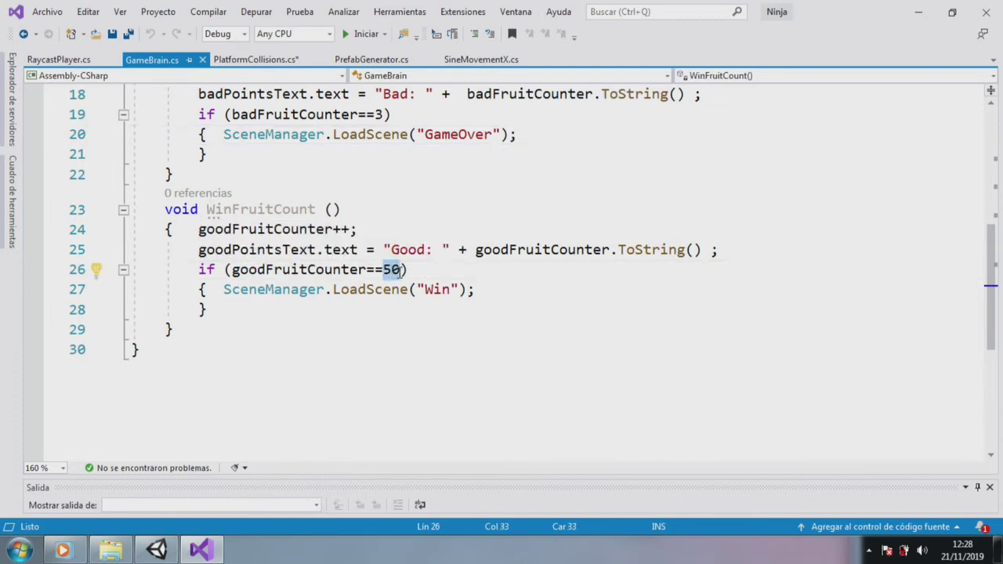
click(431, 317)
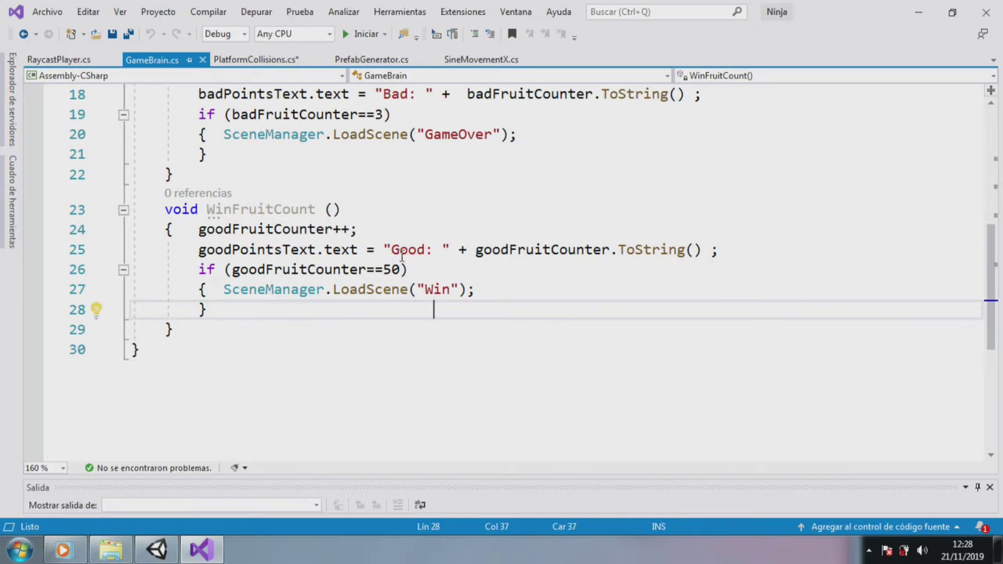
scroll(658, 284, up, 2)
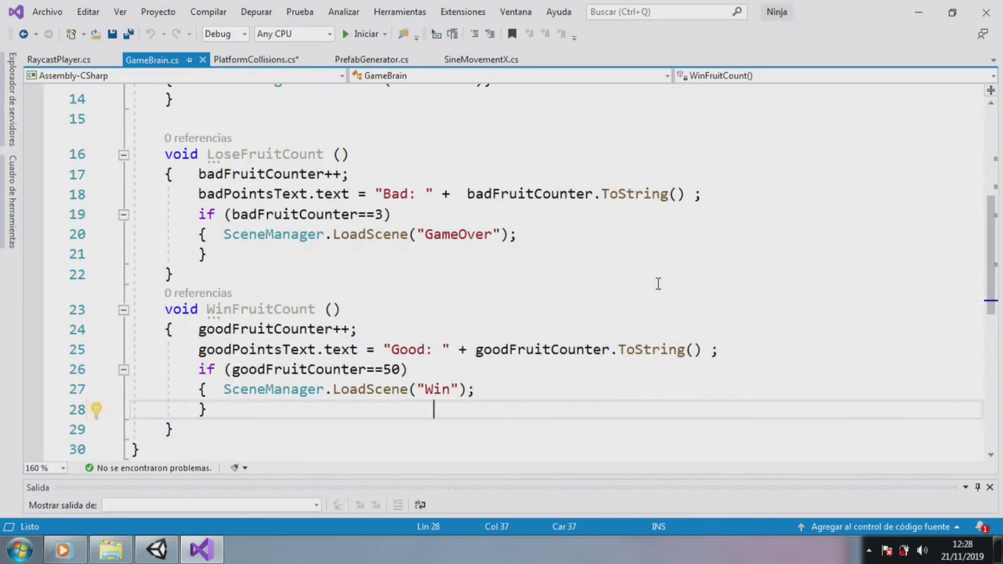
scroll(658, 283, down, 2)
scroll(397, 125, up, 2)
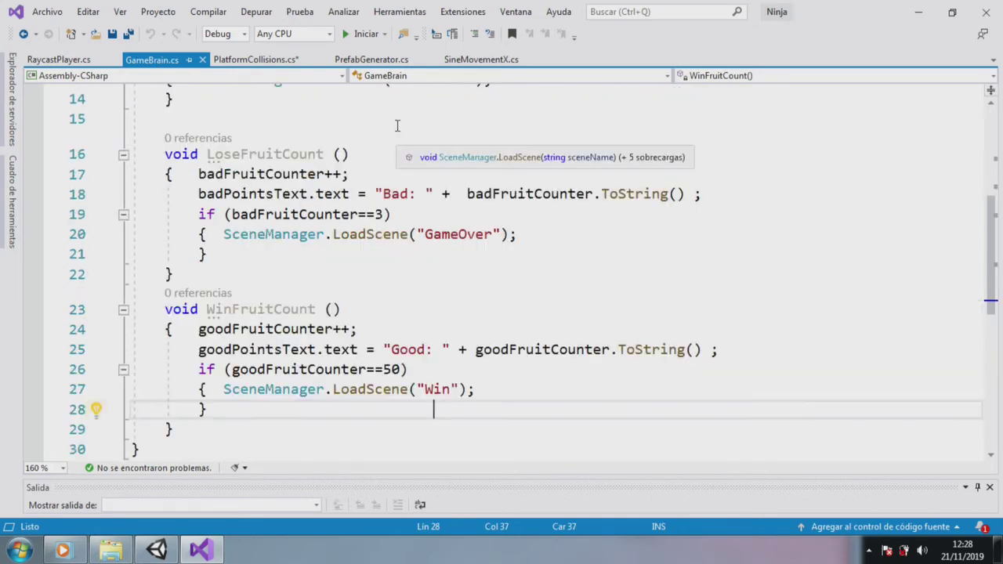
scroll(477, 368, down, 3)
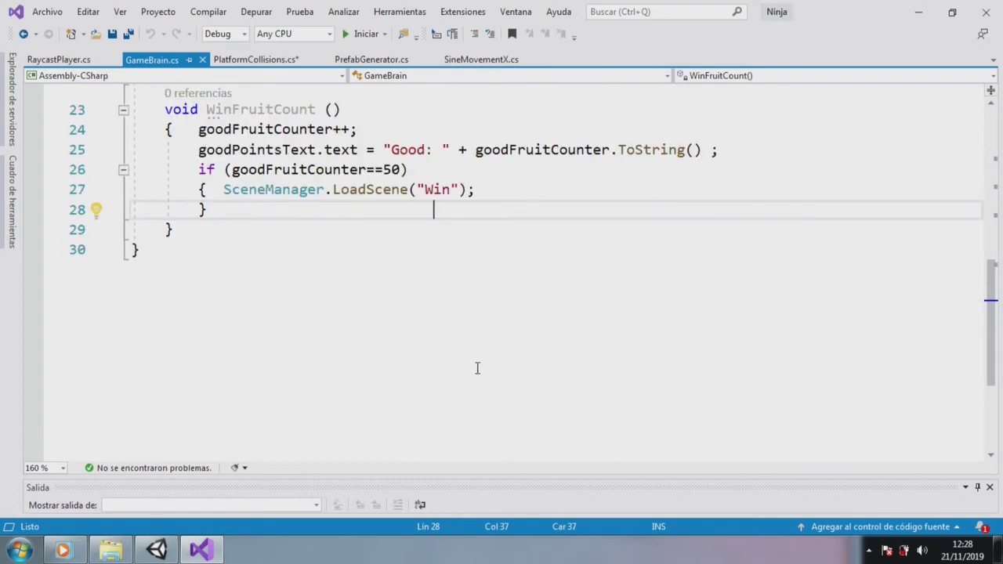
scroll(476, 360, up, 3)
click(383, 370)
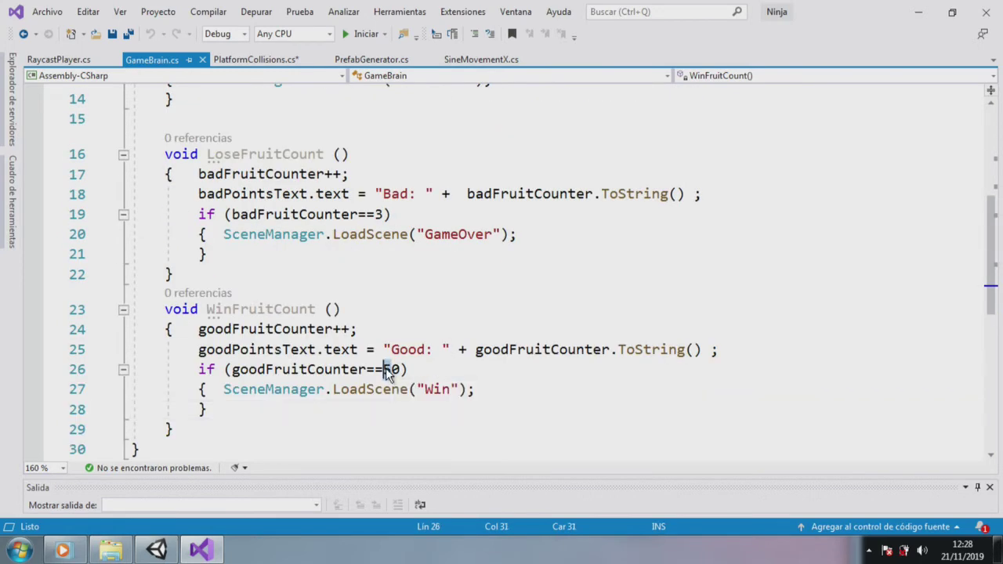
text(2)
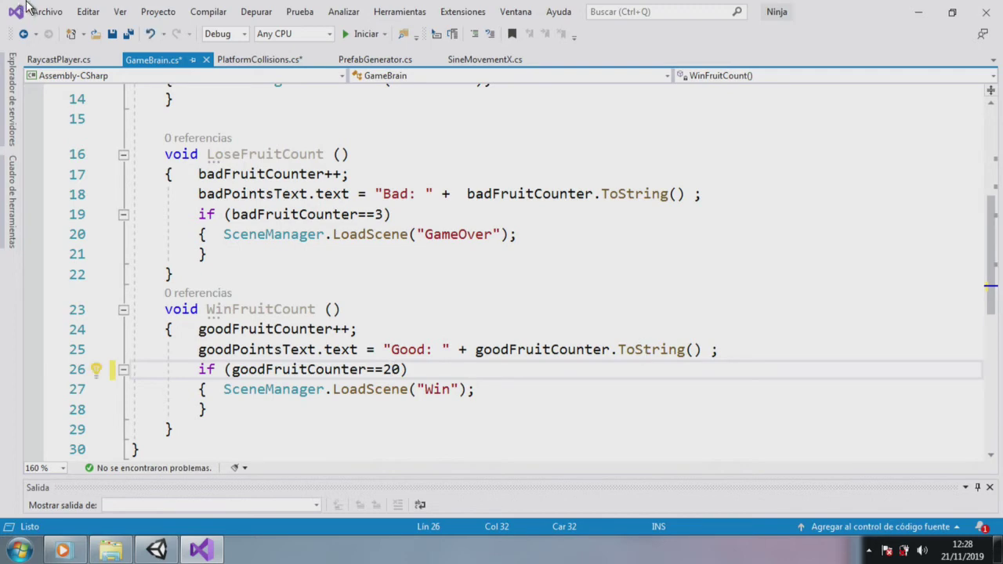
click(112, 34)
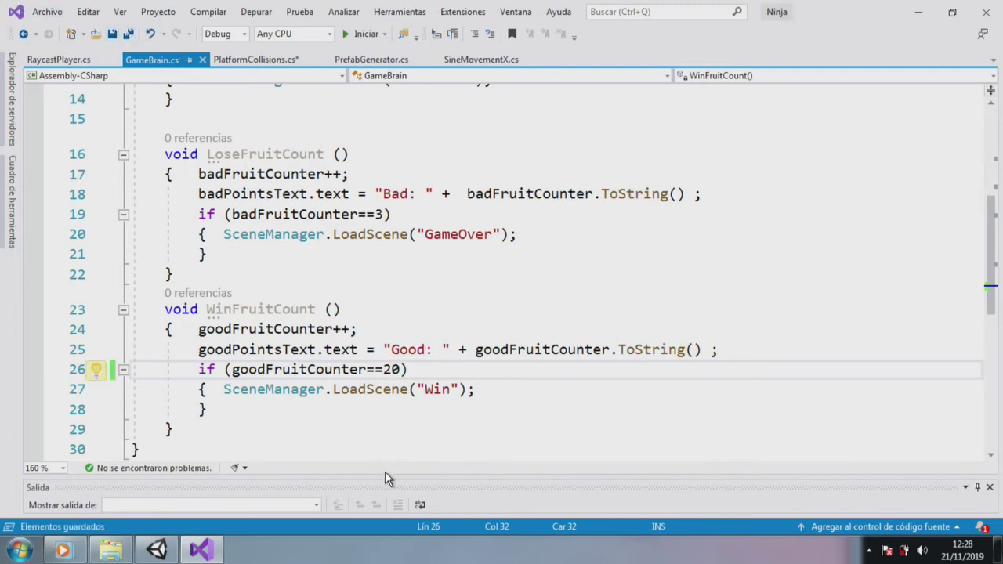
click(157, 550)
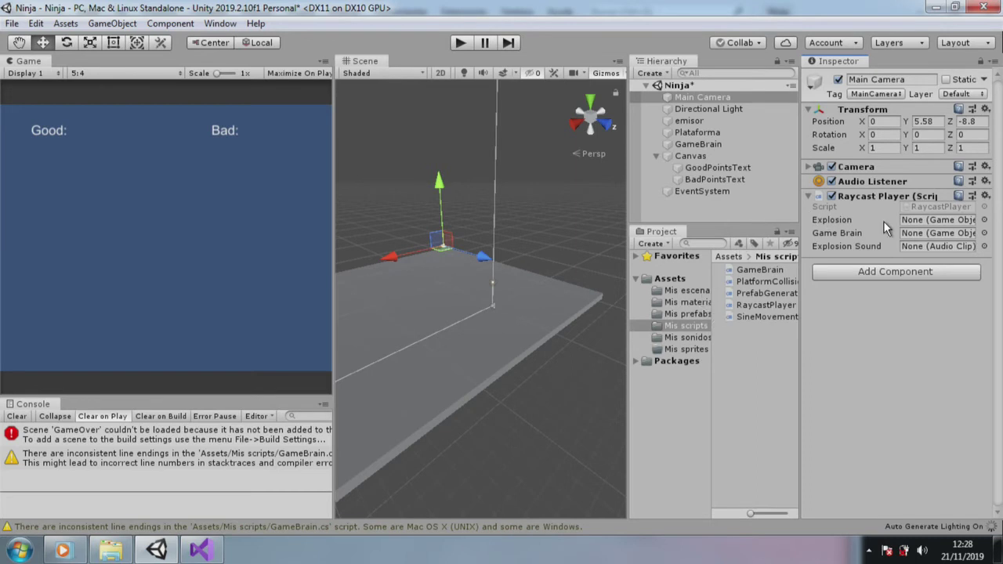
- Link GameBrain to RaycastPlayer's Game Brain field and add a Main Camera Audio Source at volume 0.27
drag(708, 141, 861, 193)
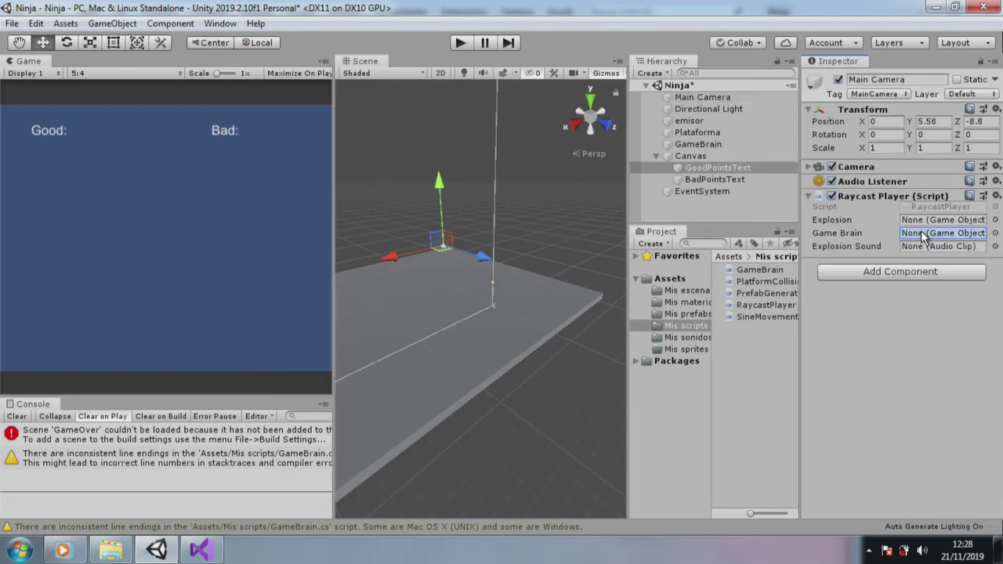
drag(709, 157, 916, 239)
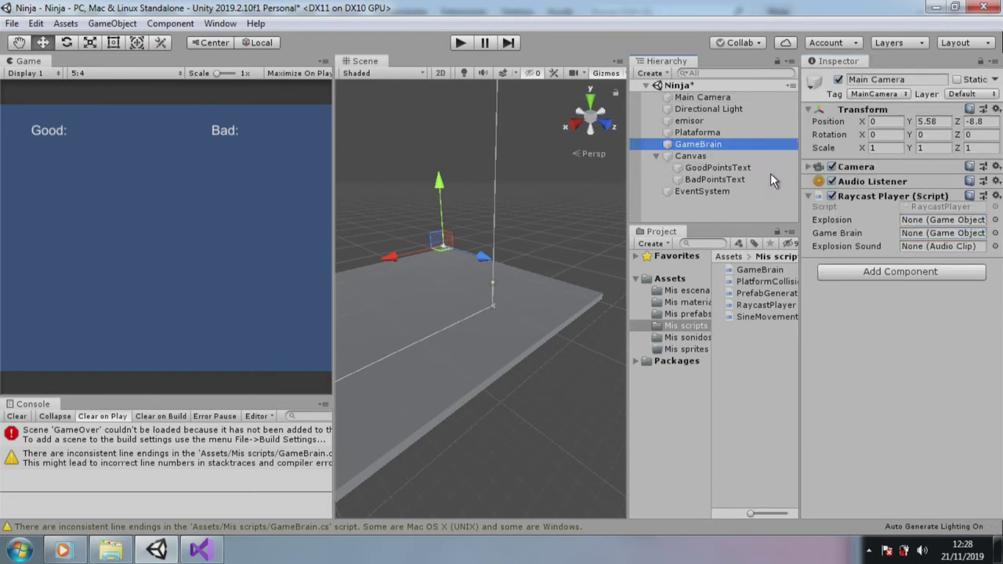
click(904, 271)
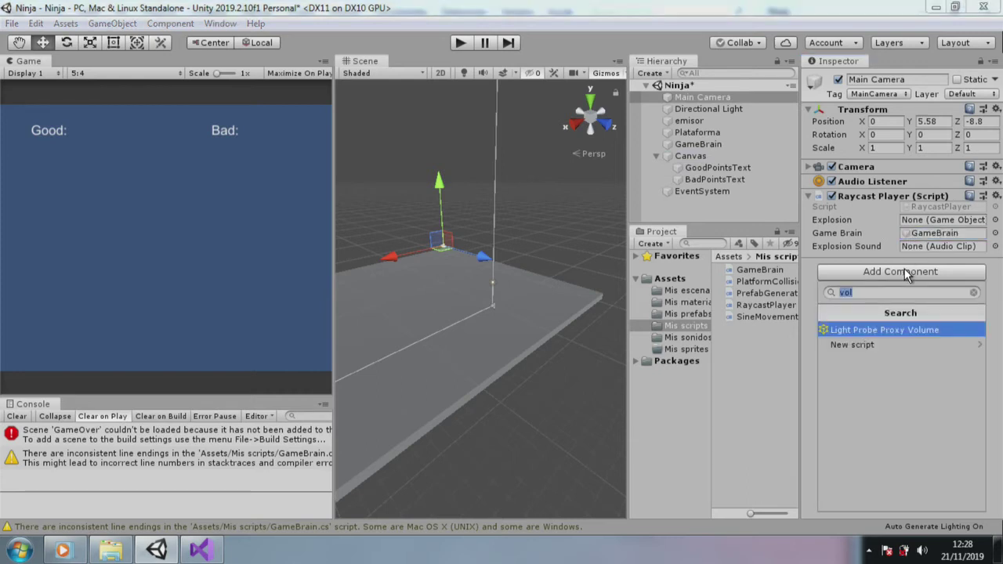
click(165, 24)
mouse_move(291, 126)
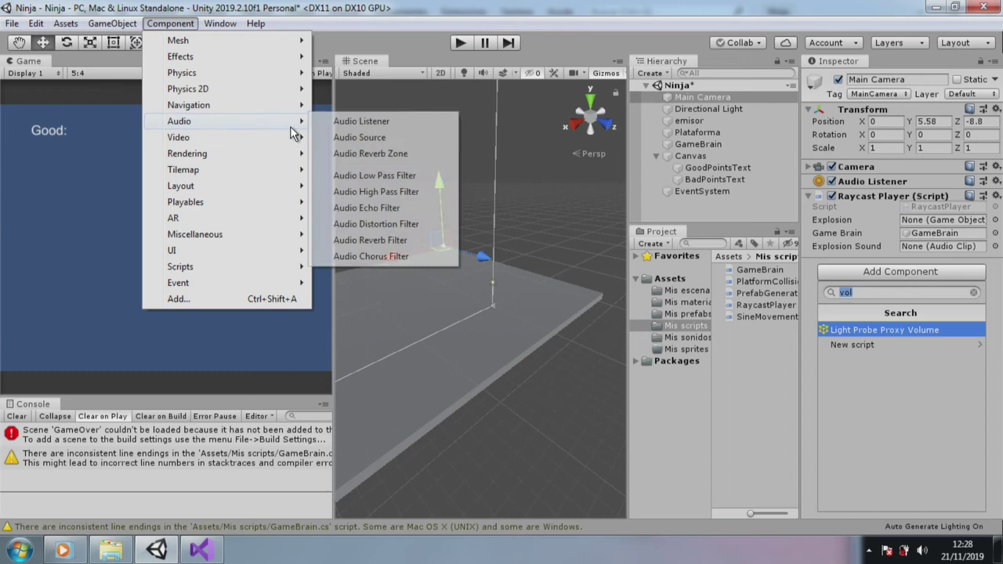
click(390, 138)
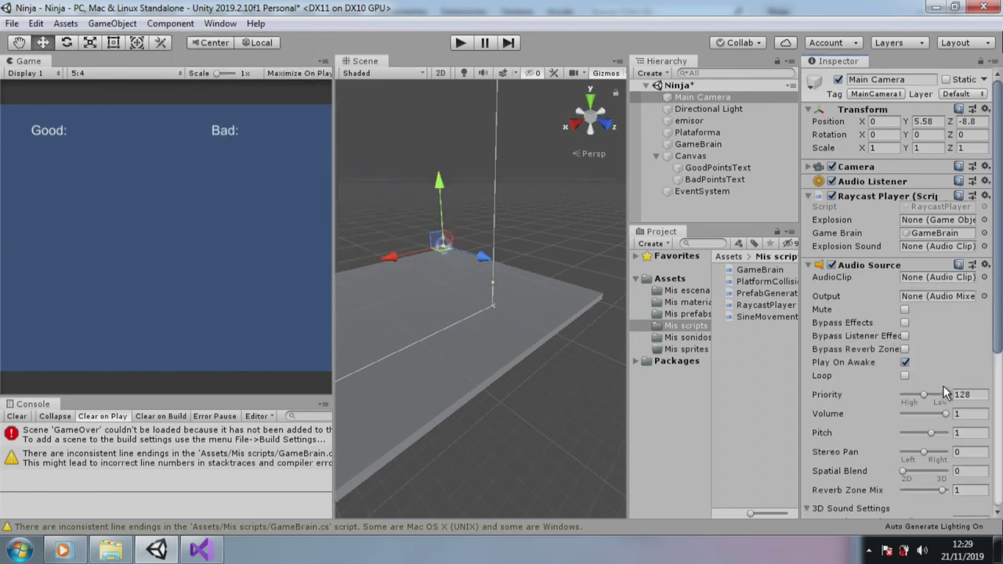
drag(940, 414, 894, 410)
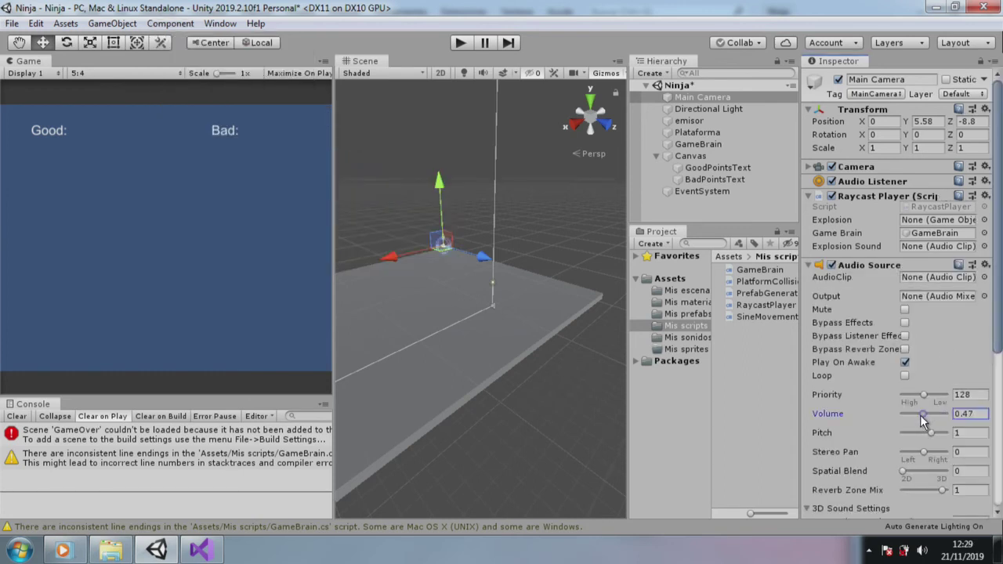
- Import explosion_short_blip_rnd_01.wav, success_01.wav and player_death_1.wav into Mis sonidos, then select Main Camera
click(700, 338)
right_click(764, 373)
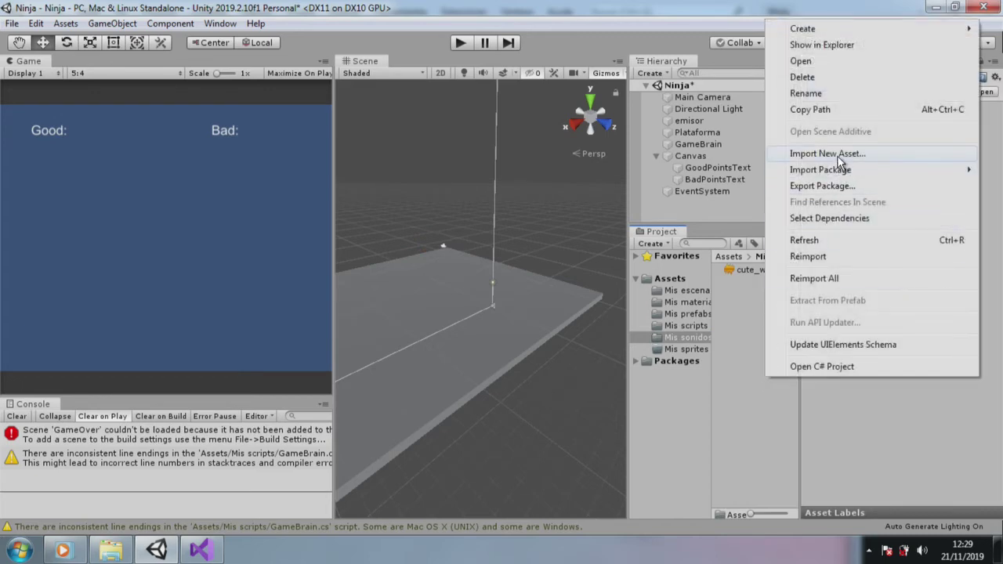
click(838, 156)
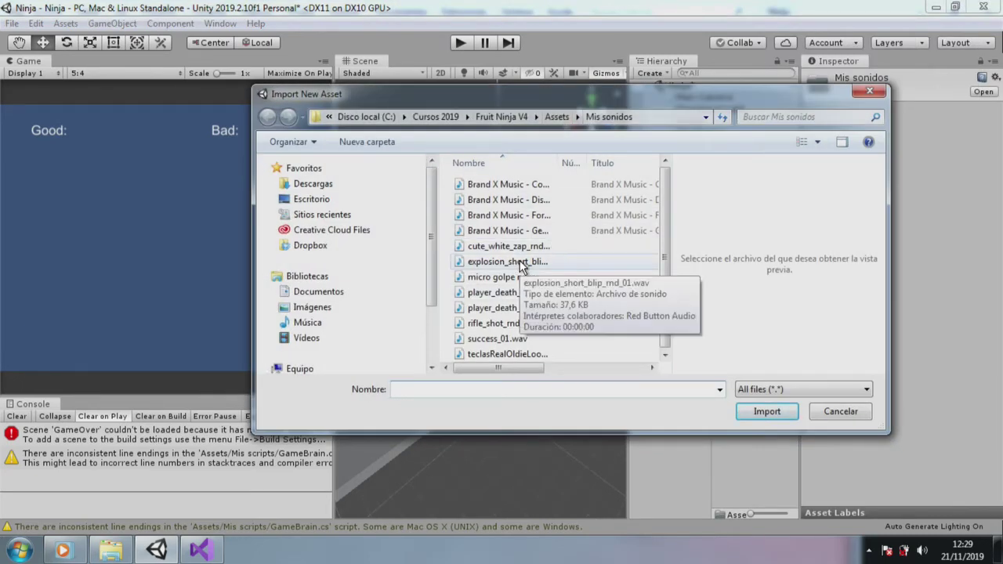
double_click(520, 260)
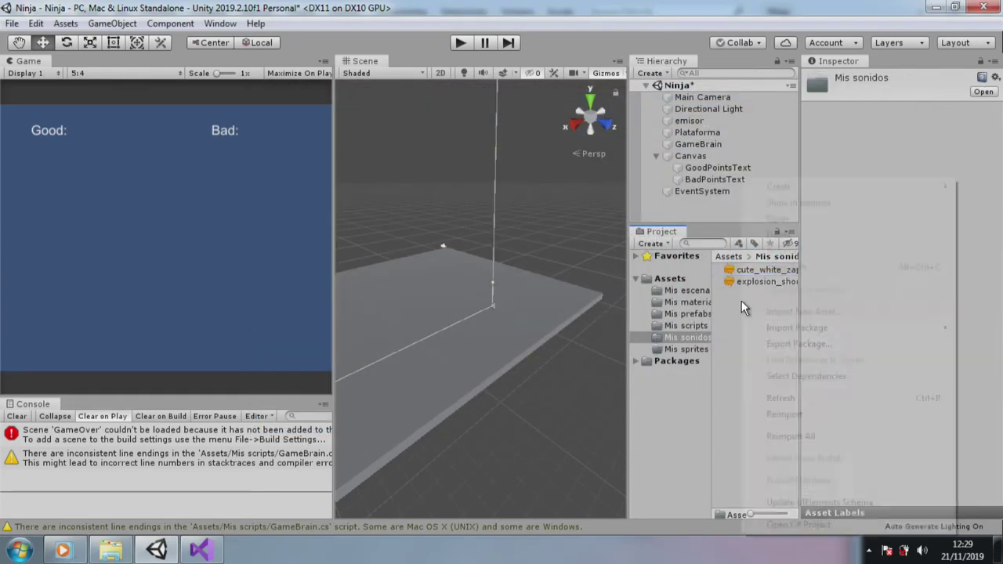
click(815, 310)
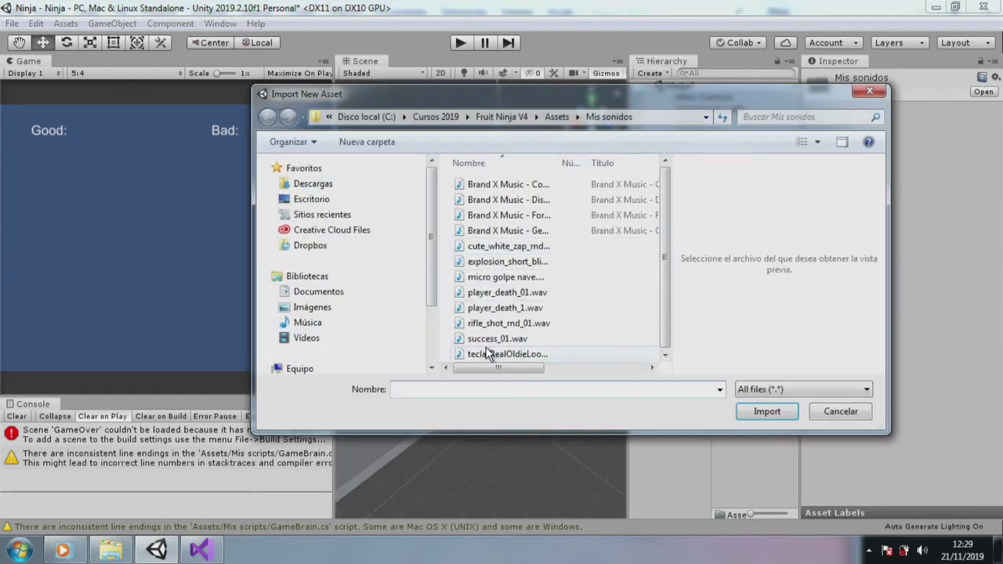
double_click(513, 339)
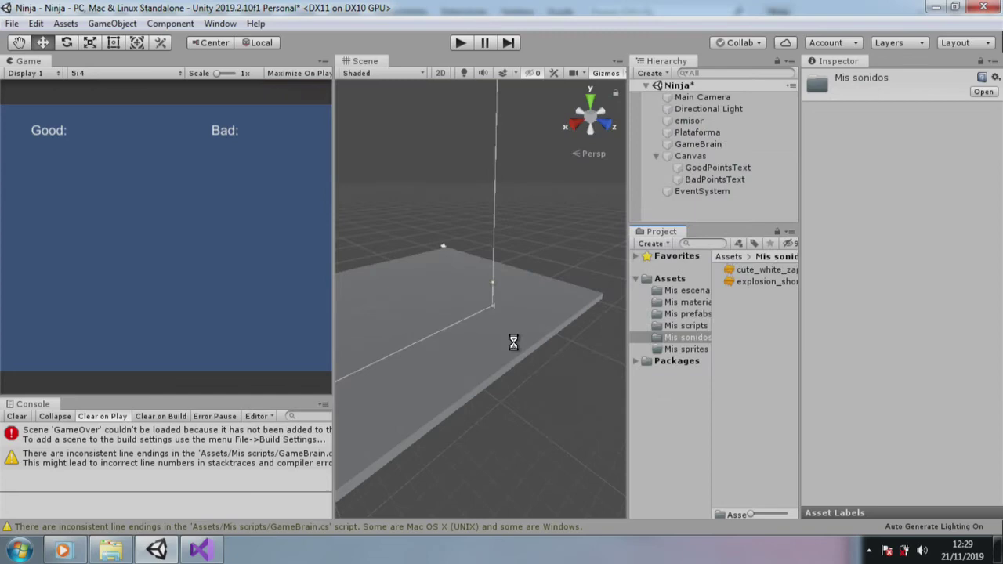
right_click(754, 338)
click(817, 312)
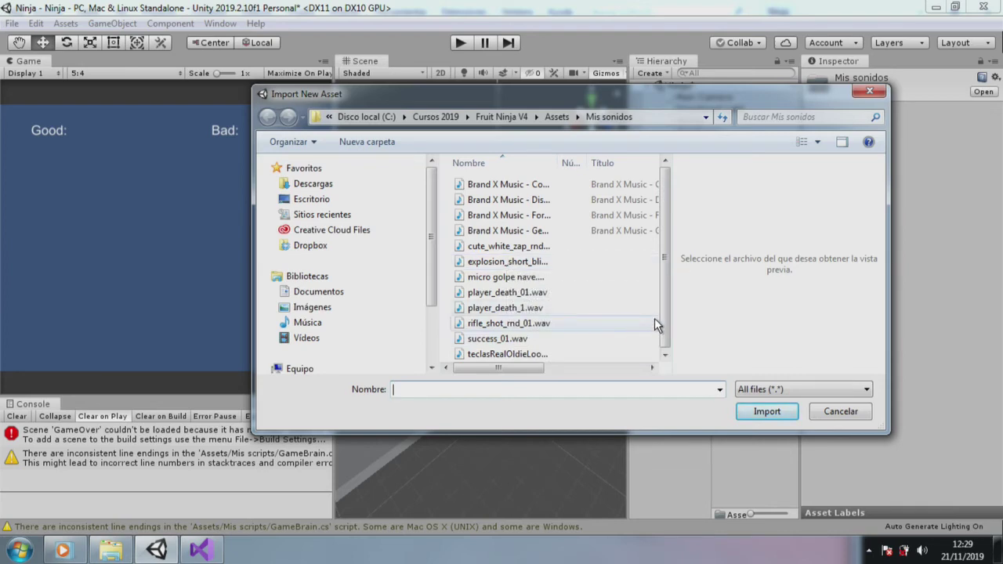
double_click(513, 307)
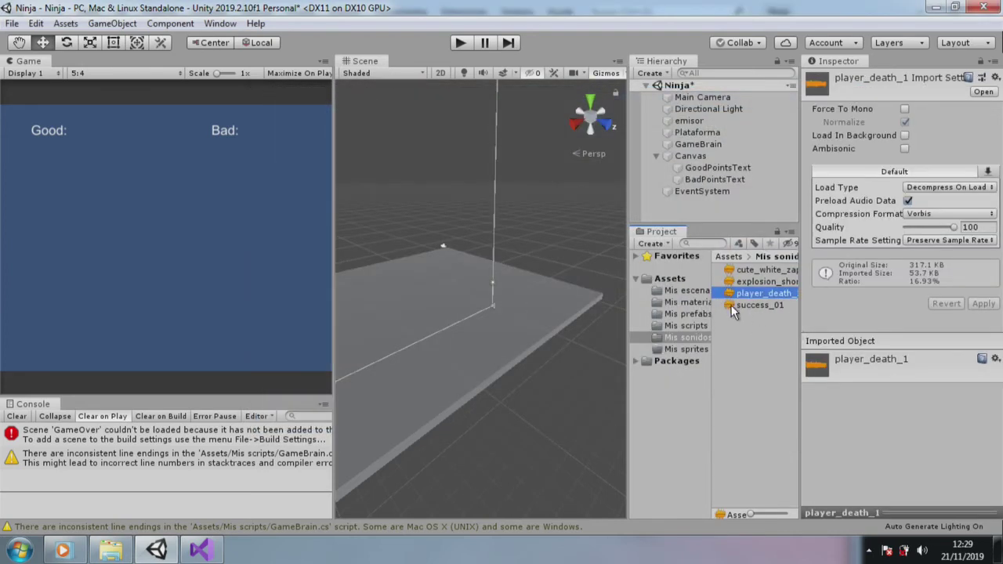
click(704, 96)
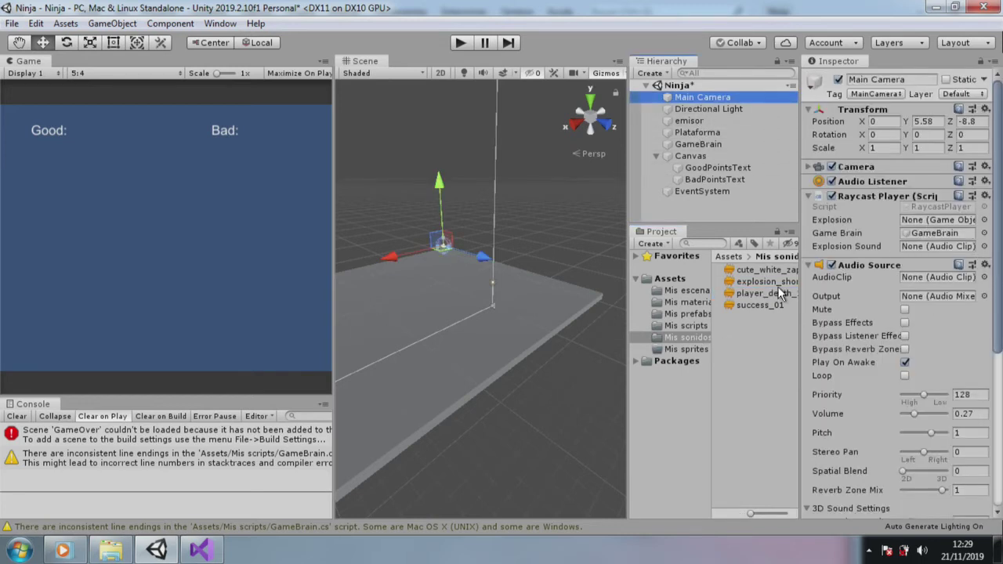
- Set RaycastPlayer's Explosion Sound to explosion_short_blip_rnd_01 and save the Ninja scene with File > Save
drag(769, 285, 945, 245)
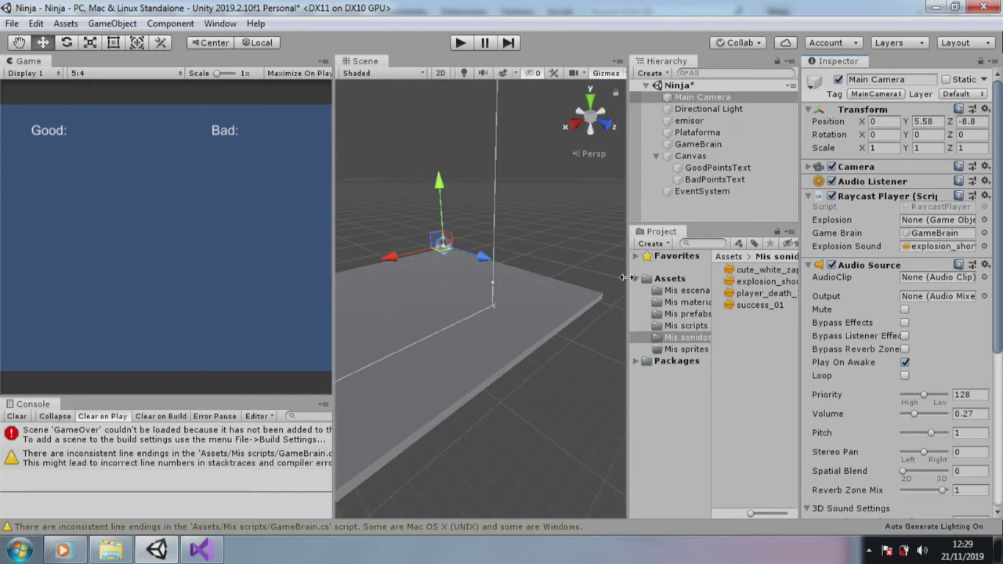
click(66, 24)
mouse_move(255, 24)
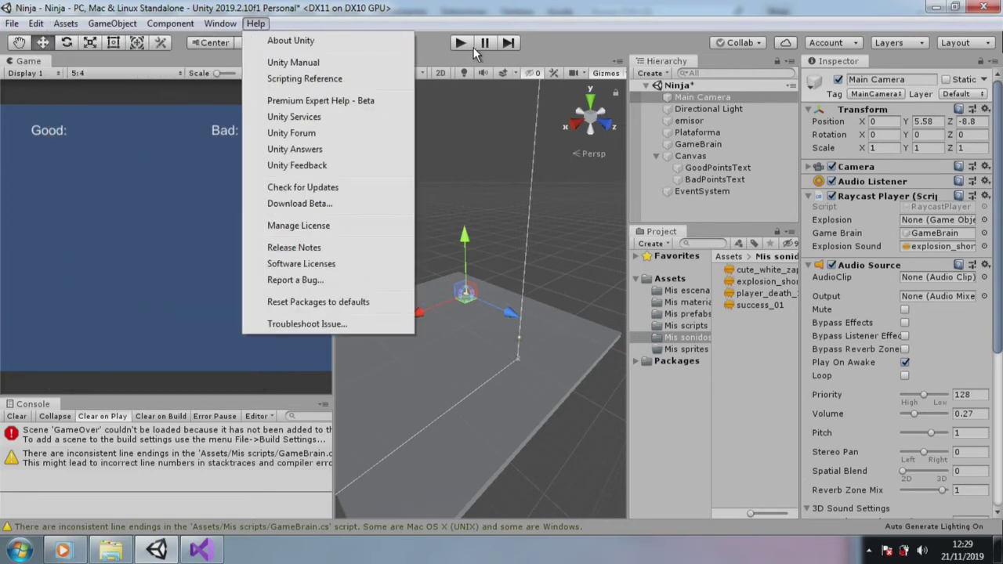
mouse_move(16, 24)
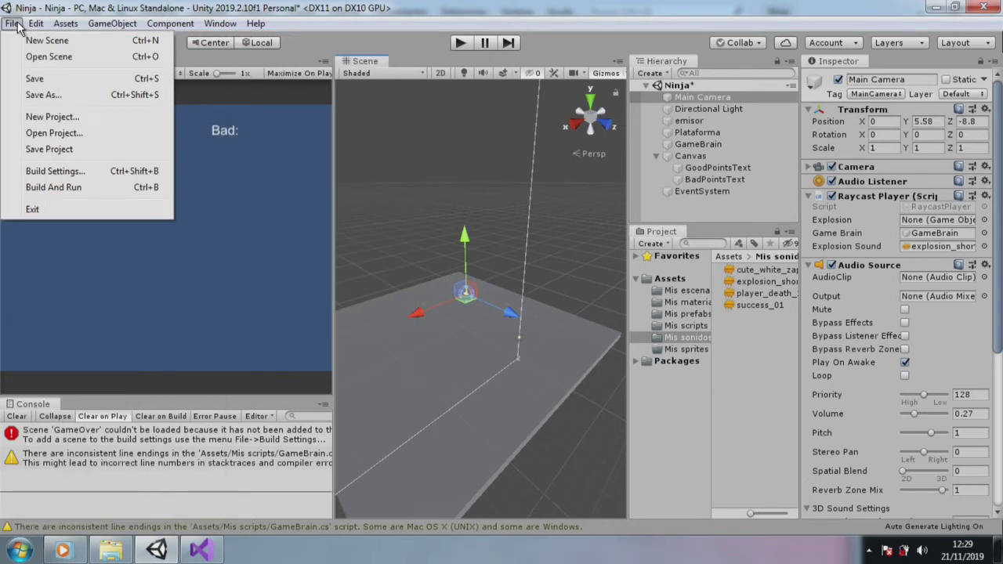
click(55, 81)
click(179, 24)
- Create a new Particle System and raise it to height 9
mouse_move(112, 24)
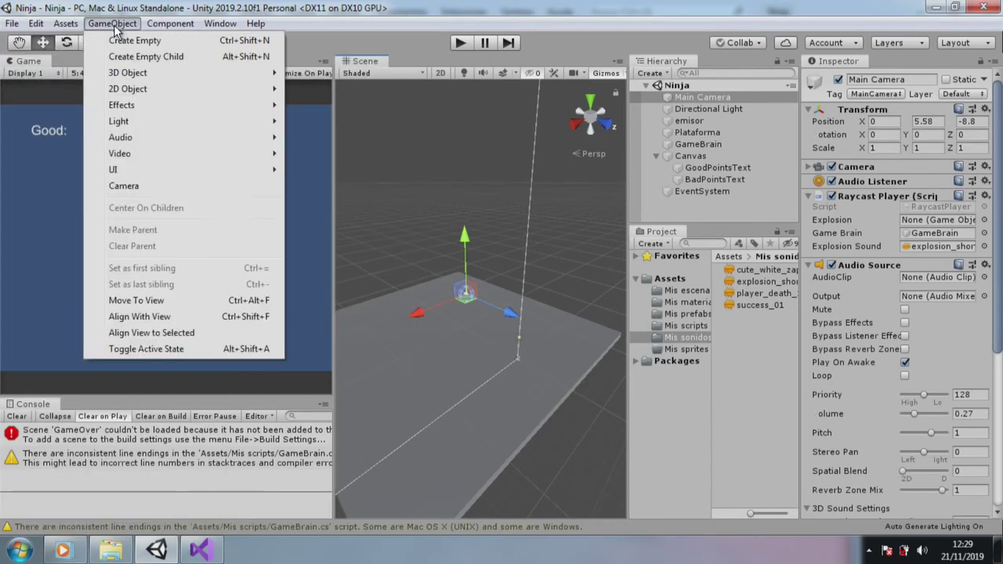
mouse_move(232, 110)
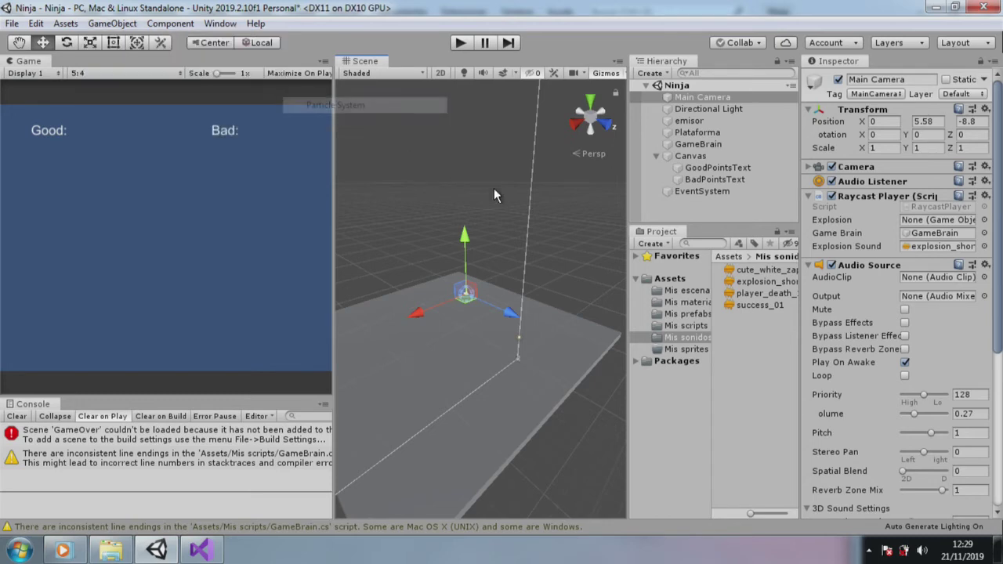
click(353, 103)
drag(476, 245, 470, 198)
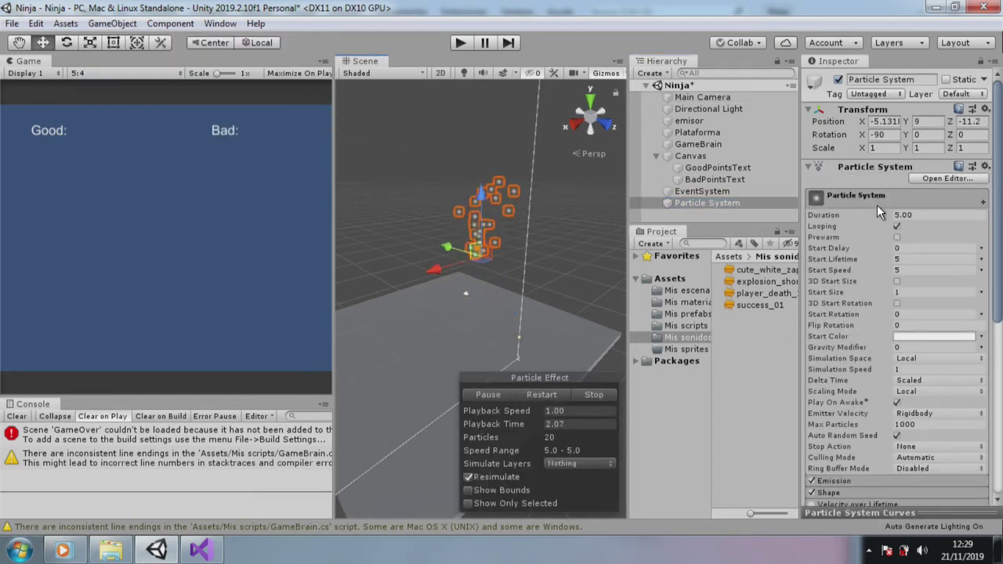
- Set Duration 0.50, Start Lifetime 0.5, Start Speed 33 and Start Size 2.29
click(920, 214)
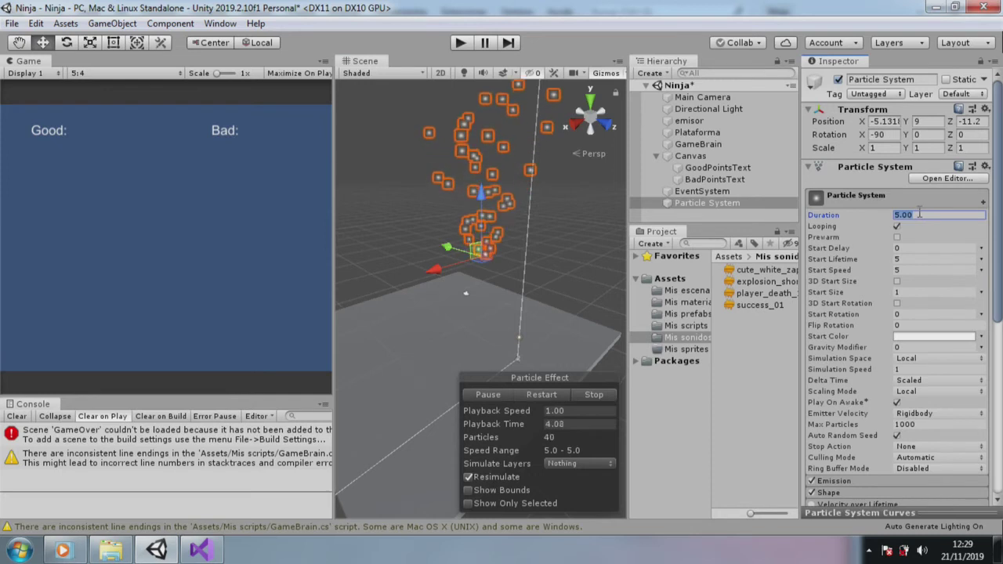
text(.5)
click(913, 260)
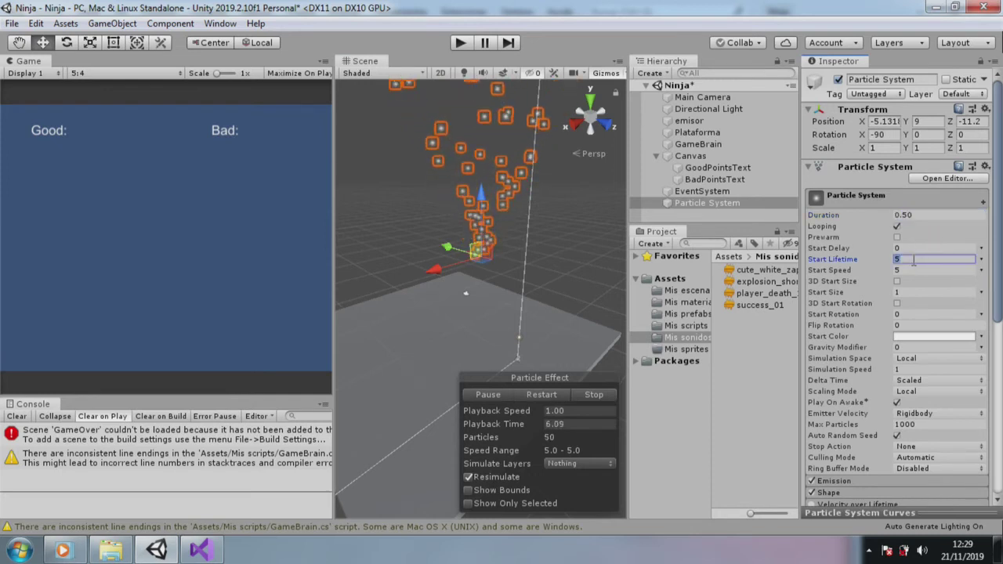
text(.50.5)
click(913, 271)
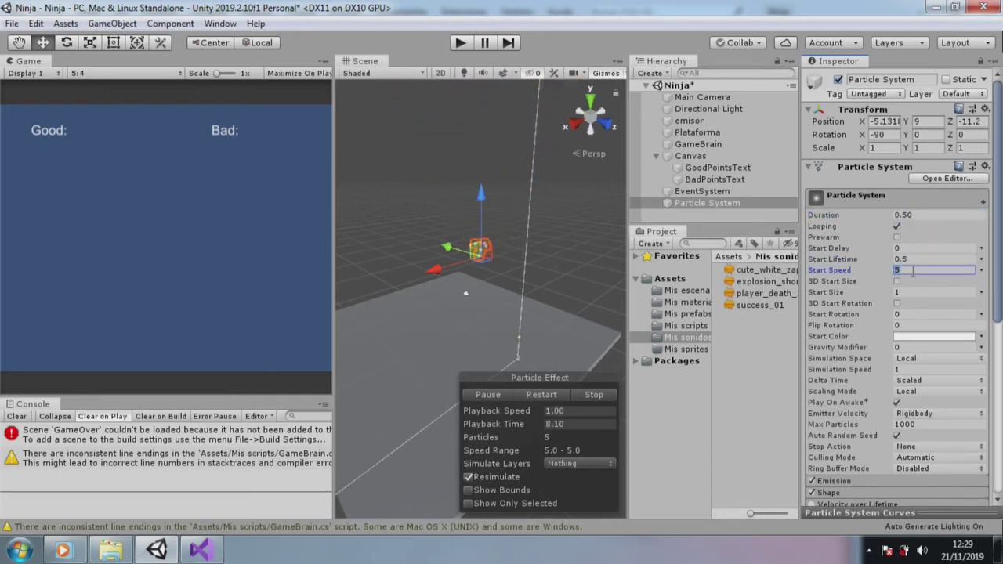
text(33)
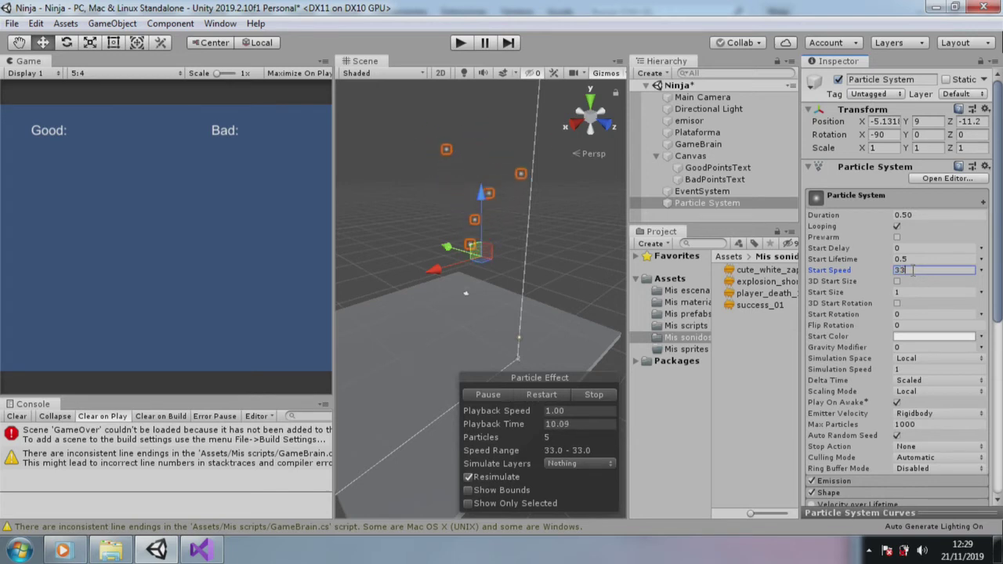
click(905, 293)
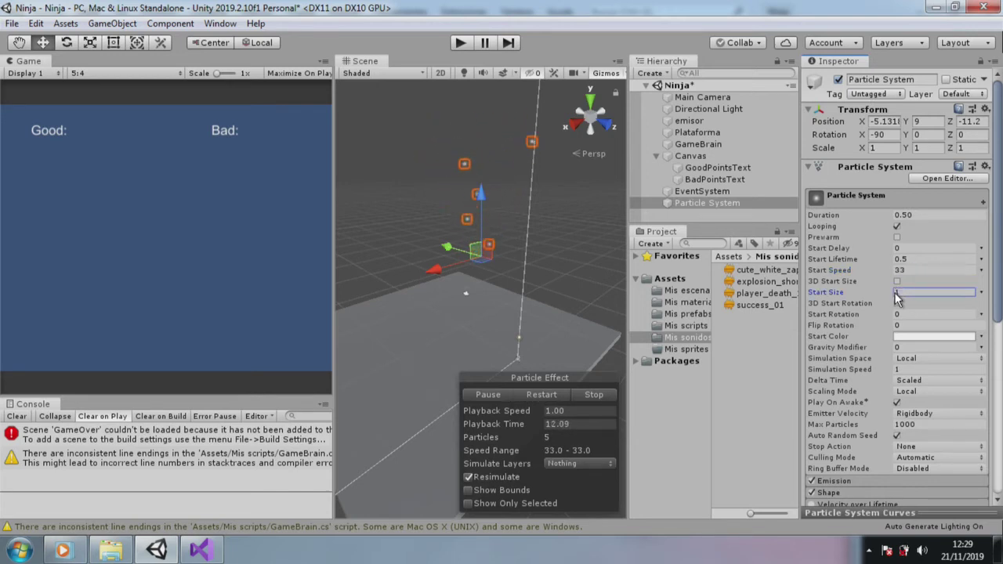
text(1.42)
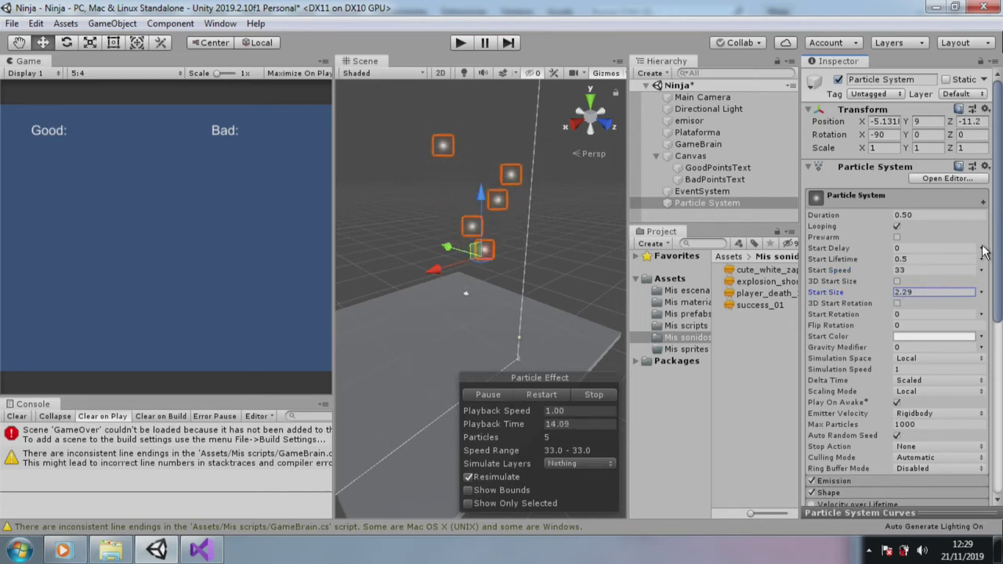
drag(905, 295, 999, 223)
- In Emission, set Rate over Time to 0 and add a burst of 30 particles
scroll(854, 178, down, 5)
scroll(854, 178, down, 5)
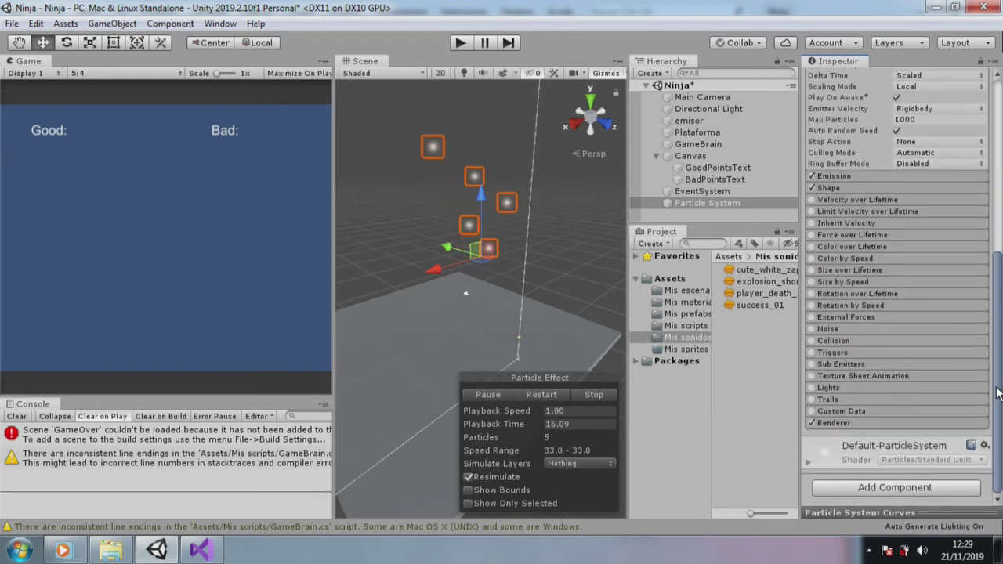
click(858, 173)
click(927, 186)
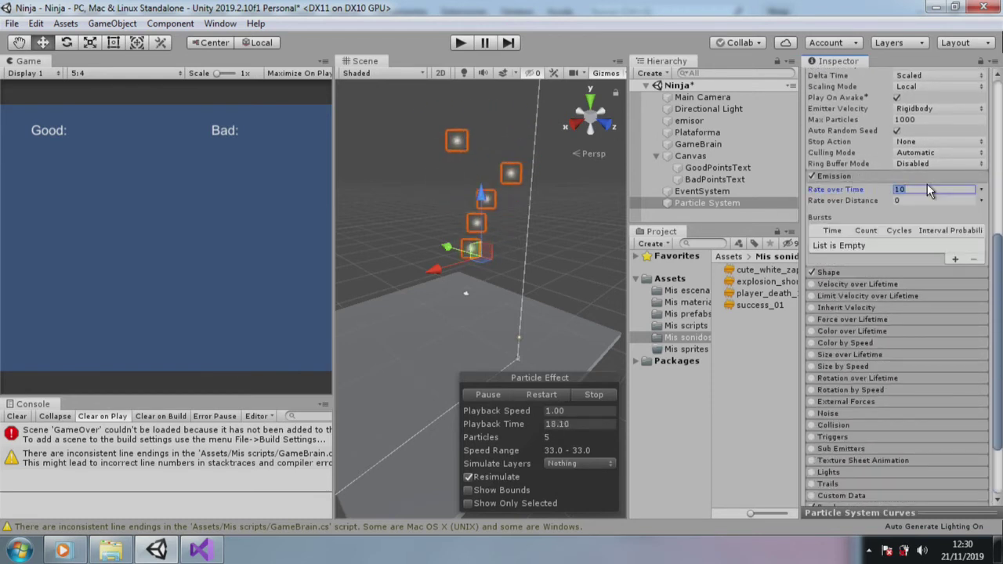
text(0)
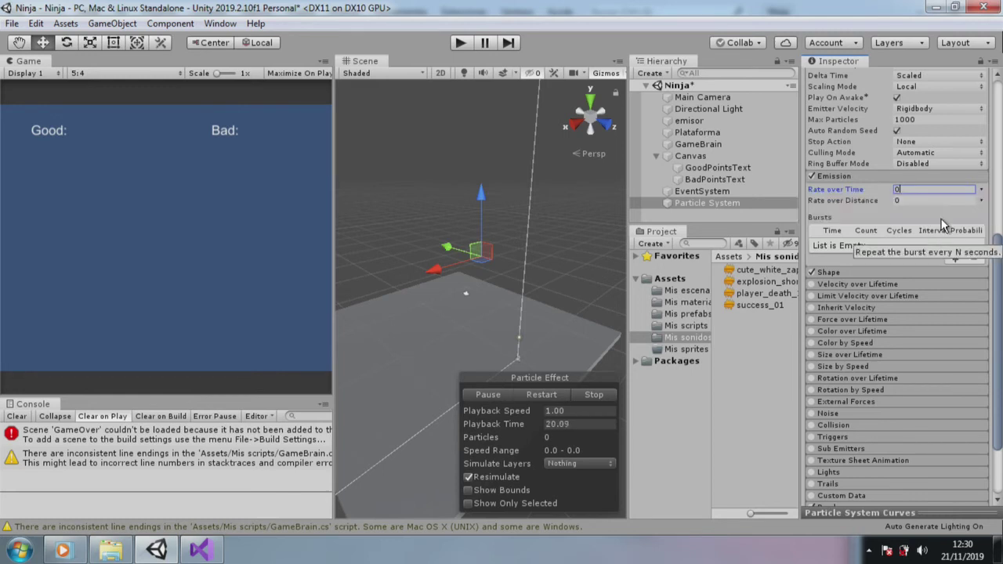
click(954, 259)
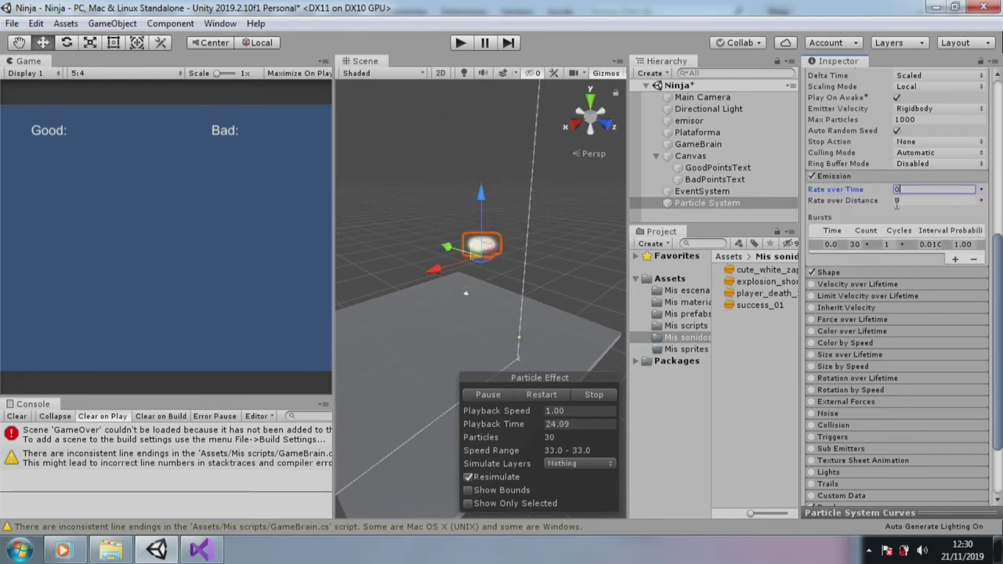
- Set the emitter Shape to Sphere and untick Looping
click(864, 269)
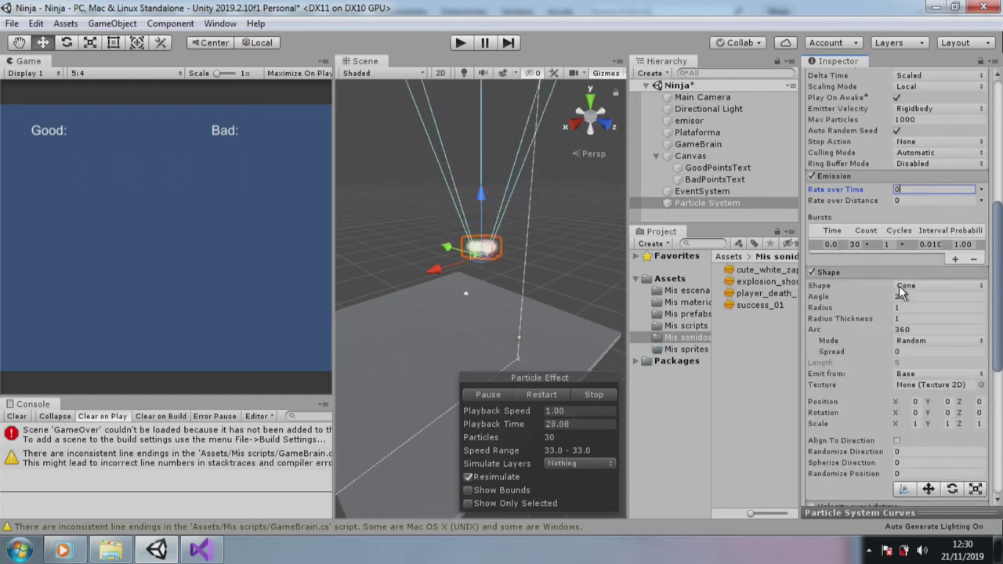
click(929, 285)
click(911, 300)
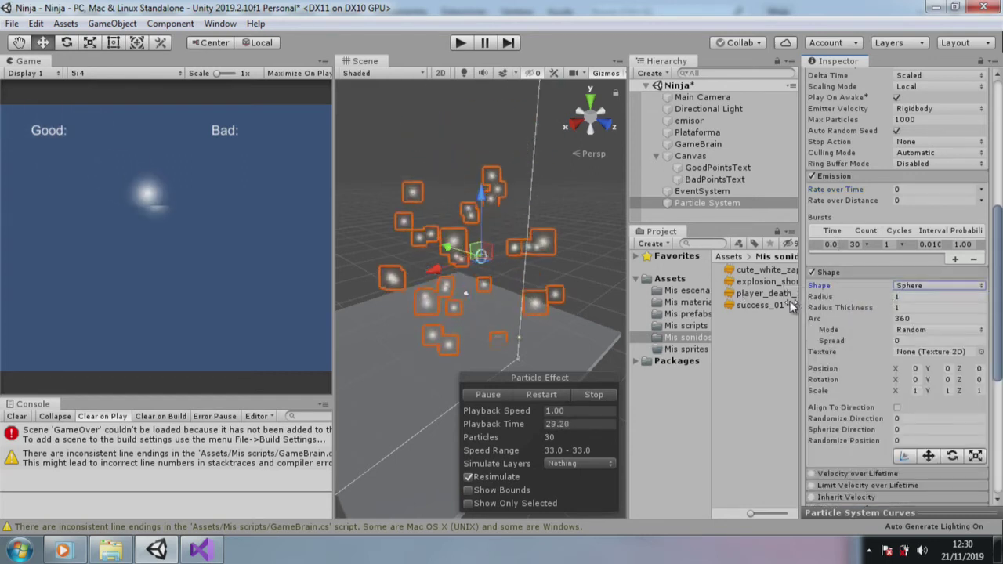
scroll(935, 176, up, 4)
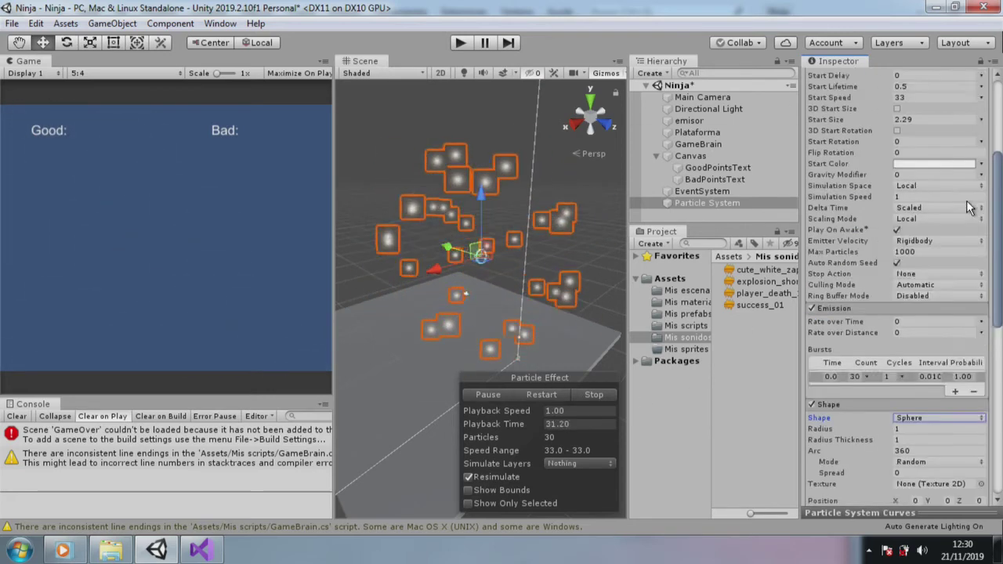
scroll(966, 199, up, 6)
click(898, 225)
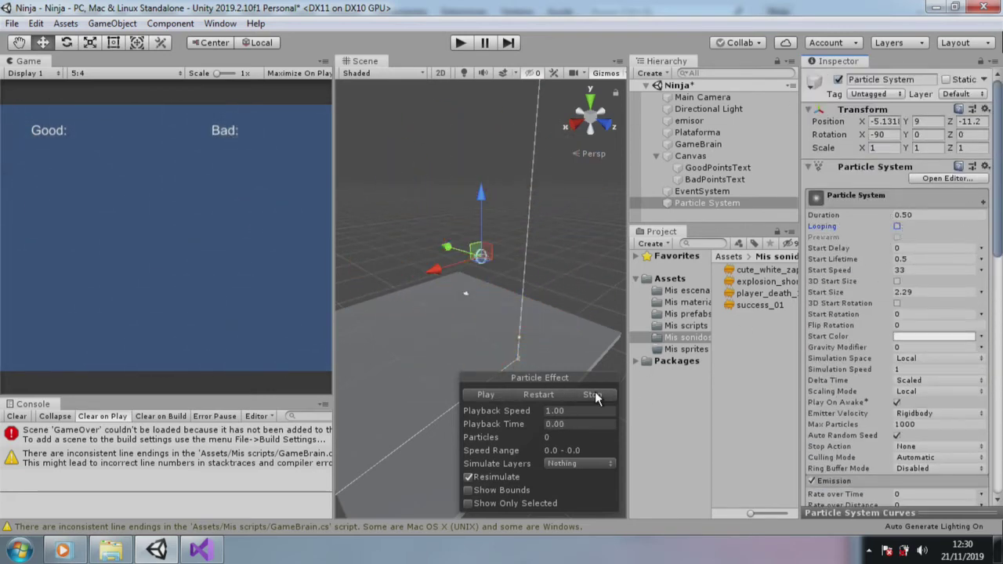
- Replay the particle burst several times to preview the sphere explosion
click(540, 397)
click(540, 396)
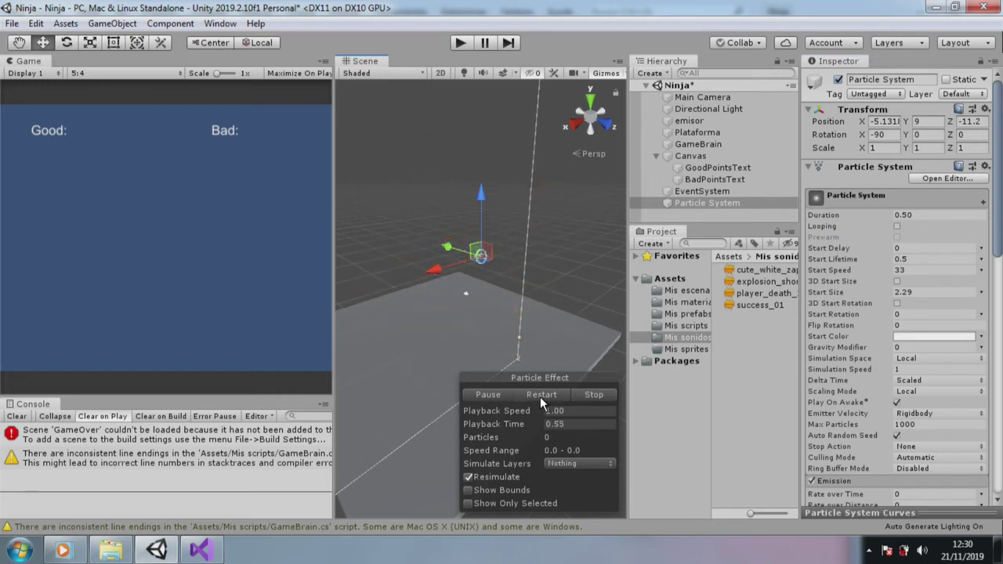
click(539, 397)
click(539, 394)
click(557, 394)
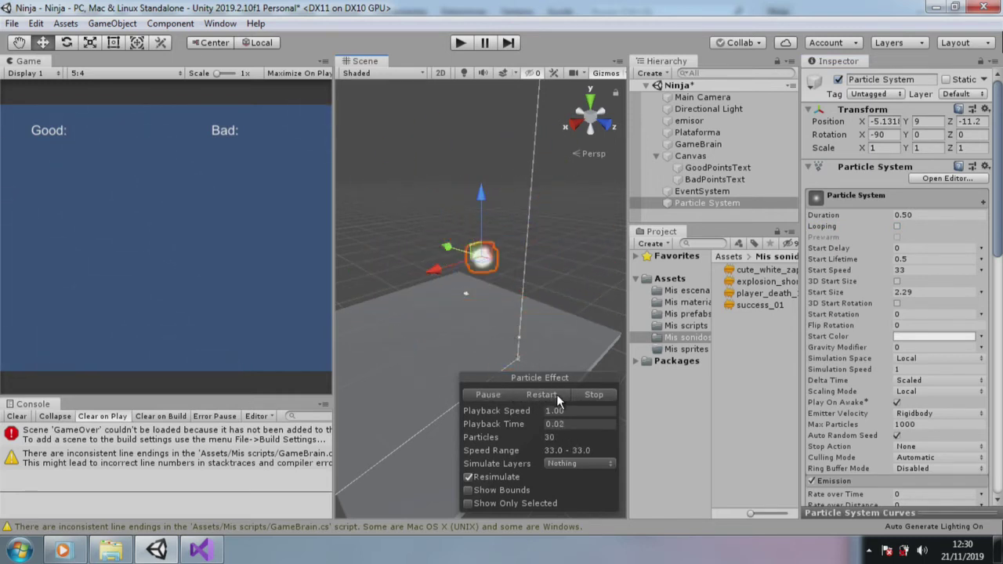
scroll(839, 289, down, 15)
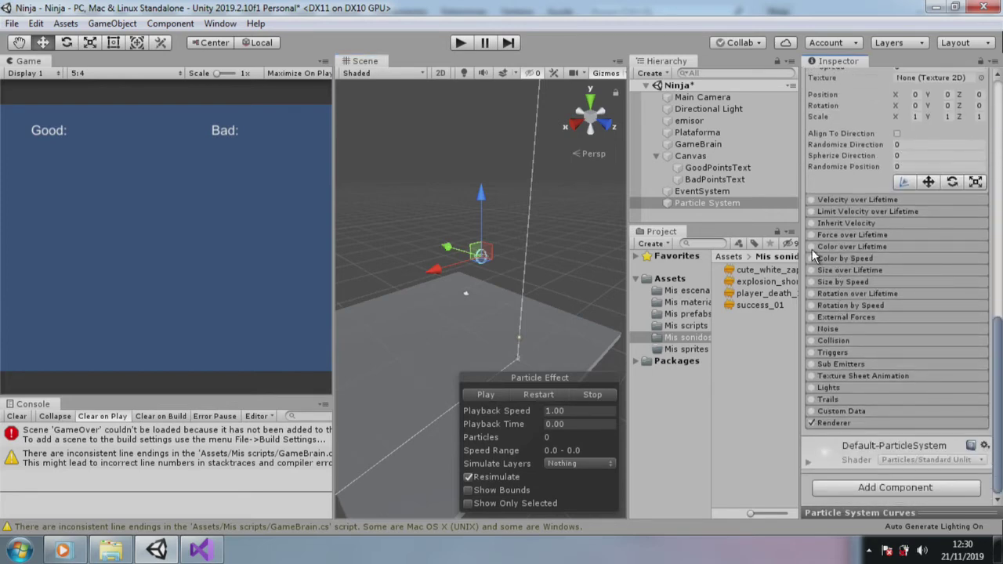
- Enable Color over Lifetime with the end alpha key at 0, then replay to check the fade
click(880, 246)
click(909, 259)
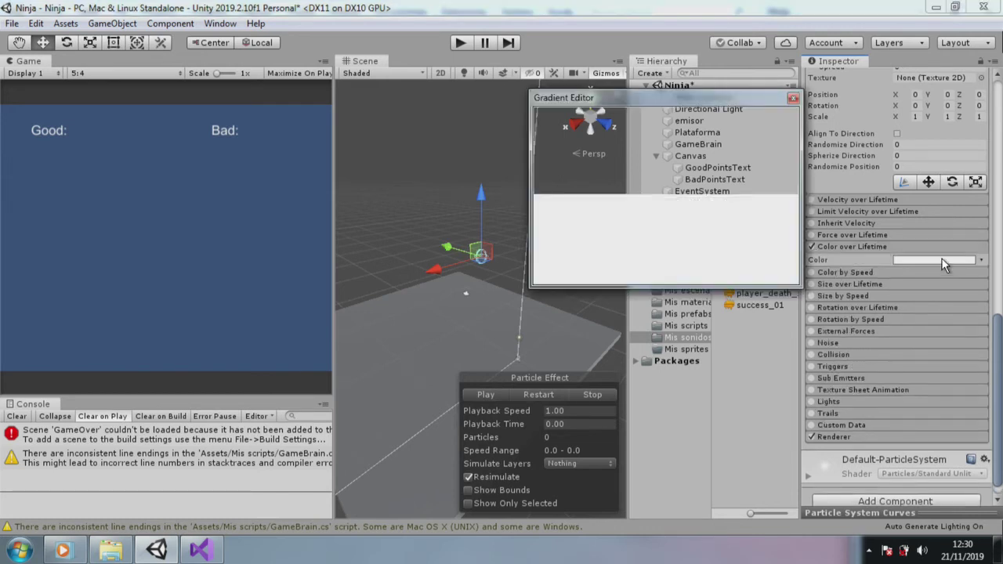
click(791, 138)
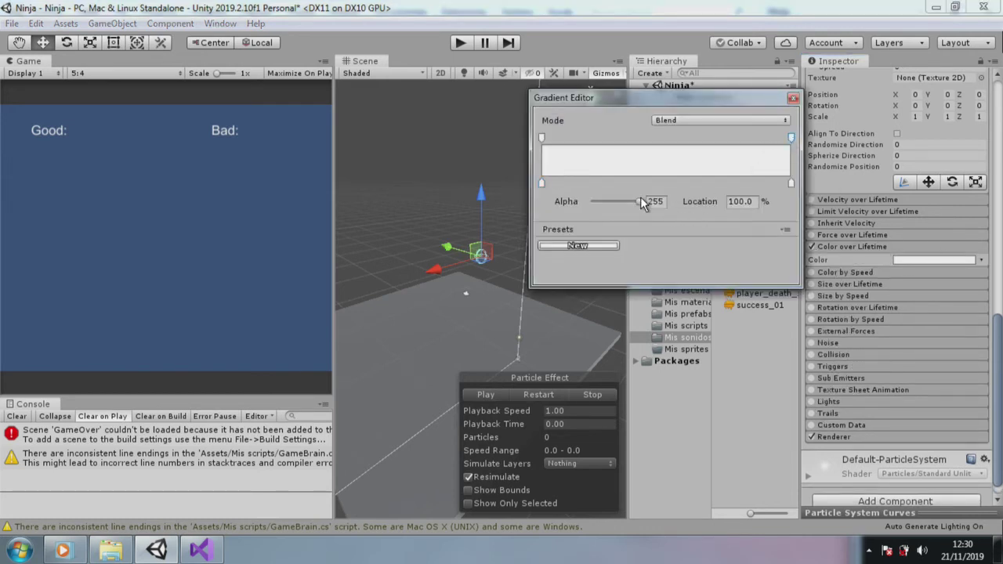
drag(640, 202, 544, 157)
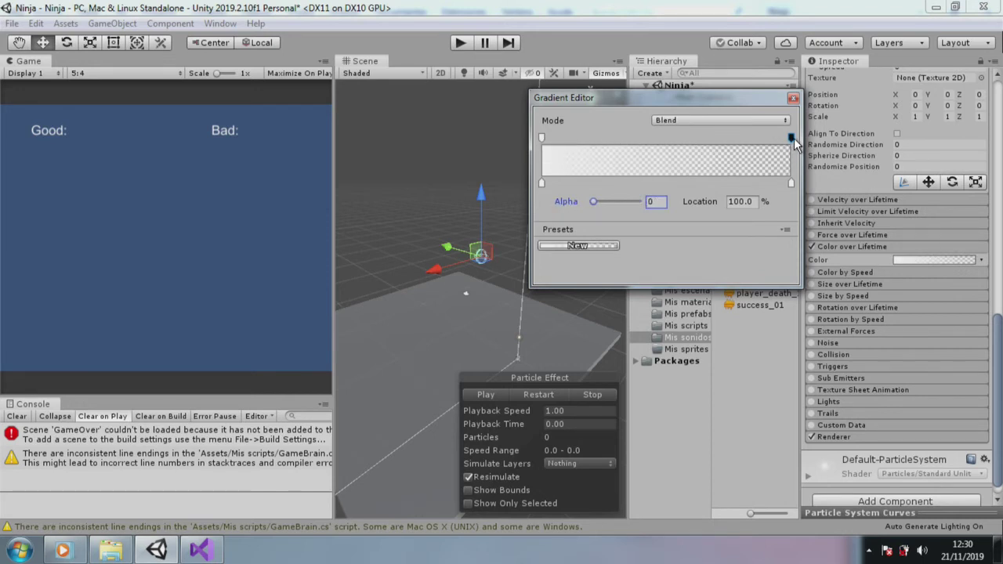
click(793, 98)
click(549, 394)
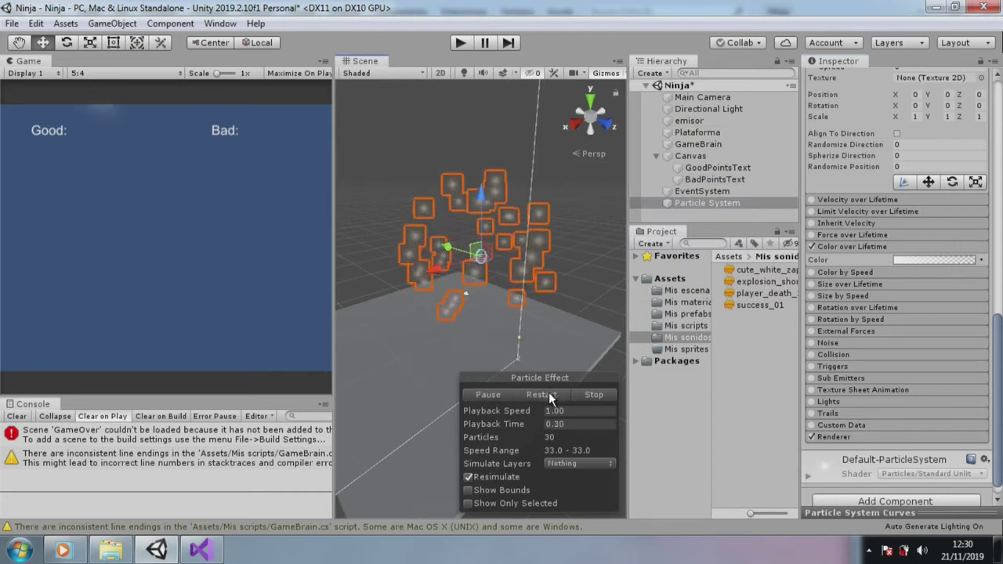
click(548, 397)
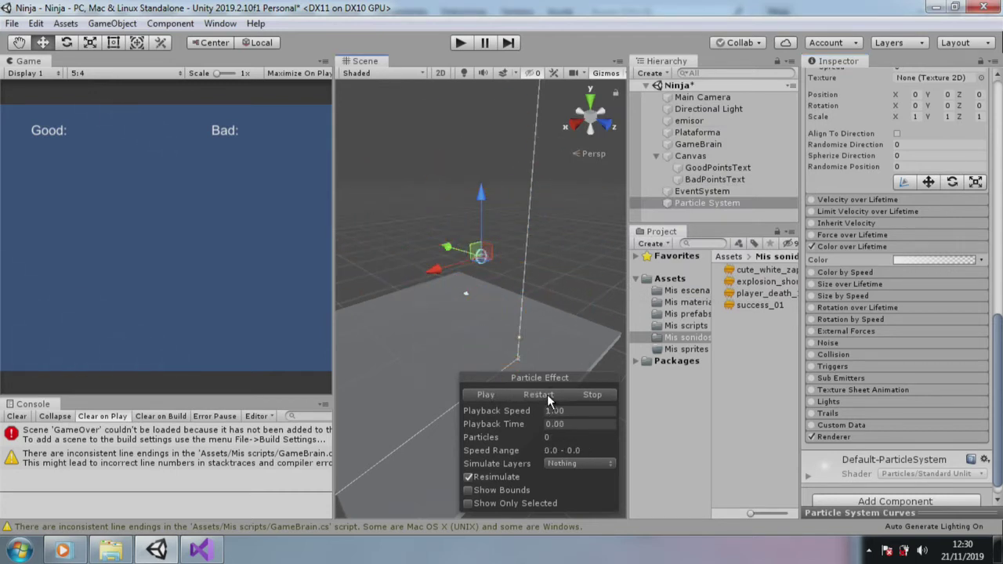
click(546, 394)
click(546, 393)
mouse_move(999, 331)
mouse_down()
mouse_move(999, 243)
mouse_move(927, 157)
mouse_up()
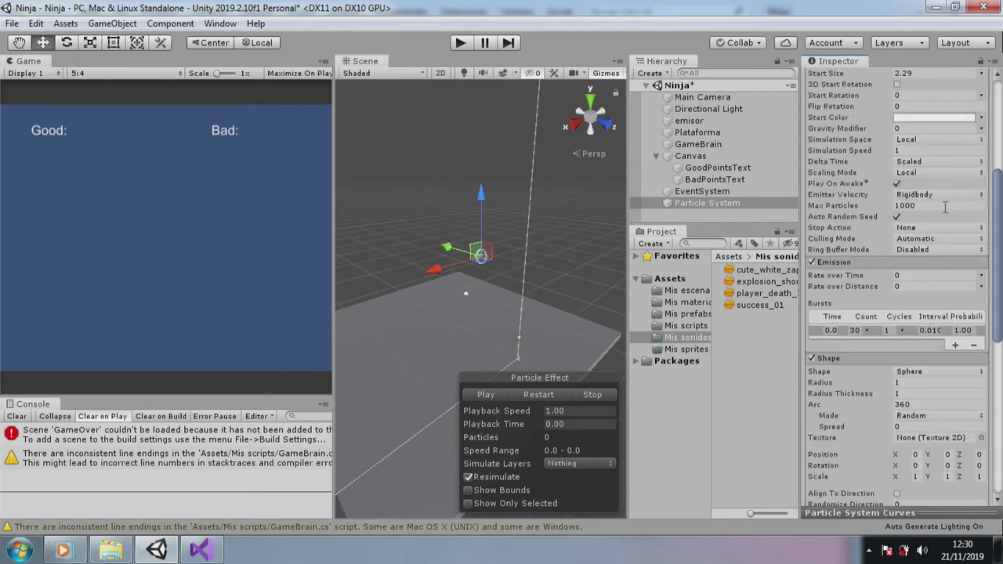
- Set Gravity Modifier to 1, briefly trying 2, and preview the falling sparks
drag(993, 223, 998, 173)
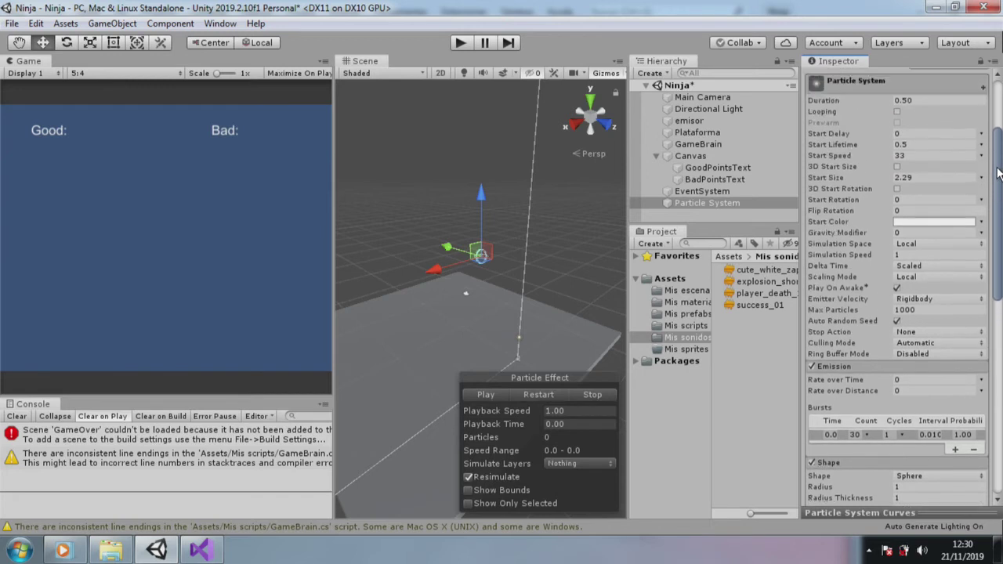
click(906, 232)
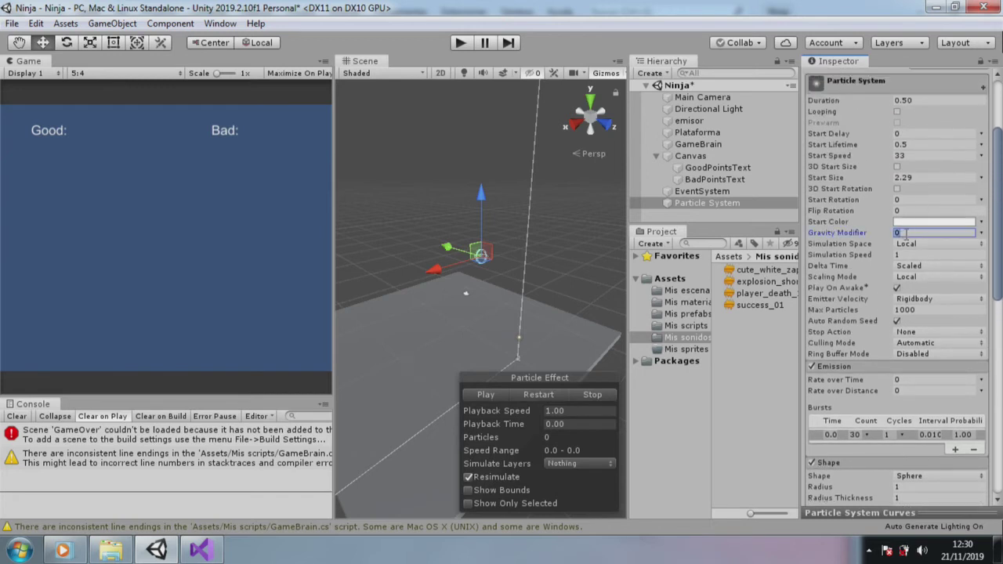
text(1)
click(544, 393)
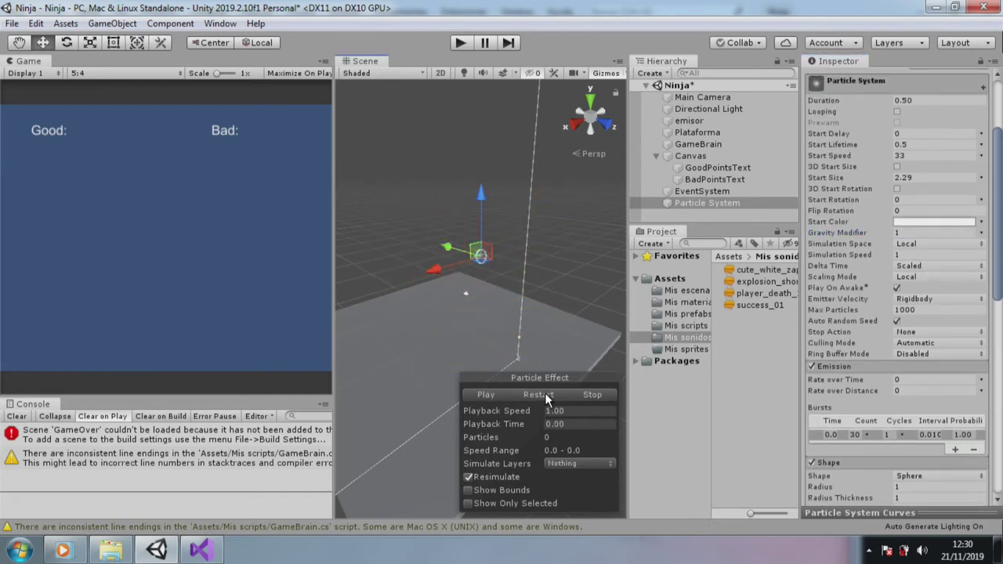
click(912, 232)
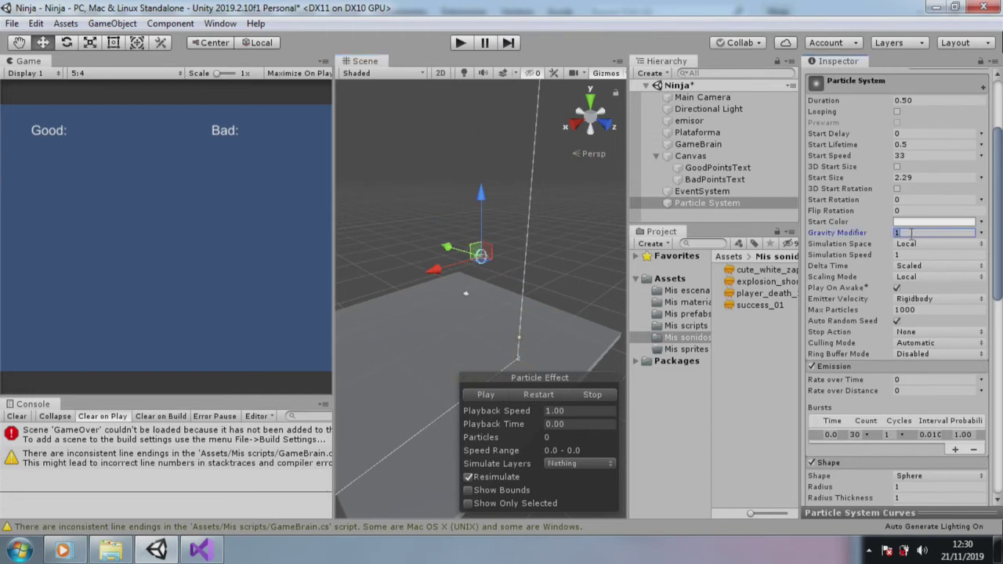
text(2)
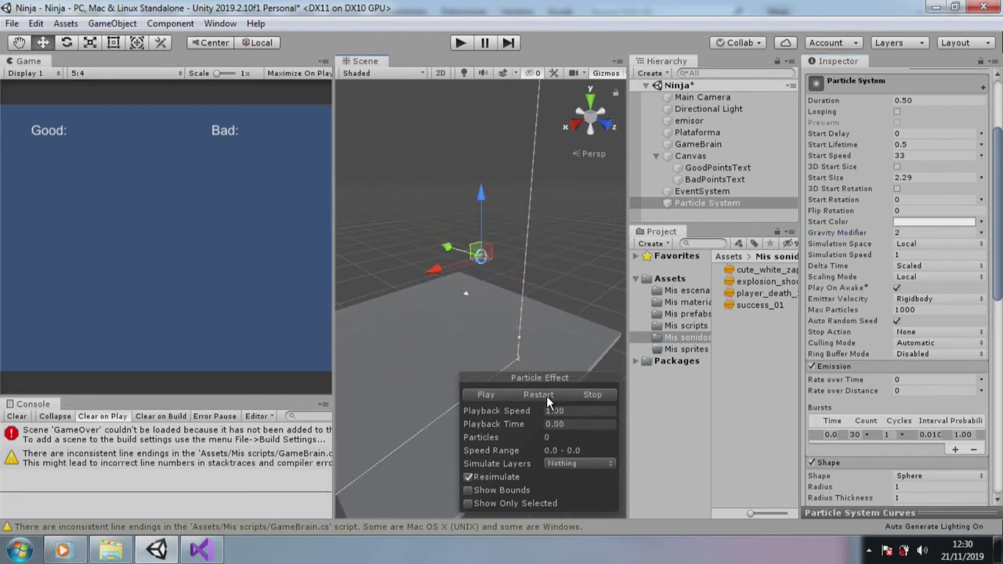
click(913, 233)
text(1)
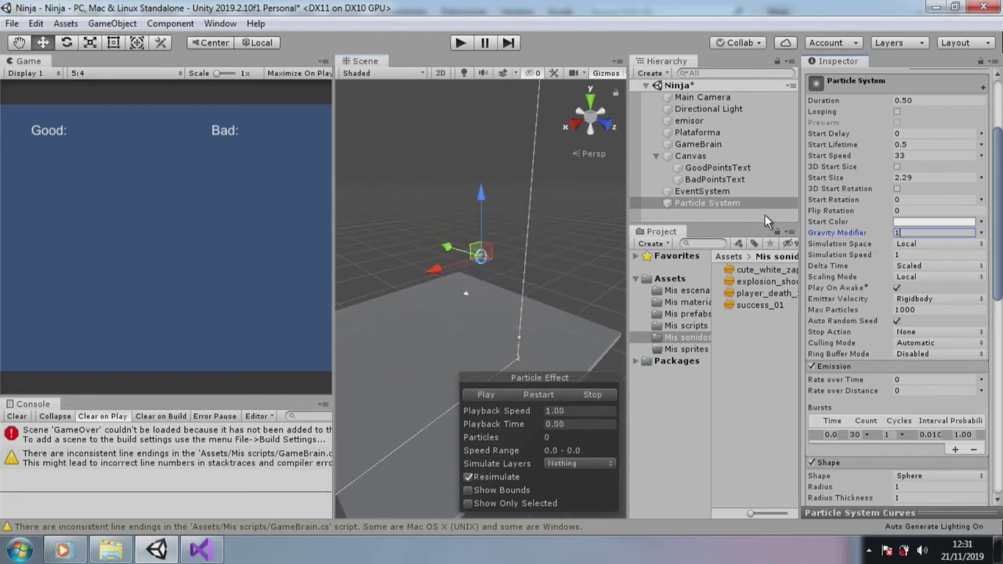
scroll(901, 86, up, 5)
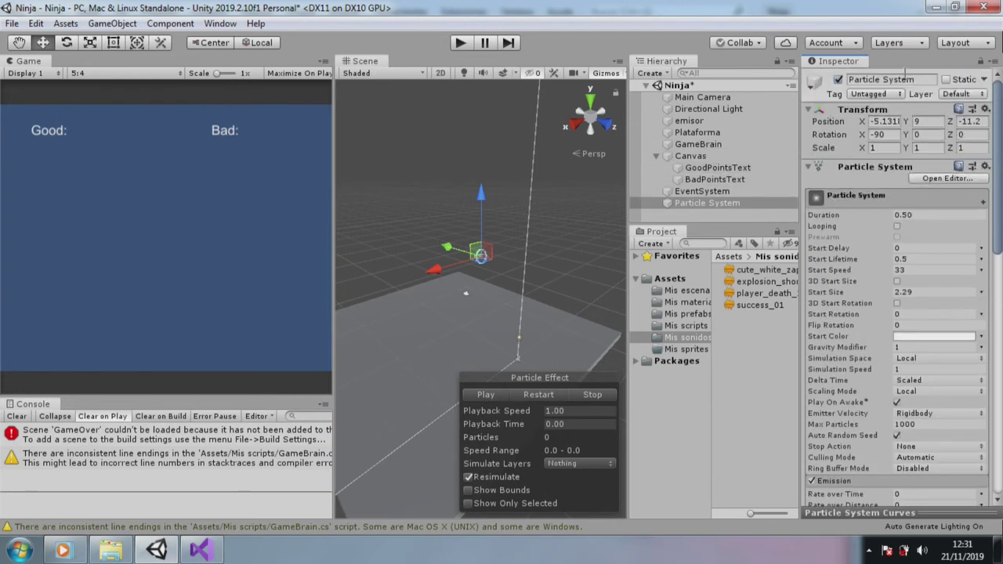
- Rename the particle system to Chispas in the Inspector
click(921, 80)
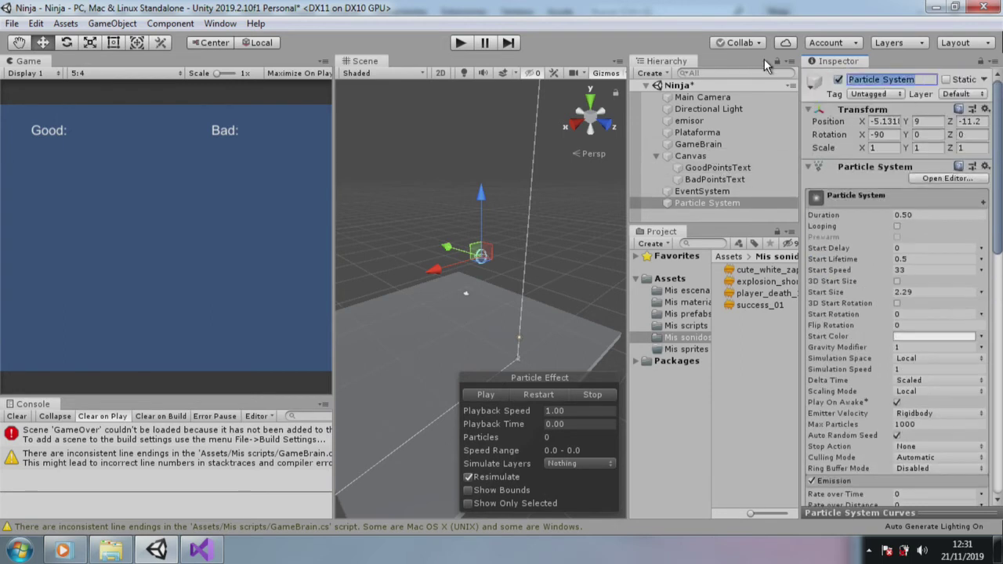
text(Ch)
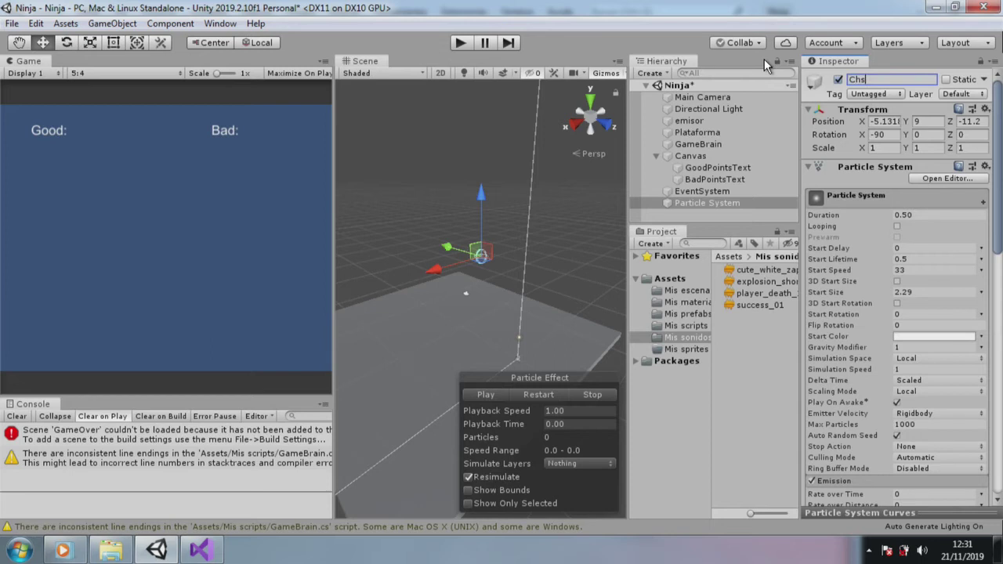
key(BackSpace)
key(BackSpace)
text(C)
text(his)
text(pas)
key(Return)
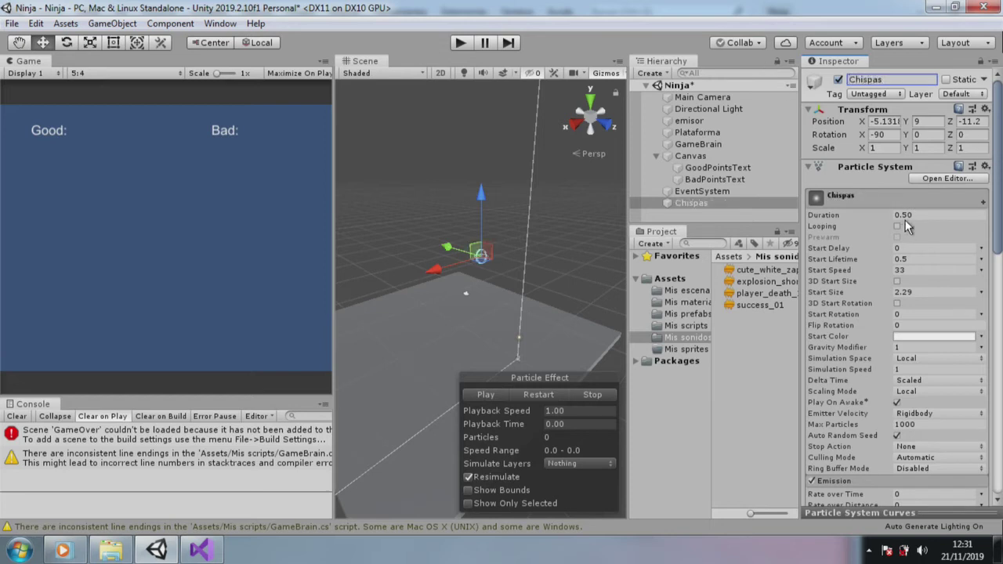
- Make Chispas a prefab in Mis prefabs and delete it from the scene Hierarchy
click(686, 313)
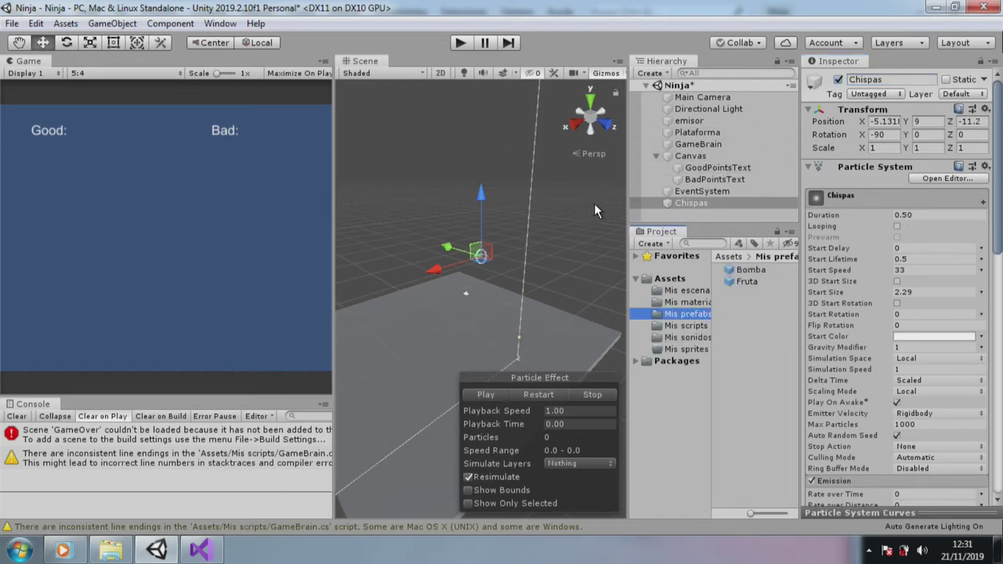
drag(689, 204, 761, 348)
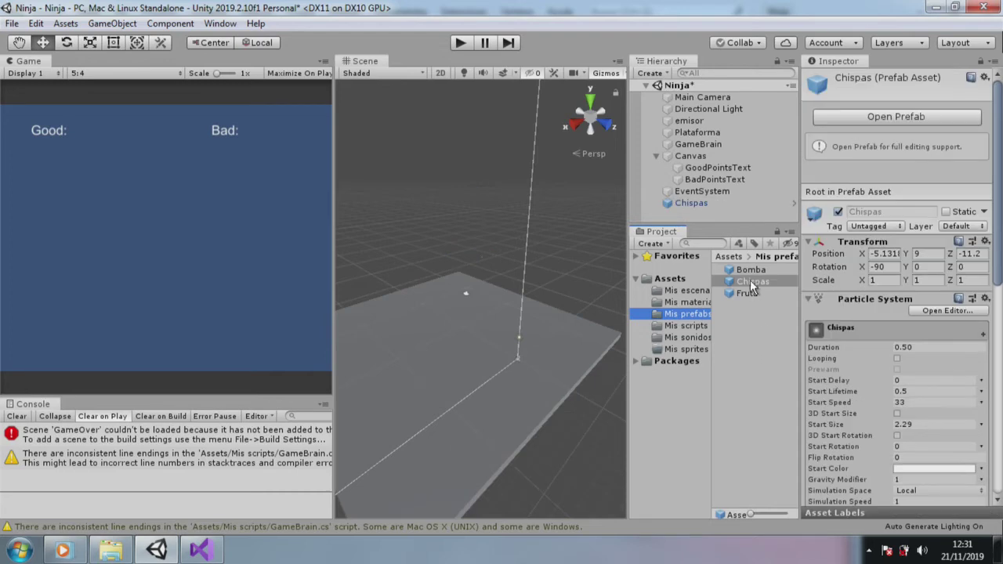
click(703, 202)
right_click(703, 202)
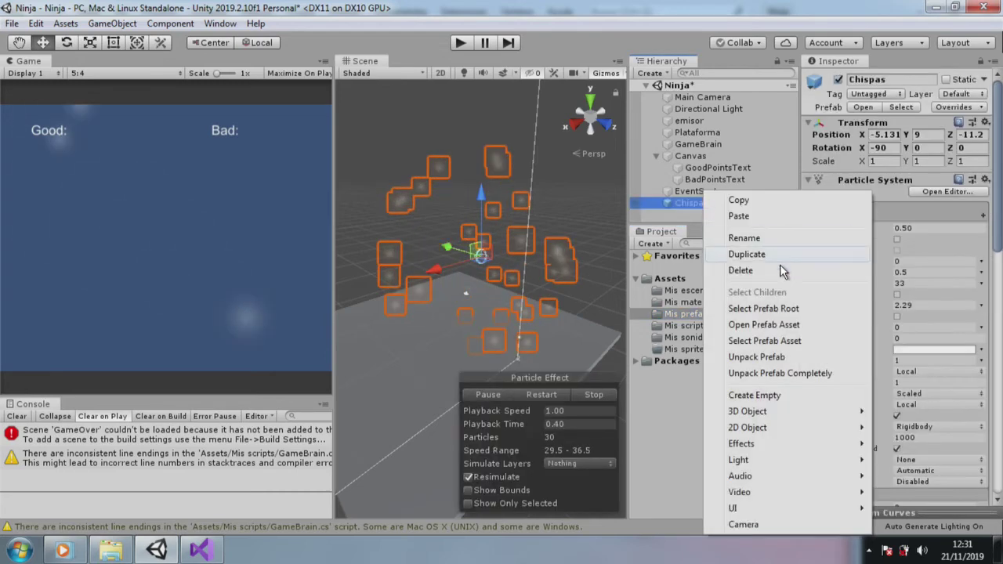
click(776, 270)
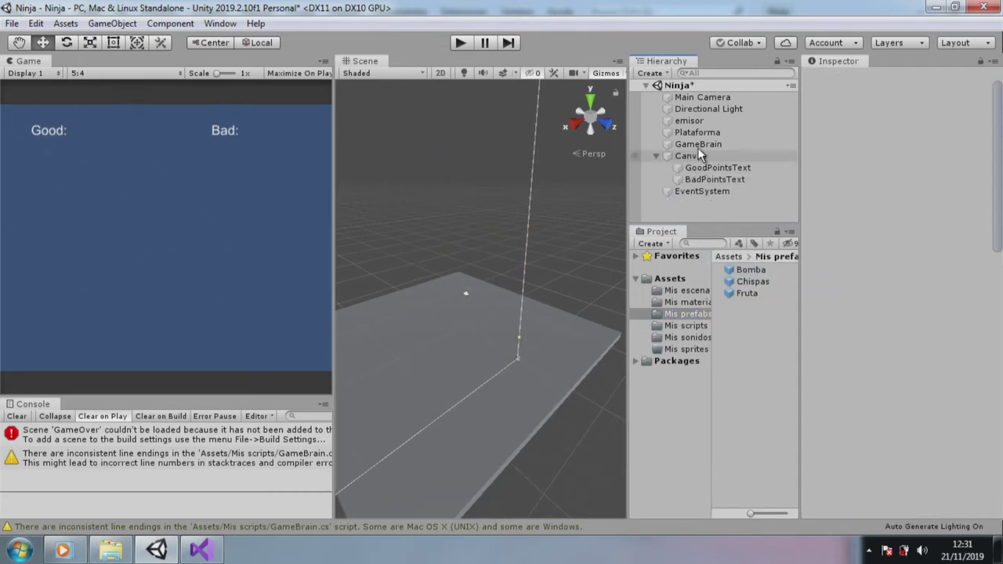
click(716, 96)
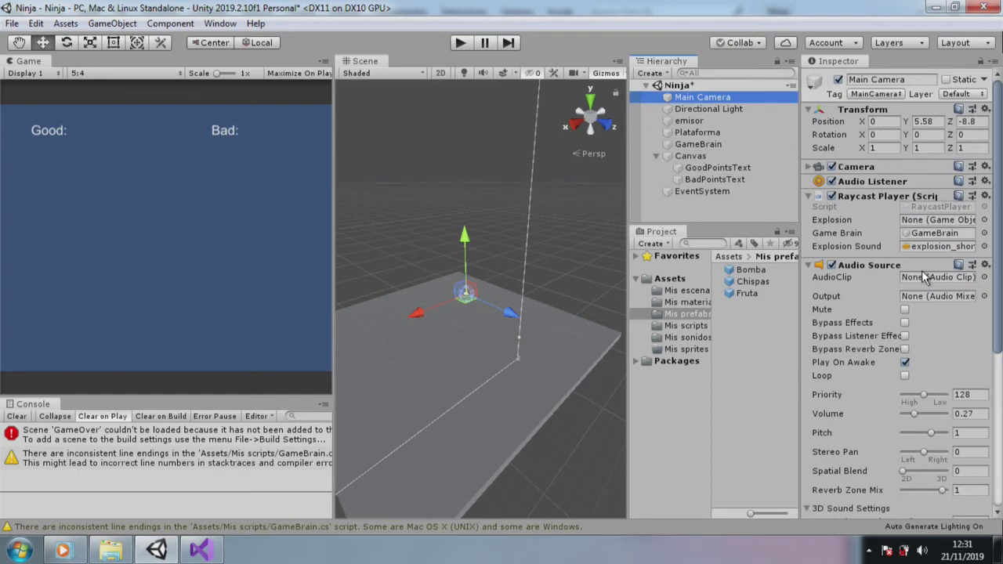
- Assign the Chispas prefab as the camera's Explosion, enter Play mode and slice several red fruits
drag(751, 281, 911, 222)
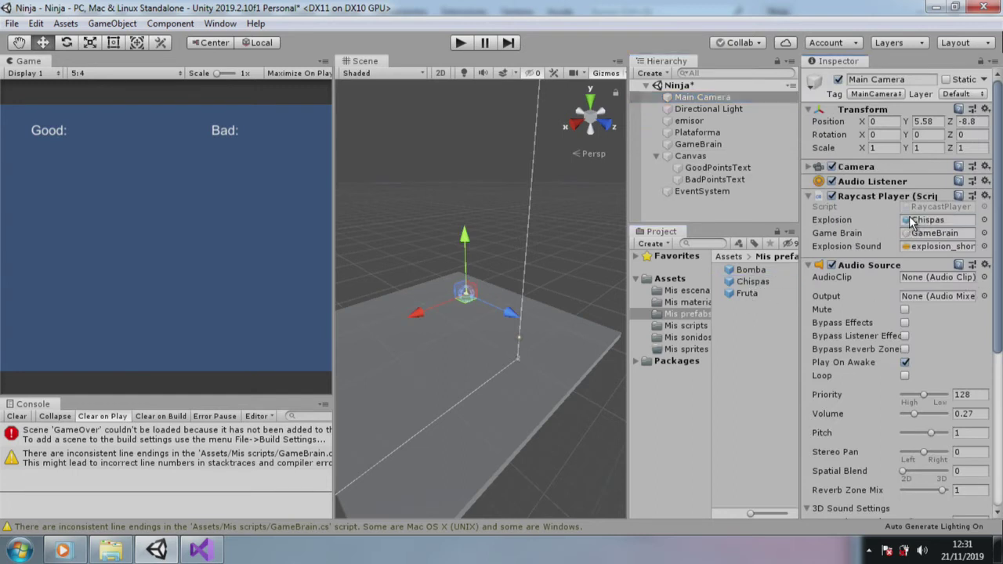
click(470, 42)
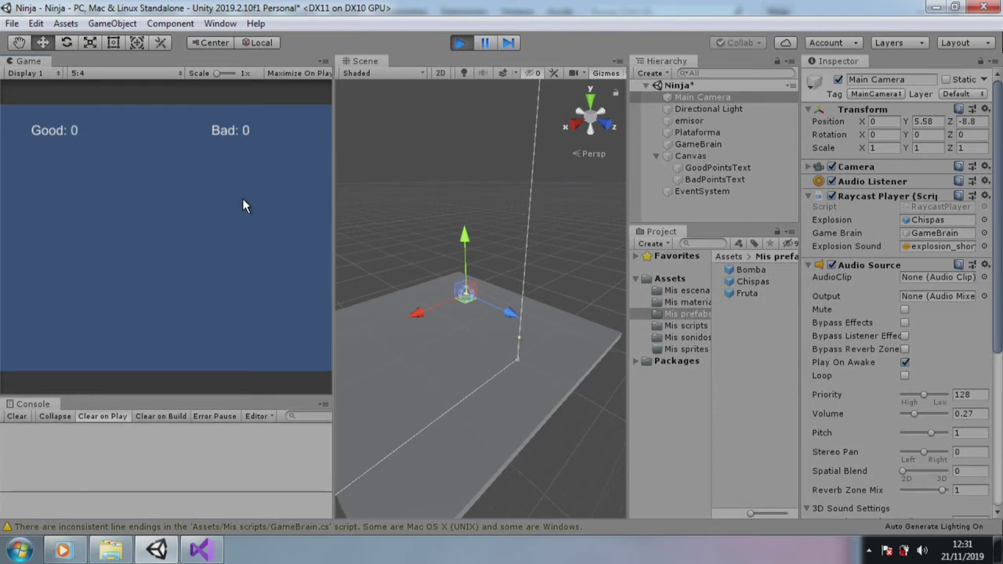
click(253, 200)
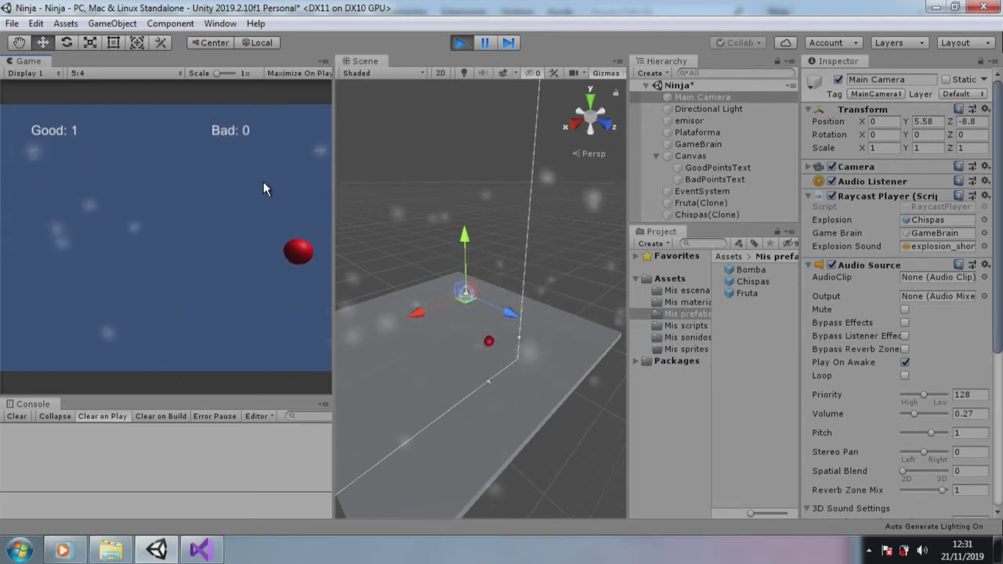
click(314, 166)
click(319, 187)
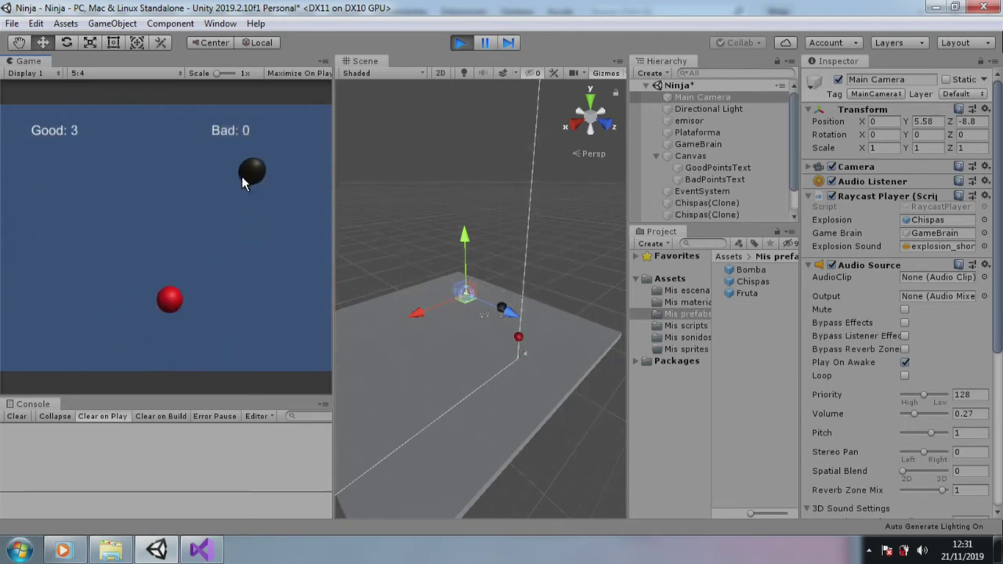
click(190, 166)
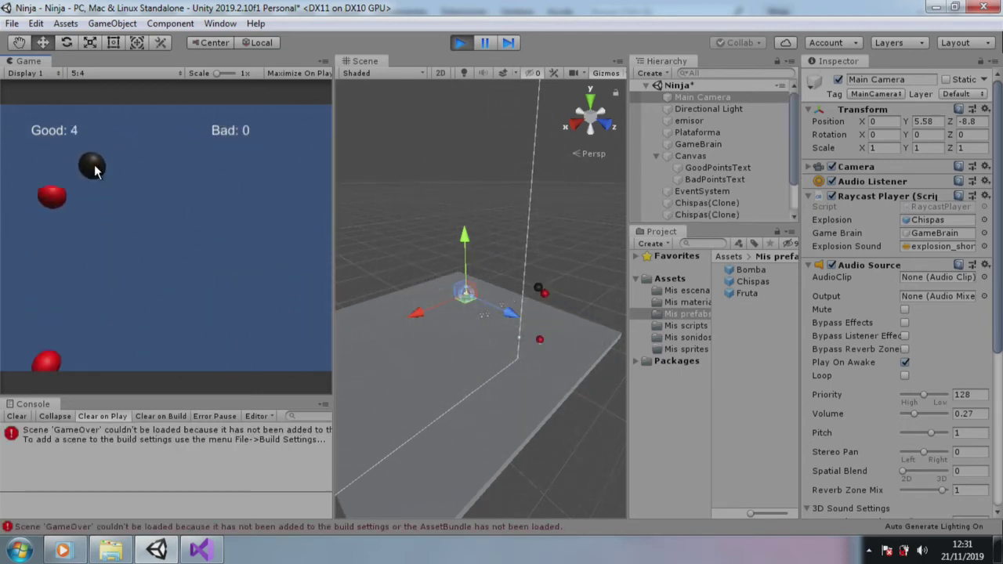
- Hit a bomb, keep slicing falling red fruits, then stop play mode
click(94, 169)
click(133, 163)
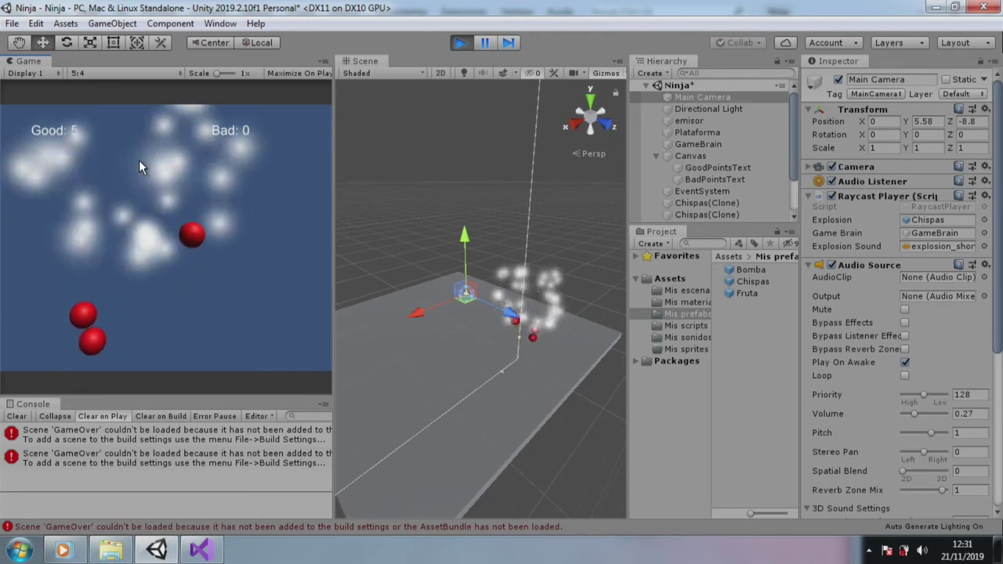
click(222, 168)
click(285, 166)
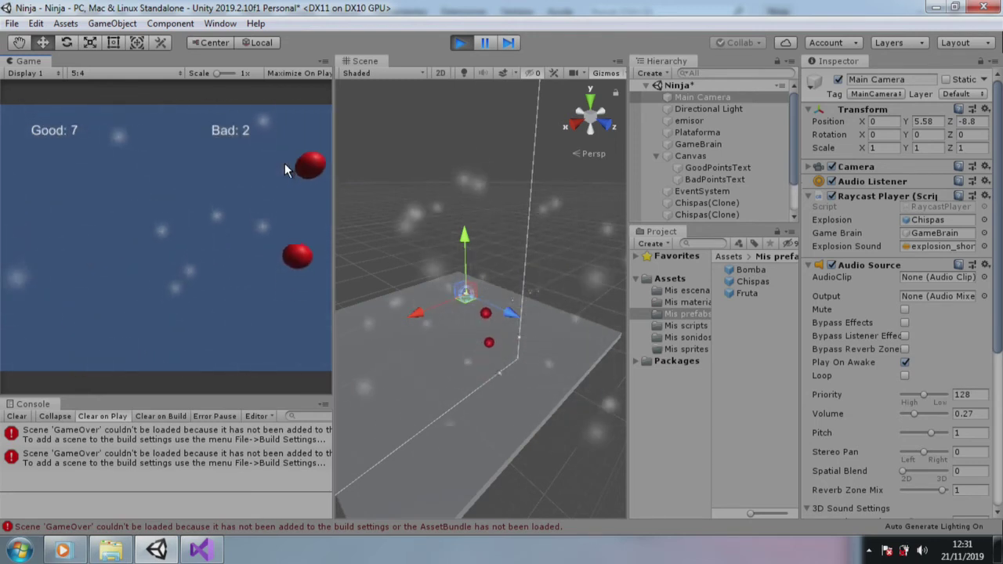
click(309, 165)
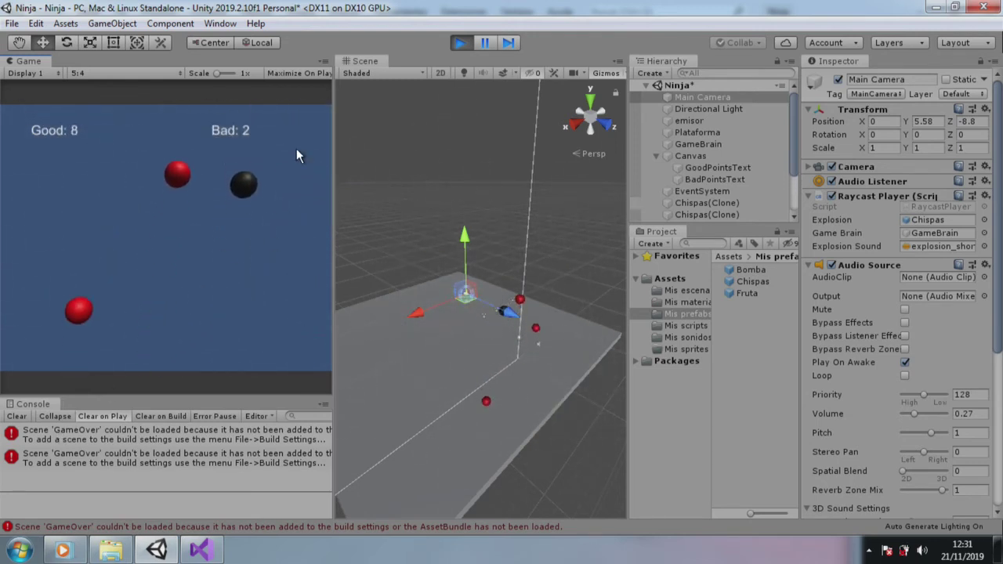
click(468, 45)
- Save the Ninja scene
click(17, 24)
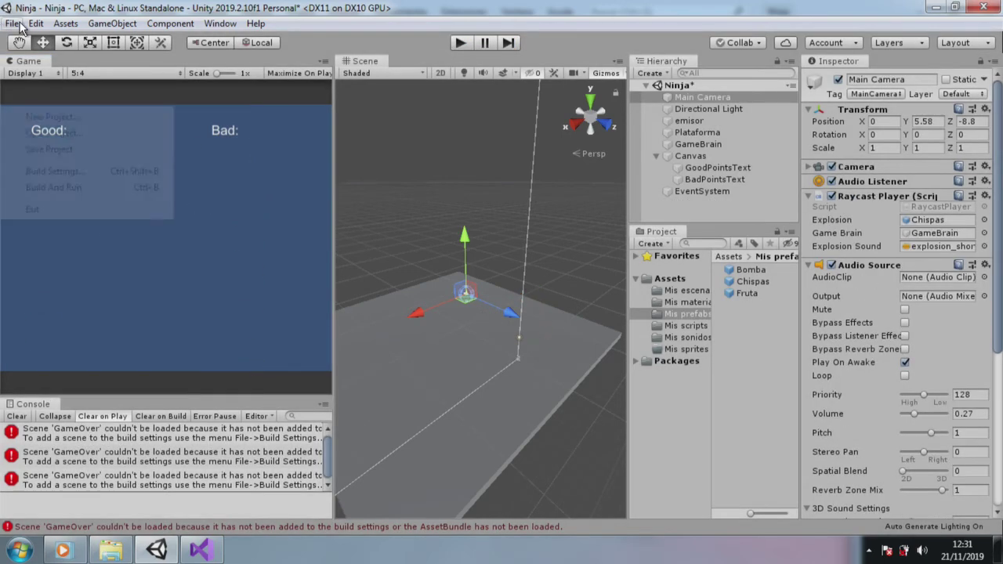
click(63, 85)
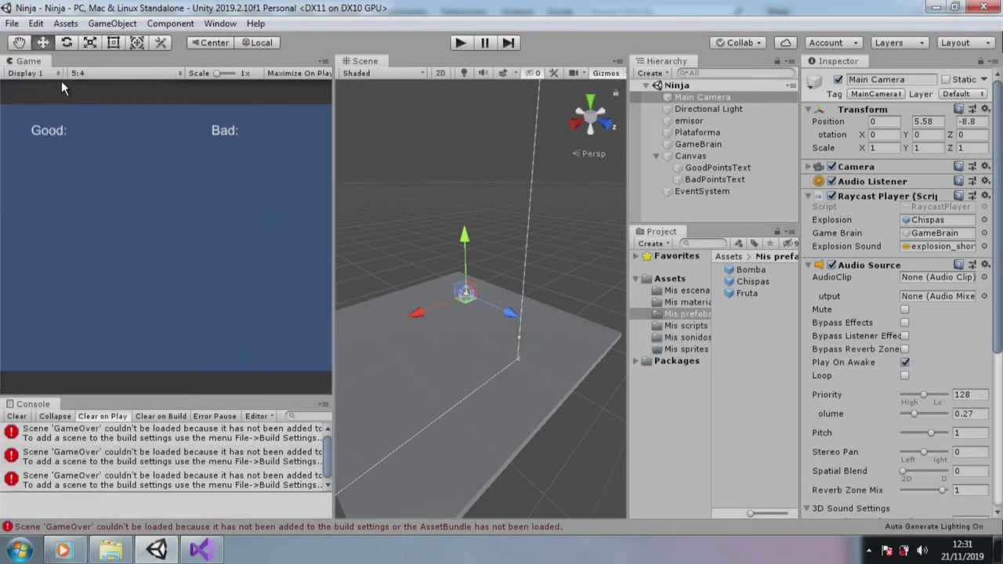
click(12, 25)
click(67, 172)
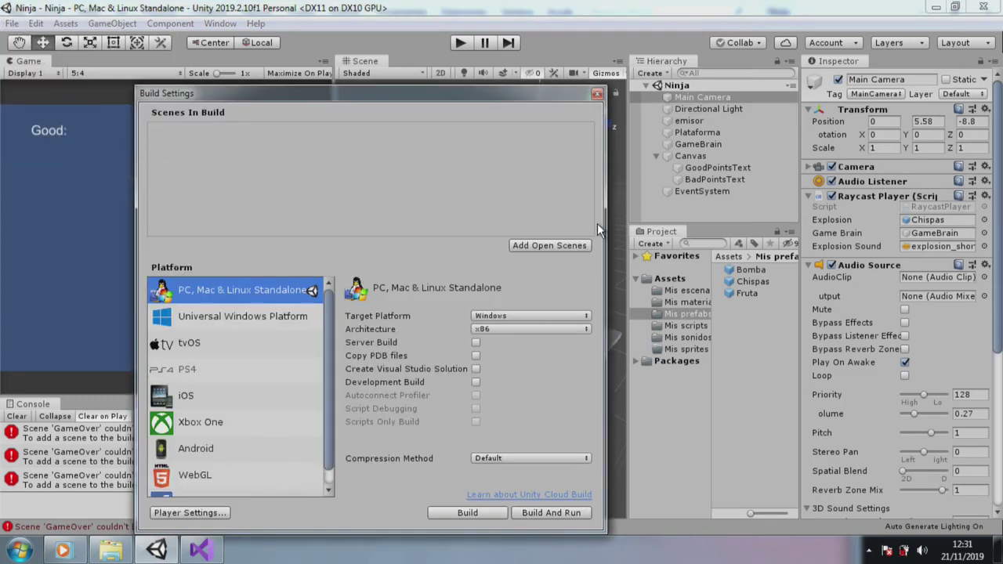
- Add Intro, Ninja, GameOver and Win from Mis escenas to Scenes In Build, in that order
click(697, 292)
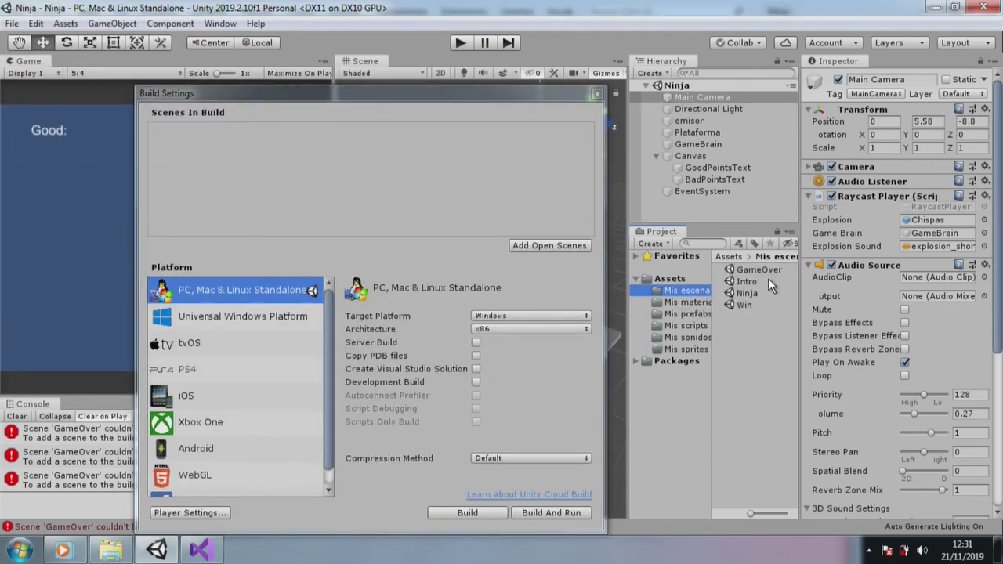
drag(746, 281, 352, 173)
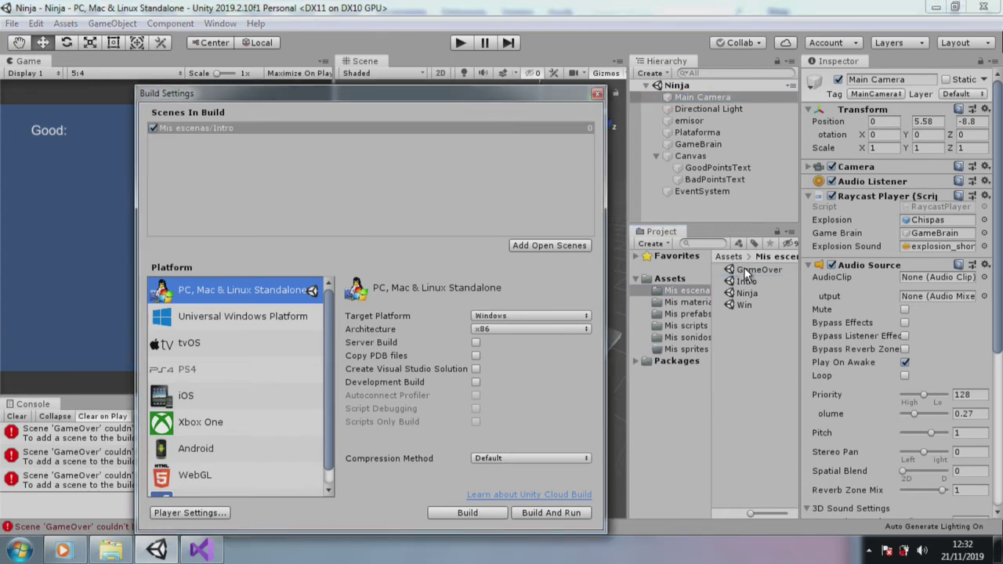
drag(750, 292, 437, 161)
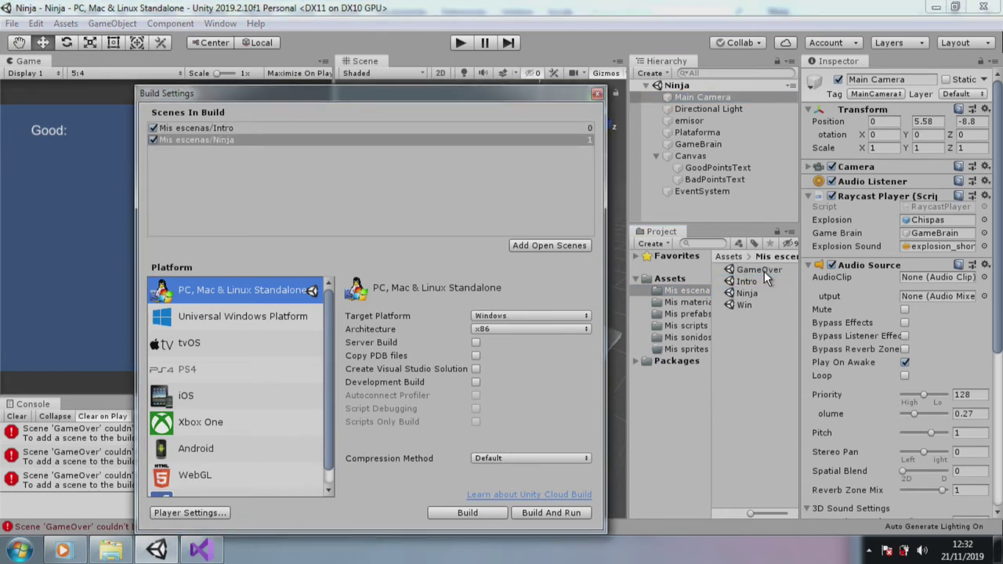
drag(764, 271, 503, 195)
drag(753, 306, 401, 186)
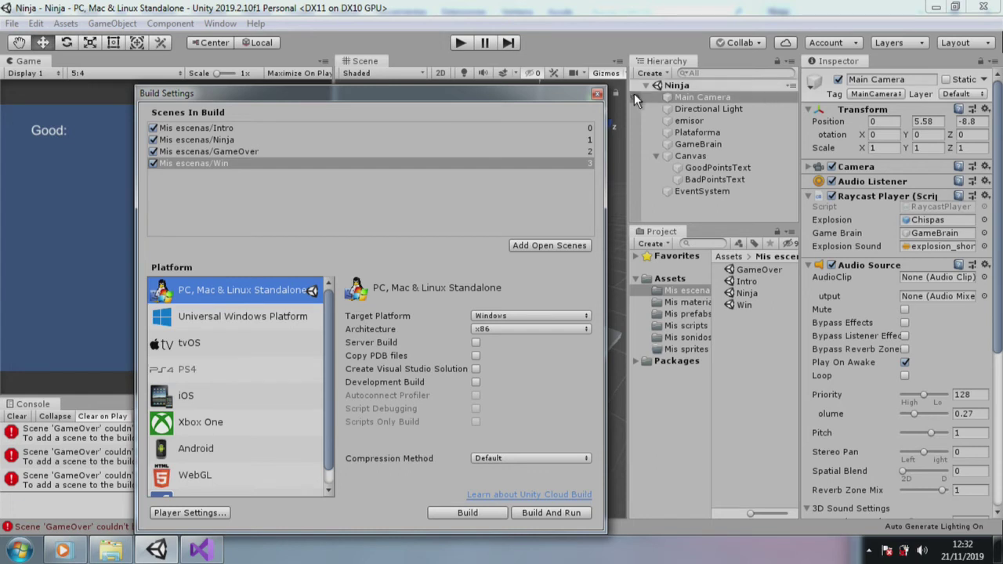
drag(504, 91, 431, 38)
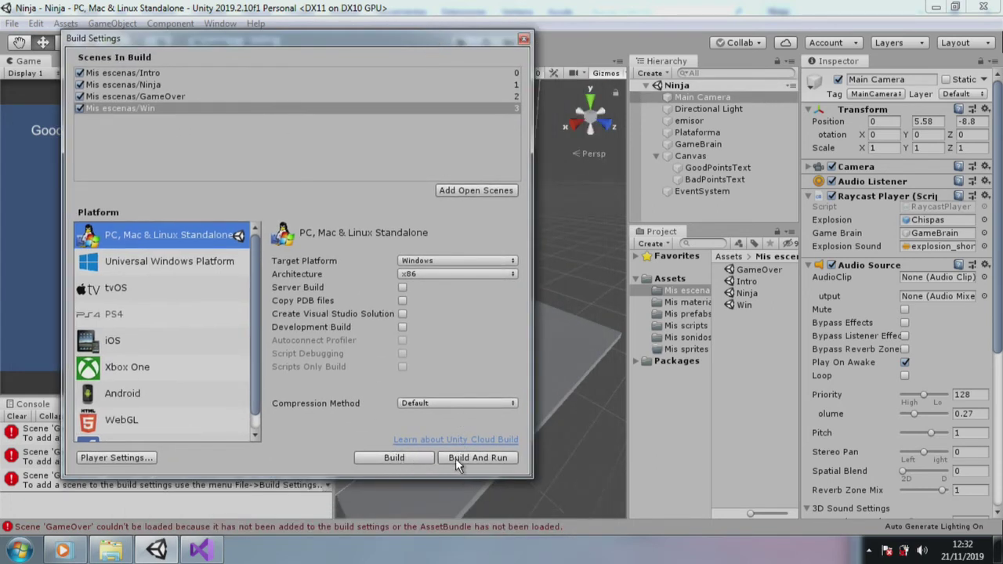
click(525, 39)
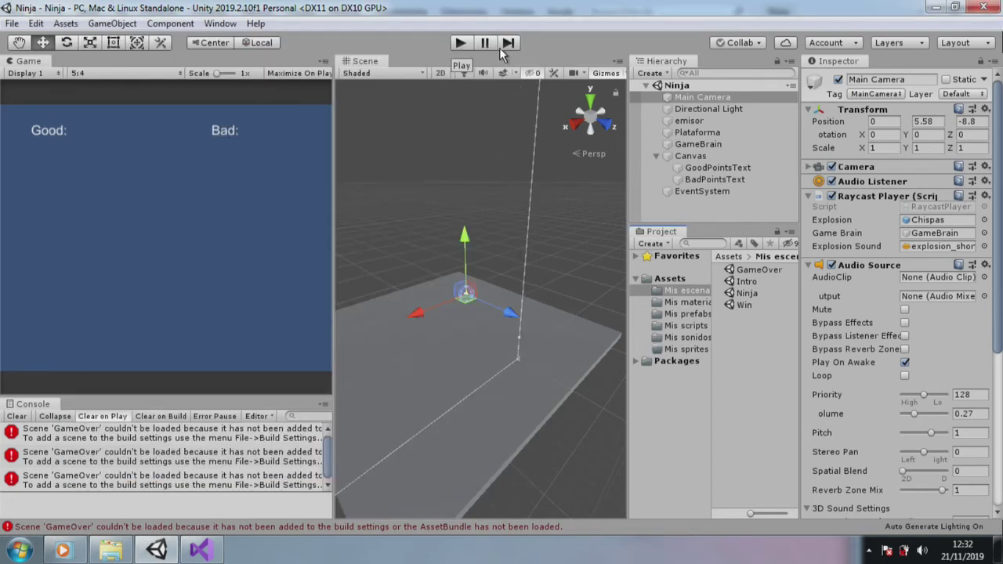
- Play-test the game, hit a bomb to reach the GameOver scene, then stop
click(460, 43)
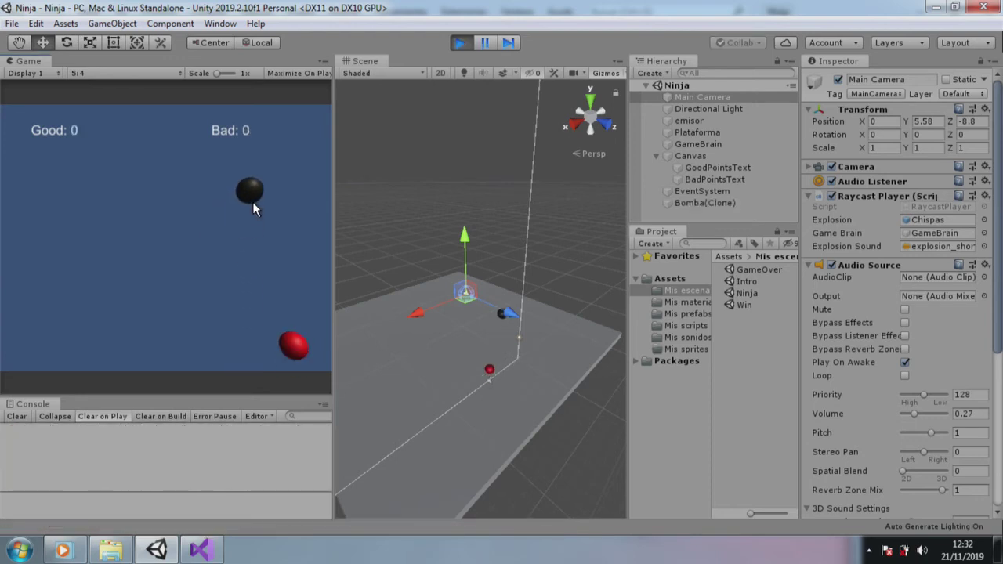
click(257, 170)
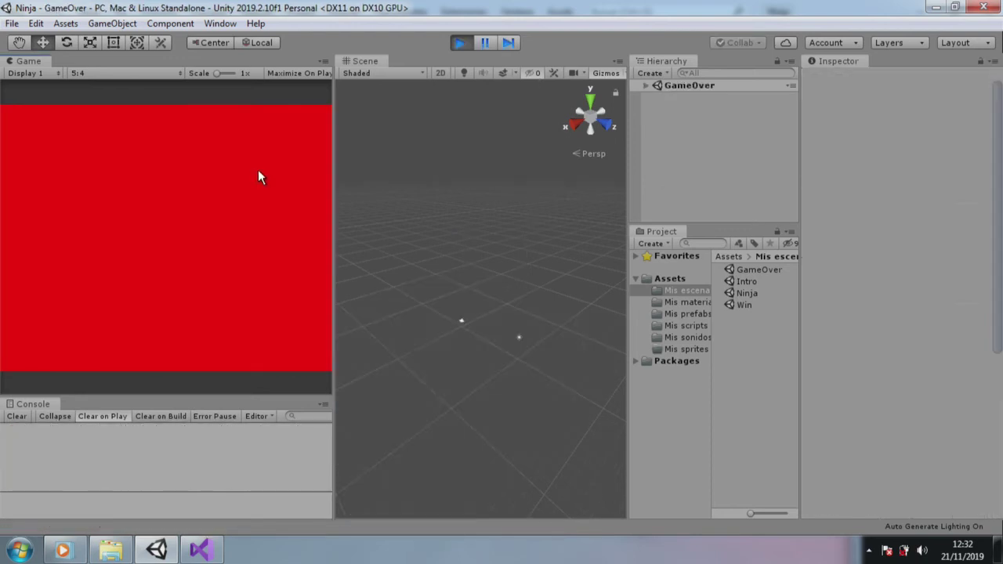
click(463, 42)
- Run a brief play test, stop it, and select the Main Camera
click(462, 43)
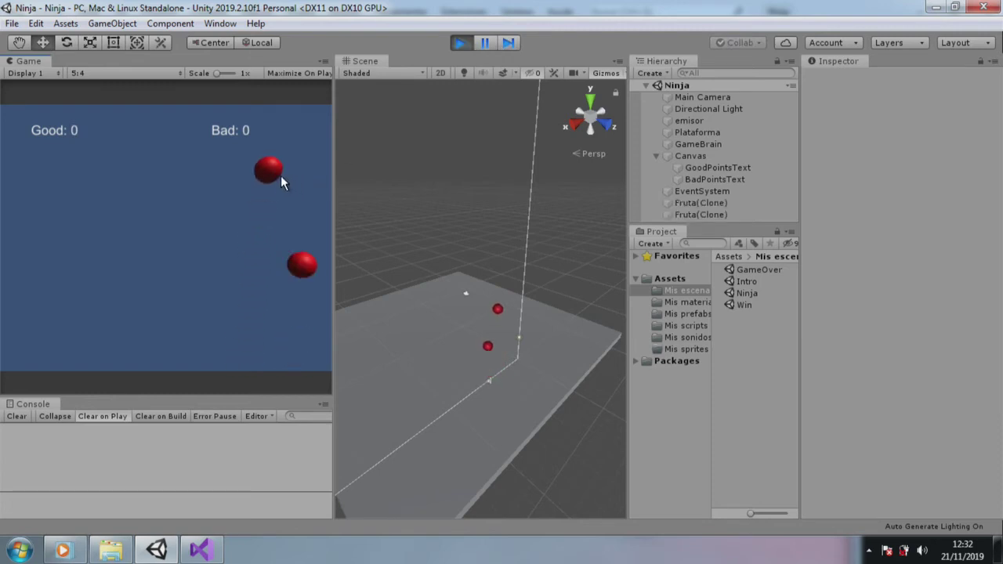
click(461, 45)
click(709, 97)
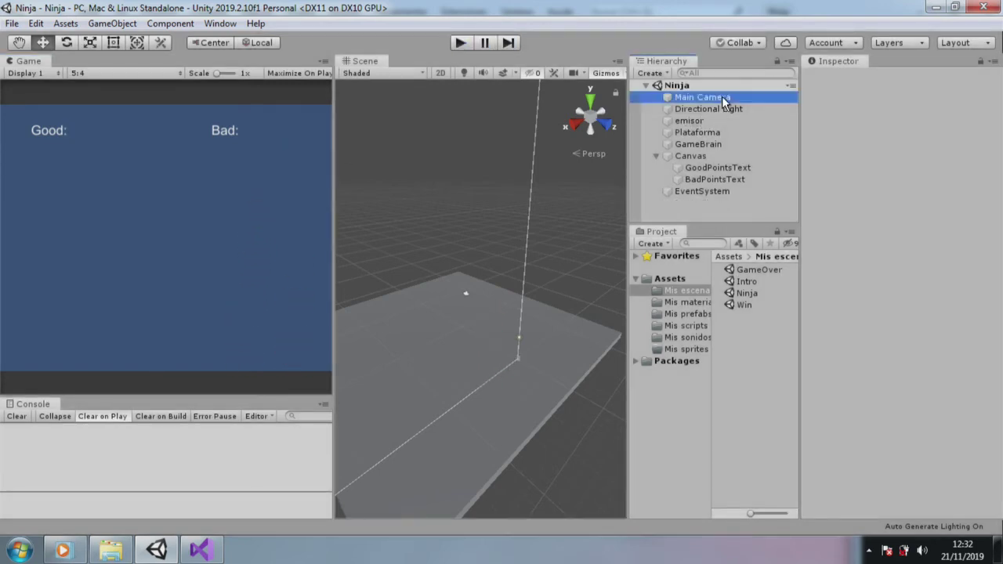
scroll(937, 321, down, 3)
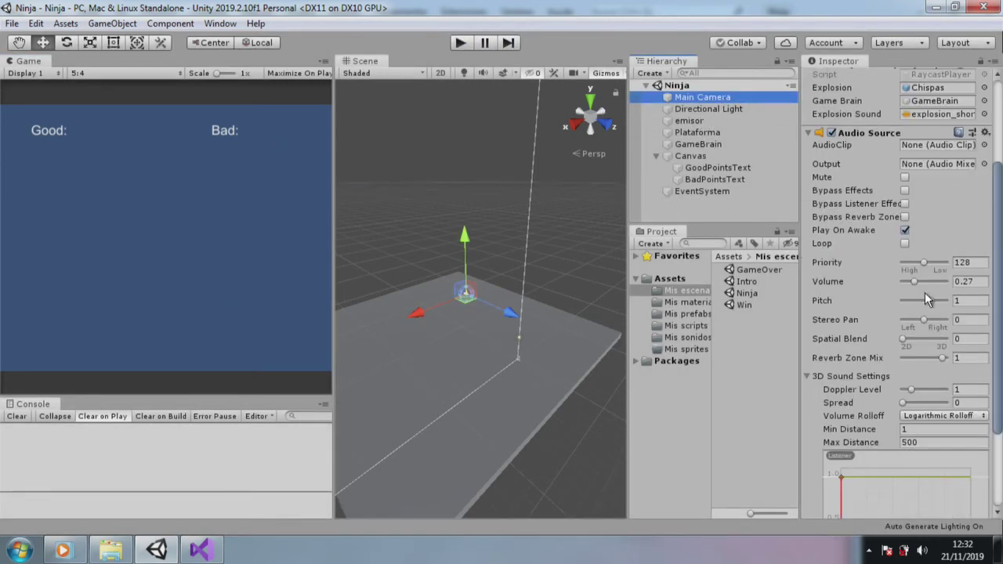
- Play-test again, slicing red fruits up to 17 good and 2 bad, then stop
click(460, 43)
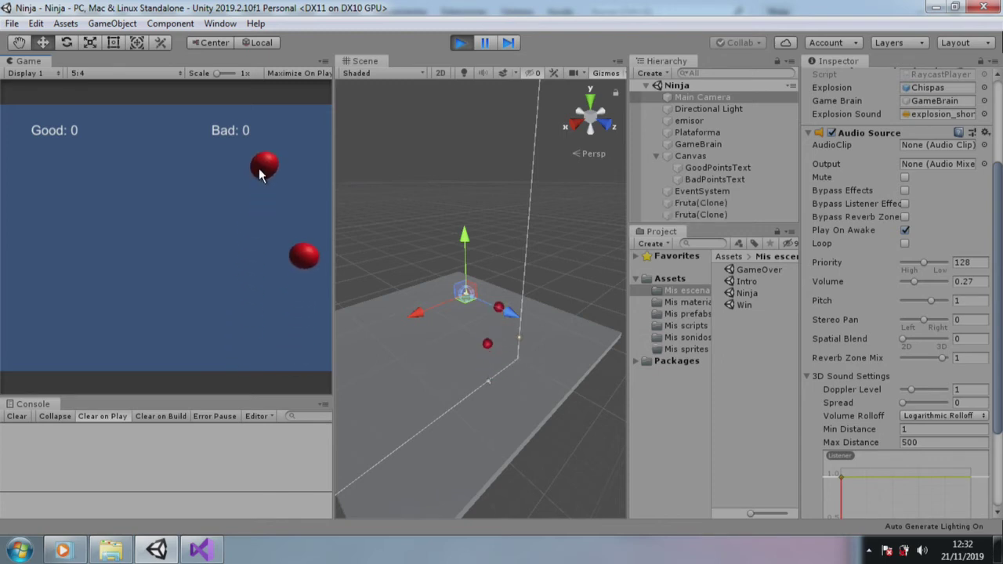
click(259, 167)
click(323, 177)
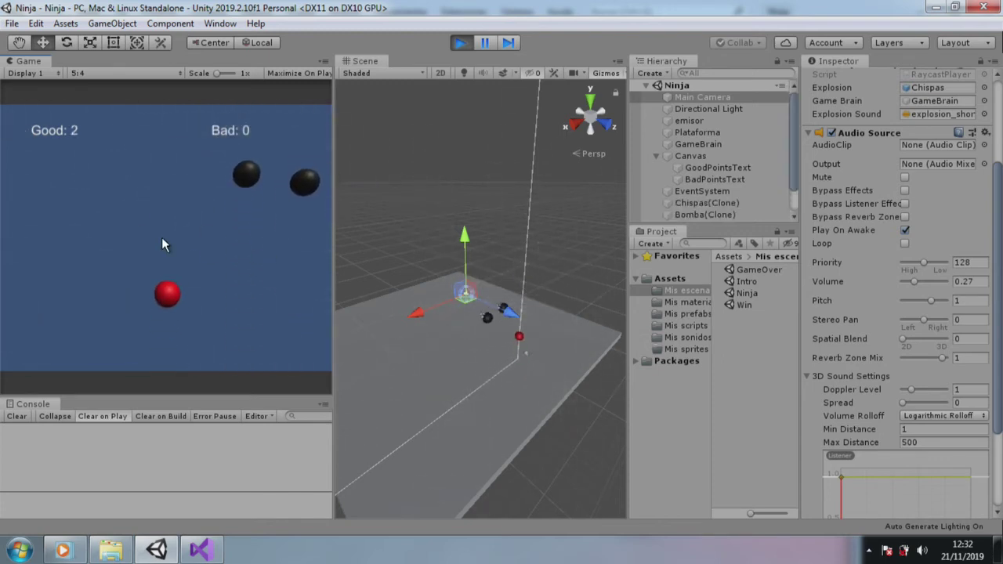
click(185, 169)
click(118, 168)
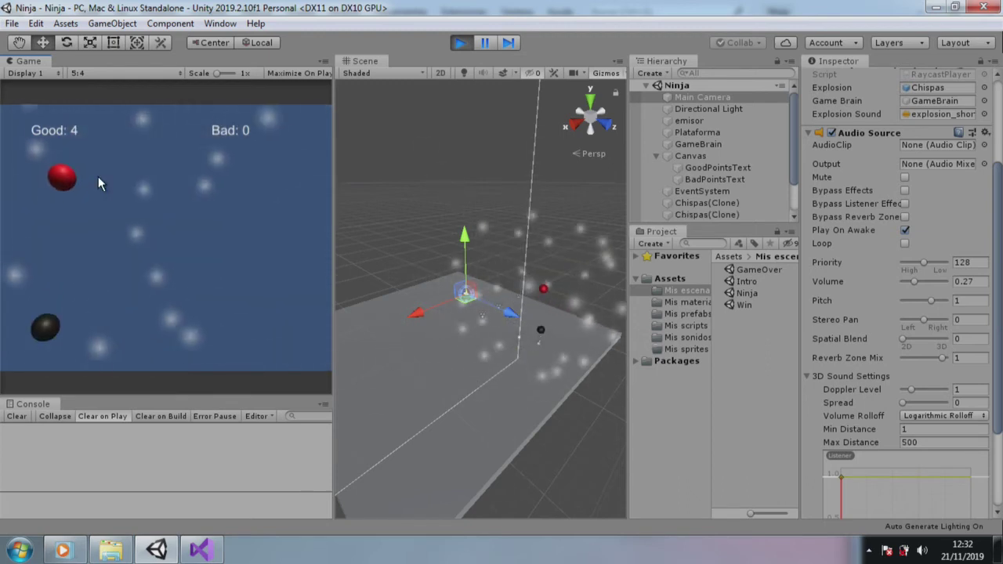
click(69, 166)
click(126, 168)
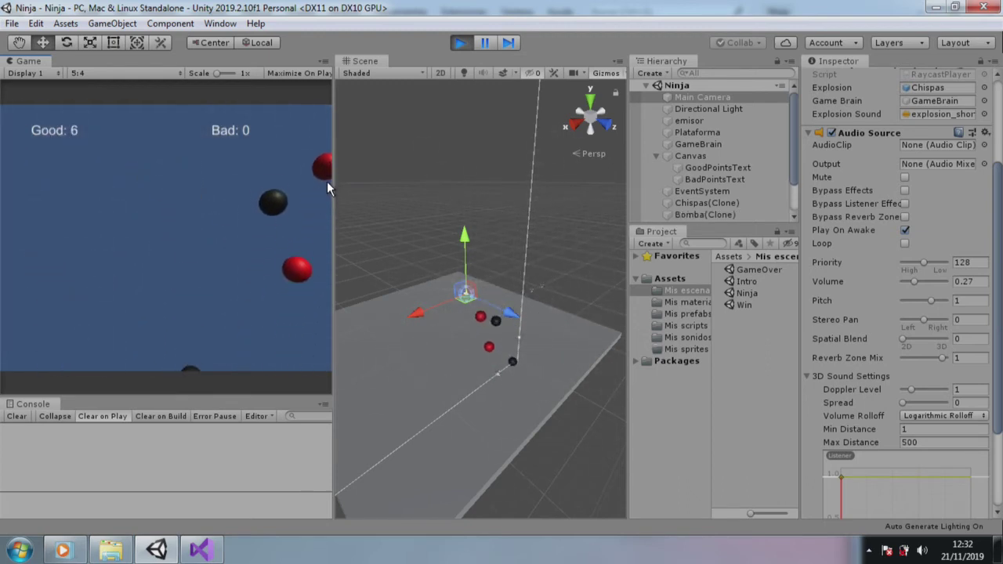
click(317, 184)
click(256, 166)
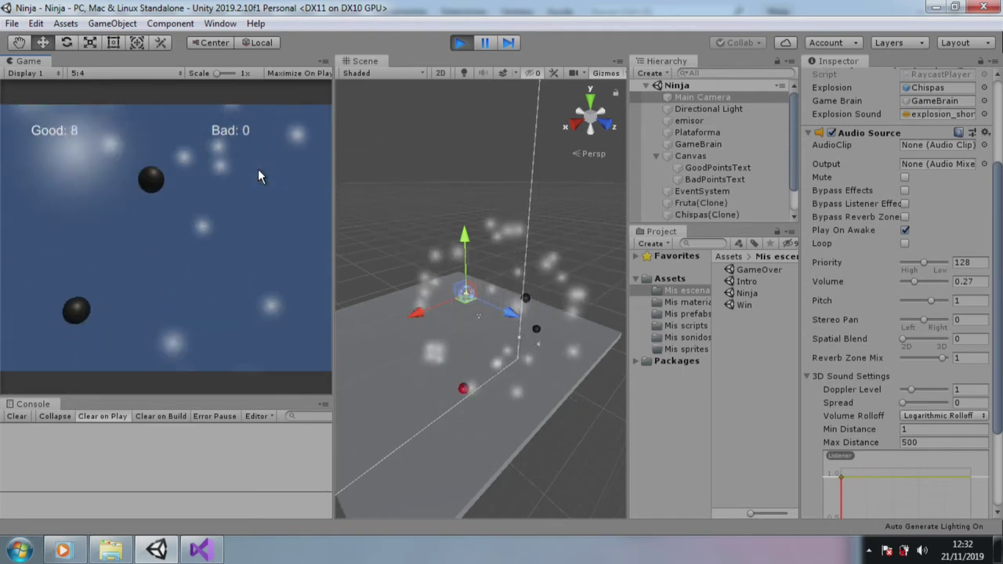
click(60, 176)
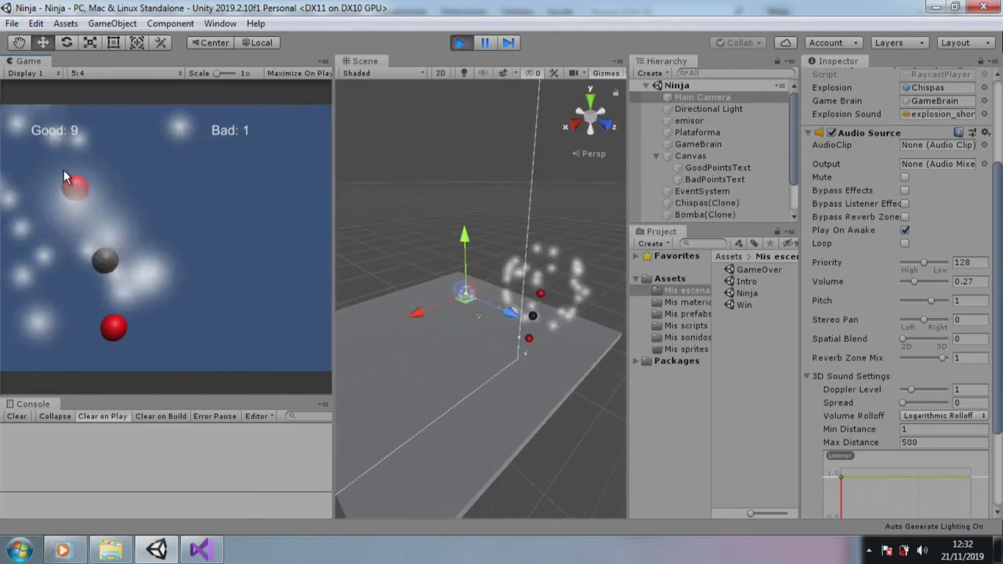
click(141, 196)
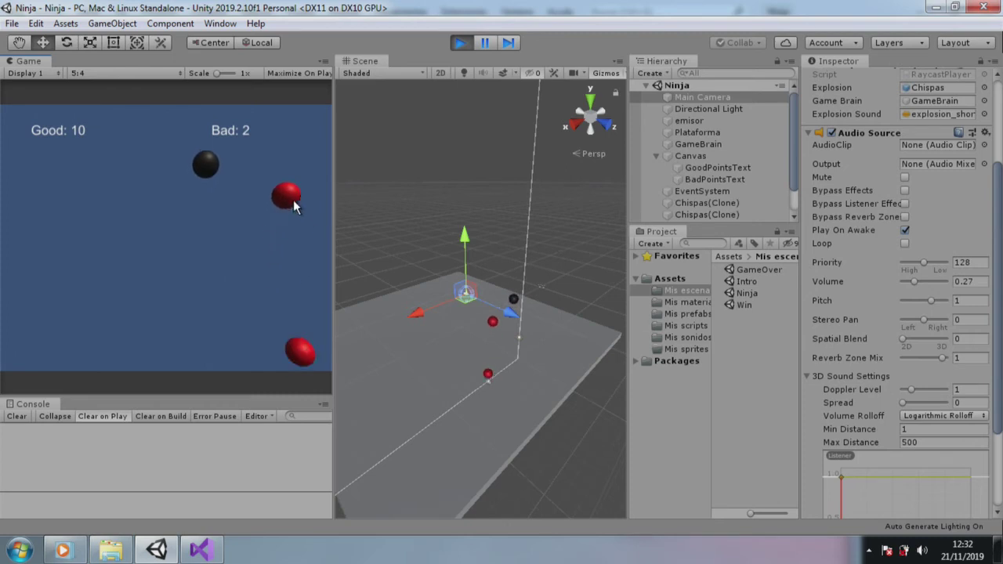
click(300, 198)
click(321, 182)
click(259, 166)
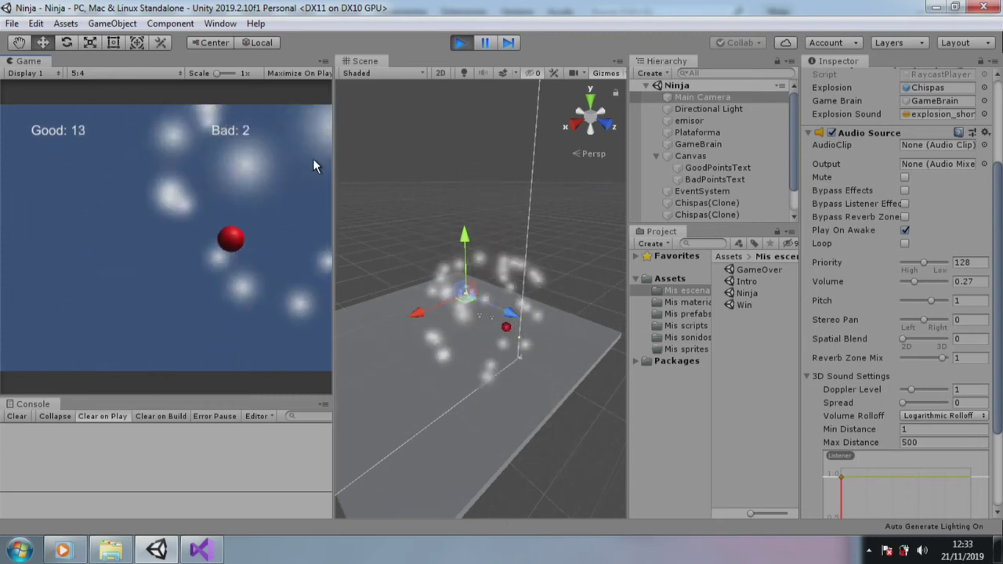
click(235, 171)
click(150, 177)
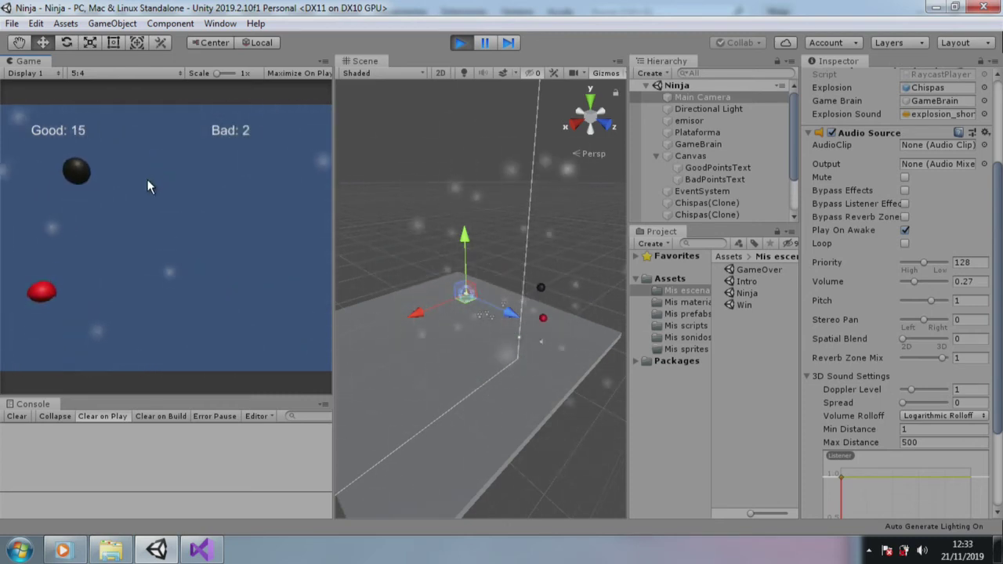
click(58, 168)
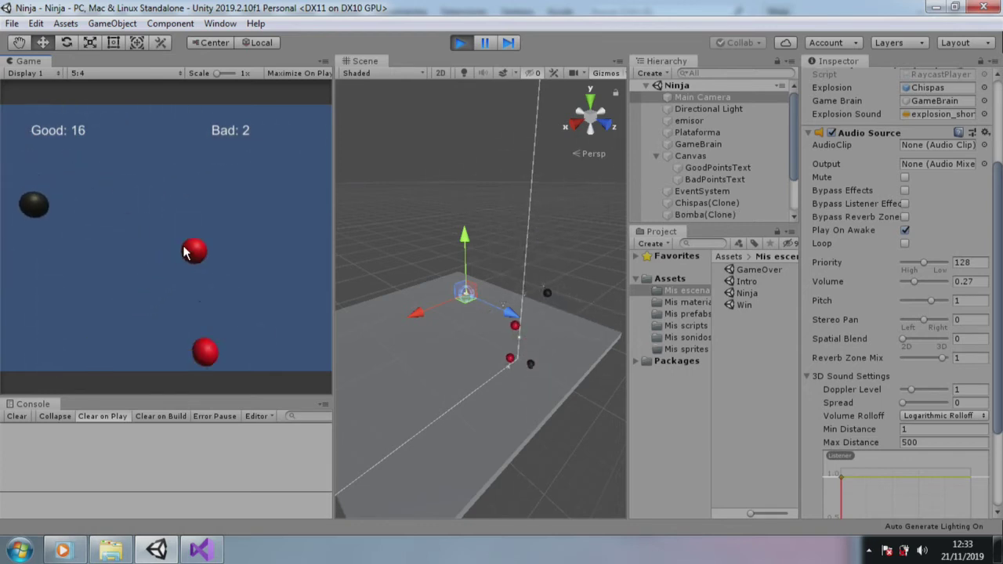
click(275, 235)
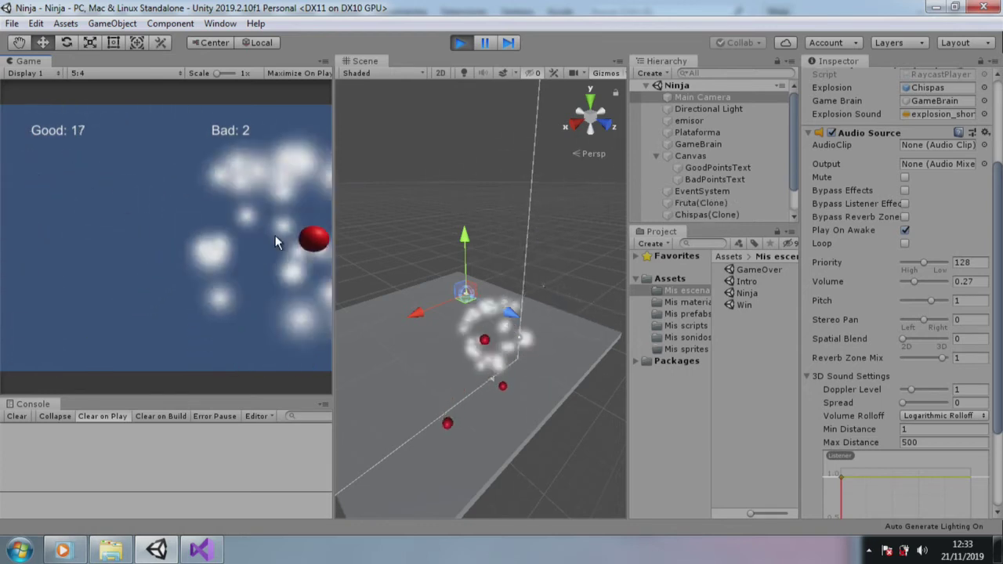
click(461, 43)
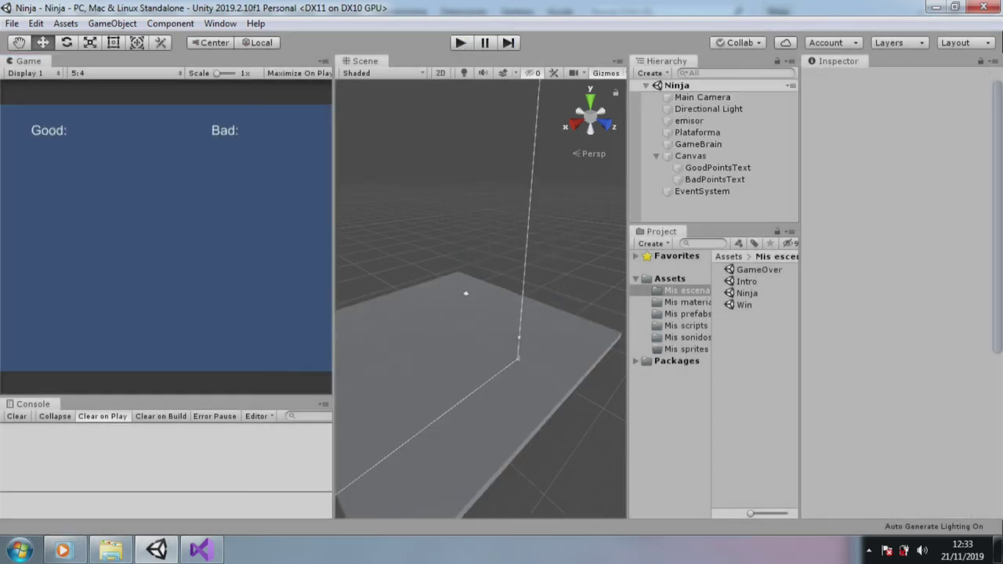
- Change GameBrain.cs goodFruitCounter==20 to ==10, save, and return to Unity
click(202, 550)
key(shift+Left)
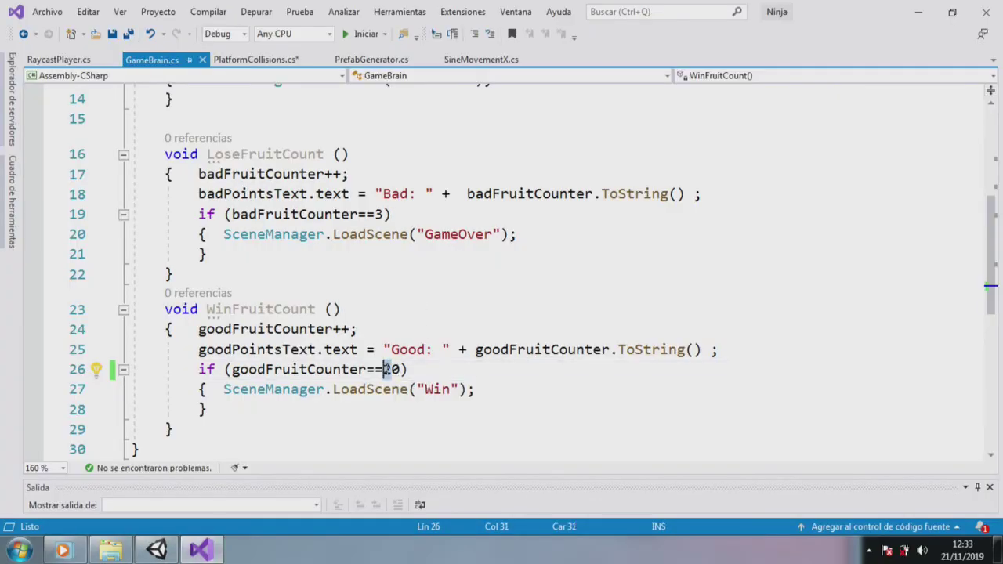
text(1)
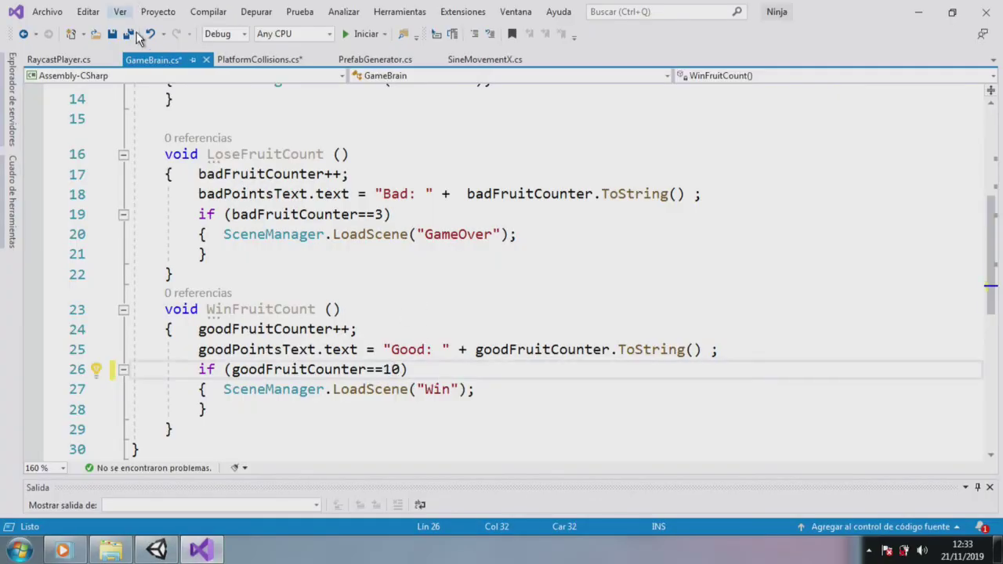
click(116, 36)
click(156, 550)
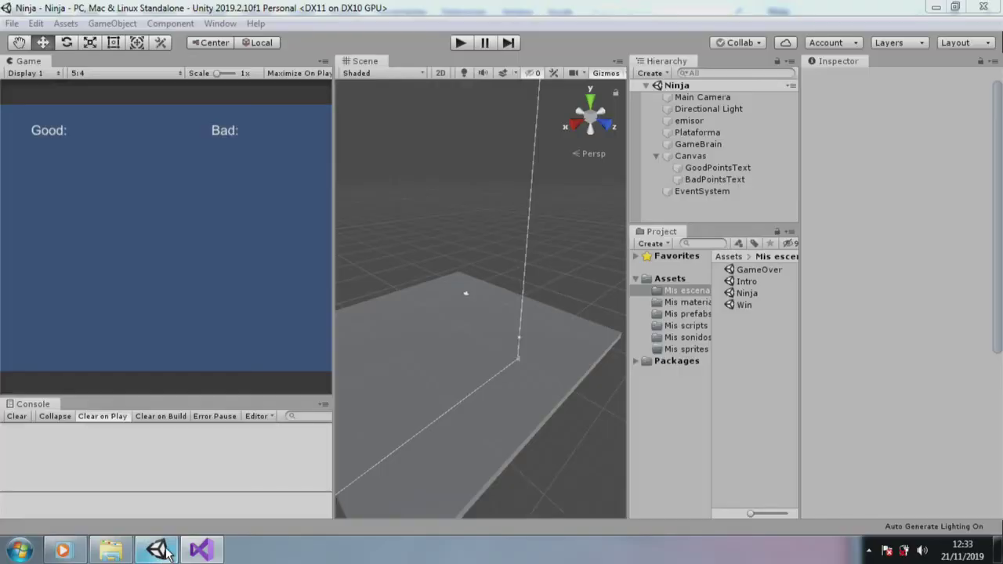
- Start a play test and slice six red fruits to raise the Good count
click(462, 40)
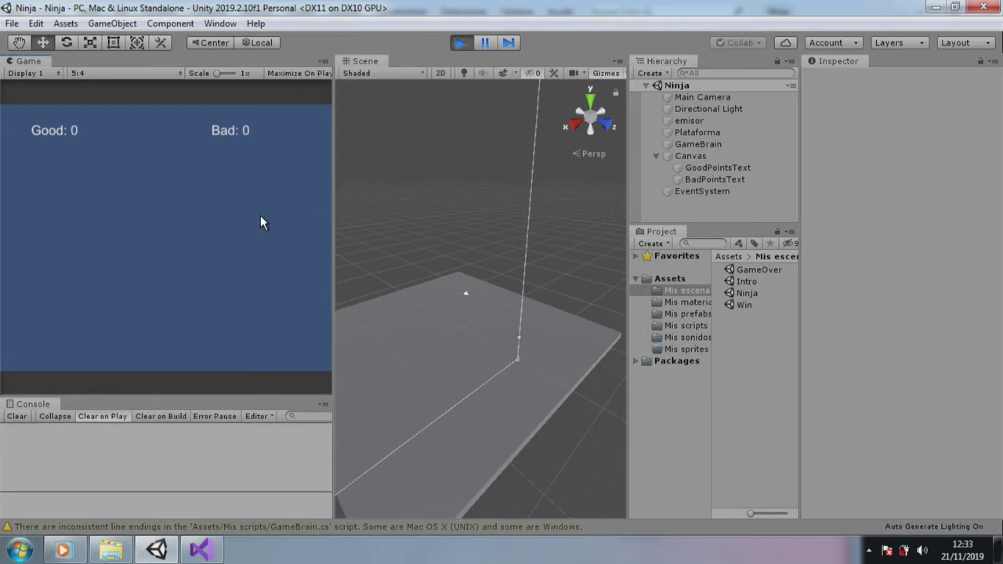
click(326, 181)
click(323, 172)
click(210, 317)
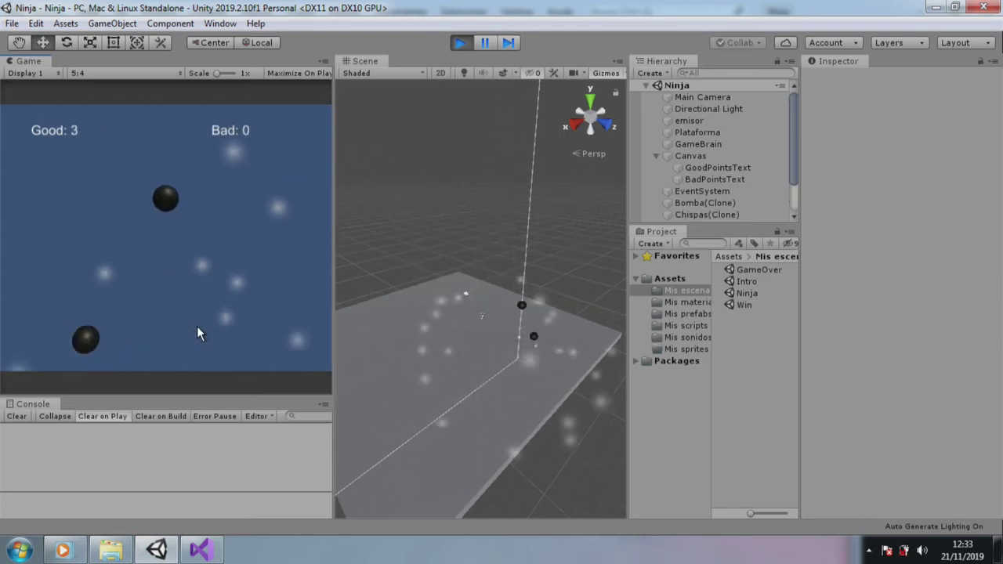
click(63, 180)
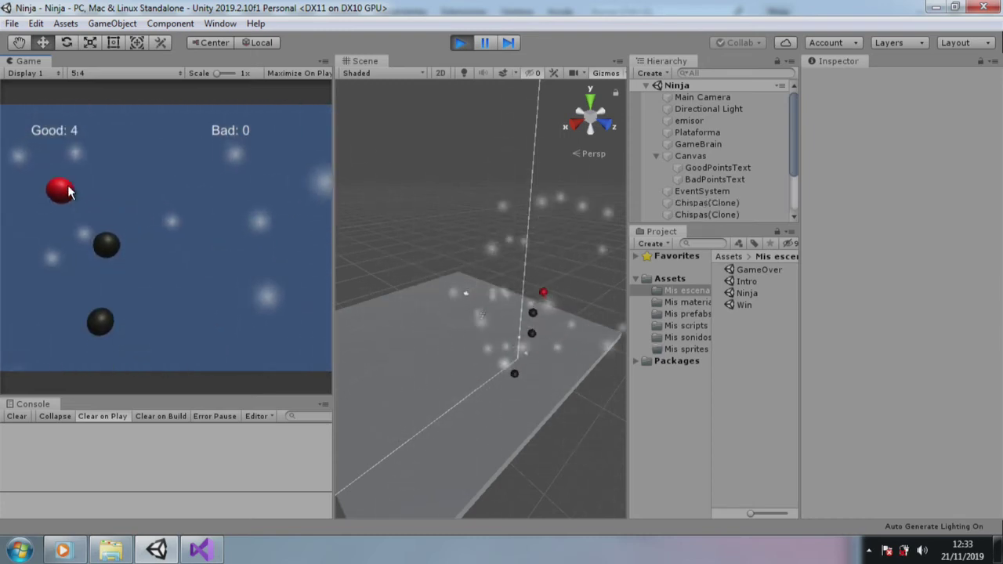
click(67, 187)
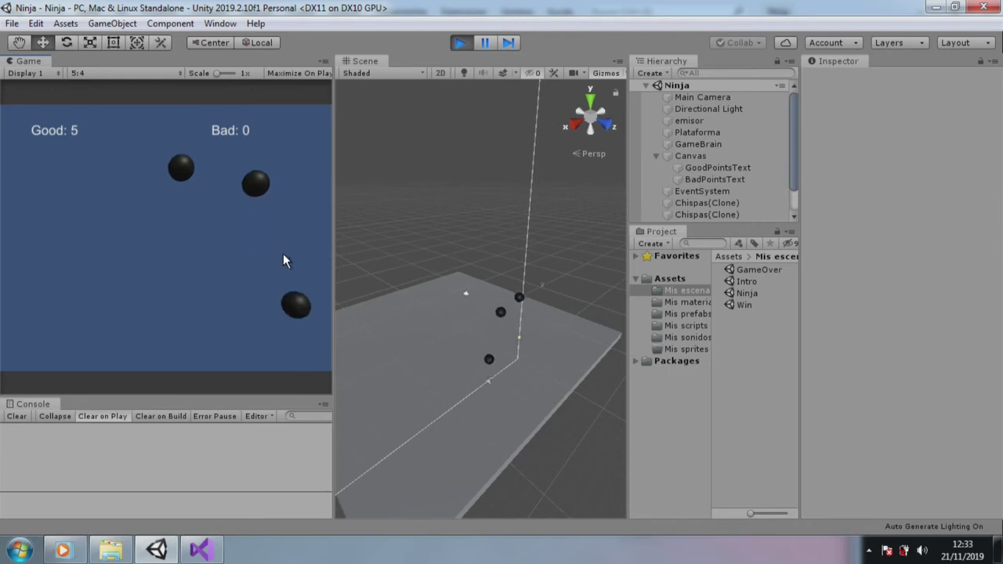
click(317, 199)
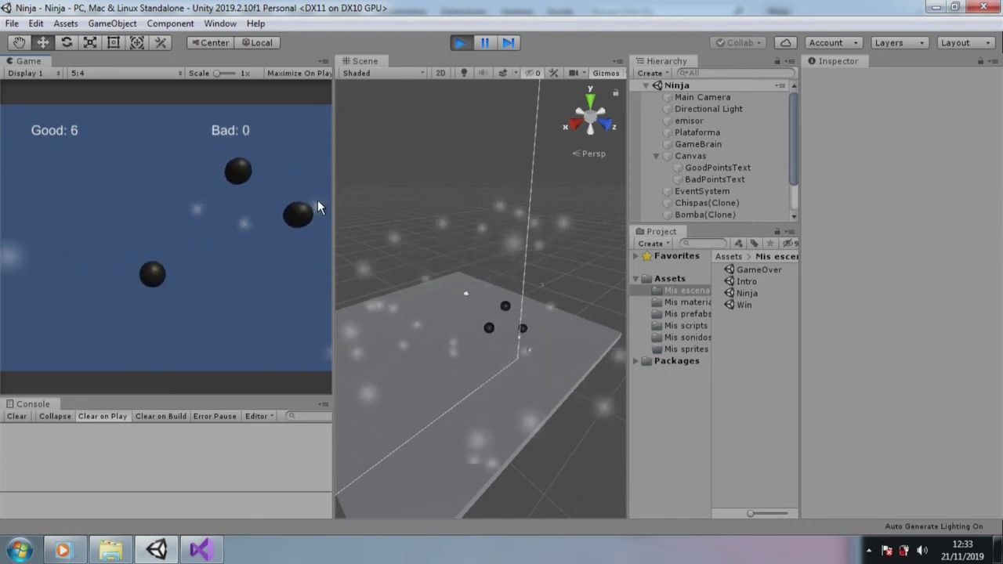
- Slice four more fruits to reach the Win scene, stop, and save the Ninja scene
click(95, 164)
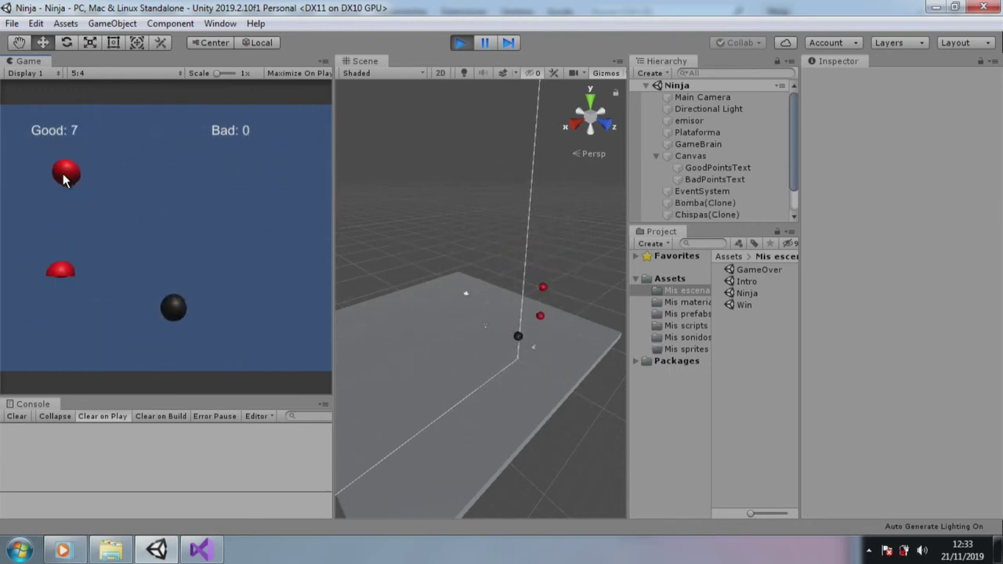
click(64, 174)
click(86, 166)
click(145, 160)
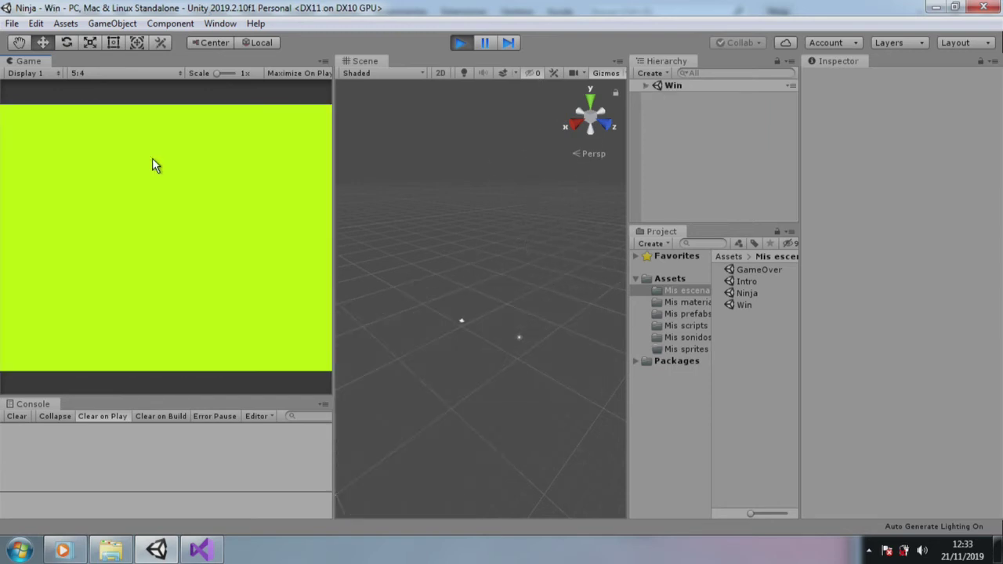
click(461, 44)
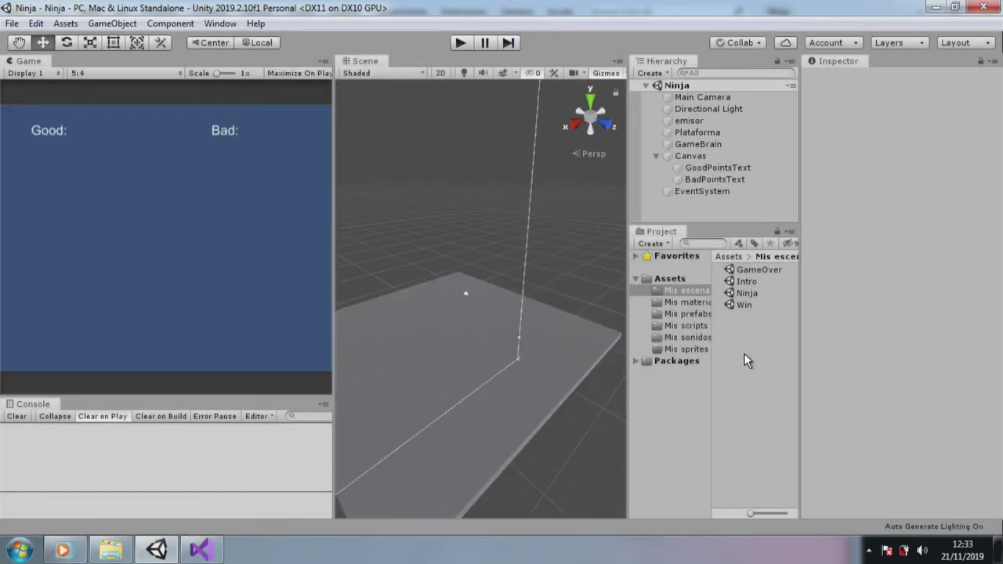
click(13, 25)
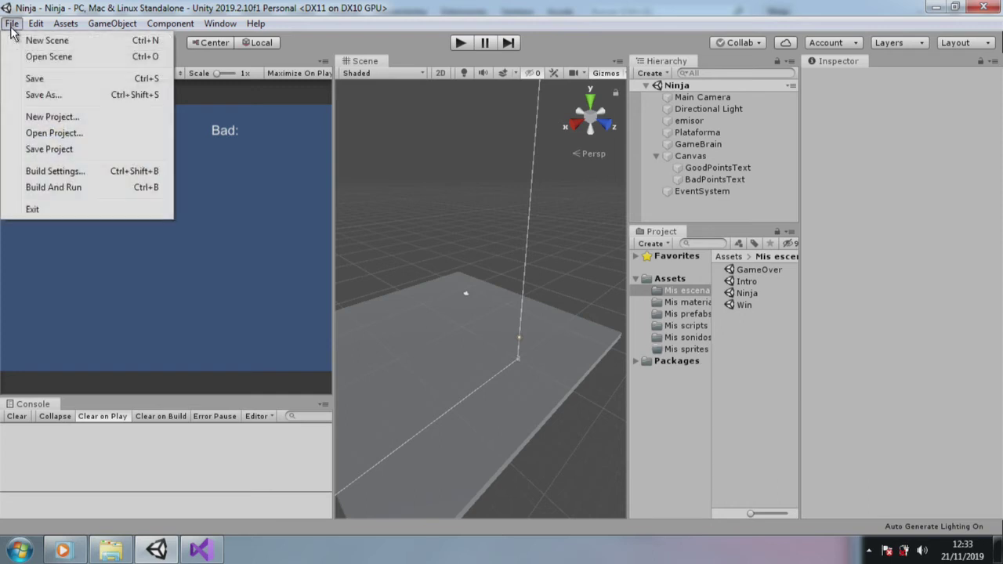
click(76, 80)
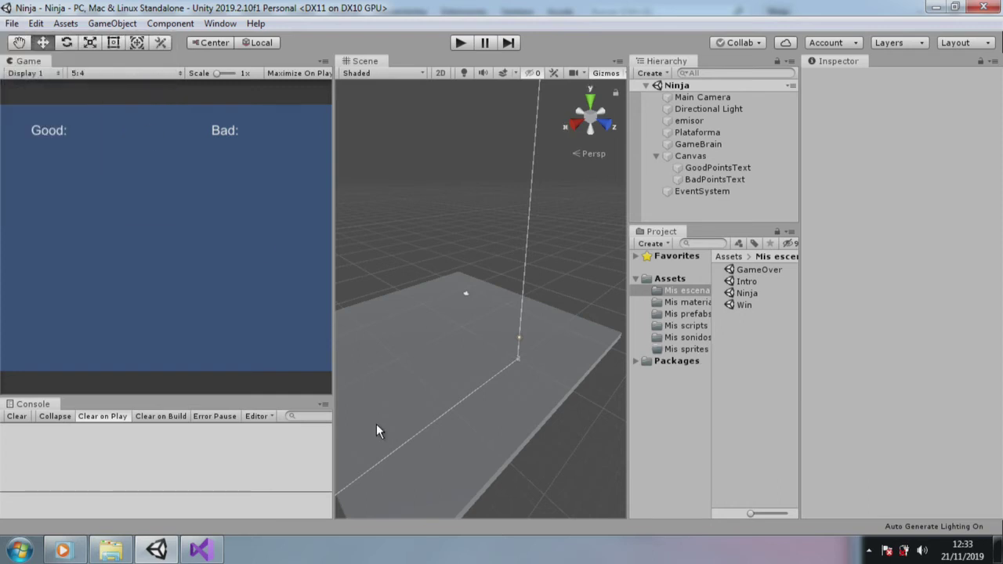
- In PrefabGenerator.cs, change if (counter == 32) to if (counter == 20)
click(200, 550)
scroll(270, 440, up, 2)
scroll(436, 284, up, 3)
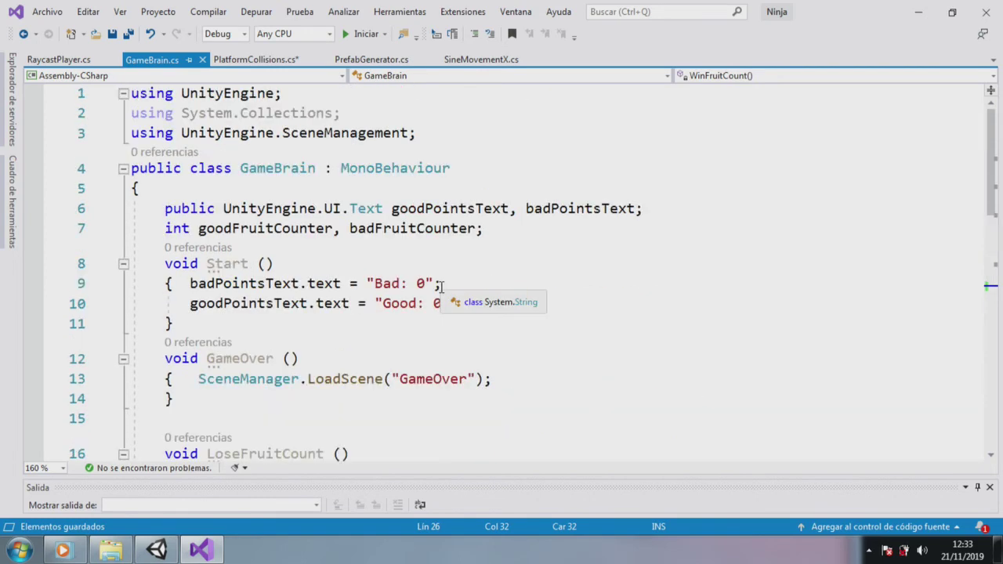
click(368, 57)
scroll(589, 342, down, 3)
scroll(502, 288, up, 1)
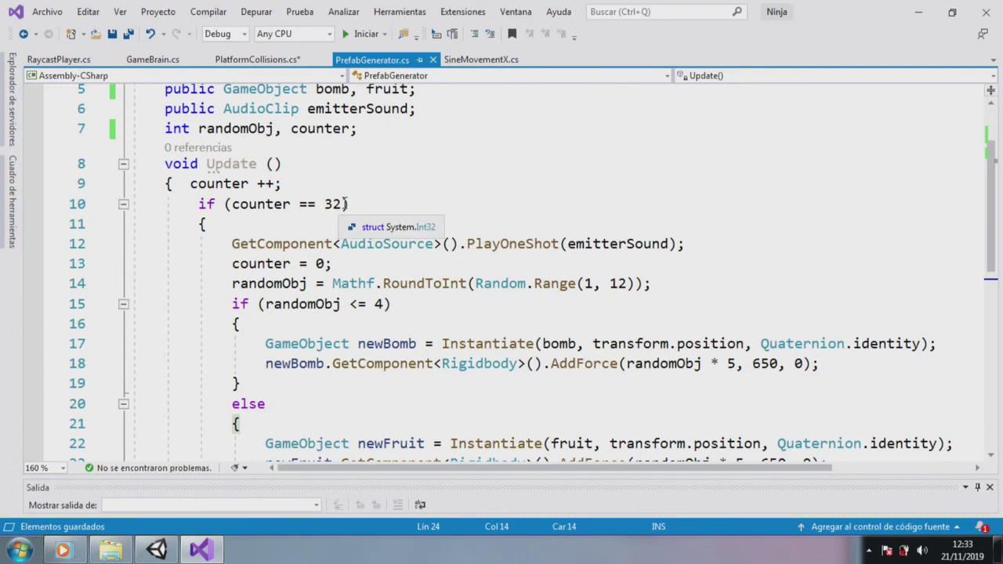
double_click(331, 203)
text(2)
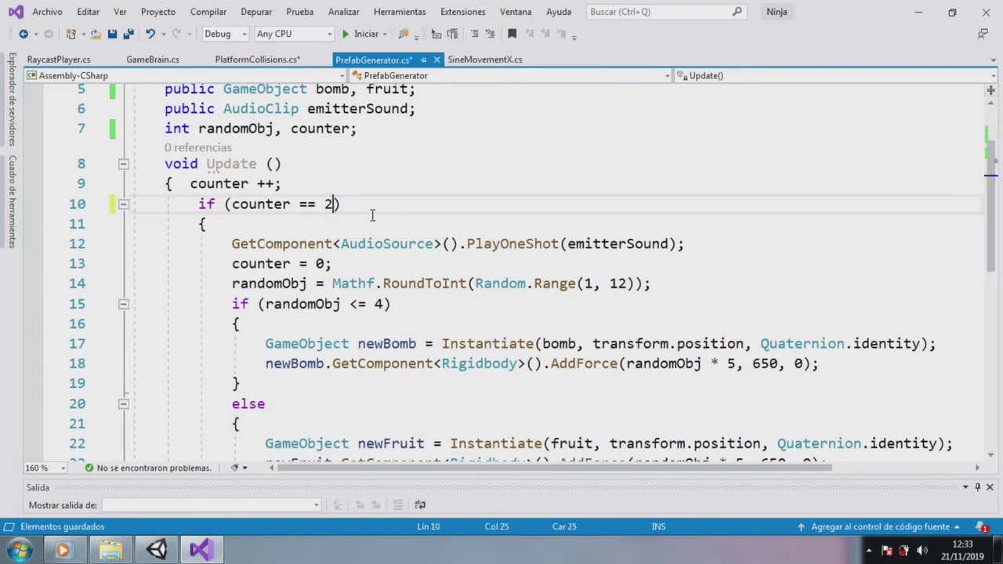
scroll(377, 305, down, 2)
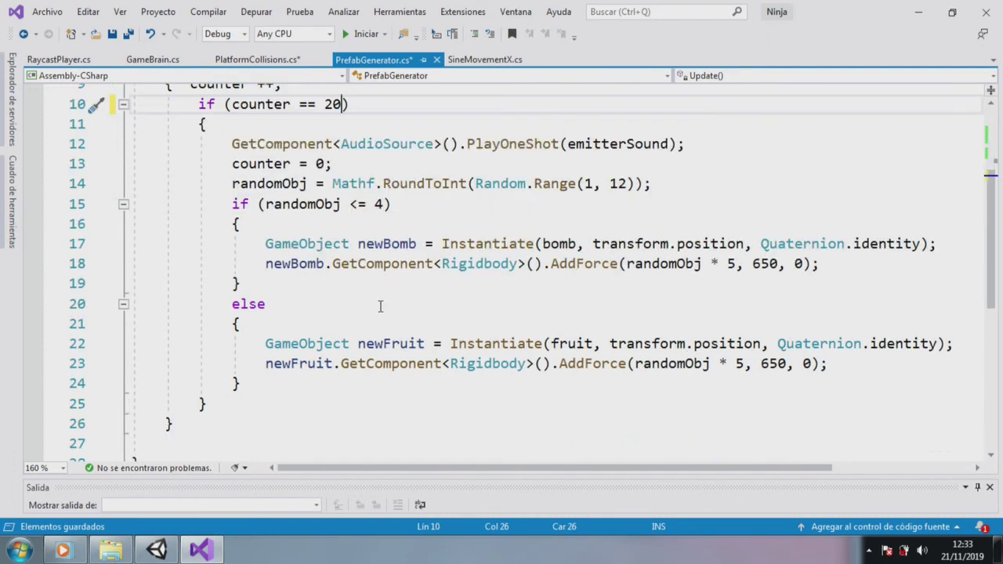
scroll(498, 298, up, 2)
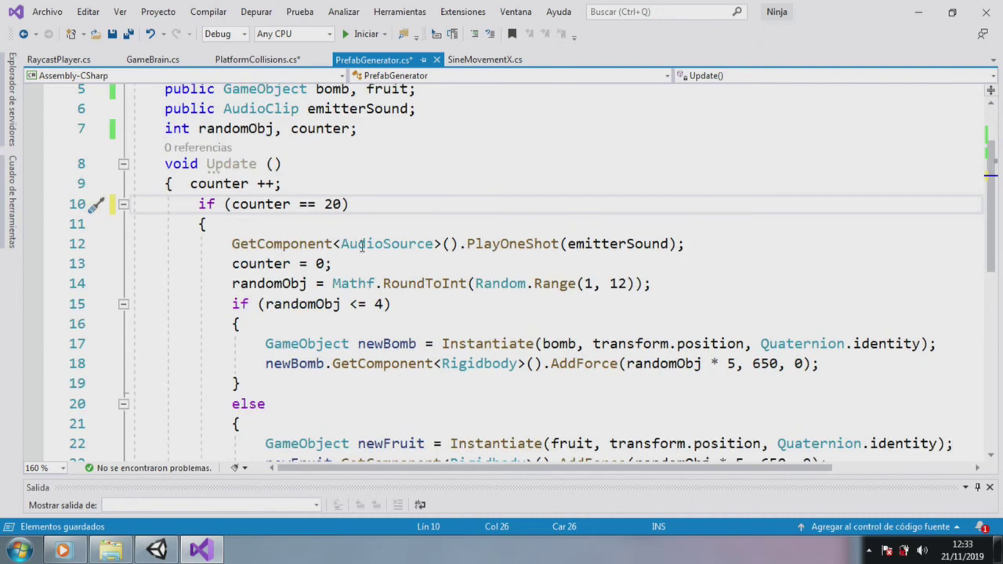
scroll(212, 208, down, 2)
scroll(212, 209, up, 2)
- Look through the open PlatformCollisions, GameBrain and RaycastPlayer scripts
click(463, 63)
click(233, 61)
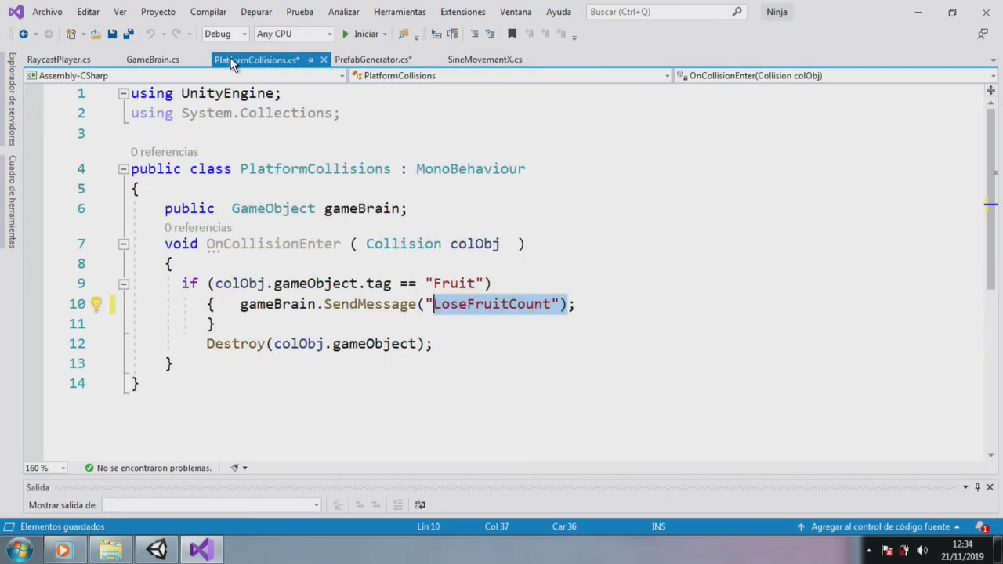
click(152, 59)
scroll(524, 304, down, 2)
scroll(524, 304, down, 1)
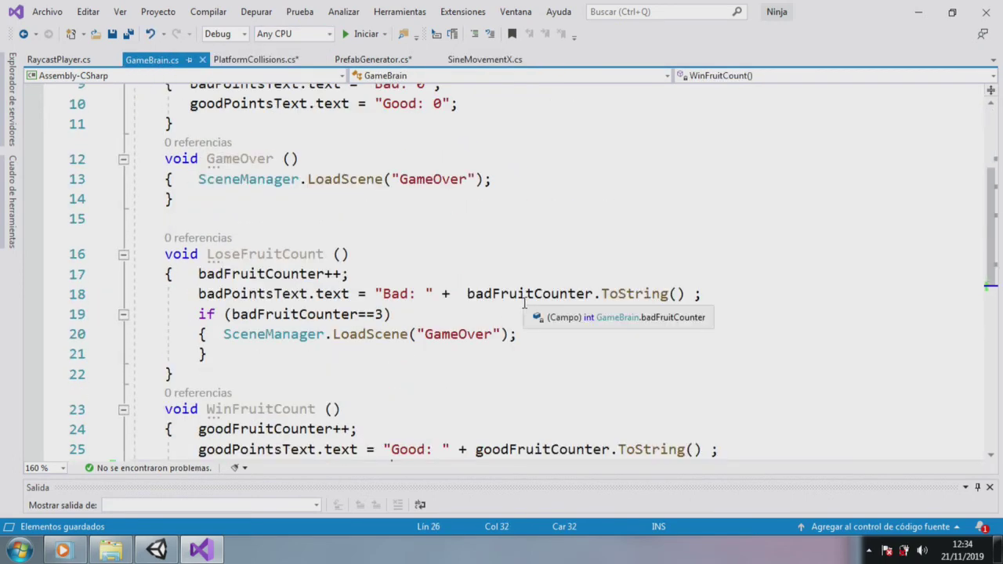
scroll(524, 304, down, 2)
click(66, 61)
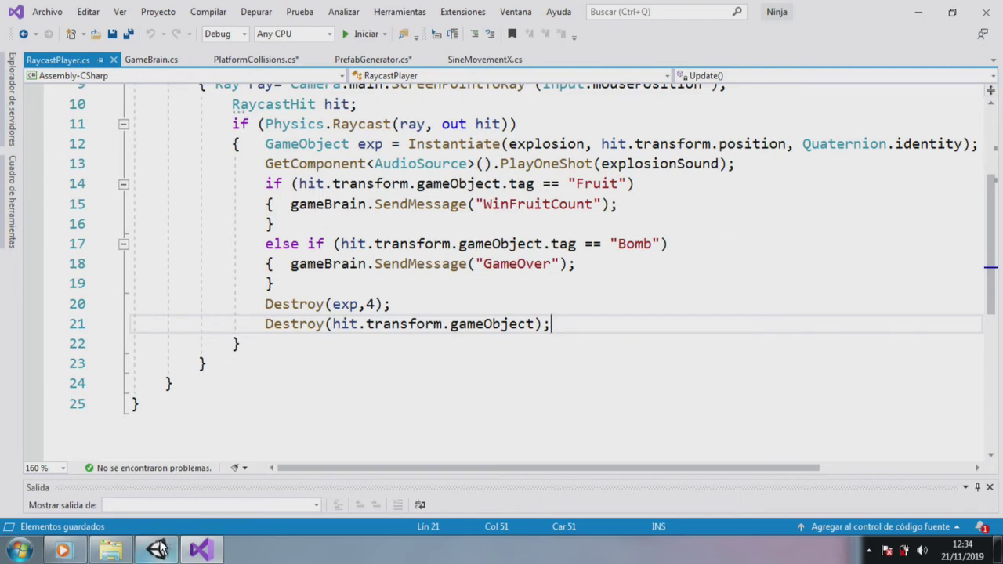
mouse_move(159, 551)
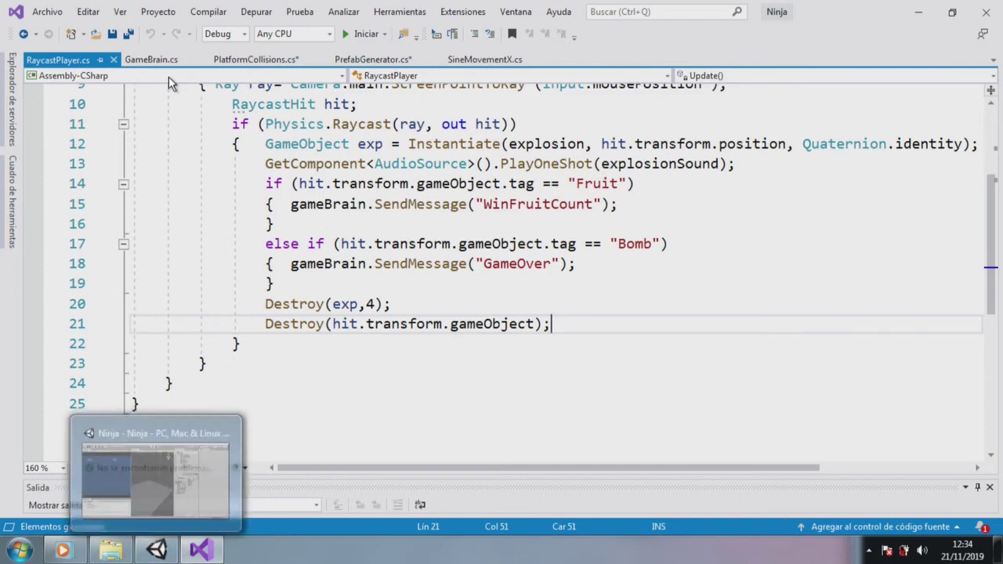
click(196, 553)
click(198, 553)
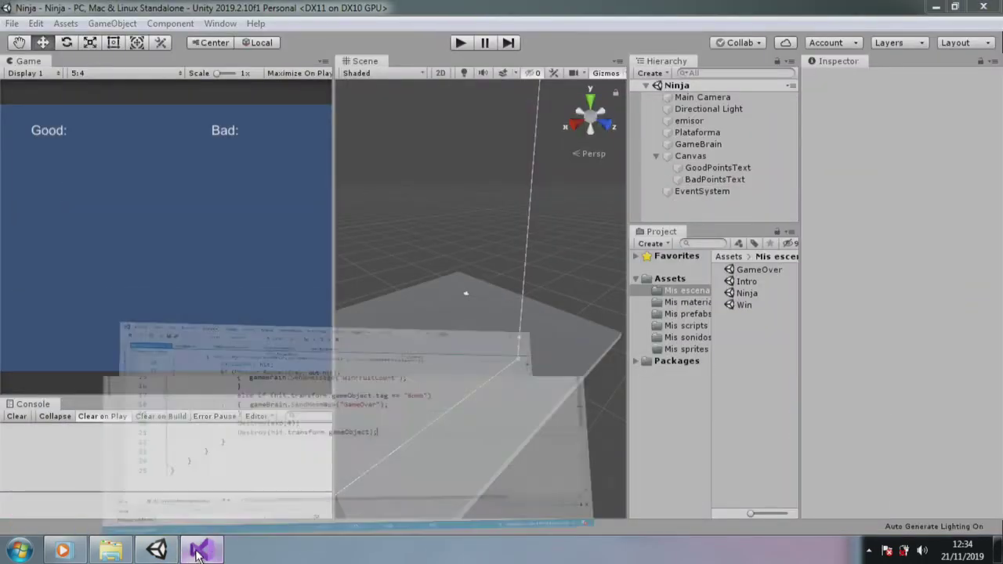
- Change the PrefabGenerator spawn interval from 20 to 5, save, and start a Unity play test
click(141, 60)
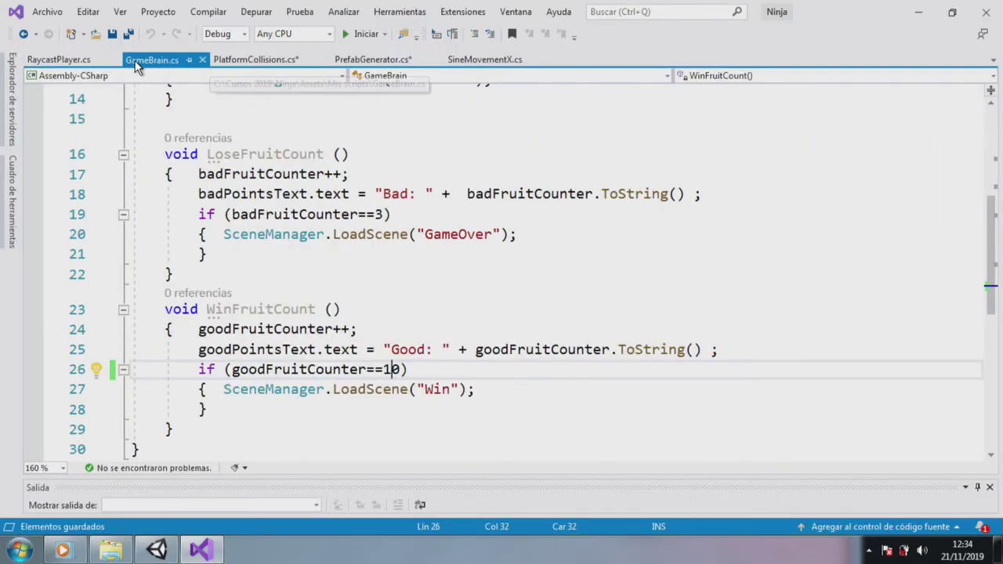
click(376, 61)
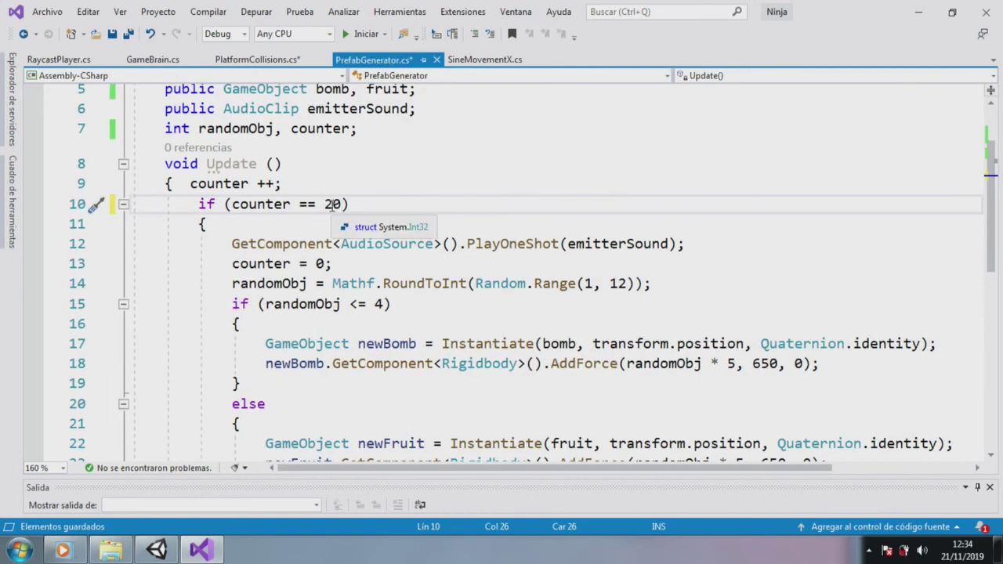
drag(343, 204, 325, 202)
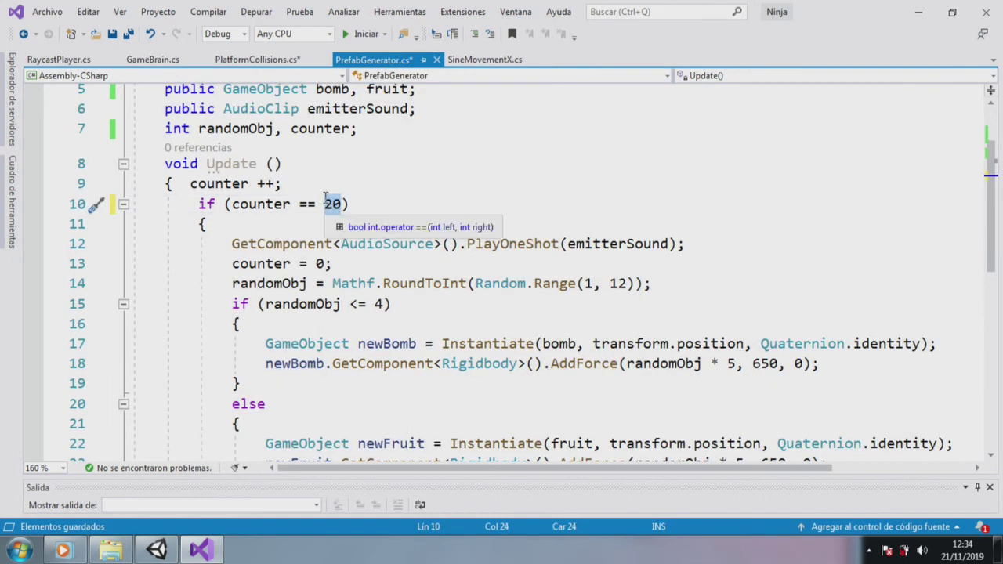
text(5)
click(112, 34)
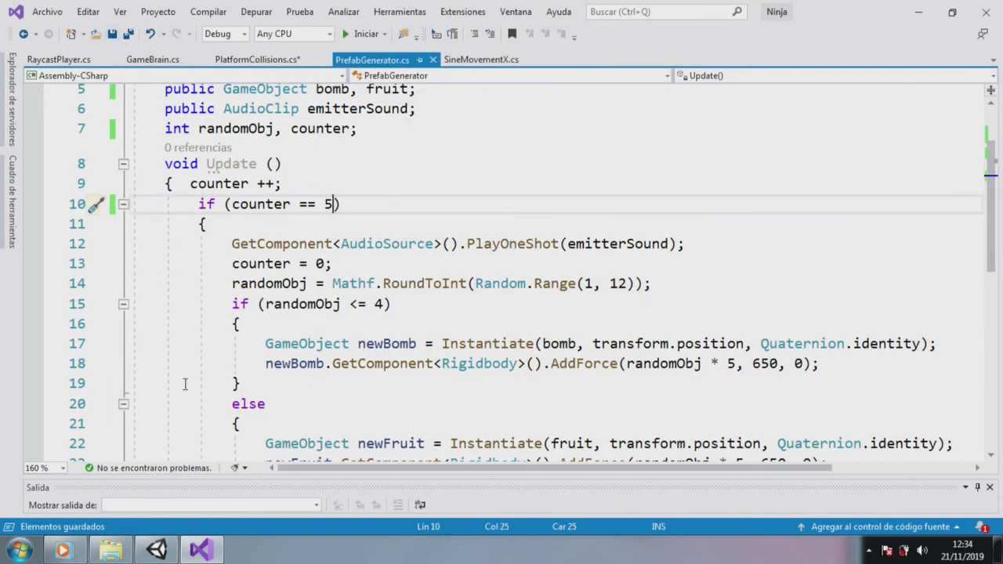
click(158, 548)
click(462, 43)
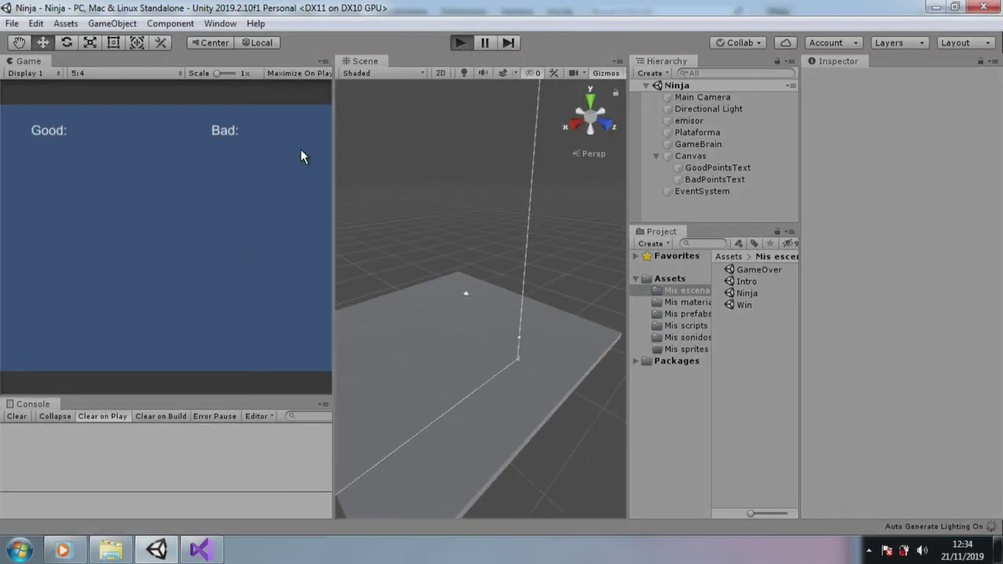
- Change PrefabGenerator.cs to spawn when counter == 25 instead of 5, and save all scripts
click(460, 44)
click(201, 550)
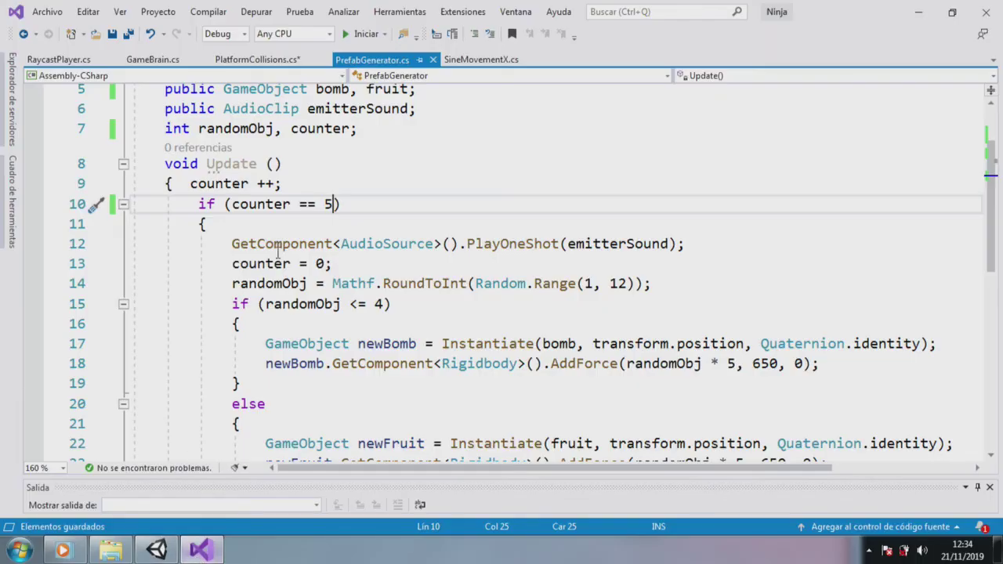
drag(333, 204, 326, 203)
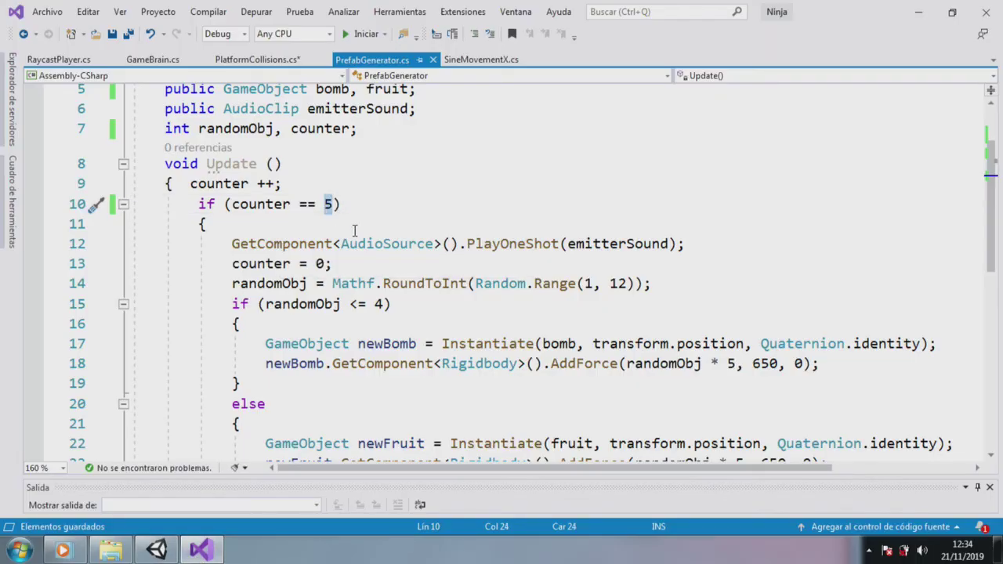
text(2)
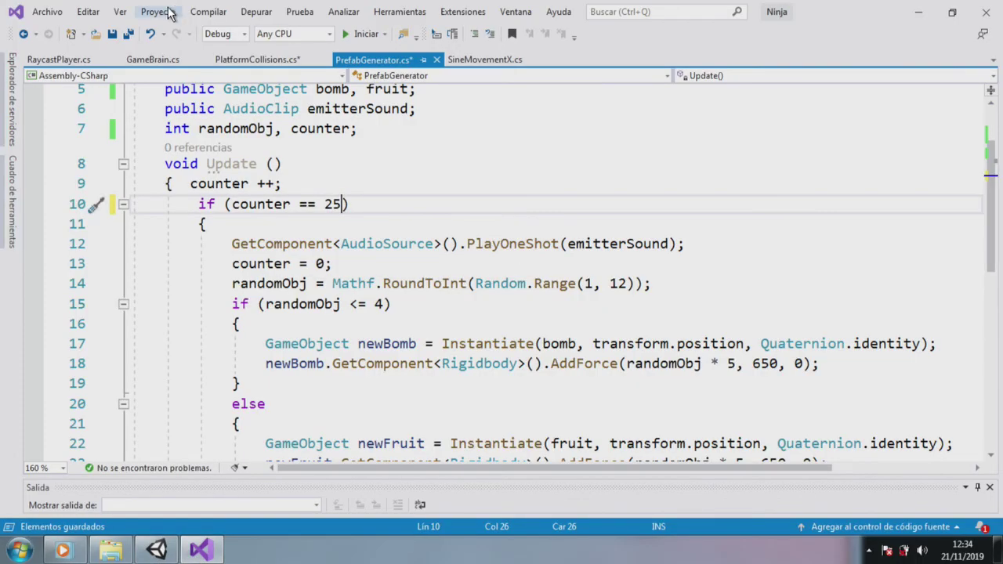
click(126, 35)
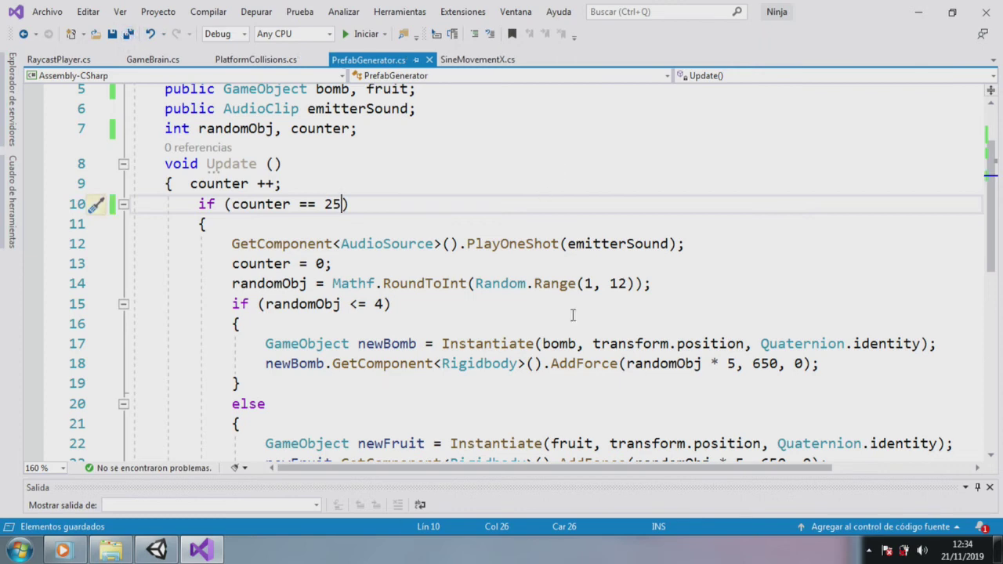
click(156, 550)
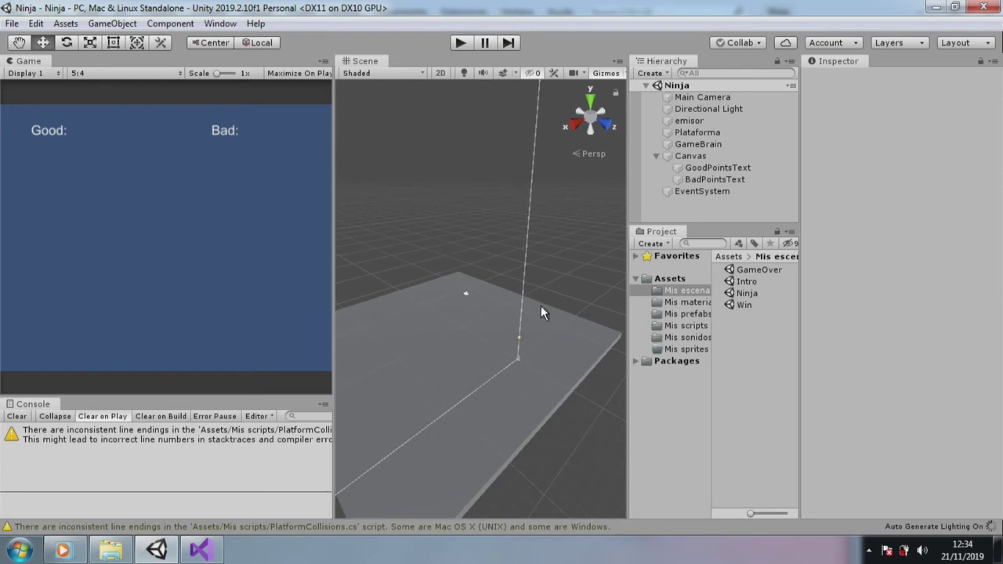
- Import tablas.png into the Mis sprites folder
click(698, 352)
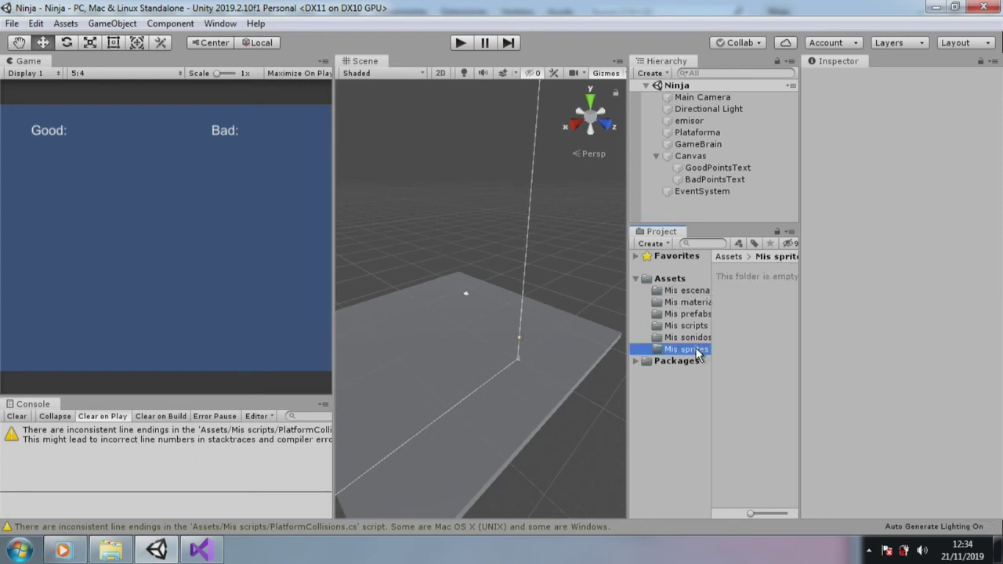
right_click(763, 342)
click(825, 311)
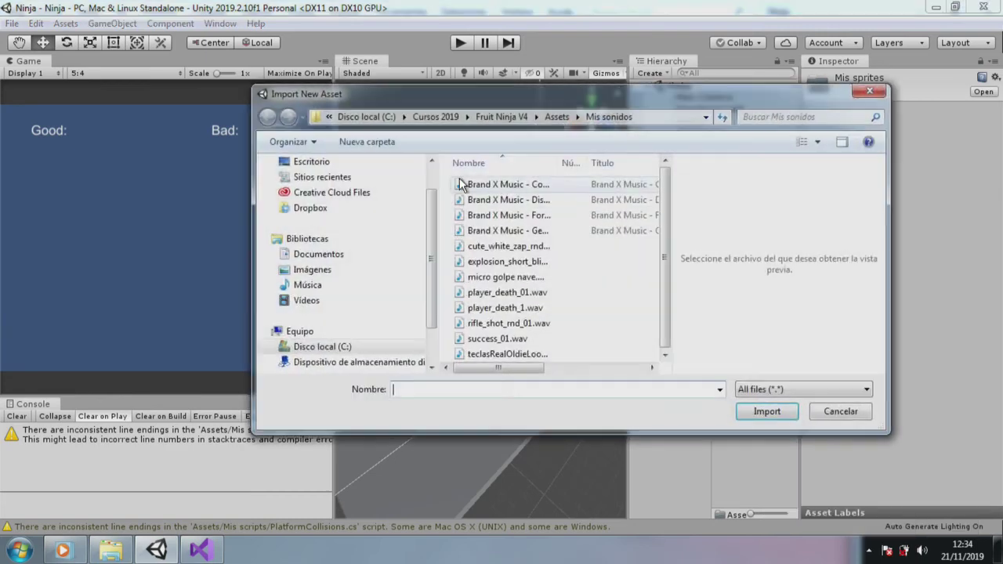
click(564, 119)
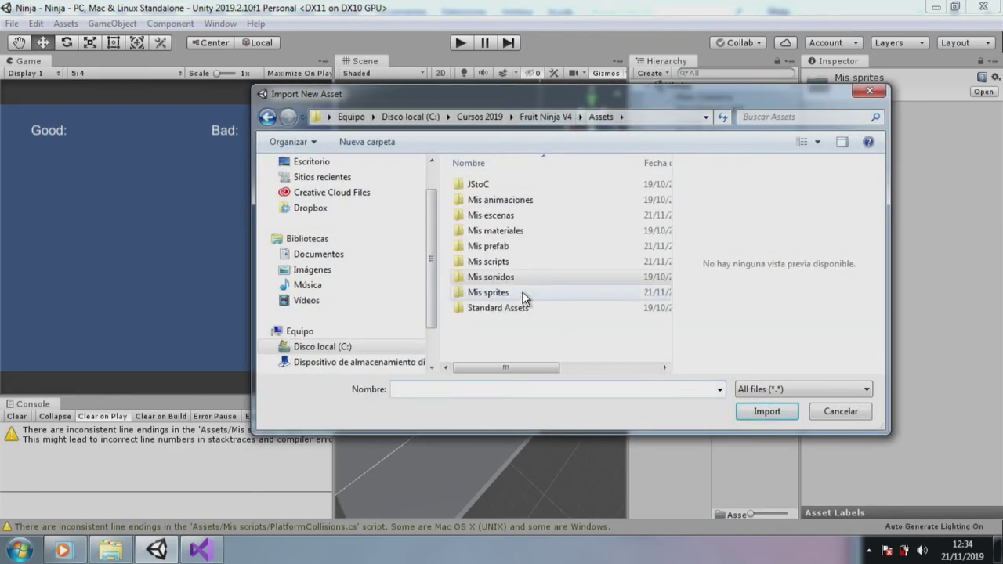
click(523, 296)
double_click(523, 296)
double_click(501, 283)
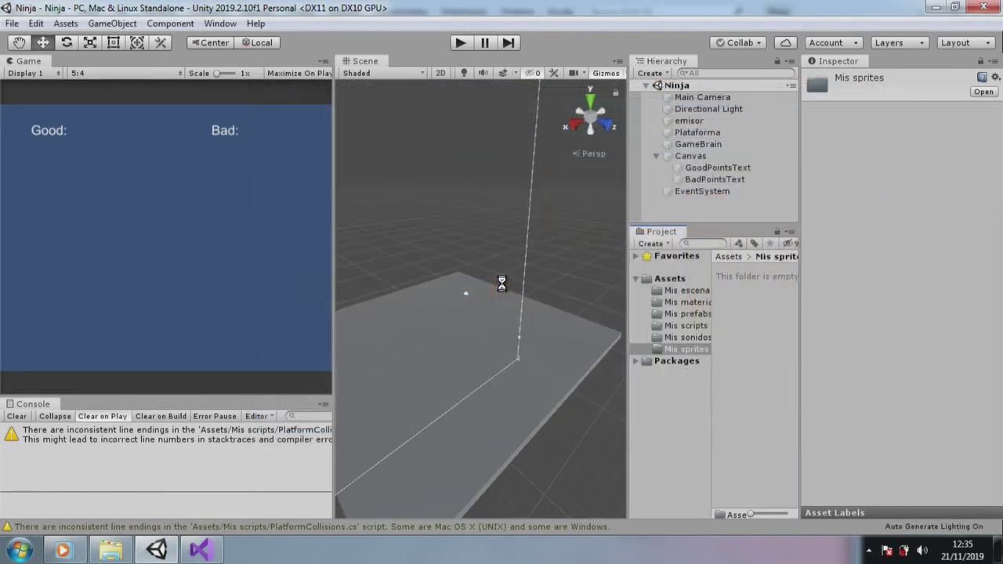
- Set the tablas texture type to Sprite (2D and UI) and apply it
click(441, 73)
click(442, 71)
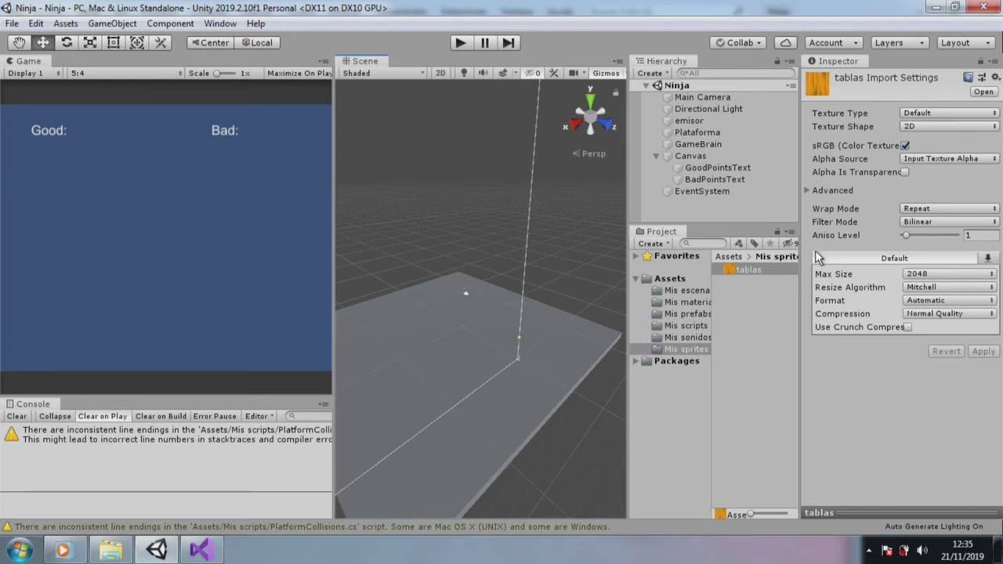
click(925, 116)
click(945, 178)
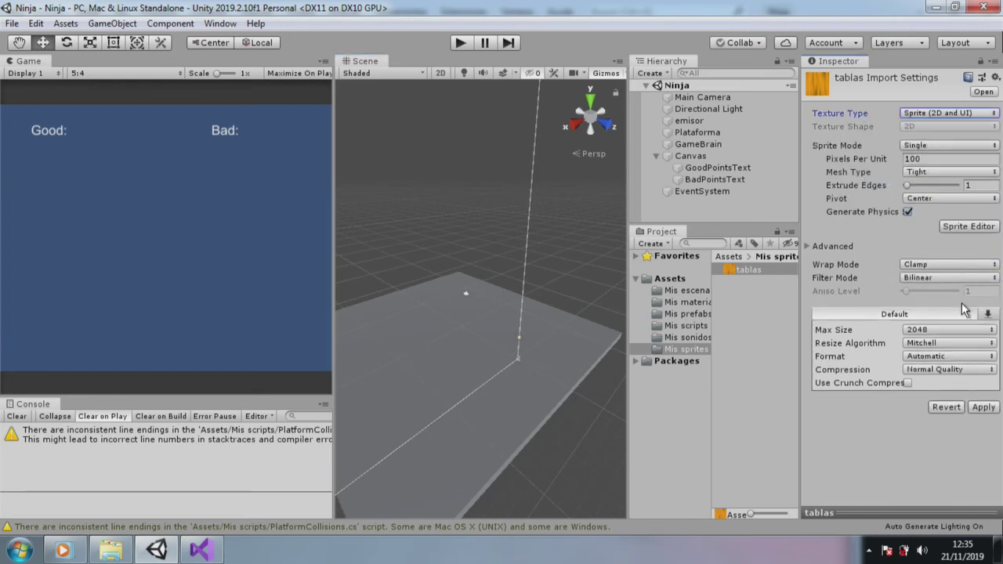
click(983, 410)
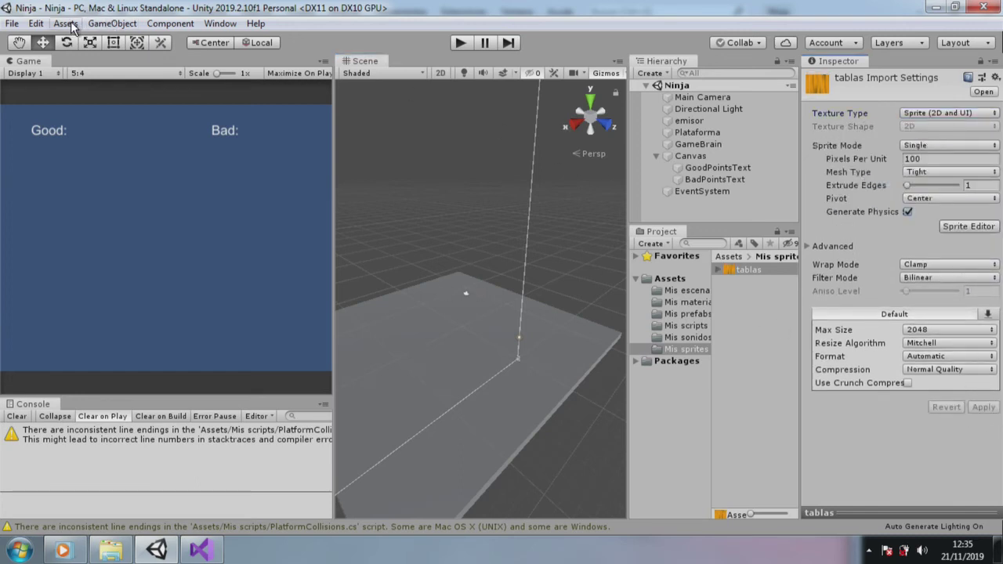
click(112, 23)
- Place the tablas sprite in the Ninja scene, shift it sideways, and enlarge it about 6.5 times
mouse_move(213, 170)
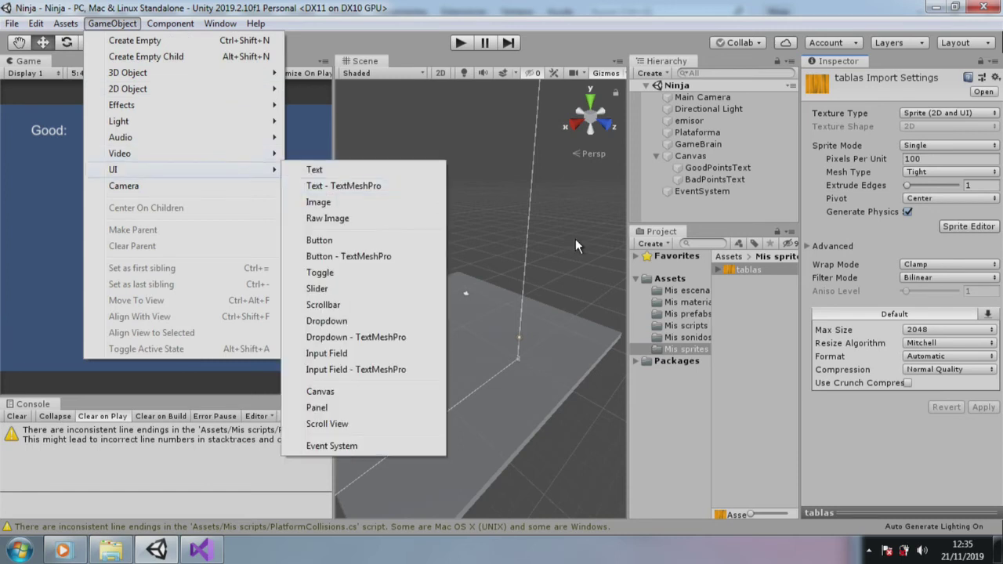
click(751, 269)
drag(751, 269, 450, 254)
scroll(451, 255, down, 5)
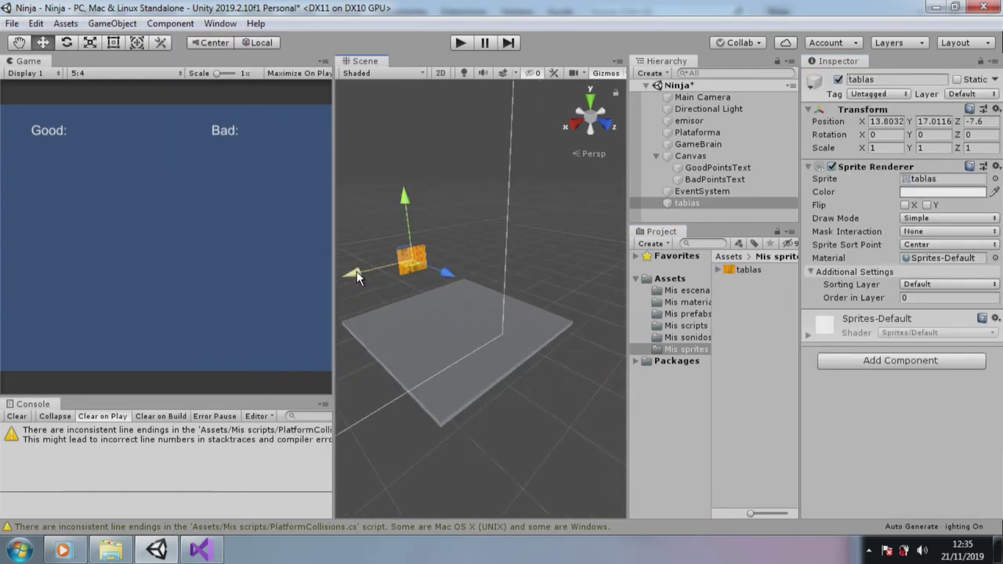
drag(357, 277, 342, 275)
scroll(450, 283, down, 2)
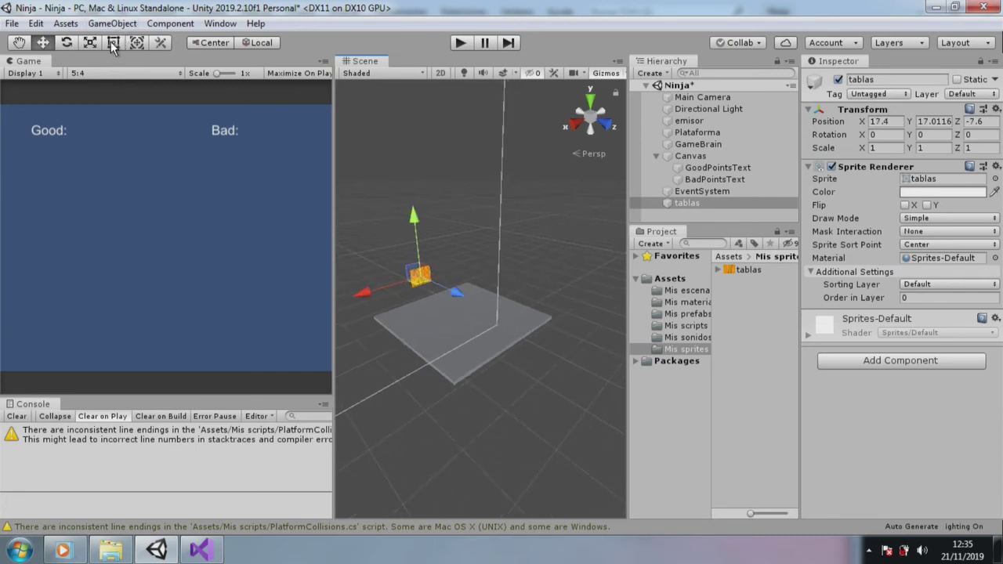
key(r)
mouse_move(423, 283)
mouse_down()
mouse_move(448, 193)
mouse_move(458, 322)
mouse_move(687, 115)
mouse_up()
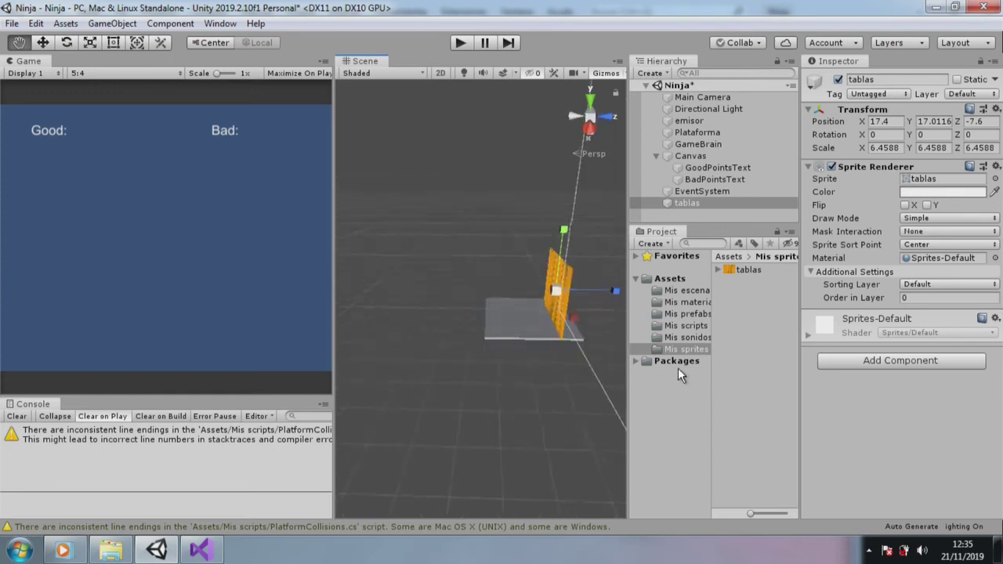
- Position tablas behind the Good/Bad labels at (1.3, 3.6, 46.2) and scale it to 18.5761
click(713, 97)
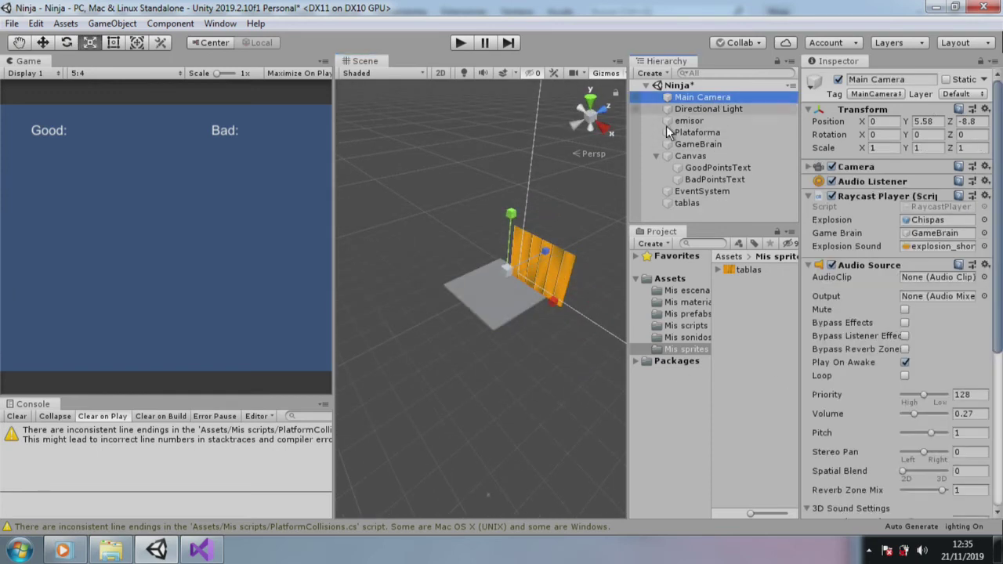
scroll(392, 379, down, 3)
drag(393, 379, 438, 379)
click(42, 42)
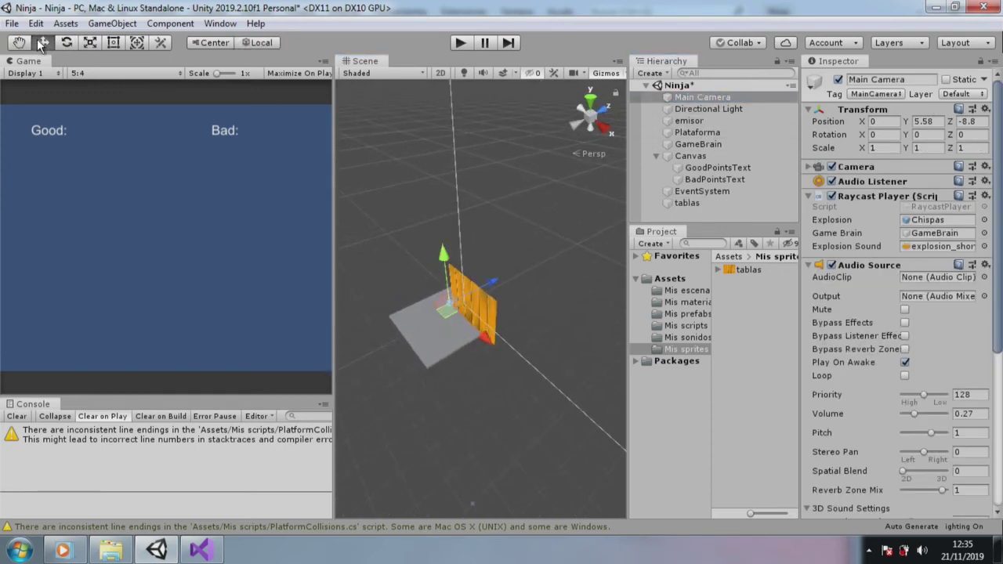
click(501, 280)
click(501, 280)
drag(505, 283, 549, 264)
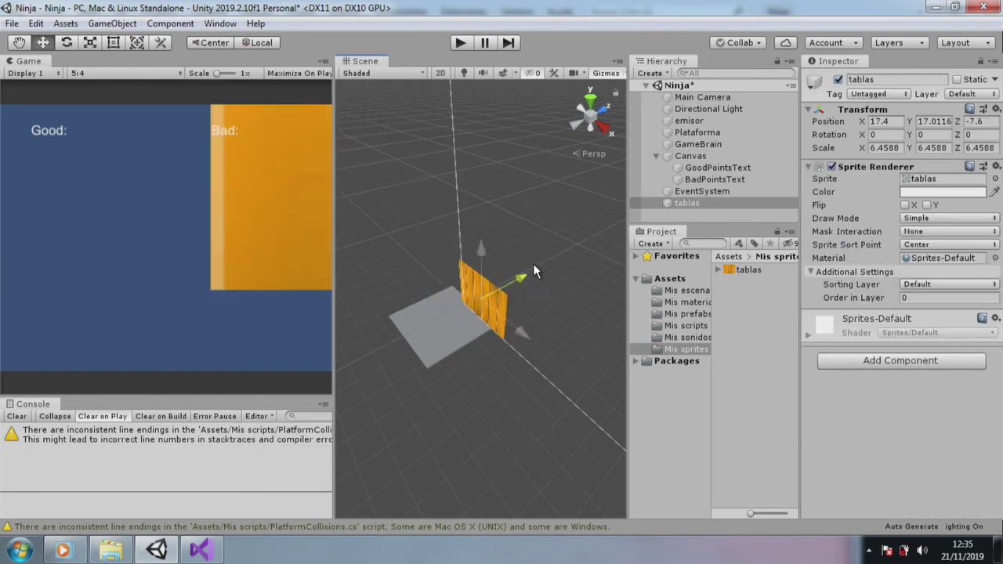
drag(514, 235, 539, 284)
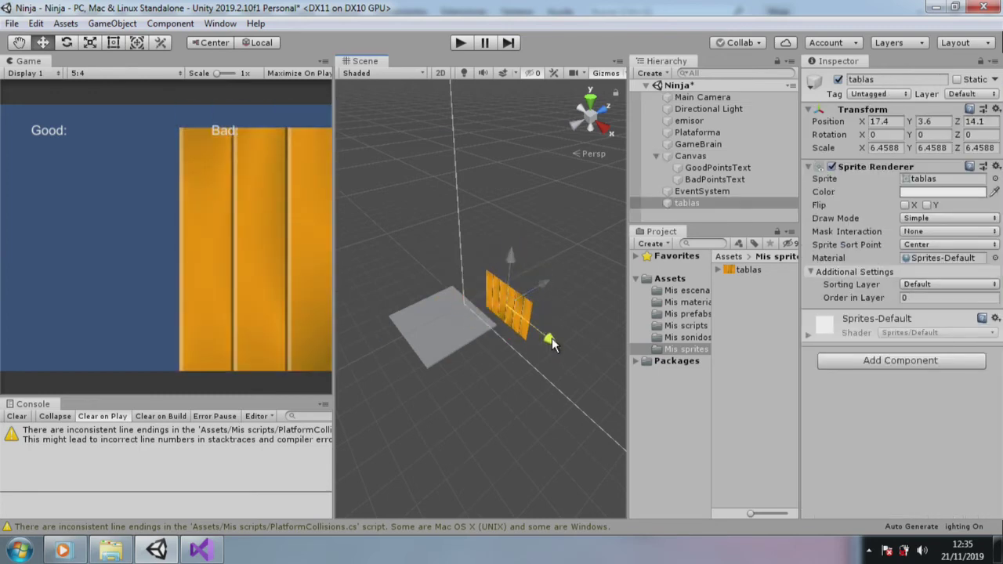
mouse_move(552, 338)
mouse_down()
mouse_move(514, 337)
mouse_move(576, 306)
mouse_up()
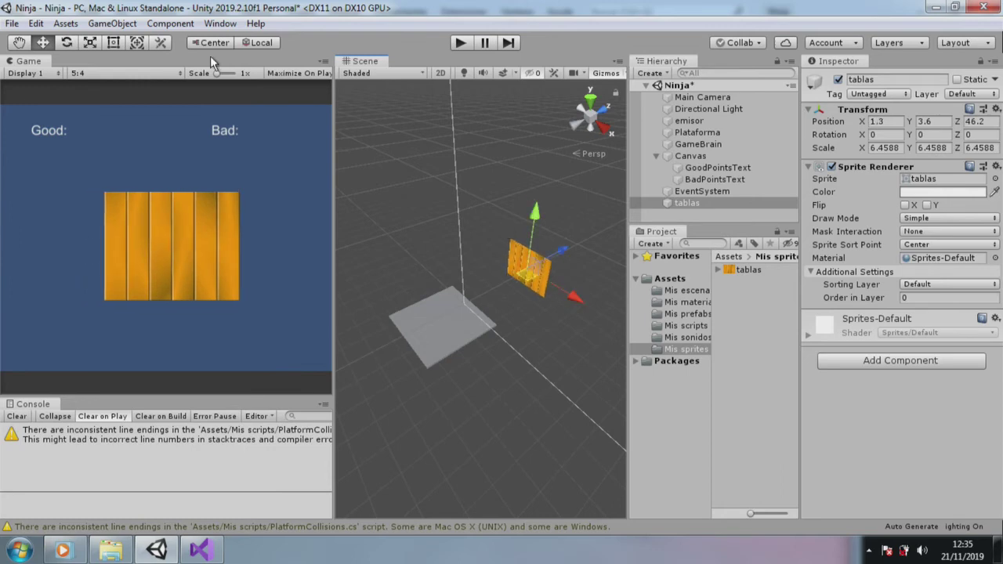
click(98, 43)
drag(524, 267, 570, 135)
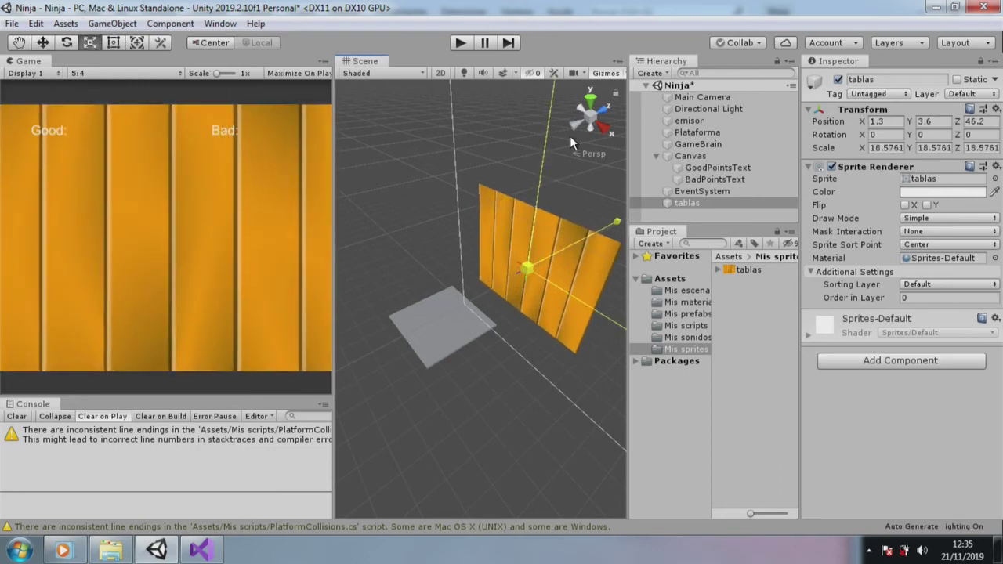
- Import the NINJA.png, gameover.png and Win.png images into Mis sprites
right_click(774, 350)
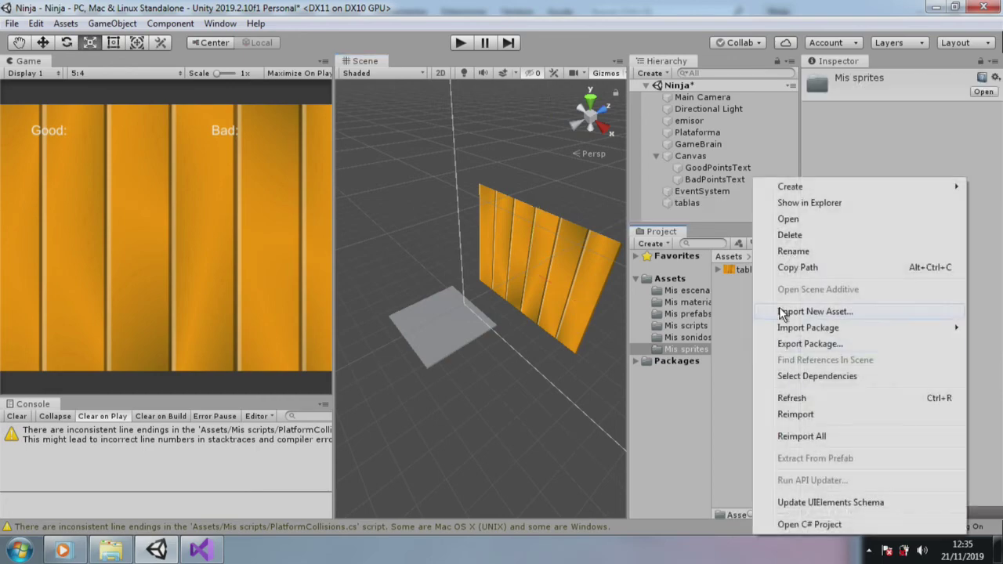
click(819, 310)
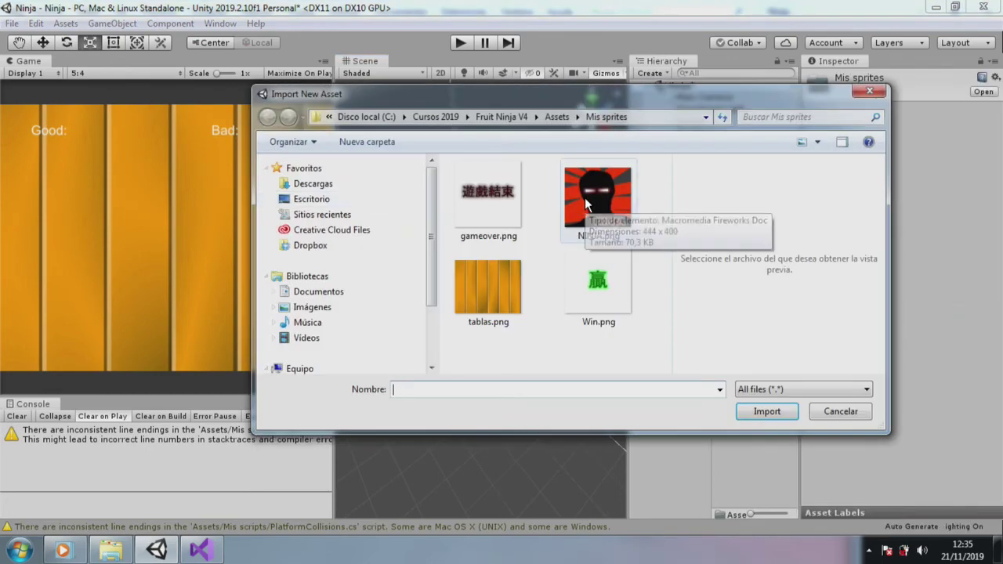
double_click(584, 198)
right_click(752, 336)
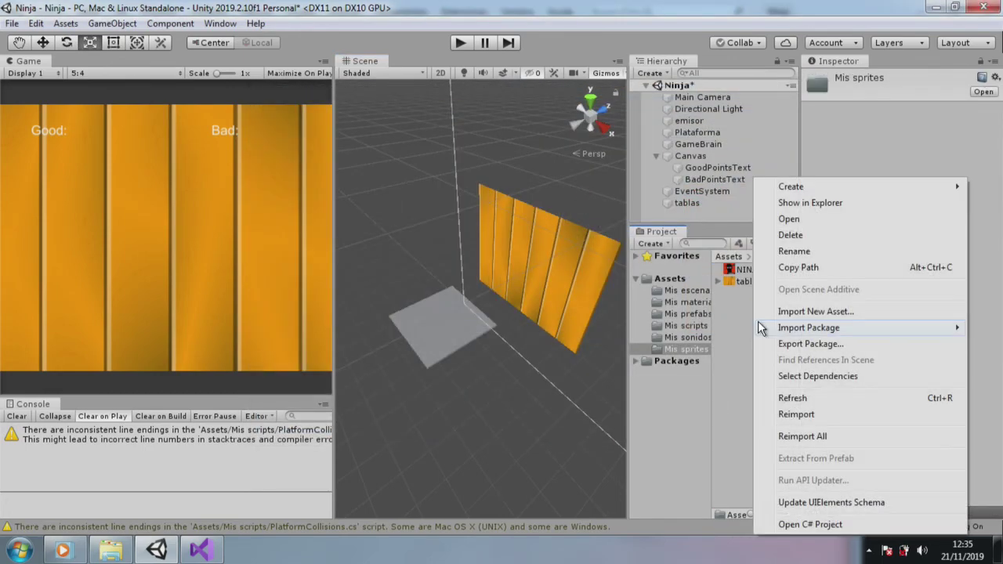
click(832, 314)
double_click(496, 202)
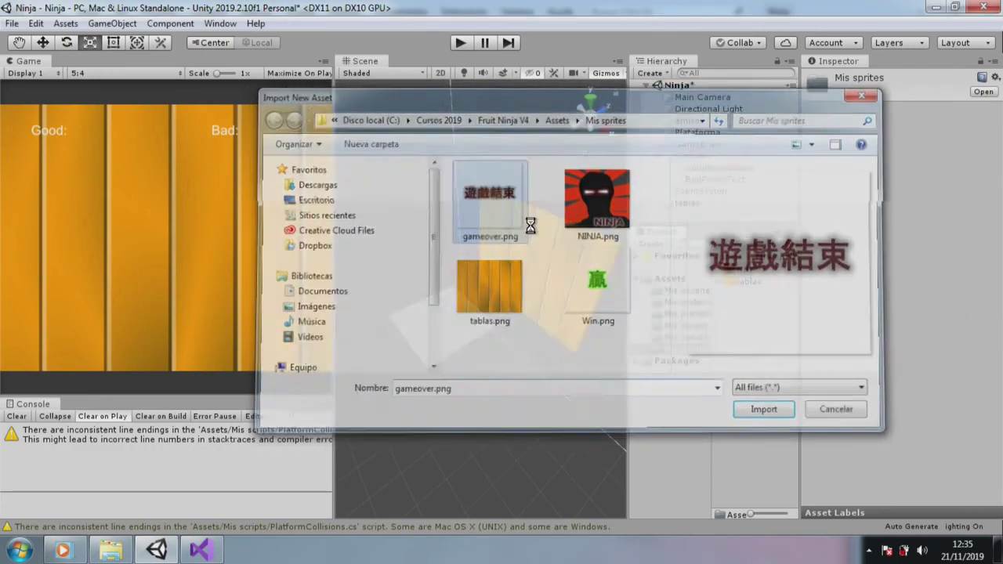
right_click(765, 316)
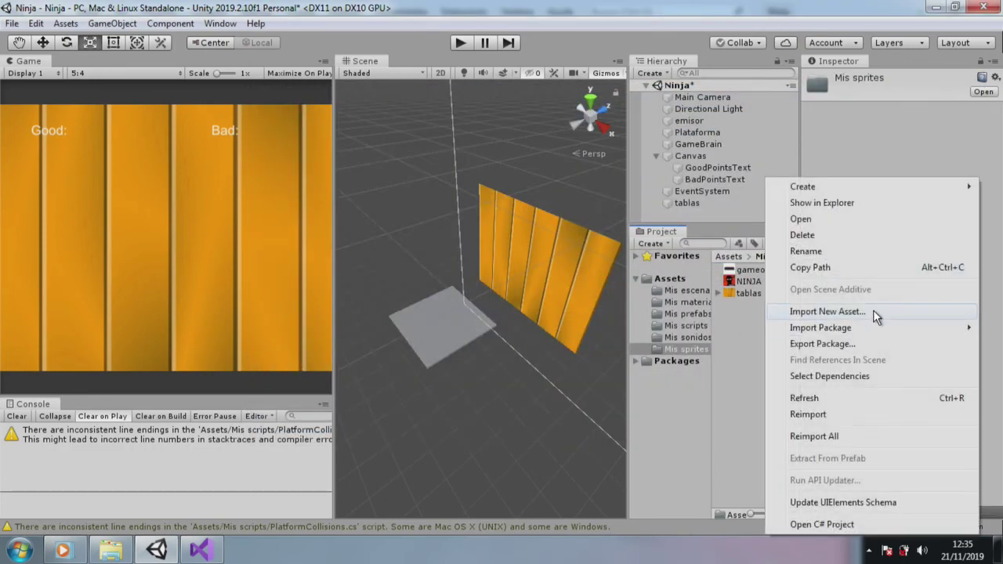
click(850, 311)
double_click(611, 309)
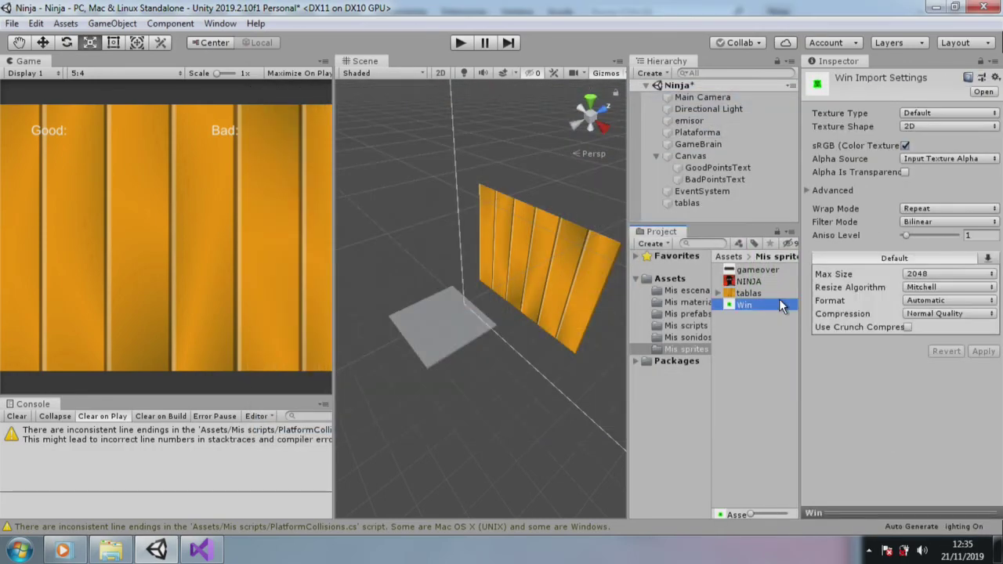
- Set NINJA, gameover and Win to Sprite (2D and UI) texture type and apply
ctrl+click(752, 282)
ctrl+click(754, 268)
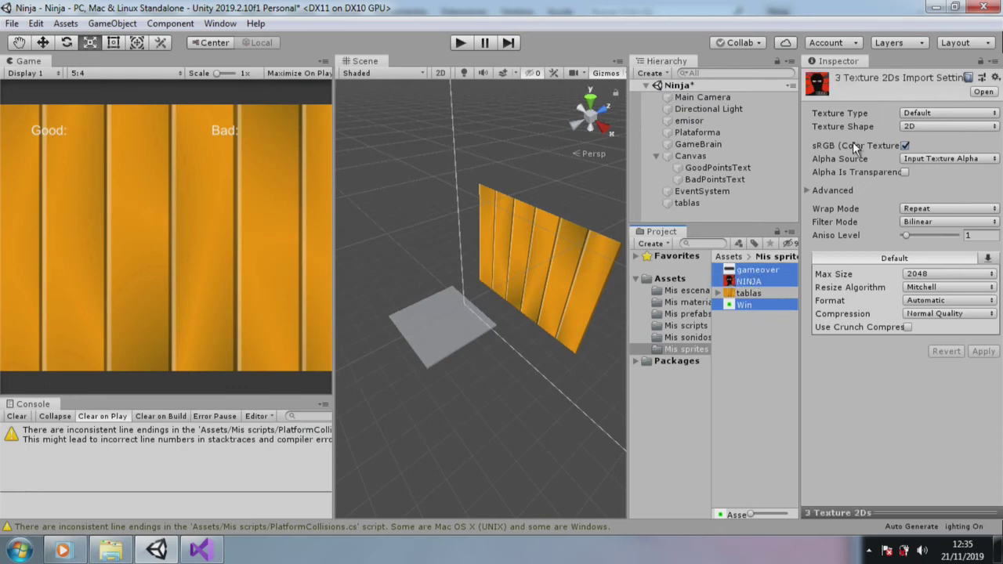
click(913, 113)
click(907, 179)
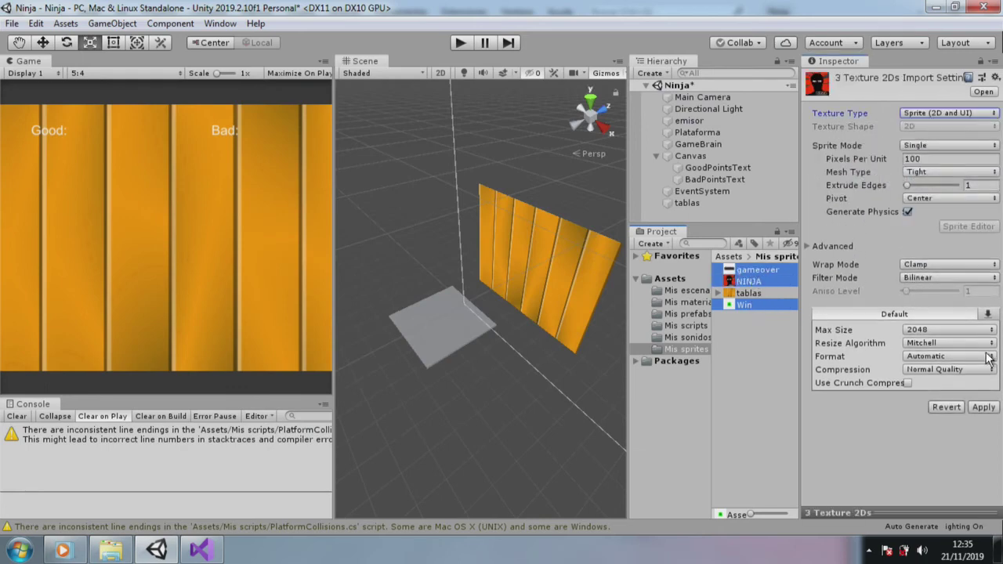
click(986, 407)
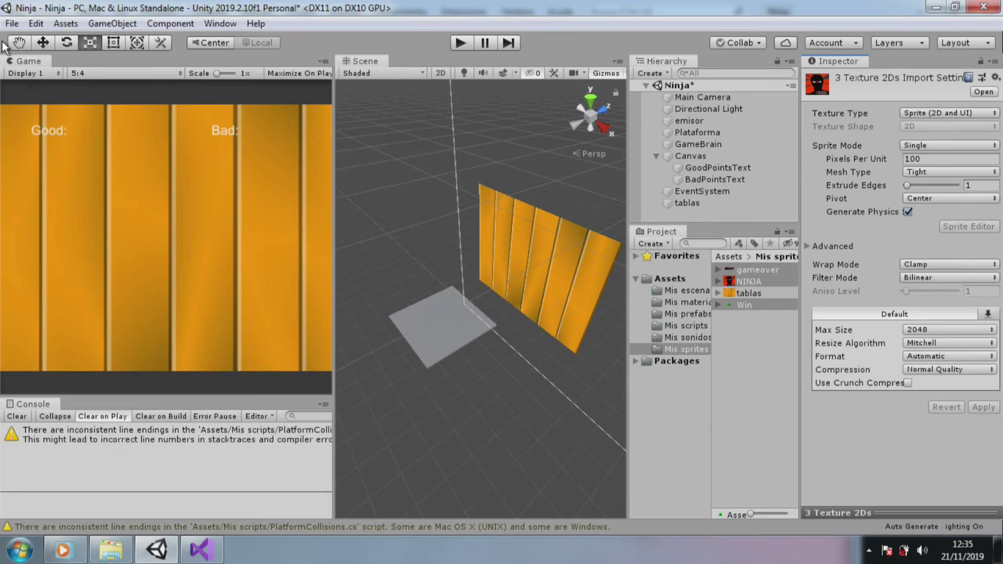
click(6, 7)
- Save the Ninja scene and open the GameOver scene from Mis escenas
click(12, 23)
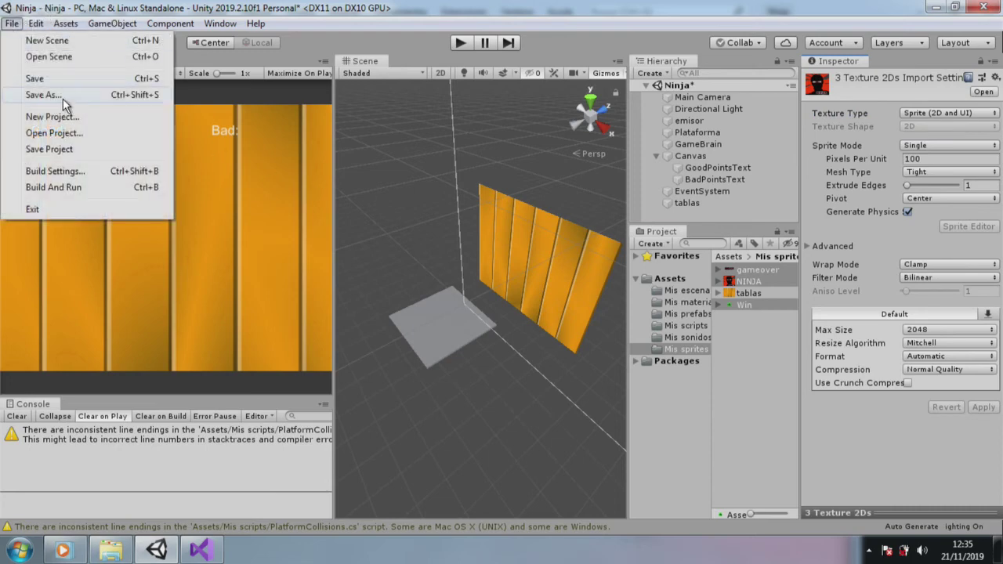
click(59, 79)
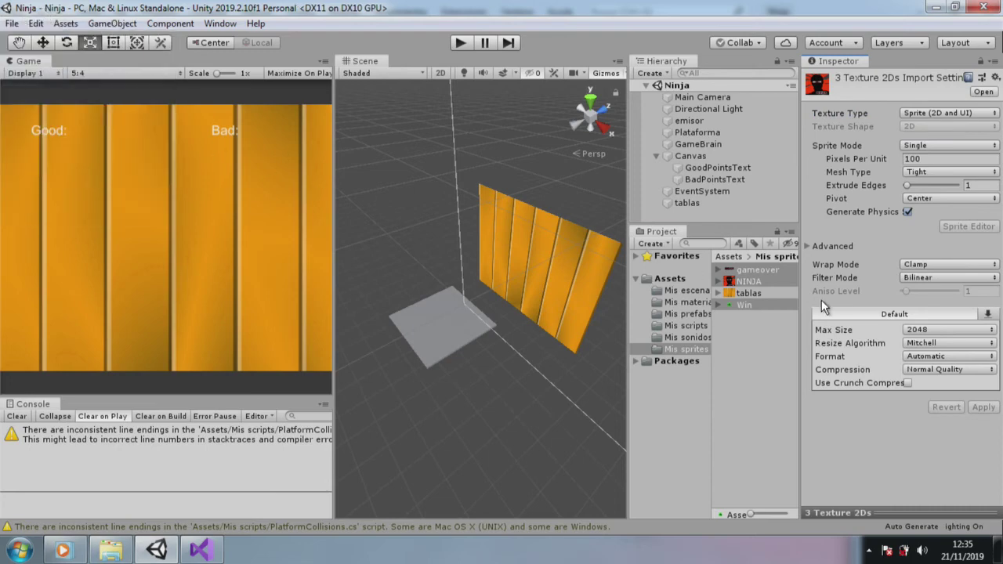
click(690, 290)
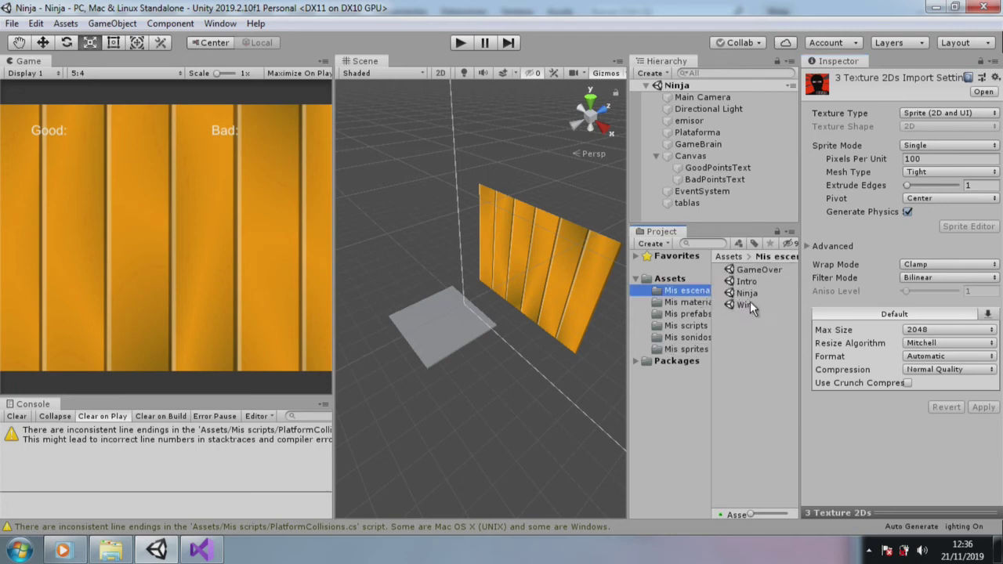
double_click(759, 269)
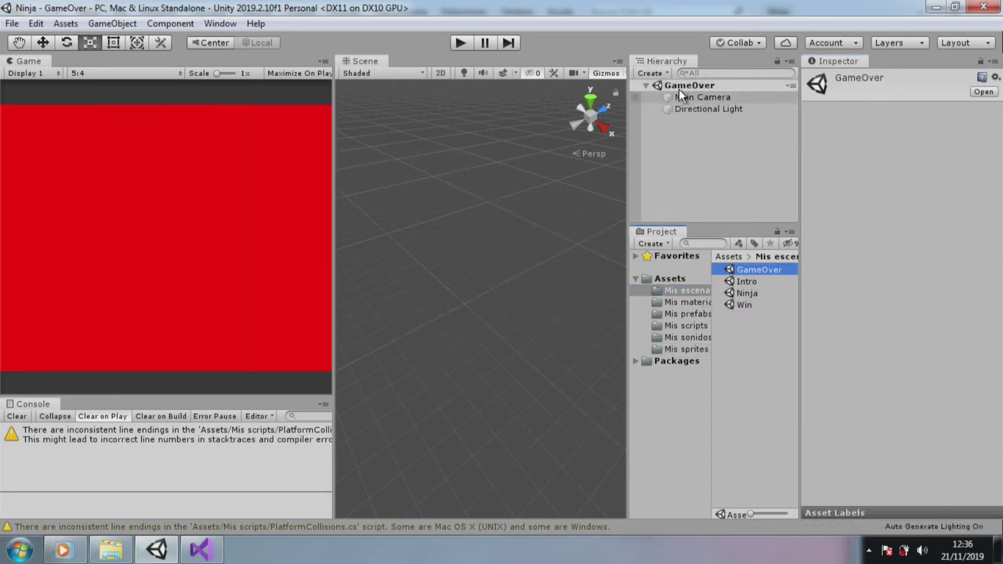
- Add a UI Image to the GameOver scene and pick its source sprite
click(127, 26)
mouse_move(234, 168)
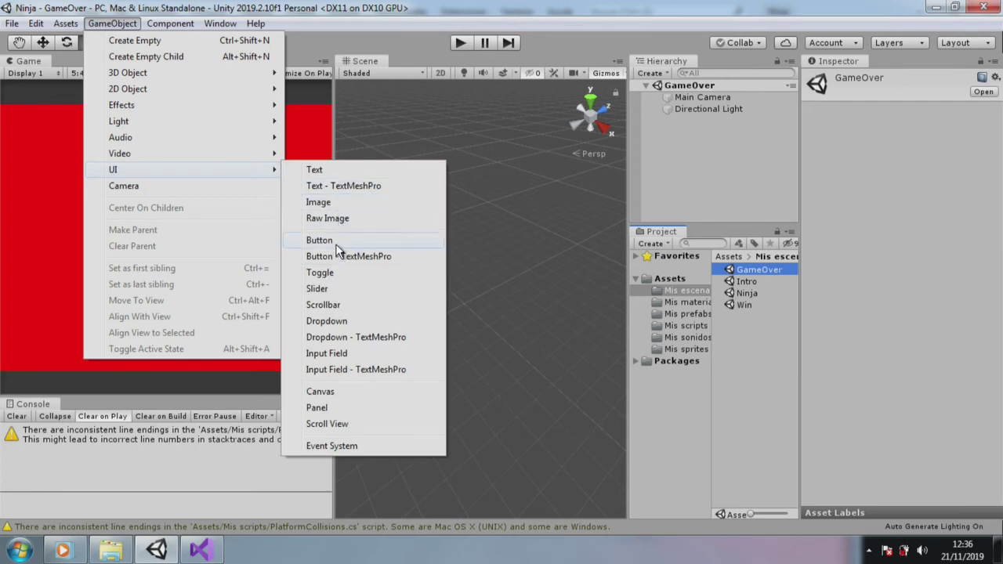
click(340, 202)
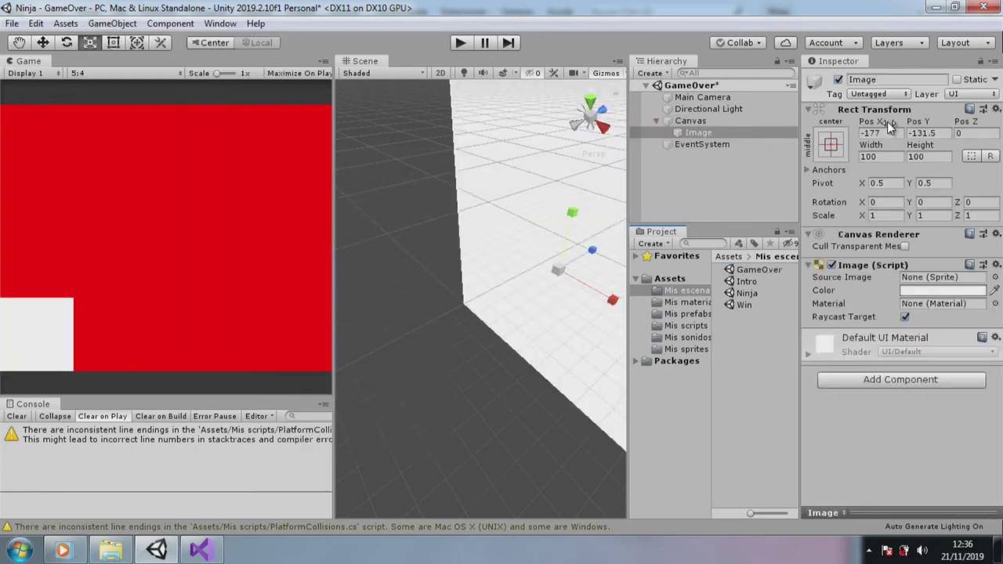
click(995, 278)
- Use gameover as the image's sprite, switch the Scene view to 2D, and move the image up-right
double_click(266, 182)
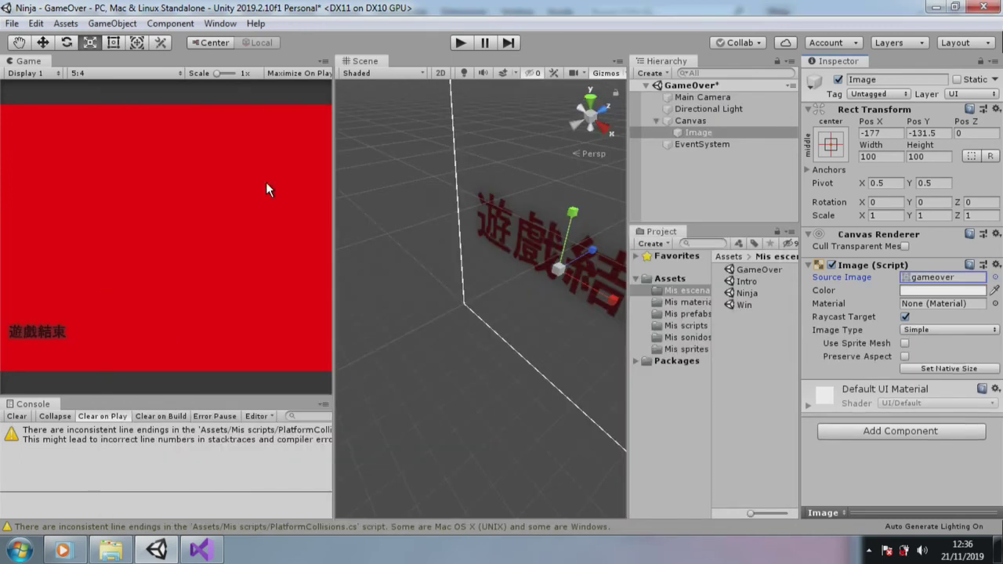
scroll(555, 277, down, 2)
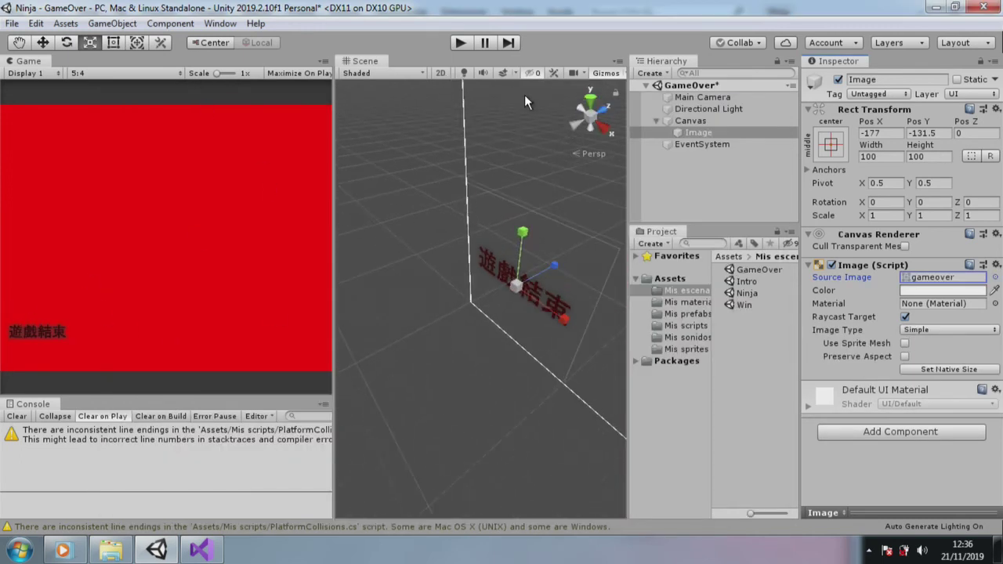
click(441, 73)
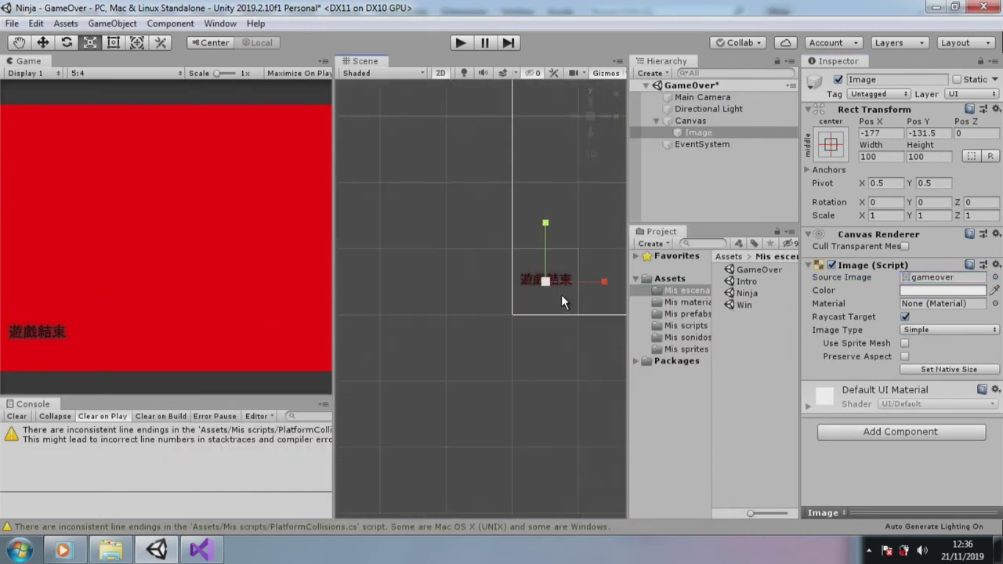
scroll(364, 345, up, 5)
scroll(504, 280, down, 2)
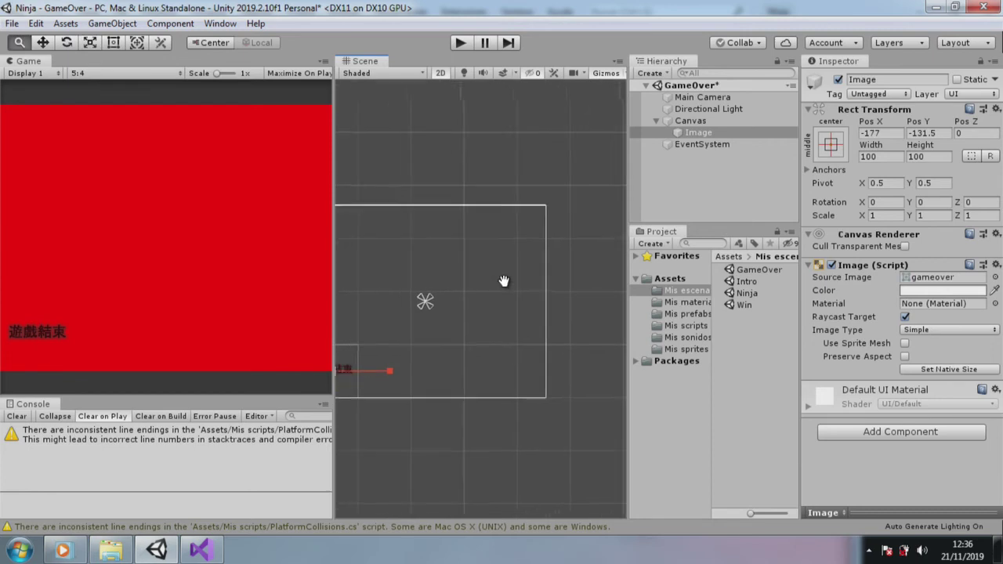
click(46, 44)
drag(466, 327, 581, 328)
drag(544, 290, 521, 184)
- Scale the gameover image to 3.9474, centre it at X 17, Y 0, and save the scene
key(r)
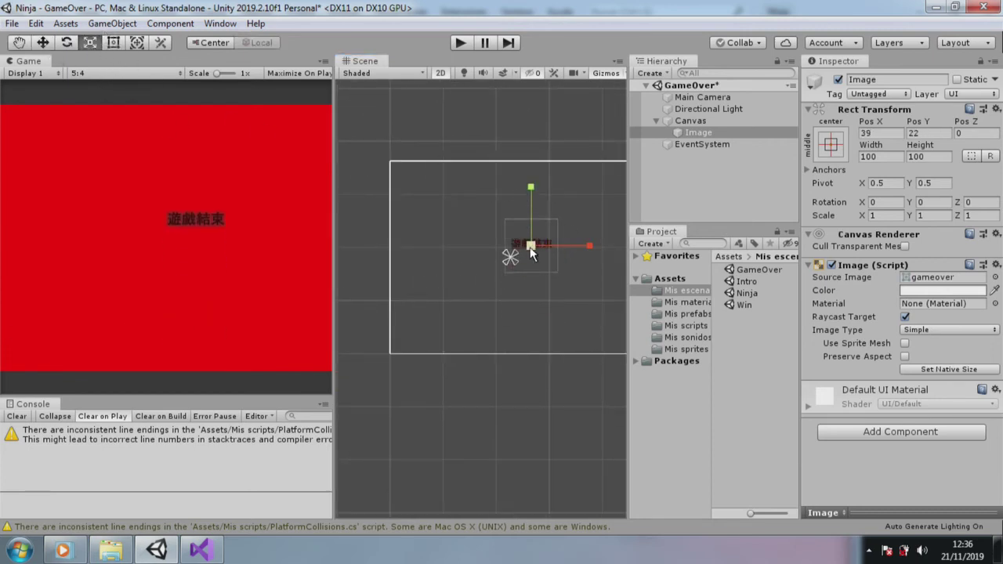
drag(529, 247, 555, 40)
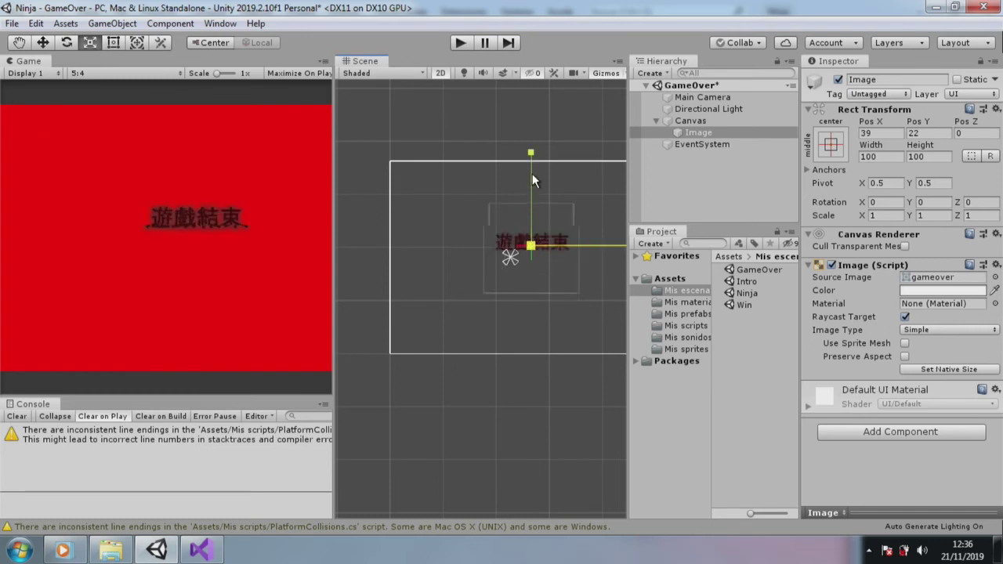
click(43, 43)
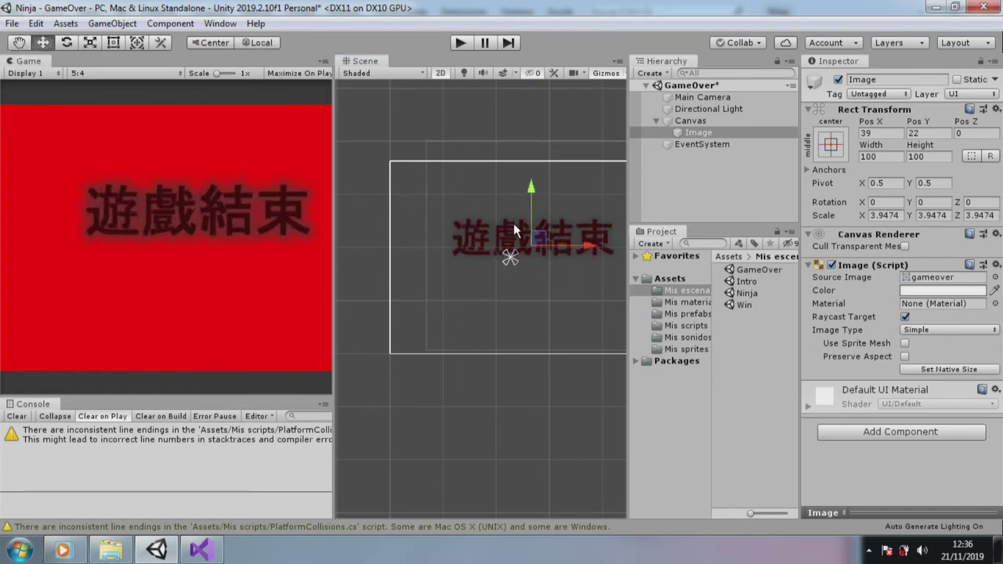
drag(588, 243, 577, 255)
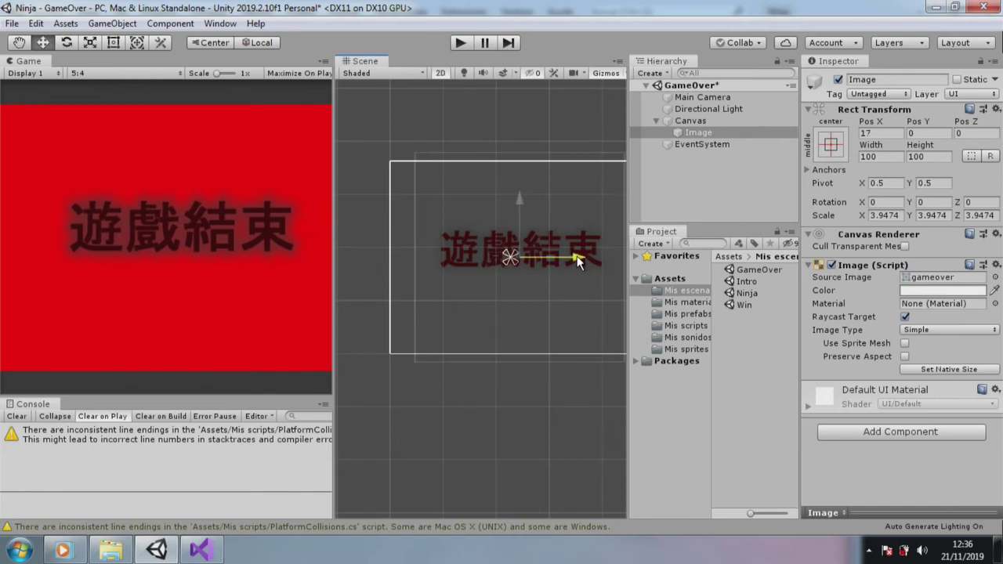
click(12, 24)
click(31, 77)
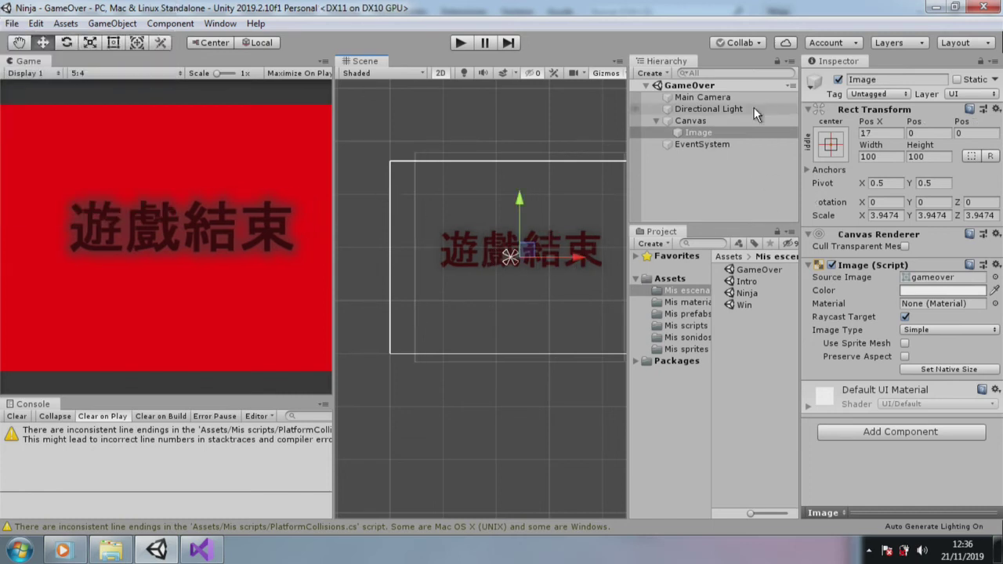
click(736, 97)
- Add an Audio Source to the GameOver Main Camera playing player_death_1 at volume 0.36
click(901, 204)
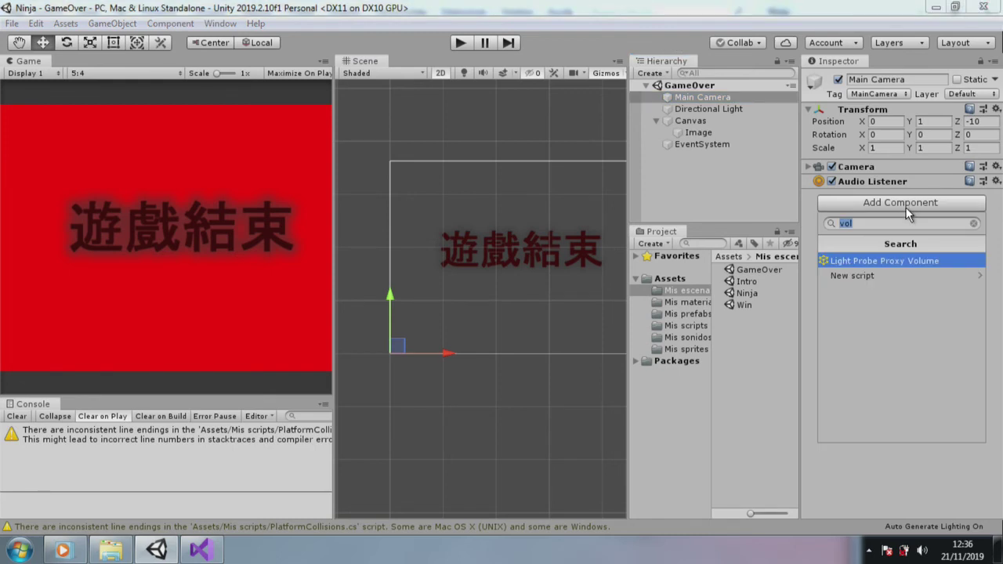
click(155, 23)
click(155, 24)
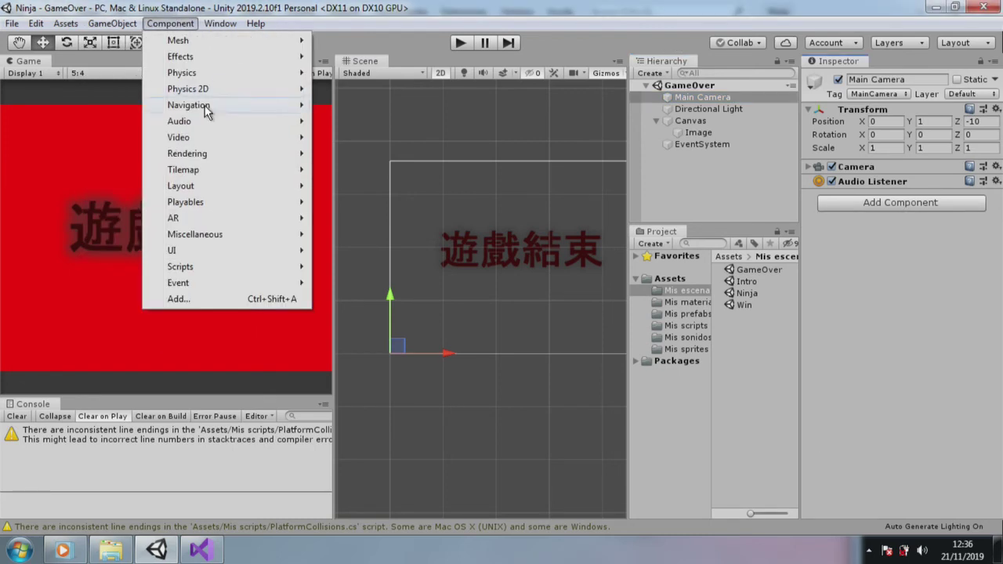
mouse_move(288, 121)
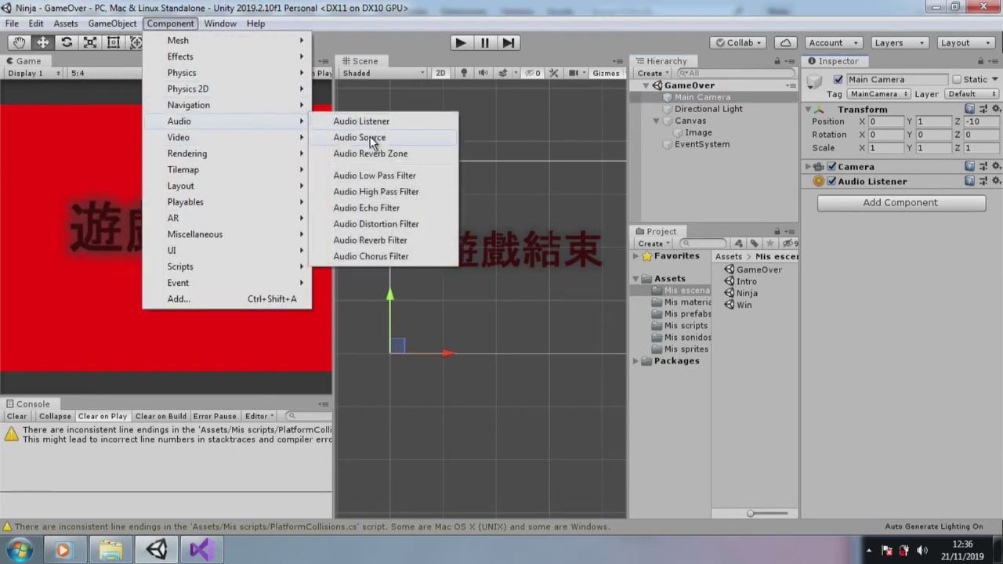
click(360, 137)
click(696, 337)
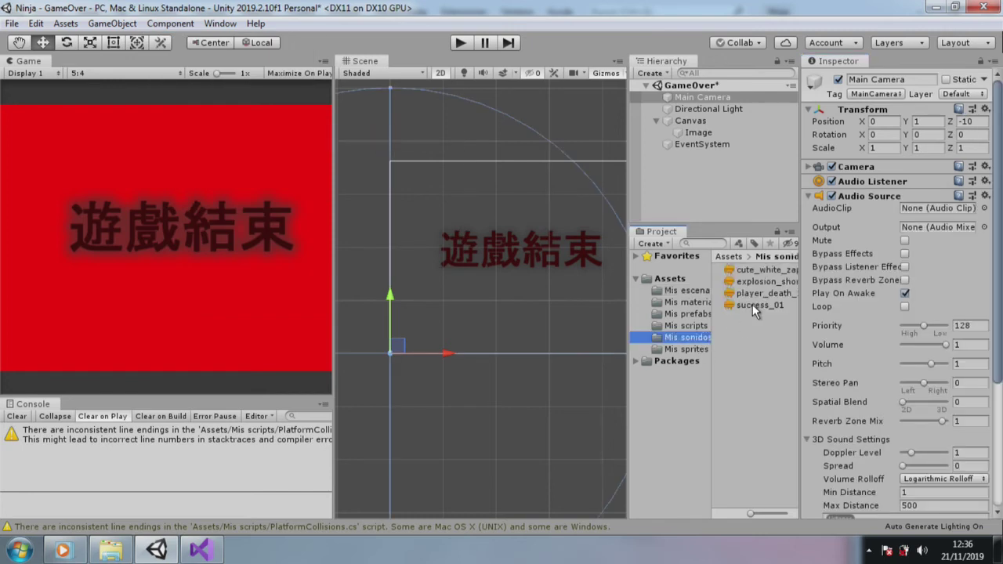
mouse_move(776, 293)
mouse_down()
mouse_move(927, 225)
mouse_move(939, 210)
mouse_up()
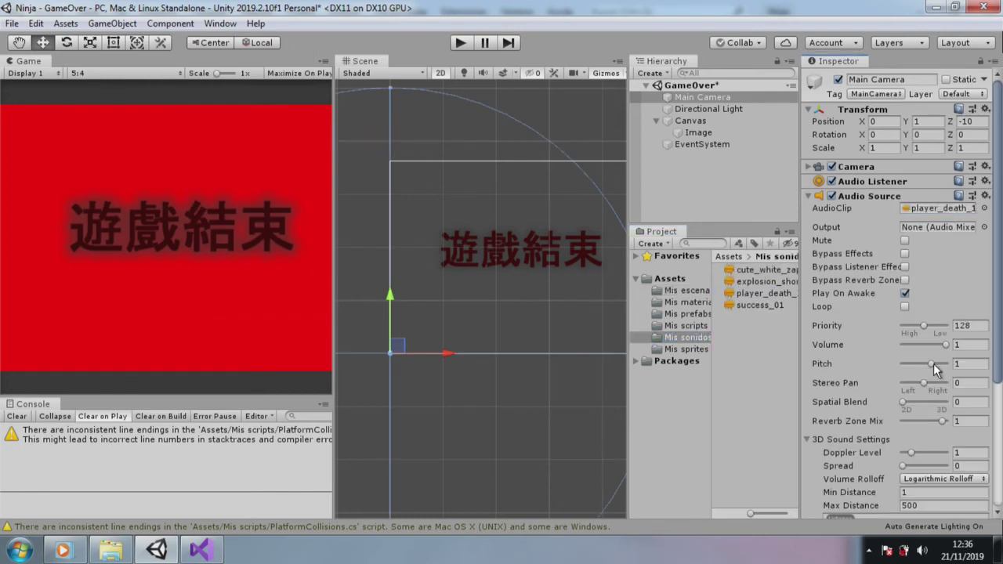
- Save the GameOver scene and test the death sound in Play mode
click(11, 22)
click(24, 73)
click(462, 44)
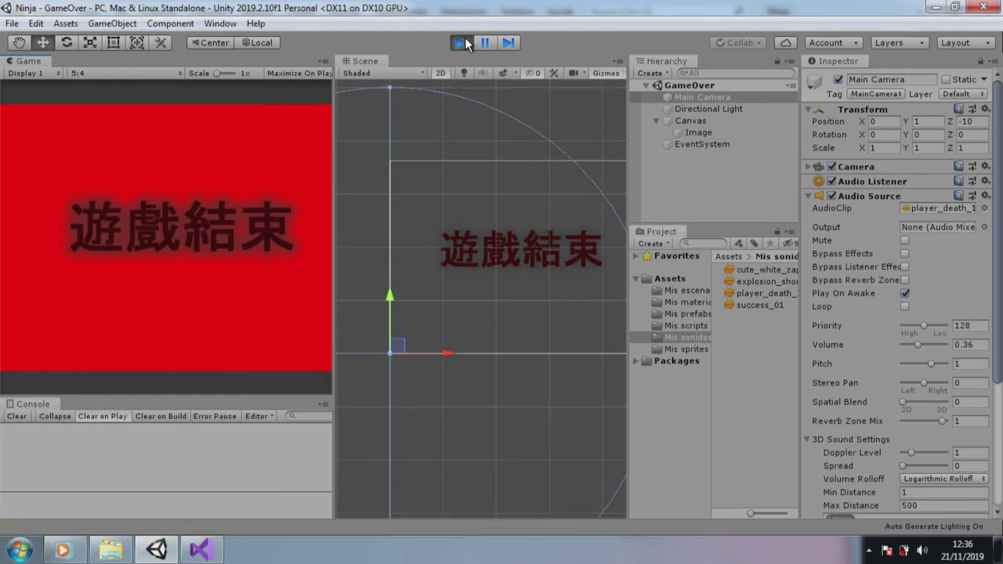
click(462, 43)
click(686, 289)
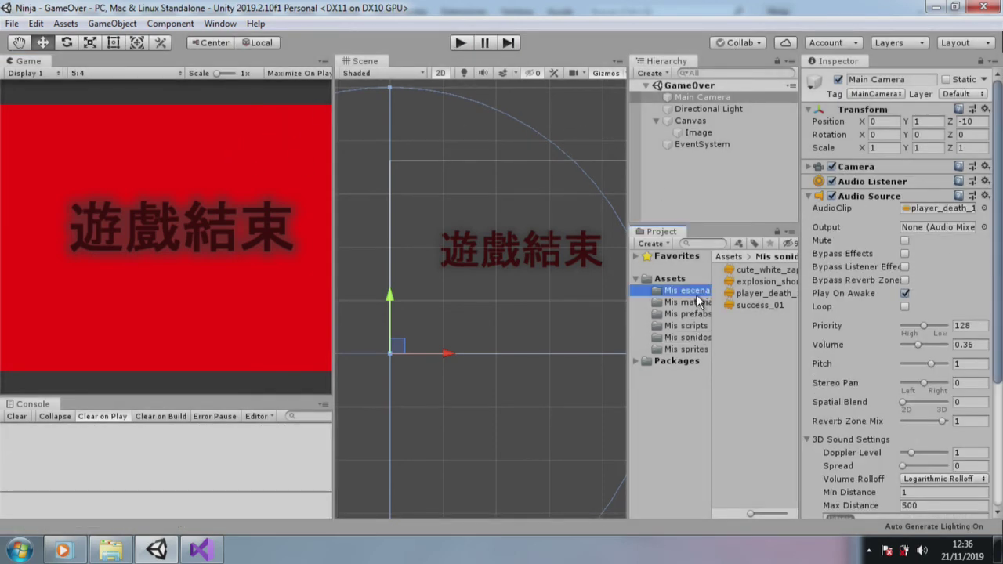
- Open the Win scene and add a UI Image showing the Win sprite
double_click(744, 305)
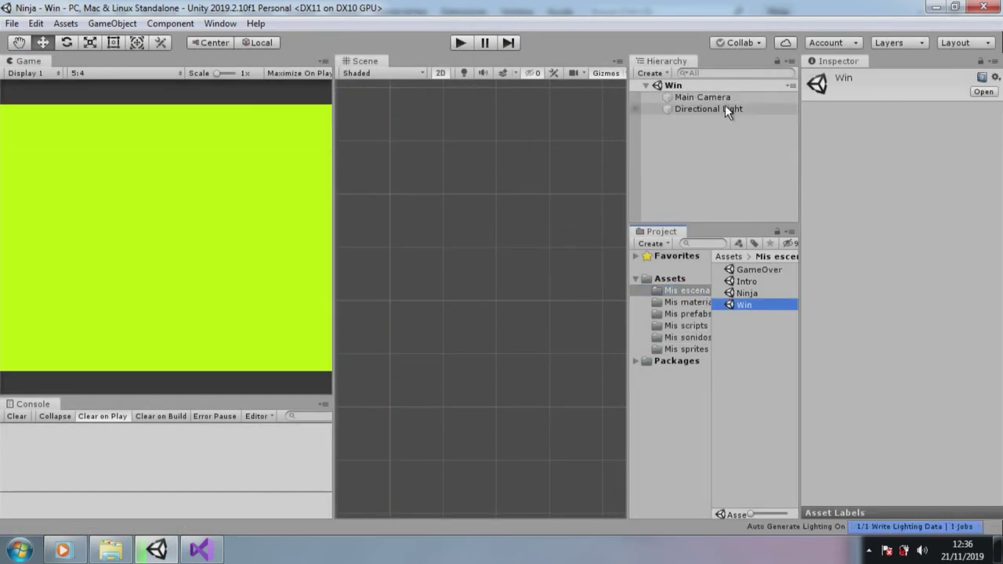
click(719, 98)
click(112, 24)
mouse_move(262, 168)
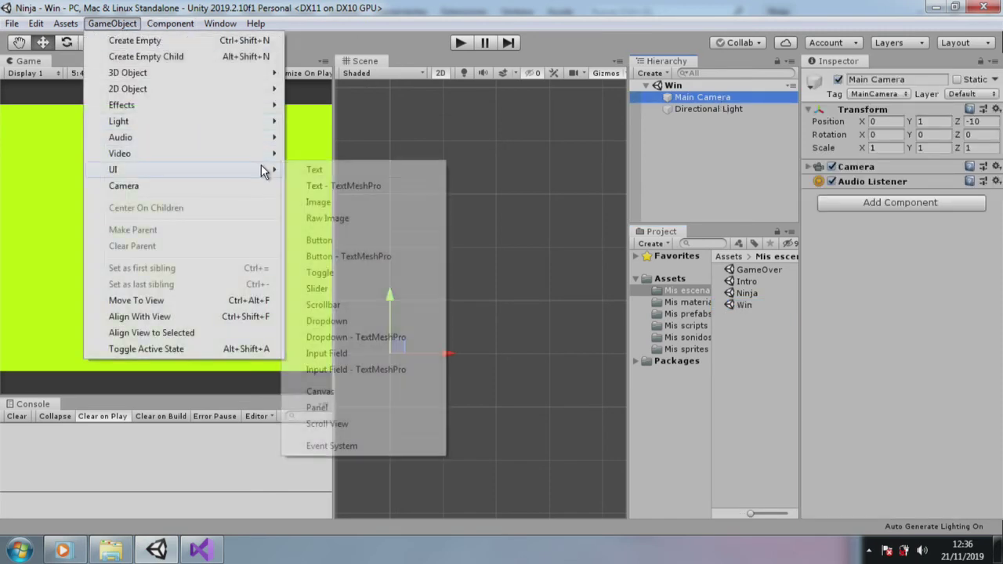
click(351, 202)
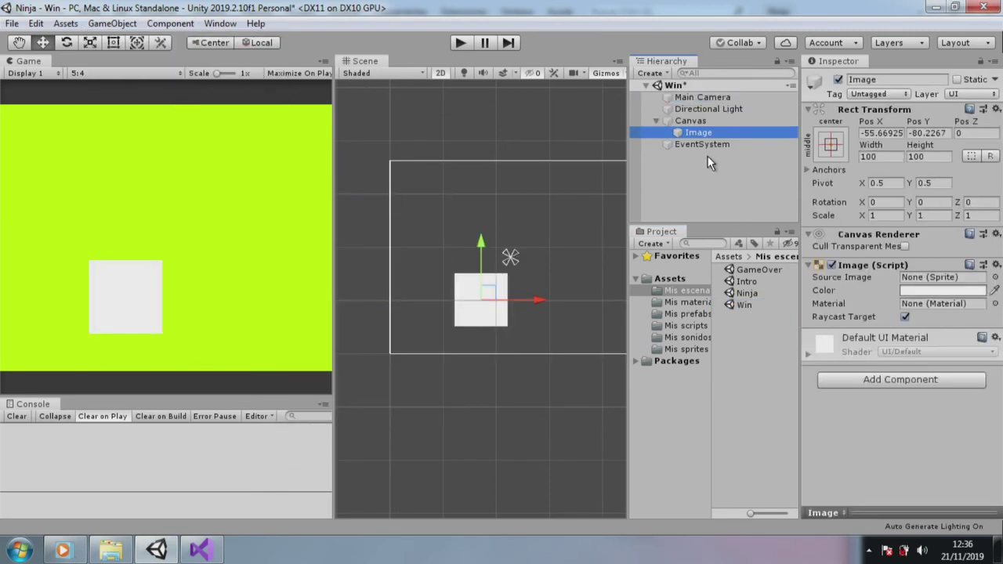
click(995, 277)
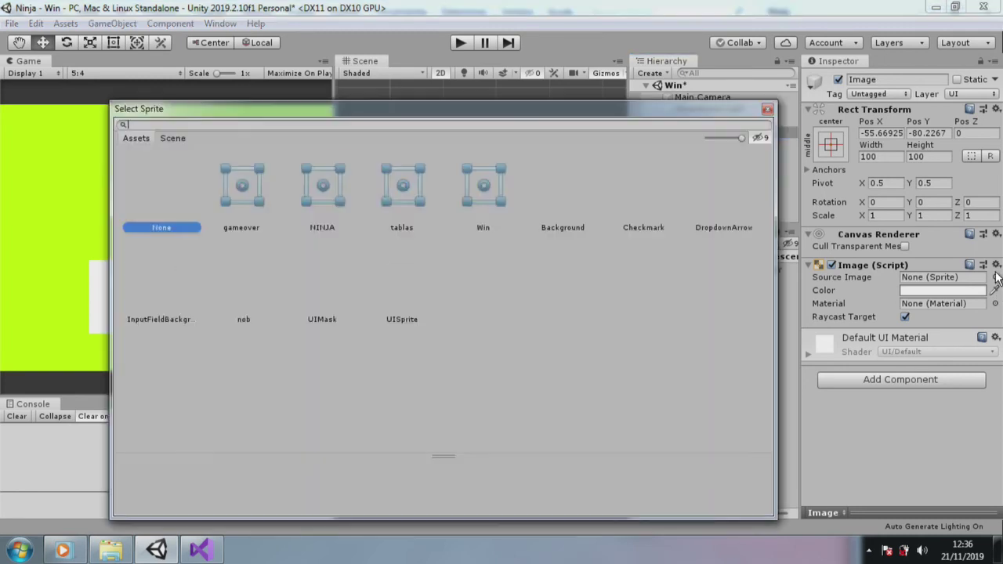
double_click(470, 200)
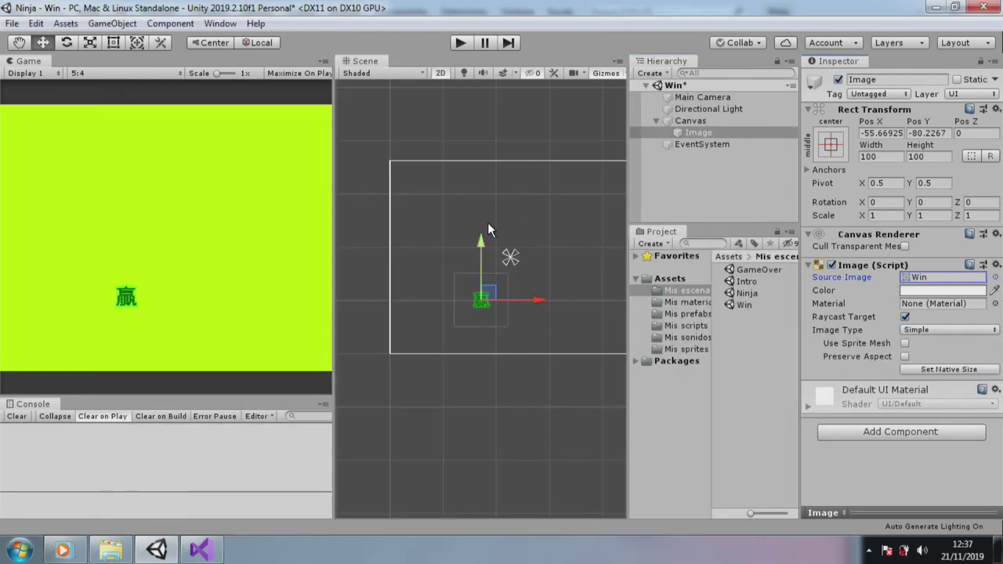
- Enlarge the Win image with the Rect tool and nudge it slightly down
click(113, 42)
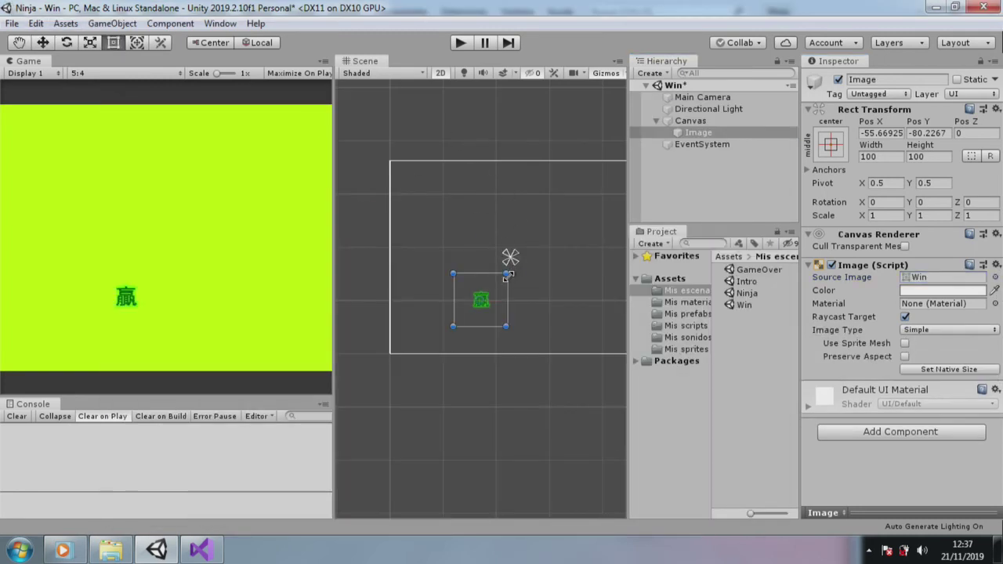
drag(508, 274, 620, 192)
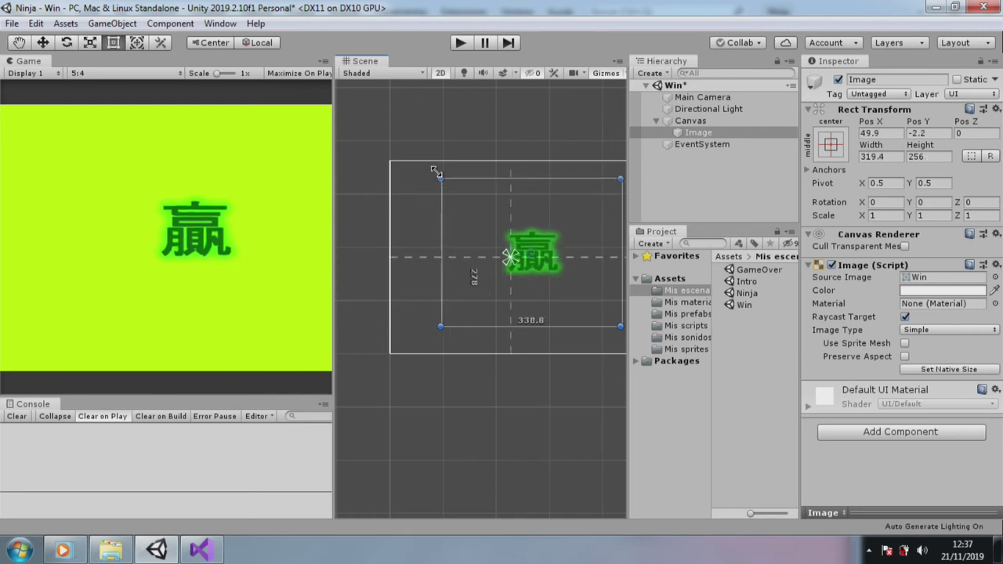
drag(460, 192, 427, 149)
drag(543, 236, 541, 249)
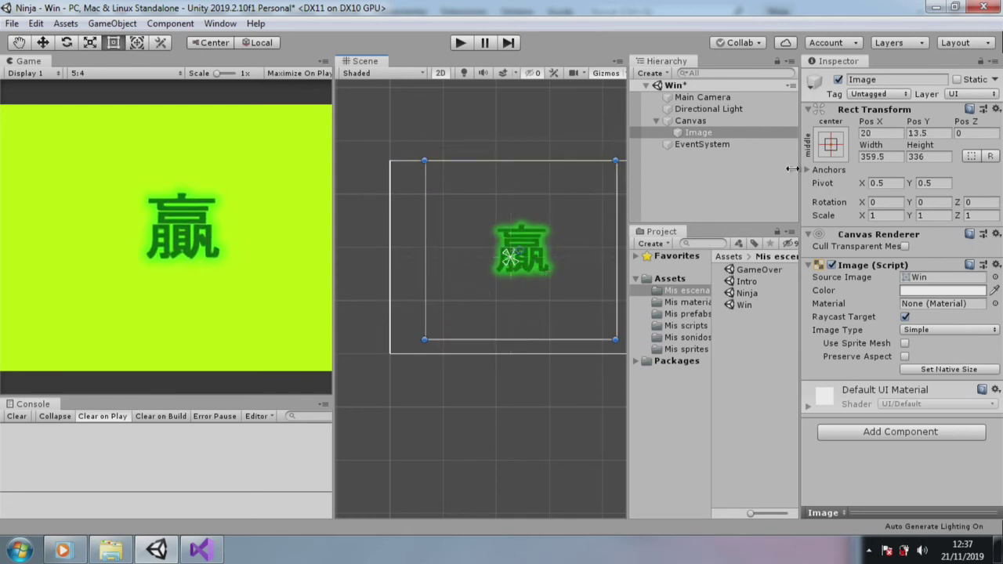
- Set the Canvas Scaler to Scale With Screen Size at 800×600 reference resolution
click(690, 120)
click(983, 350)
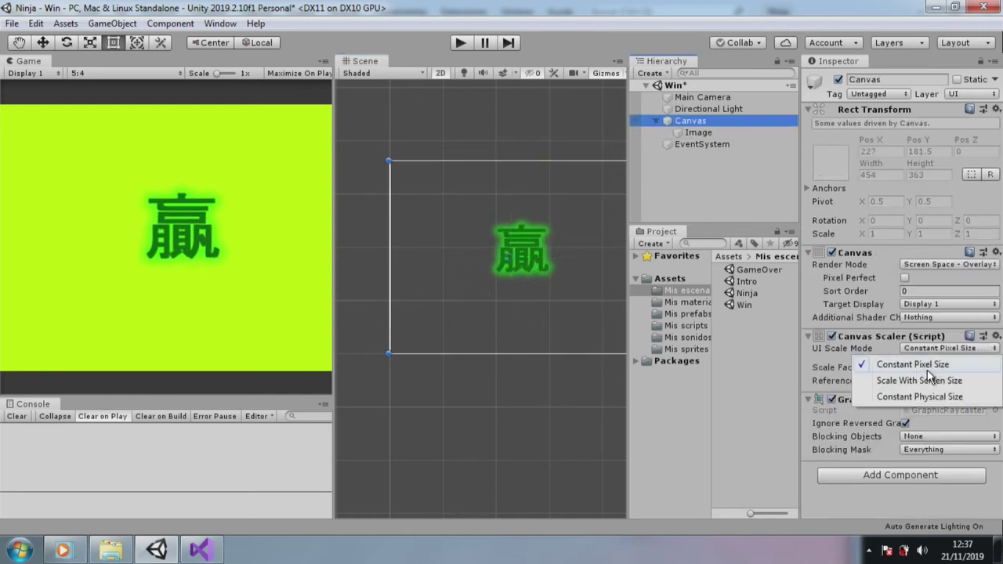
click(924, 380)
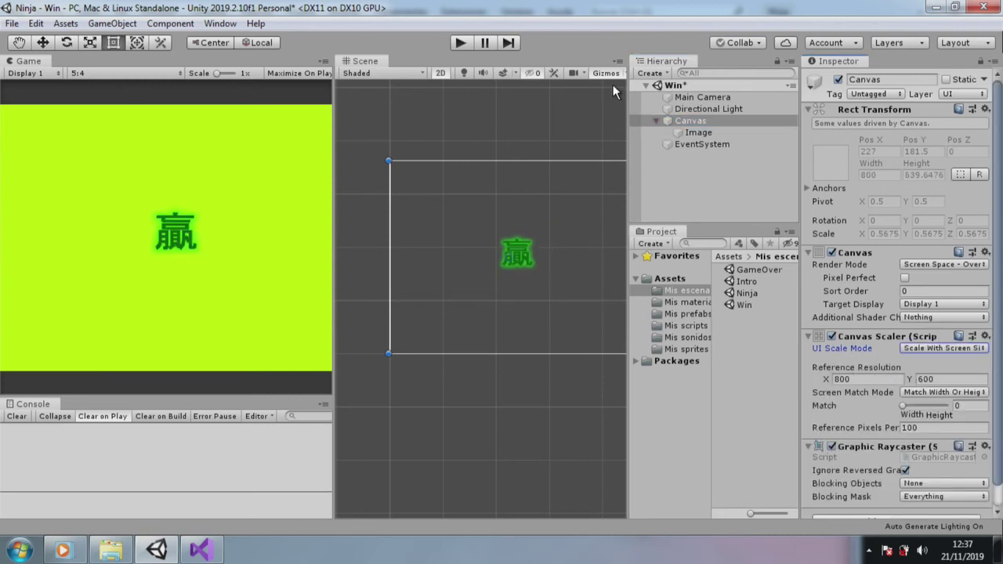
- Add an Audio Source to the Win Main Camera with the success_01 clip at volume 0.19
click(715, 100)
click(141, 19)
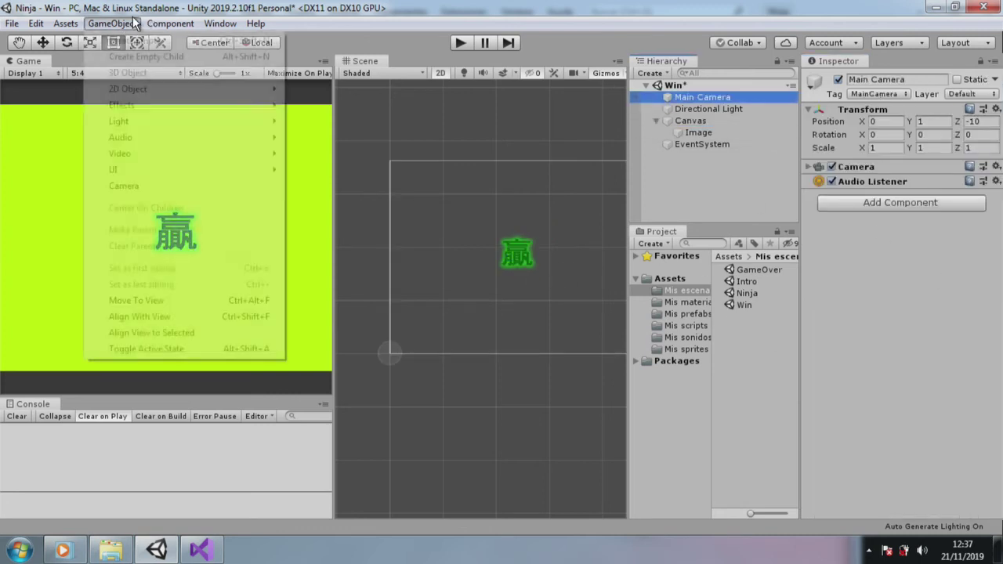
mouse_move(170, 24)
mouse_move(279, 124)
click(372, 135)
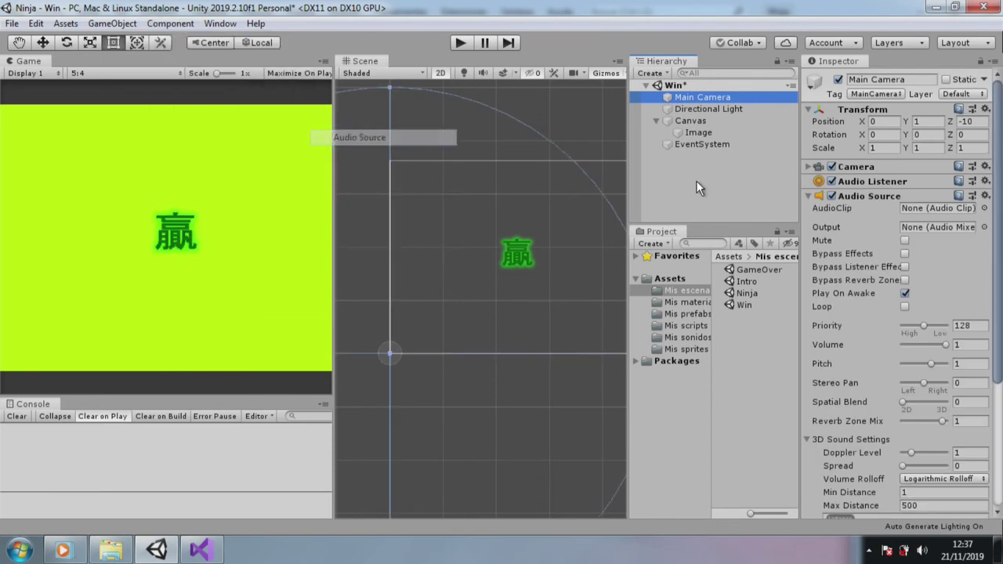
click(697, 337)
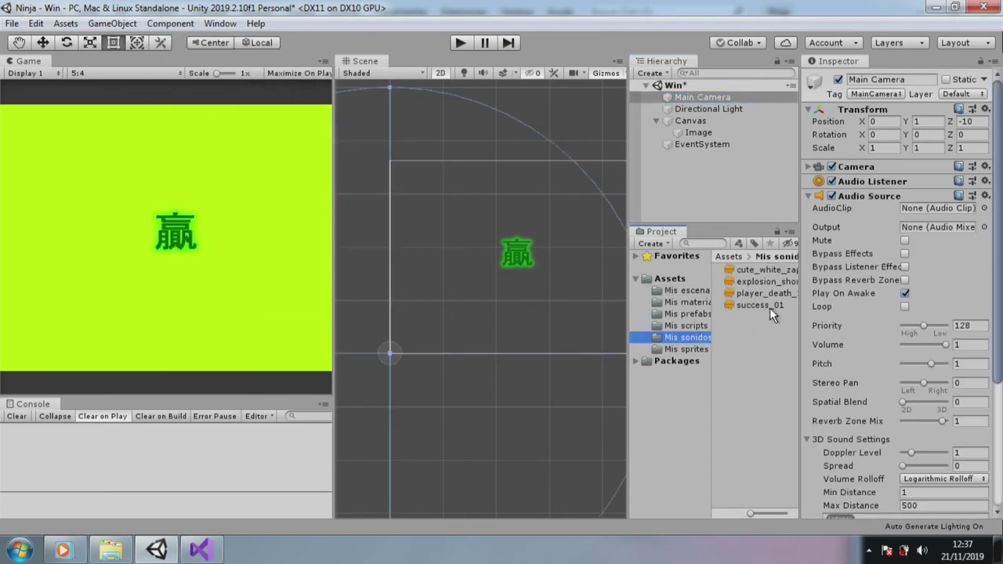
drag(756, 305, 936, 208)
text(0.19)
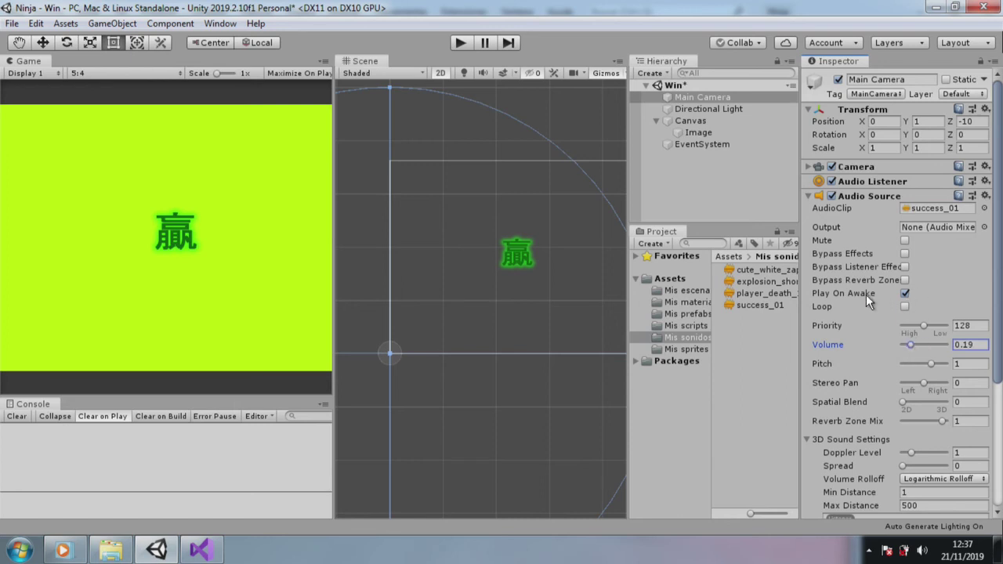
- Test the win sound in Play mode, then stop
click(467, 45)
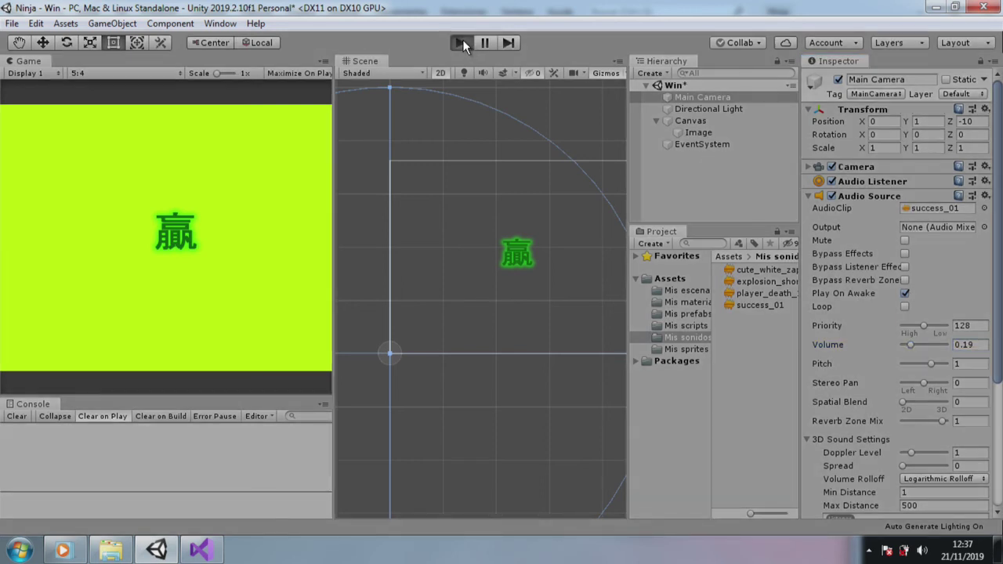
click(460, 38)
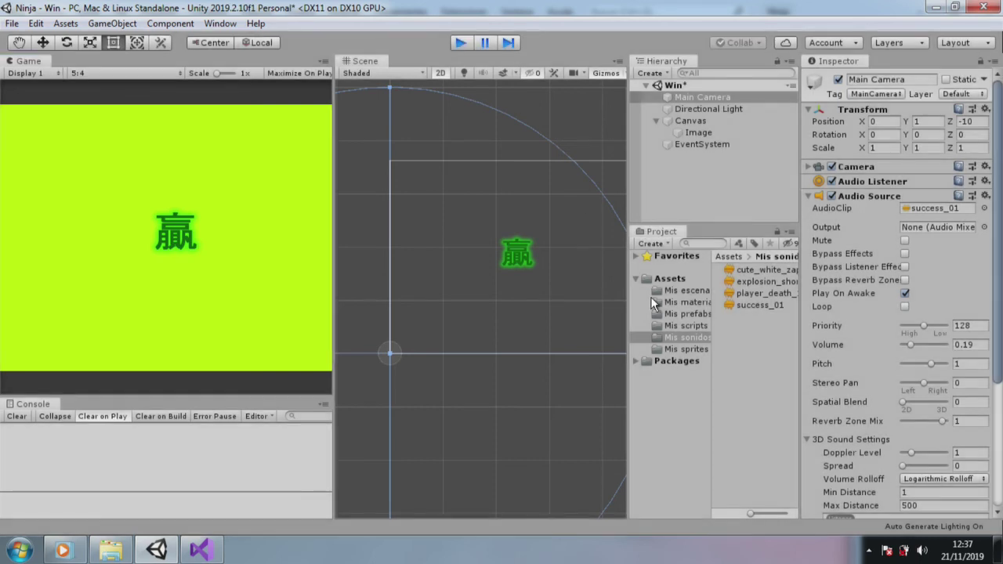
click(688, 290)
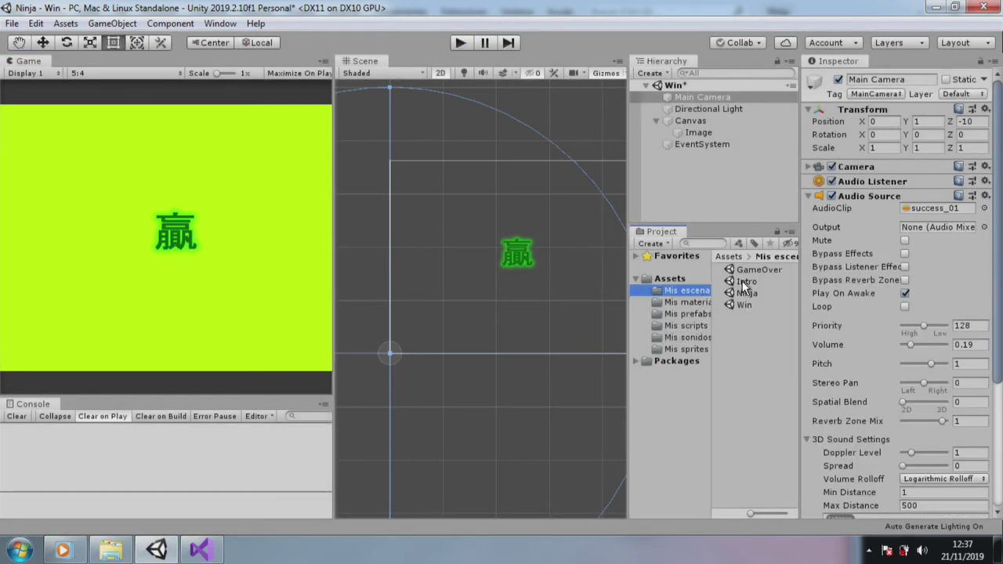
- Open the Intro scene and add a NINJA sprite UI Image sized 202.1×198 at X 22, Y 57
double_click(743, 284)
click(485, 303)
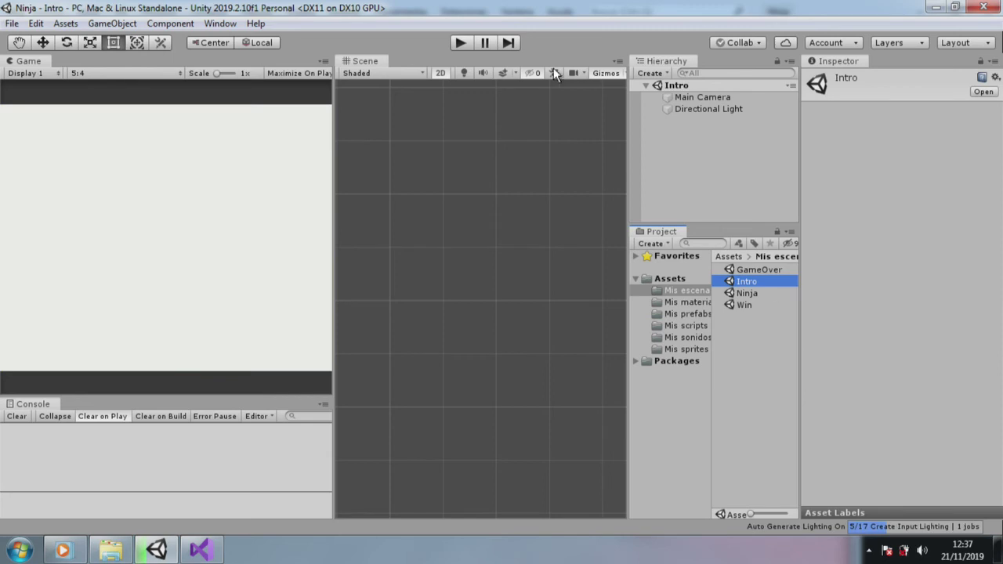
click(112, 24)
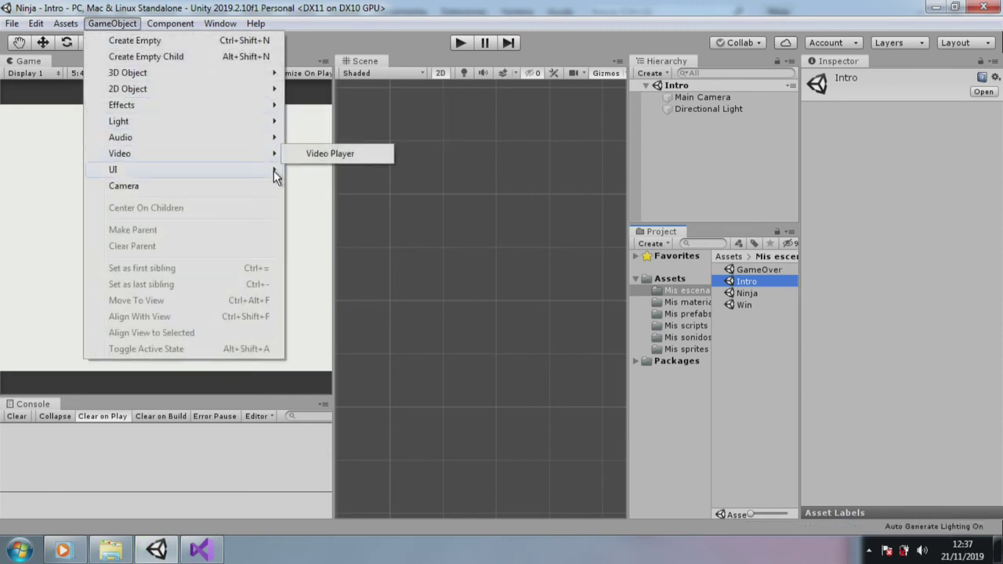
mouse_move(273, 170)
click(358, 205)
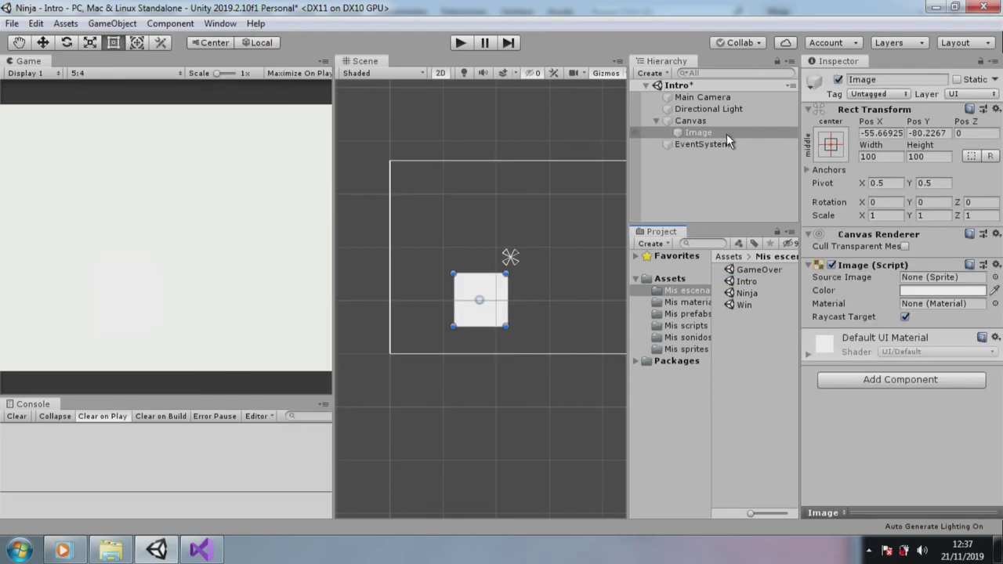
click(995, 278)
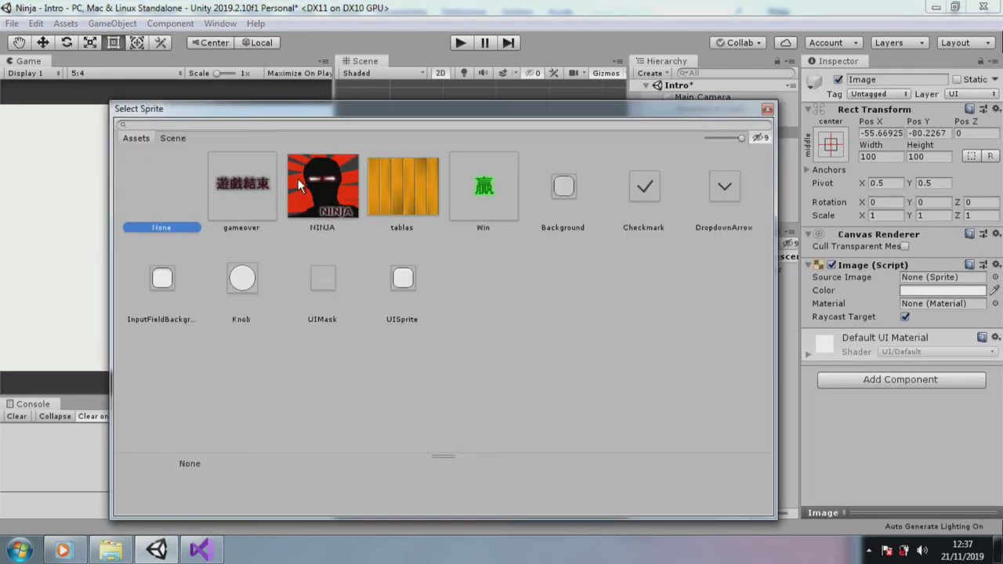
double_click(337, 173)
drag(506, 270, 567, 228)
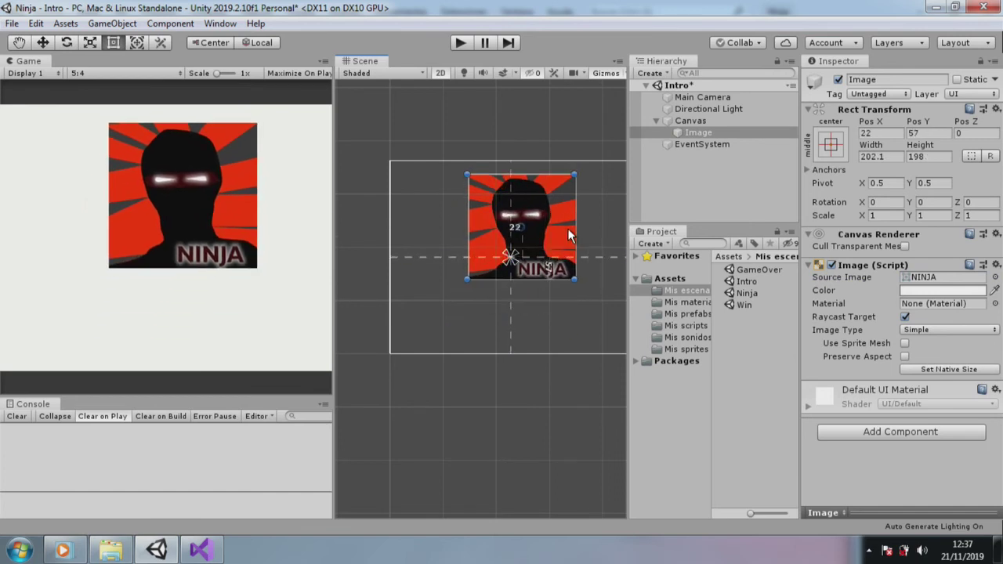
click(112, 23)
- Add a UI Button to the Intro canvas and move it under the NINJA image
mouse_move(257, 169)
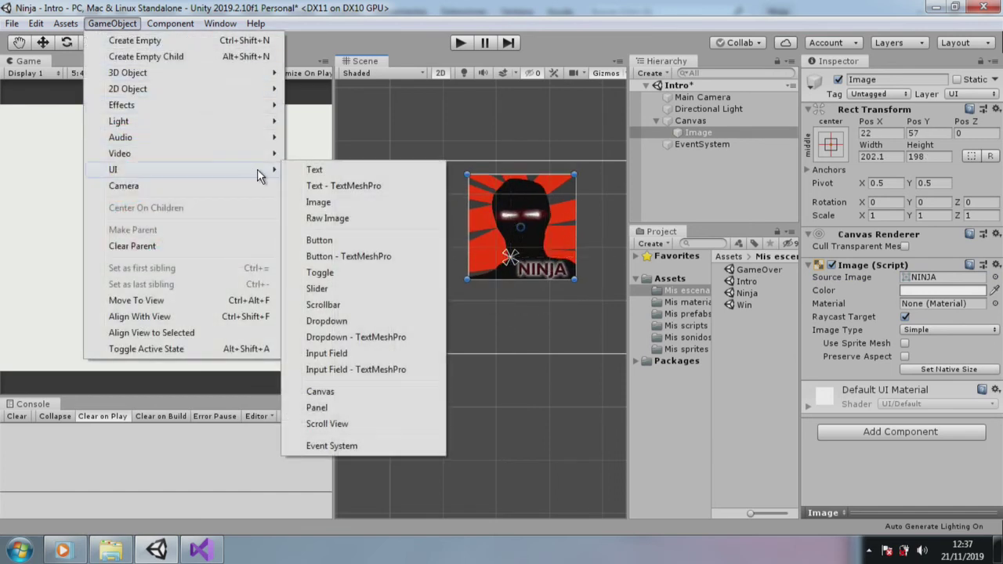
click(353, 235)
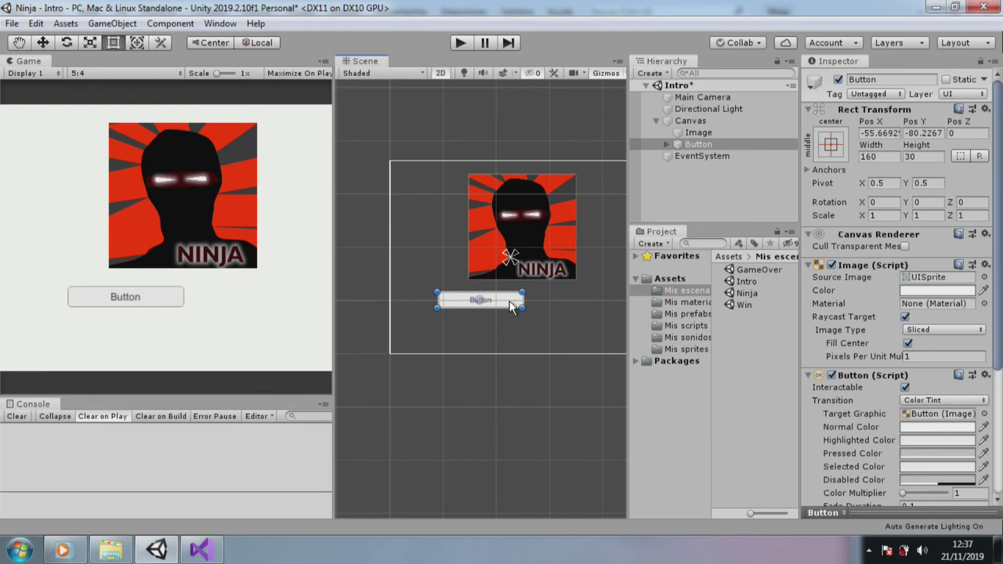
drag(510, 305, 553, 306)
- Set the Canvas Scaler's UI scale mode to Scale With Screen Size
click(694, 122)
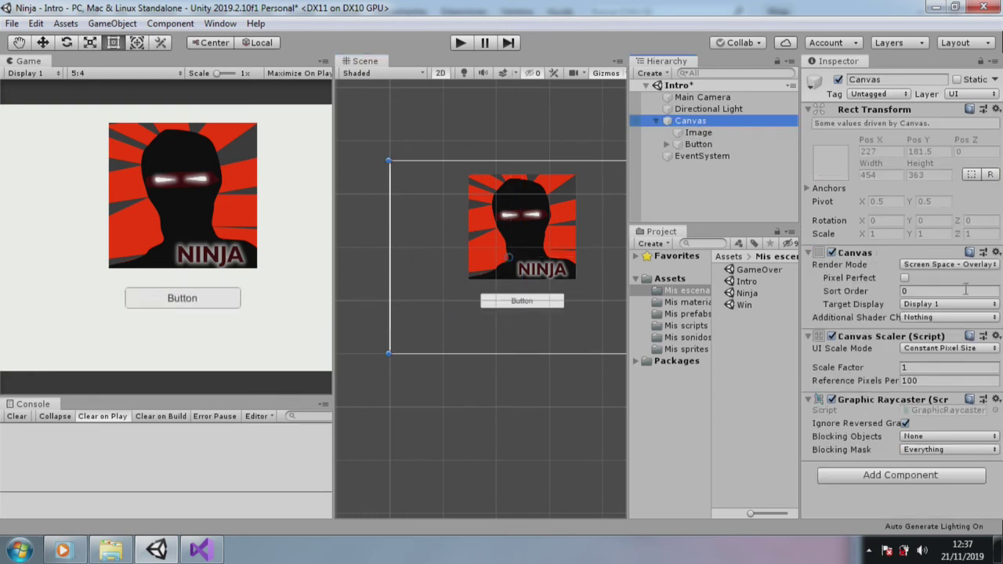
click(970, 349)
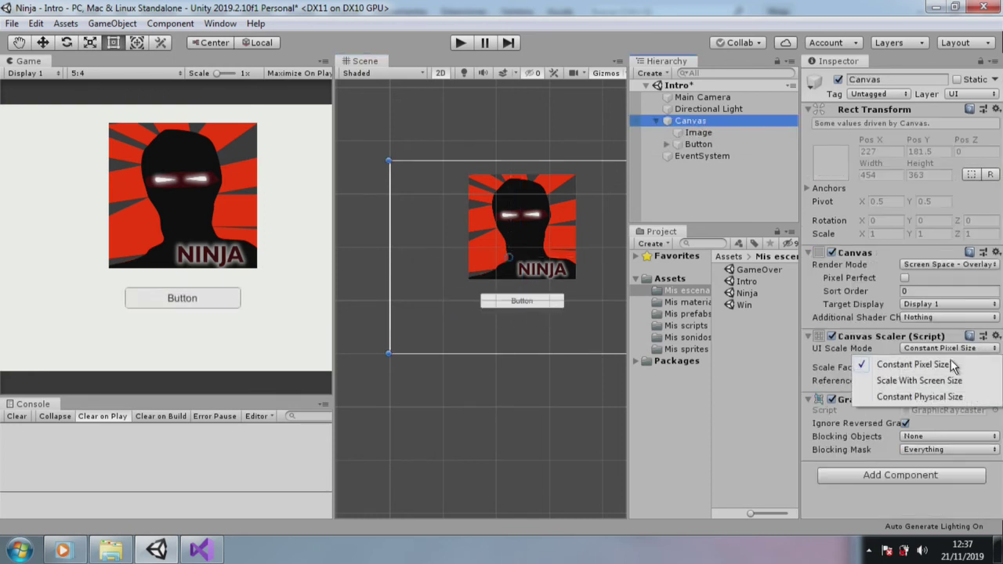
click(929, 381)
- Enlarge the NINJA image to 356.5×349.2 and the button to 281.6×73.8, then select its text label
click(543, 247)
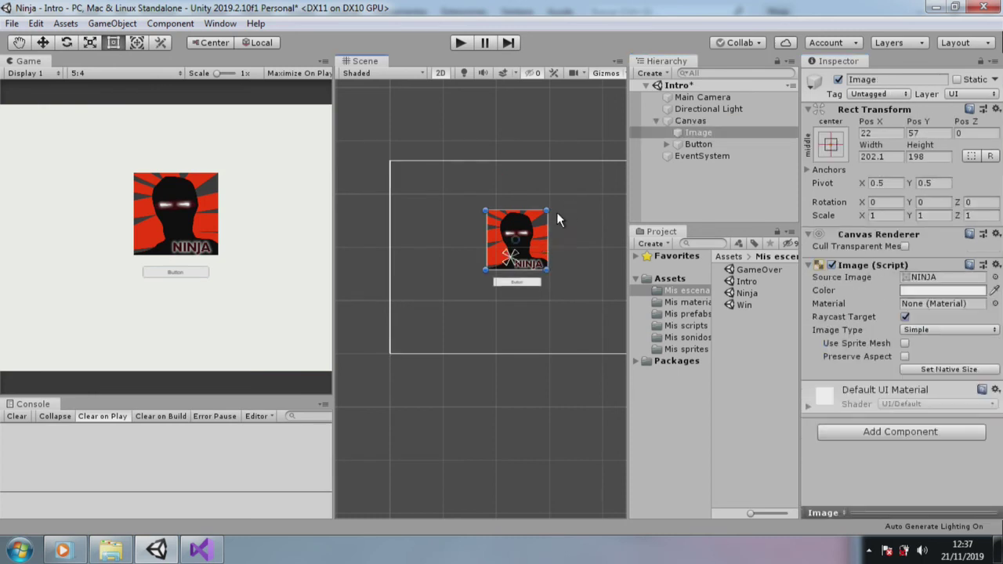
drag(547, 215, 594, 165)
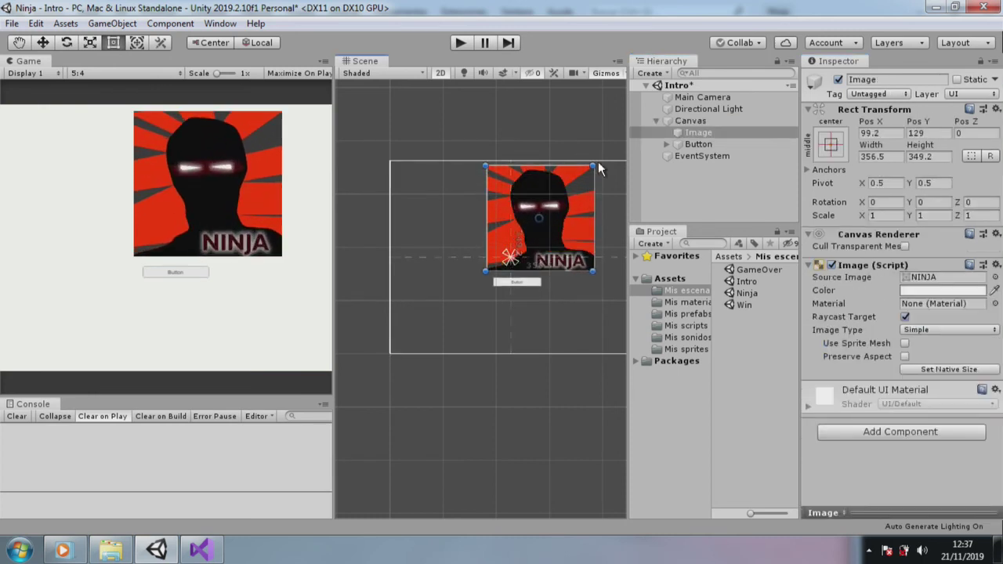
click(721, 145)
drag(541, 286, 577, 300)
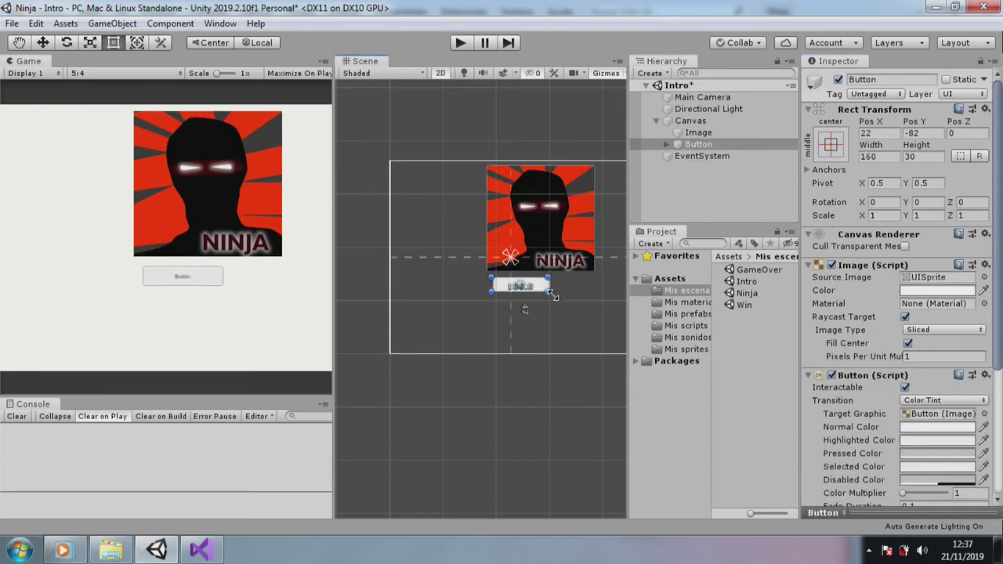
click(668, 144)
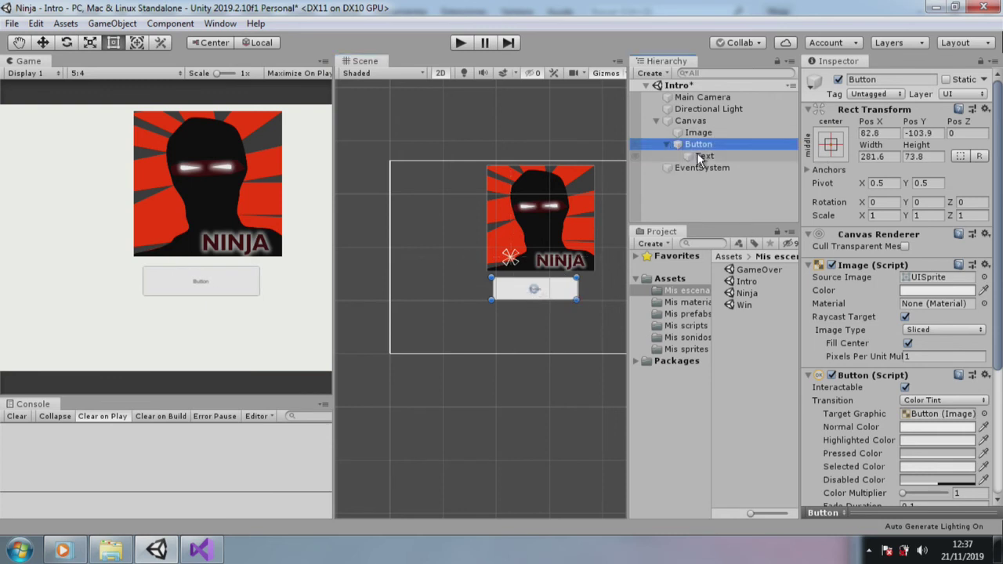
click(714, 157)
- Set the button label to 'Jugar' at font size 36
drag(883, 360, 905, 362)
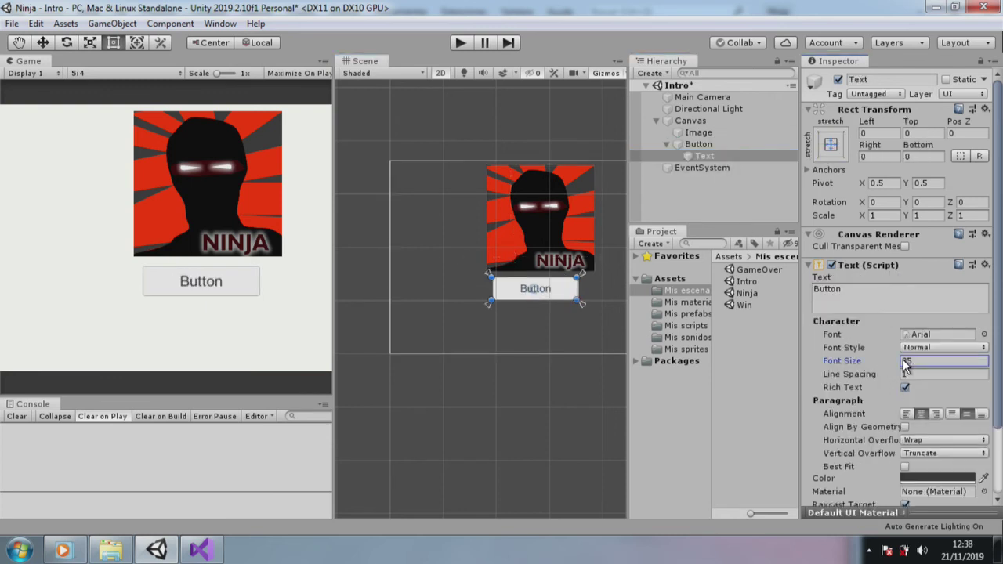
click(875, 285)
text(J)
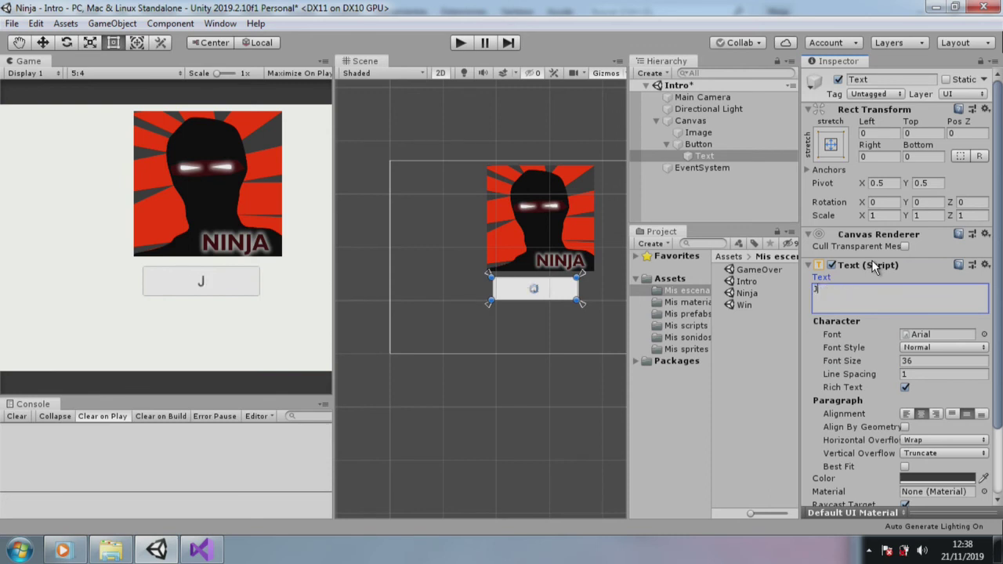
text(ugva)
key(BackSpace)
key(BackSpace)
text(ar)
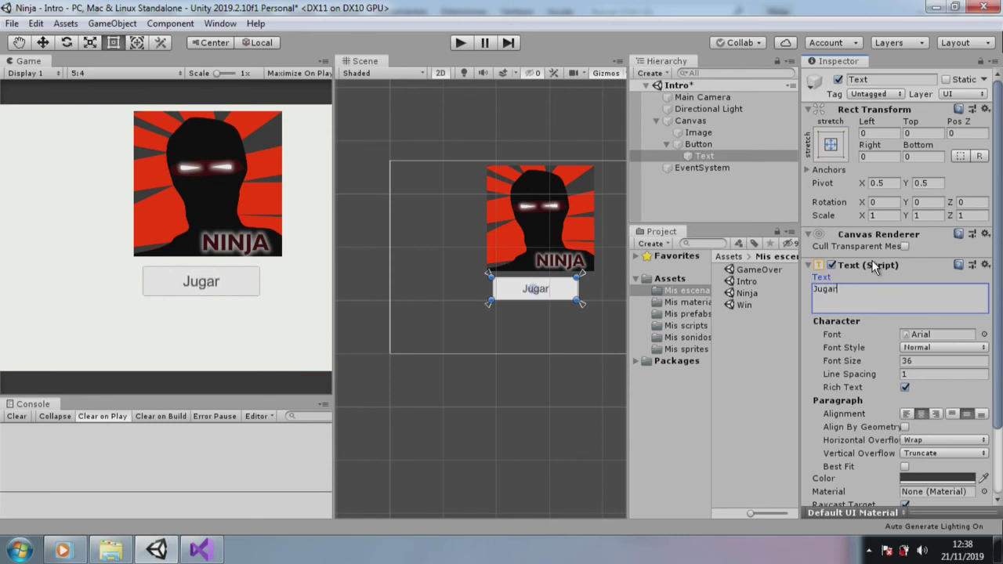
key(Return)
- Add an empty On Click () event entry to the button
click(670, 326)
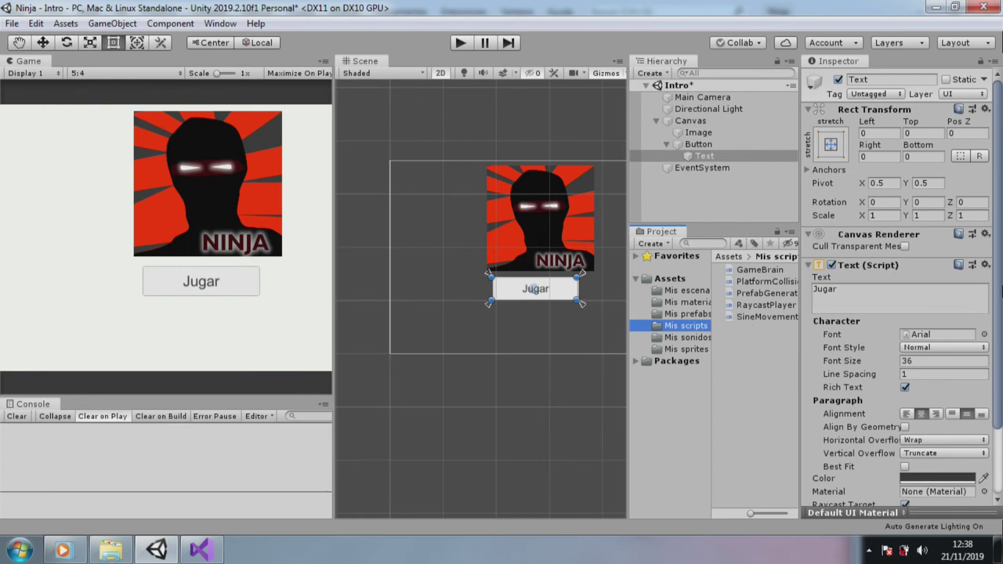
click(697, 144)
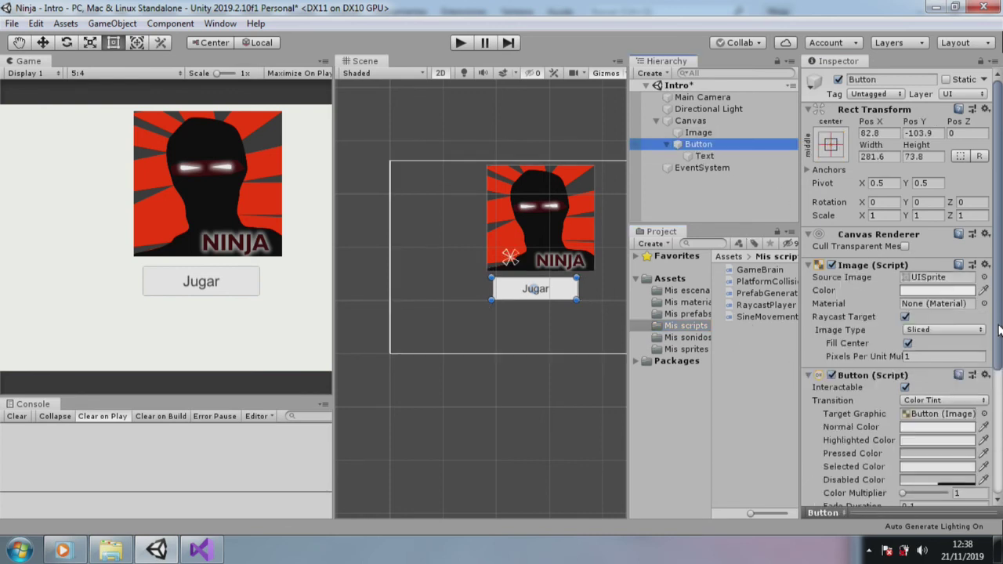
scroll(962, 424, down, 5)
click(957, 425)
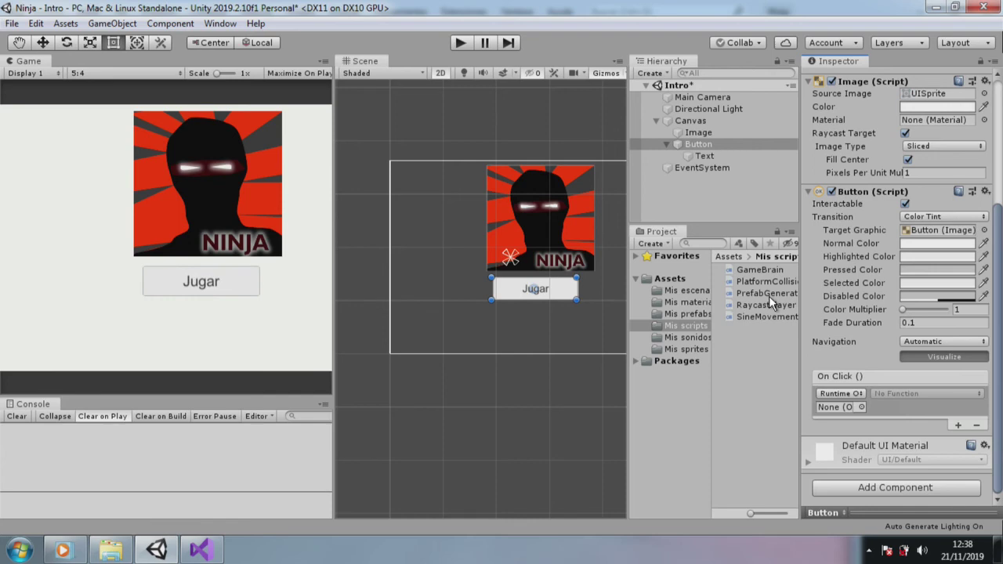
- Import IniciarNinja.cs into the Mis scripts folder and open it in Visual Studio
right_click(749, 388)
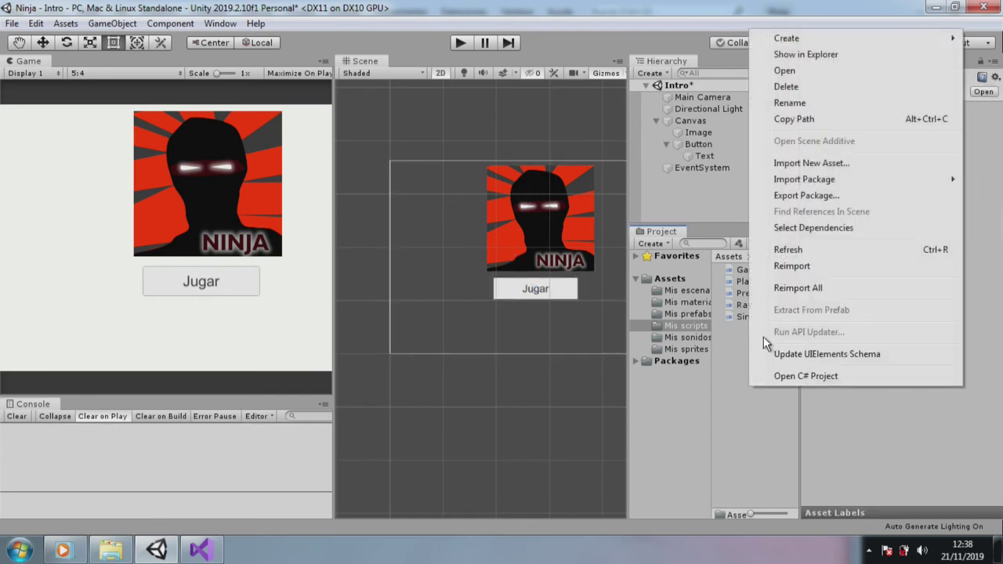
click(775, 162)
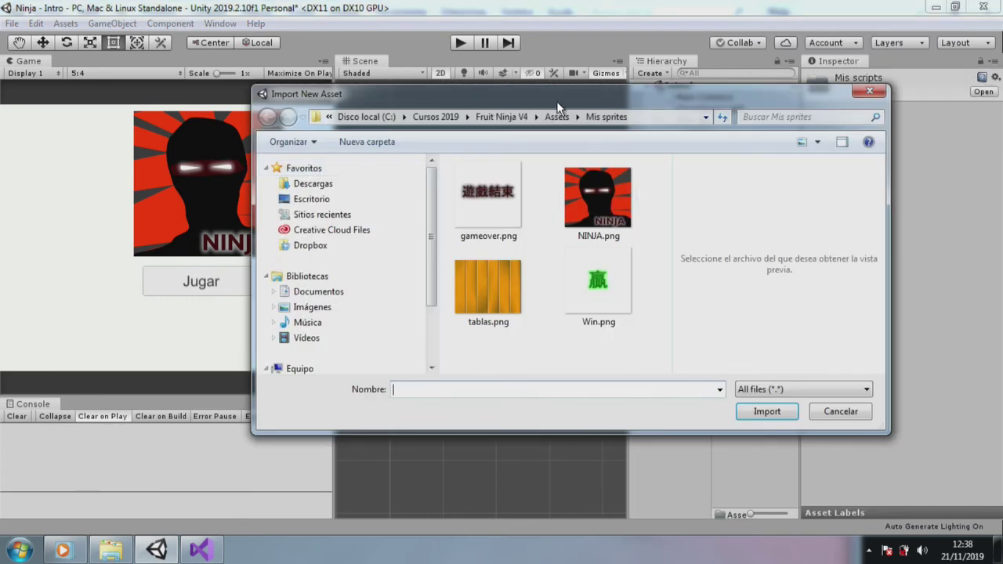
click(556, 114)
double_click(503, 263)
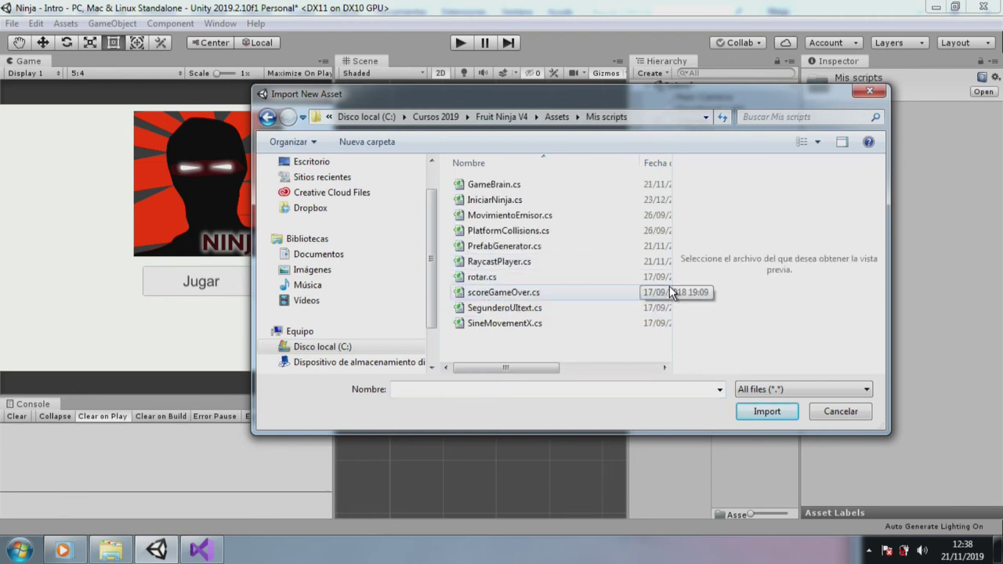
double_click(525, 199)
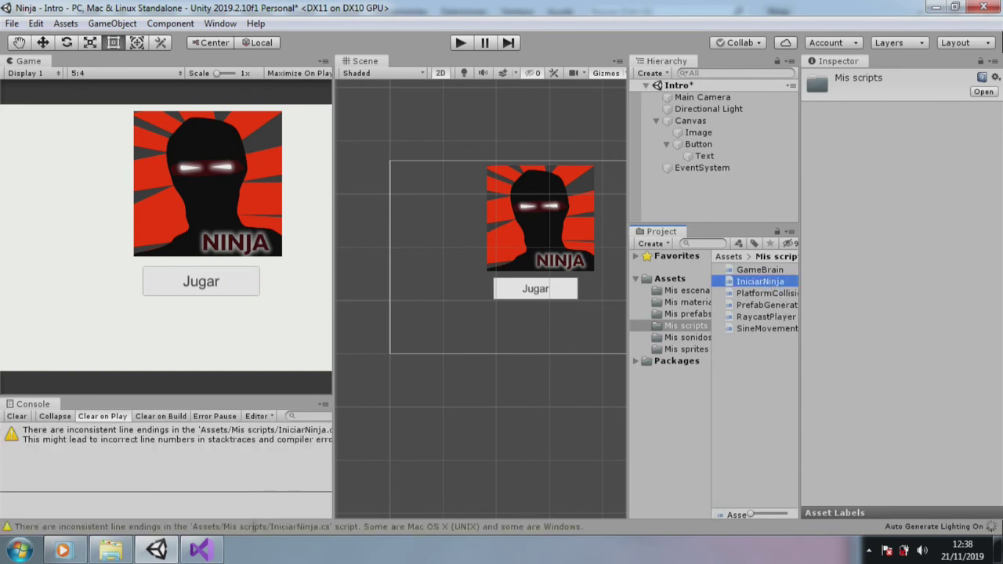
double_click(759, 281)
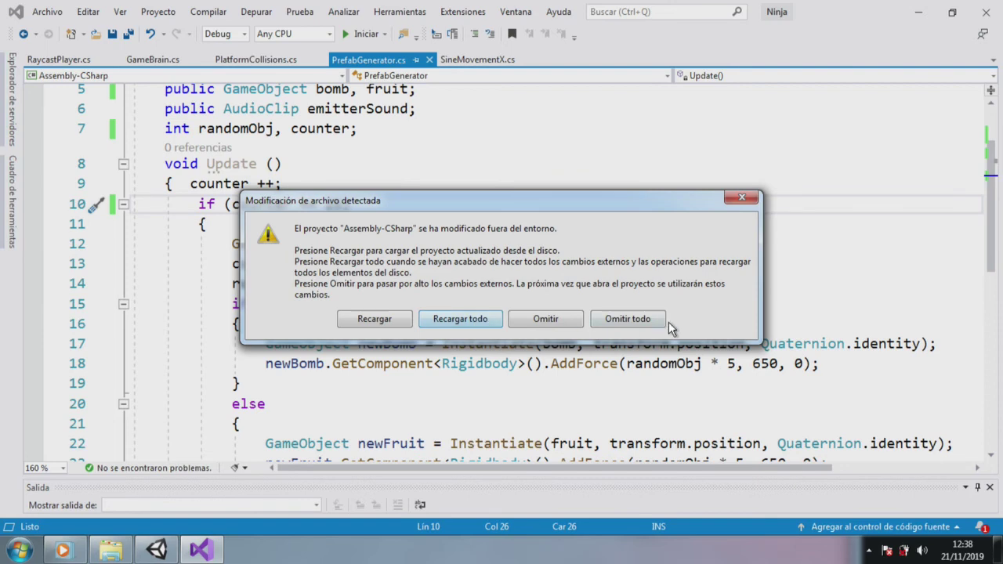
- Dismiss the external-changes warning and reopen IniciarNinja.cs for editing
click(661, 322)
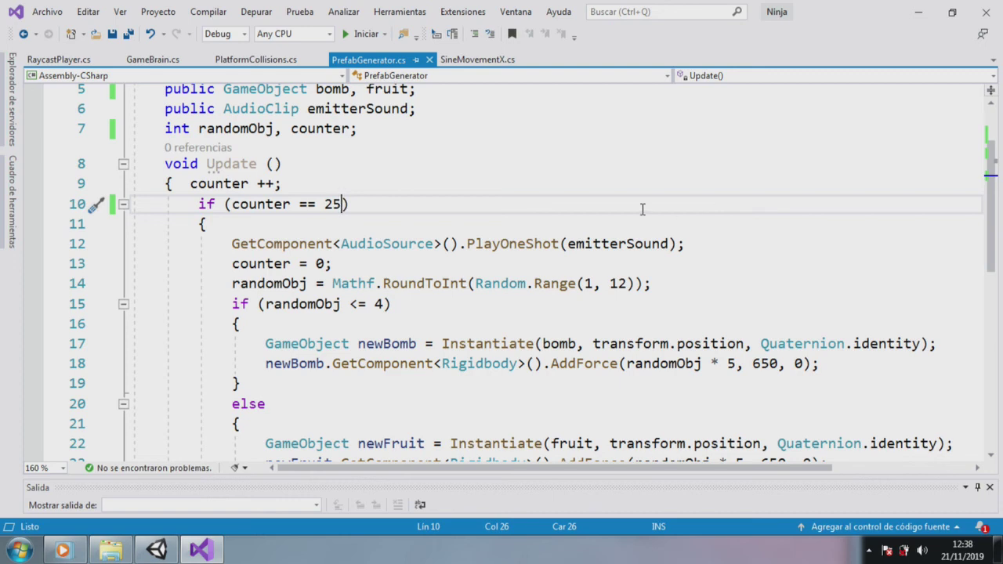
click(161, 548)
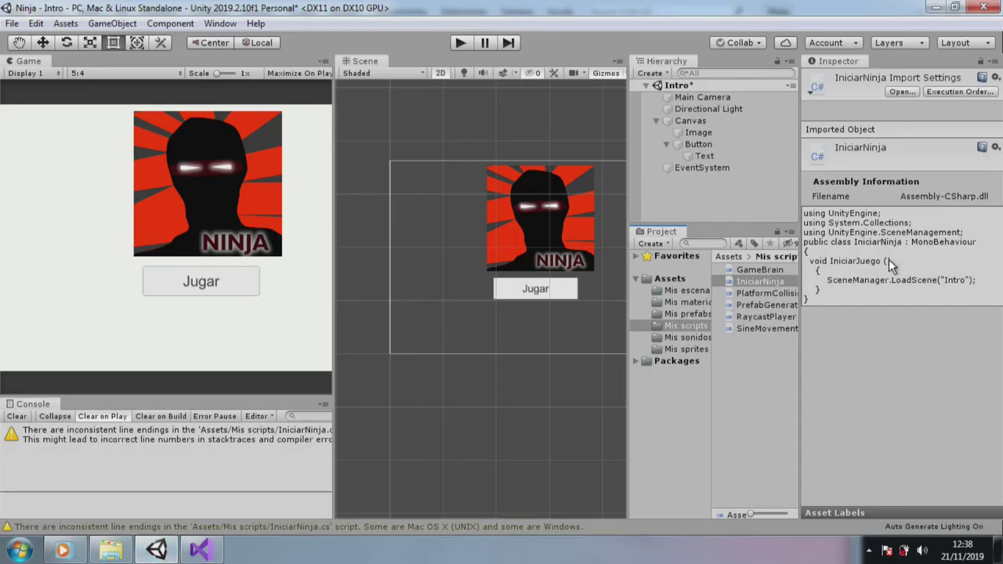
double_click(741, 278)
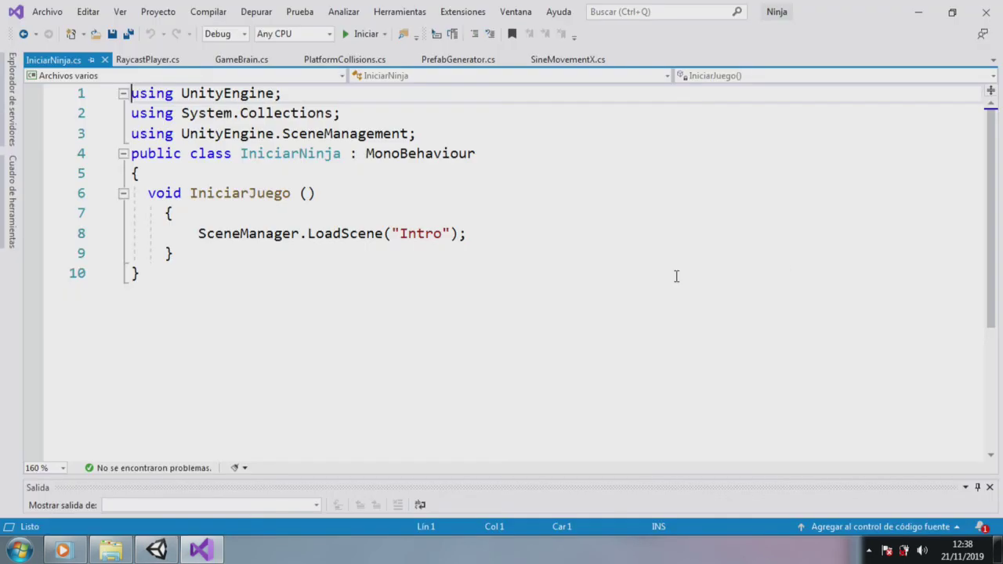
- Change the LoadScene scene name from "Intro" to "Ninja" and save the script
drag(406, 233, 443, 234)
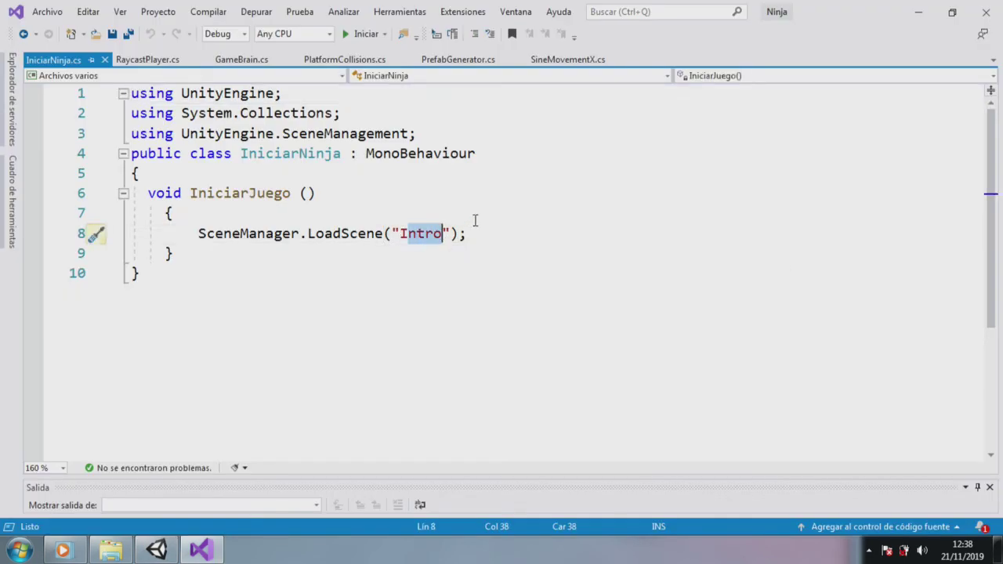
key(BackSpace)
key(BackSpace)
text(N)
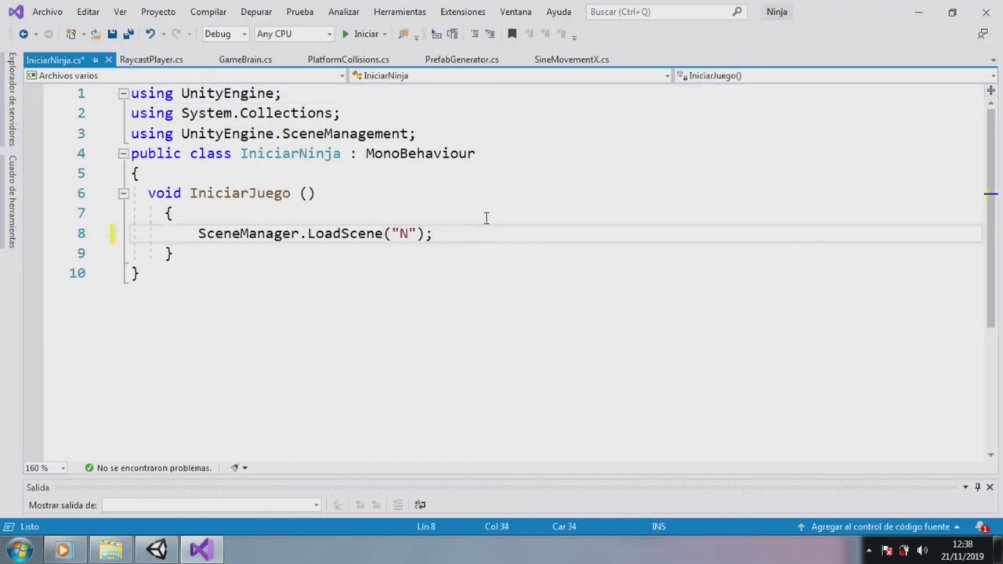
text(n)
key(BackSpace)
text(in)
text(ja)
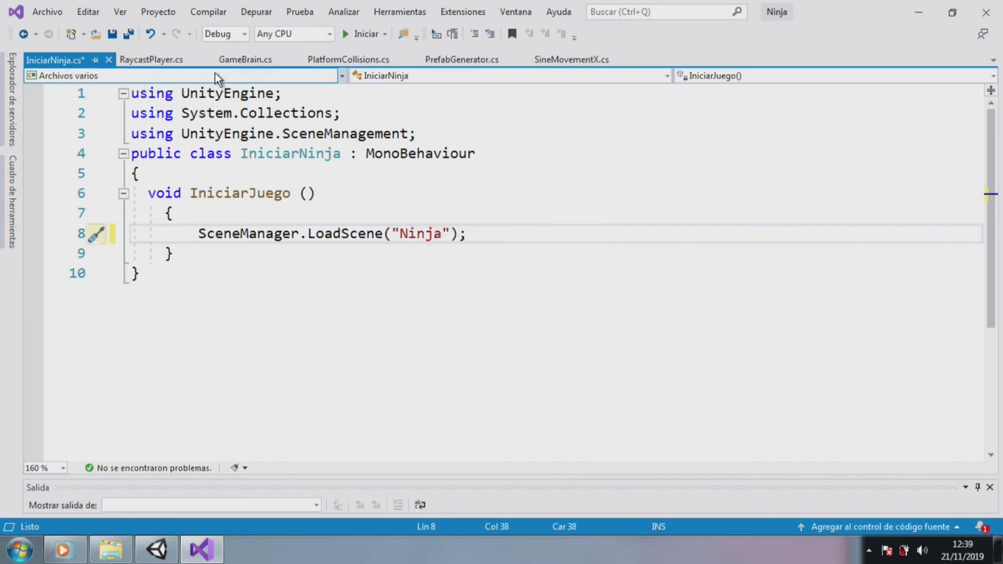
click(129, 34)
click(175, 550)
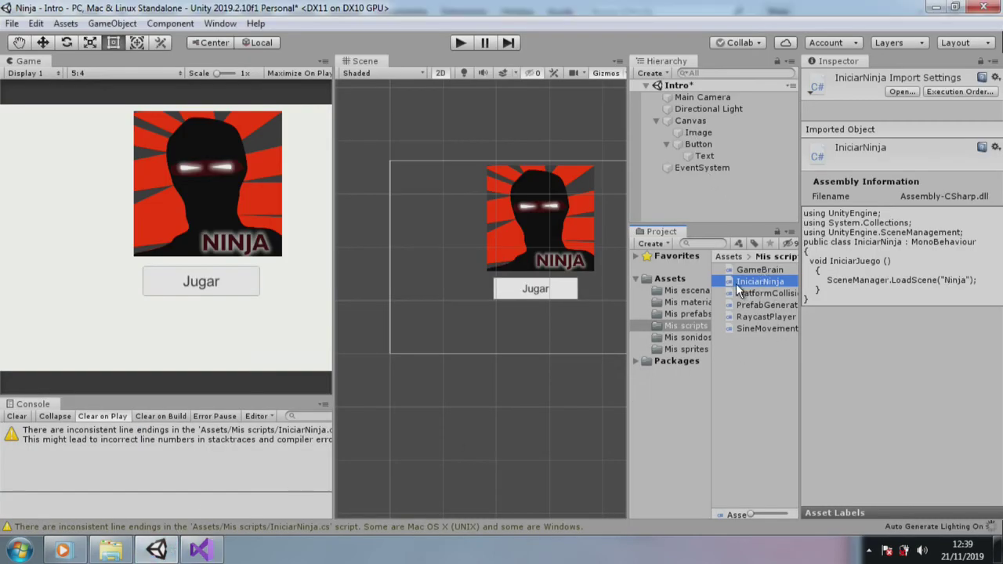
- Attach IniciarNinja to the Canvas and make the Canvas the Jugar button's On Click target
click(694, 120)
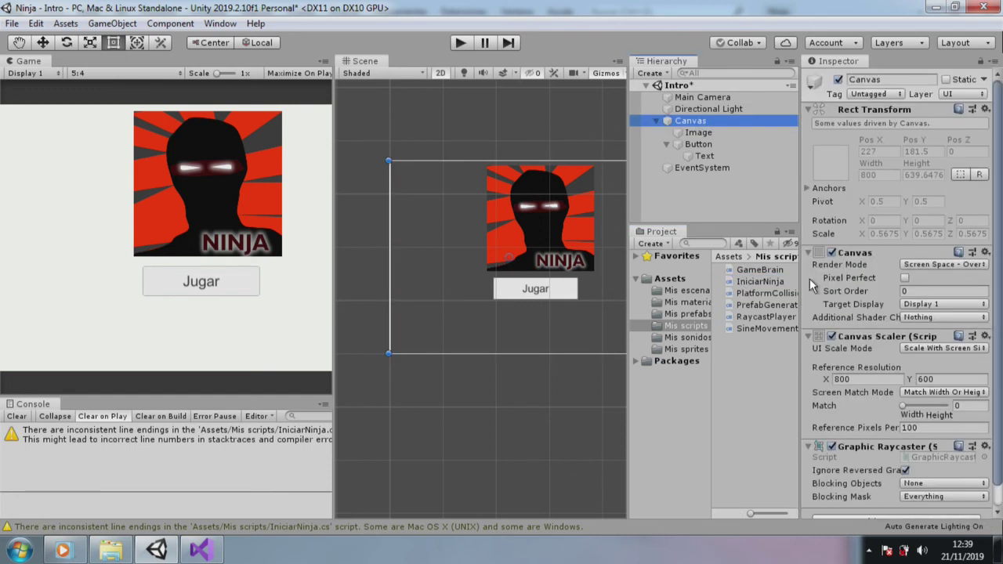
drag(760, 277, 699, 120)
click(707, 144)
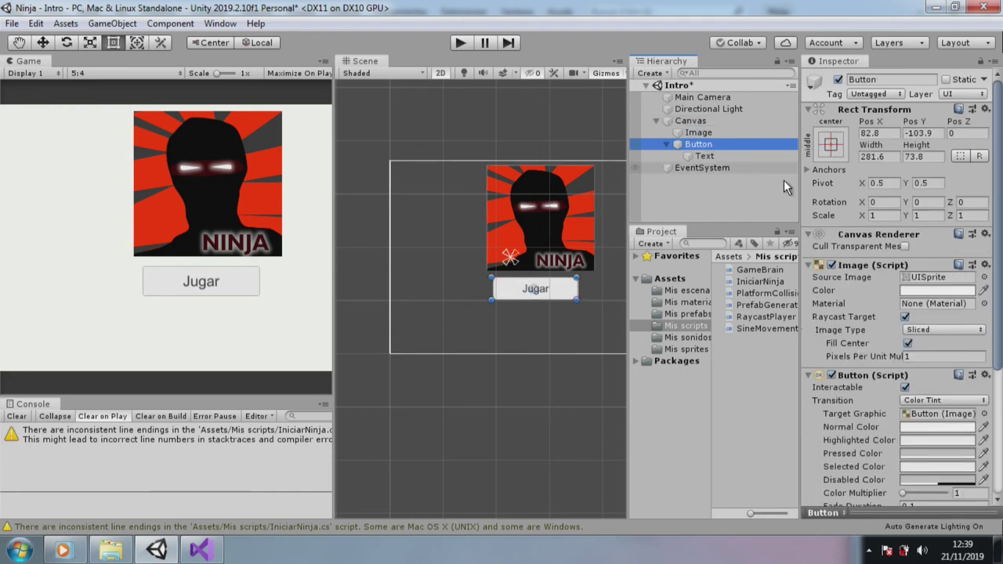
scroll(901, 314, down, 5)
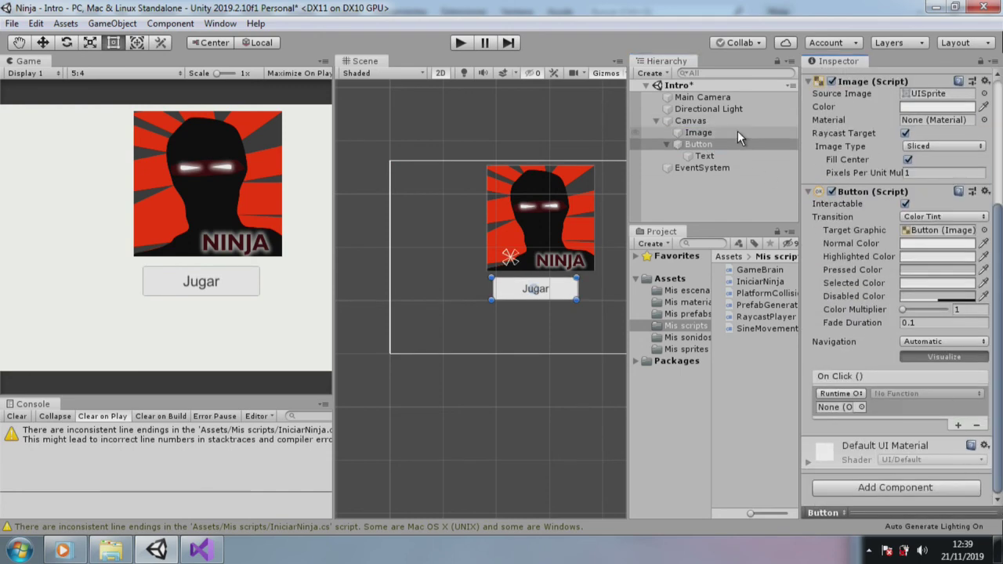
drag(690, 120, 853, 407)
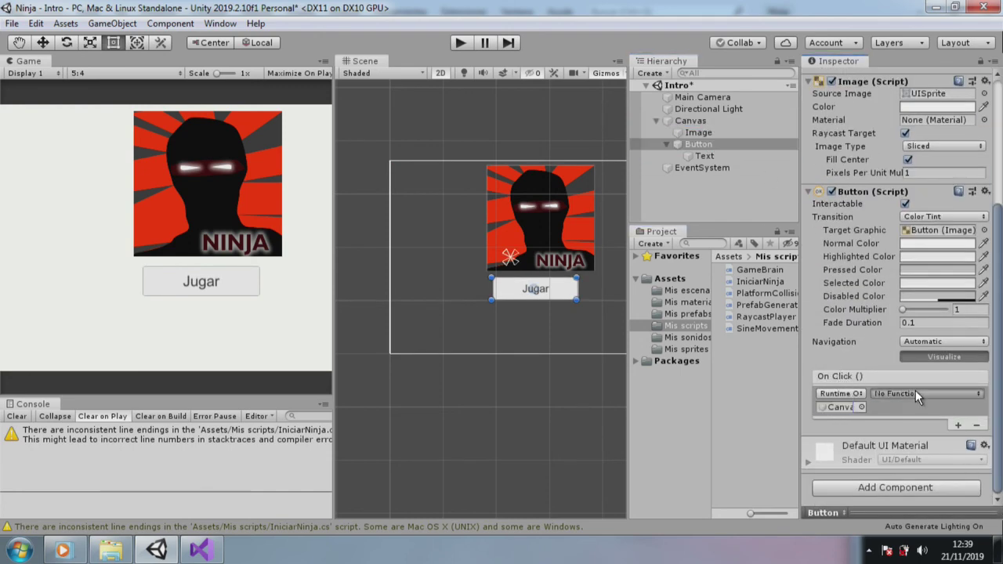
click(915, 390)
mouse_move(919, 512)
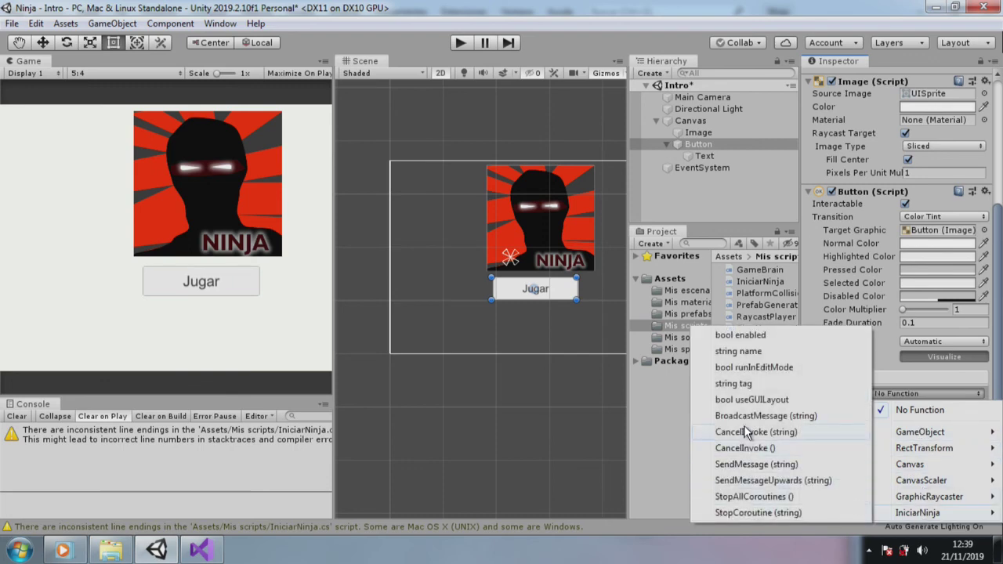
- Add 'public' before void IniciarJuego on line 6 and save IniciarNinja.cs
click(222, 553)
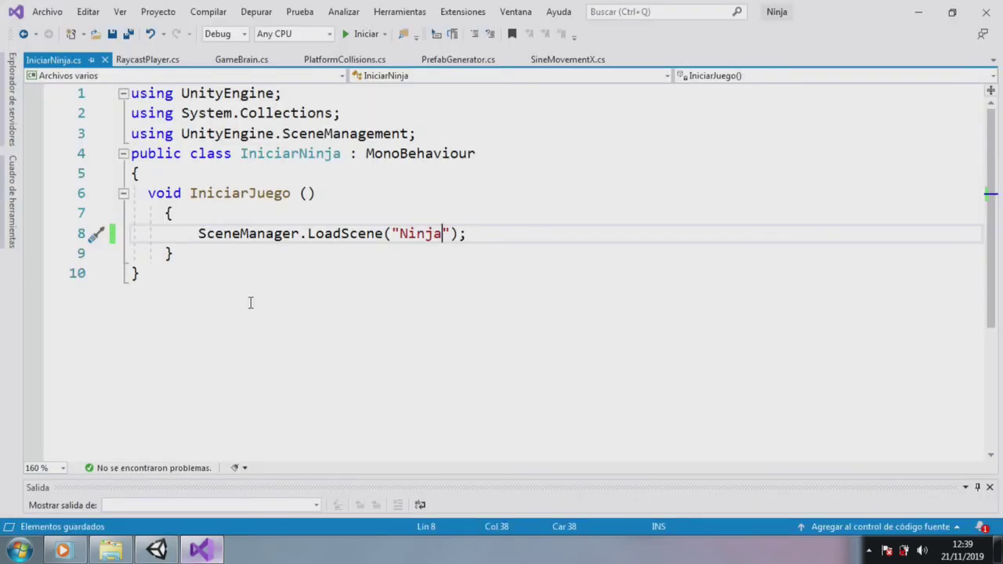
click(150, 188)
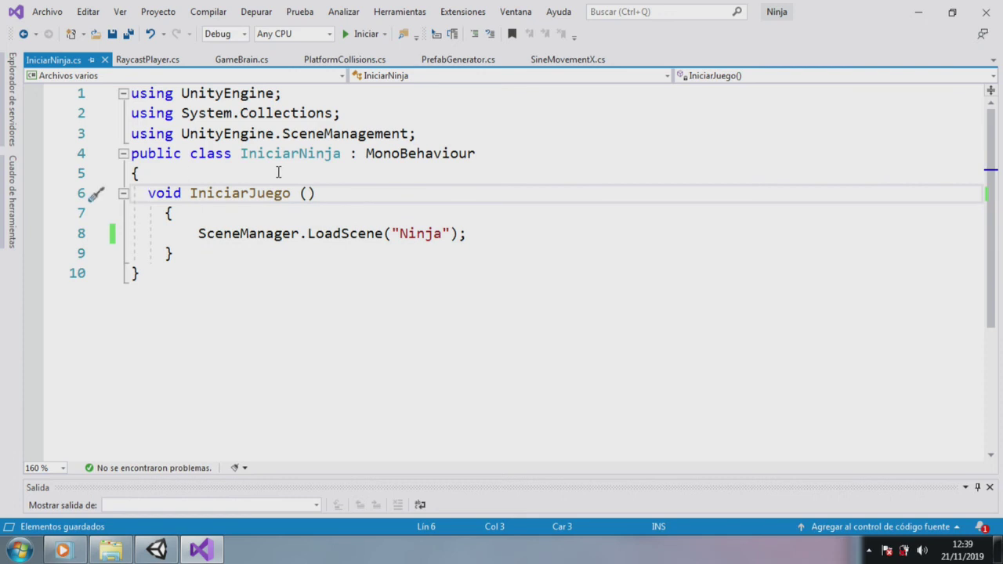
text(public)
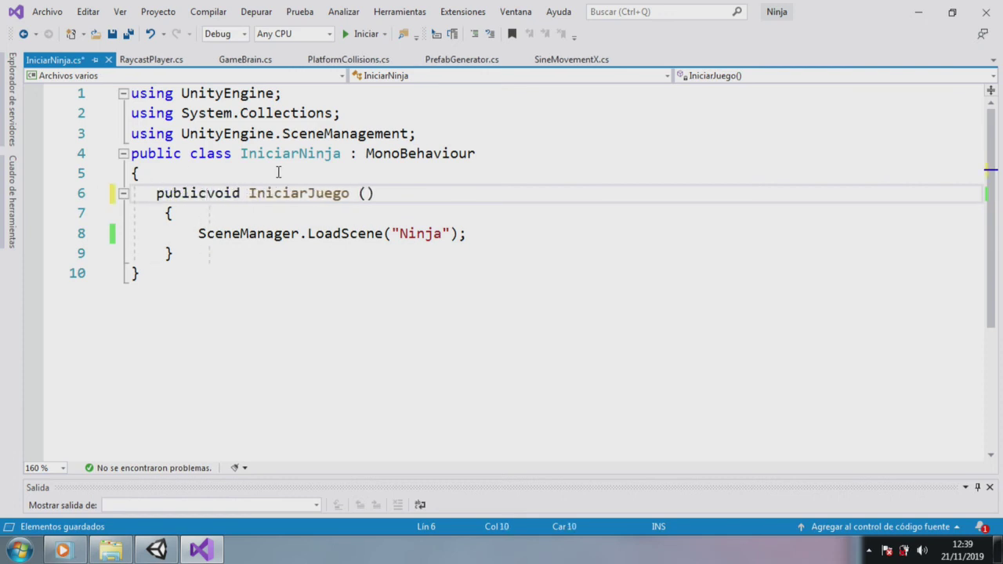
click(112, 33)
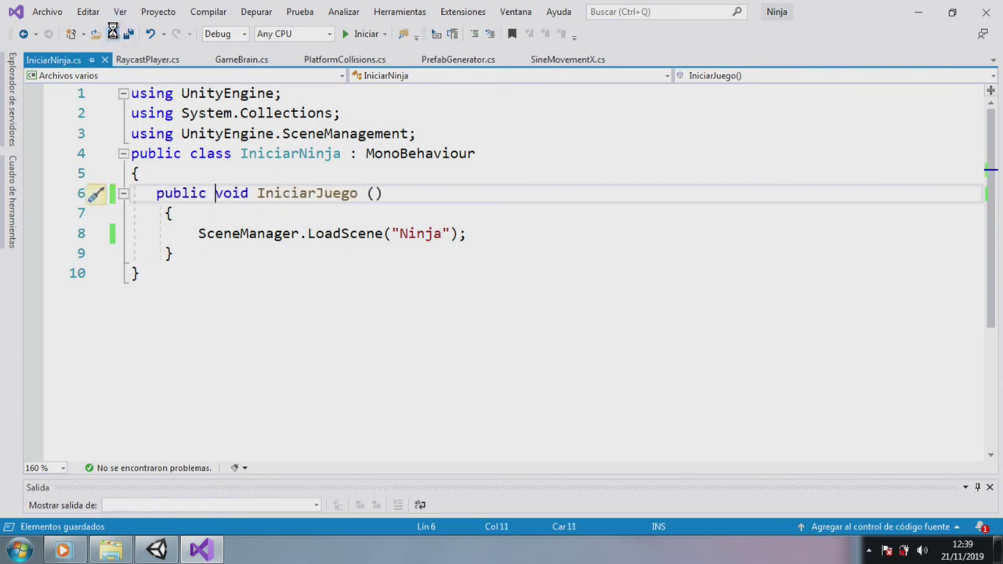
click(157, 550)
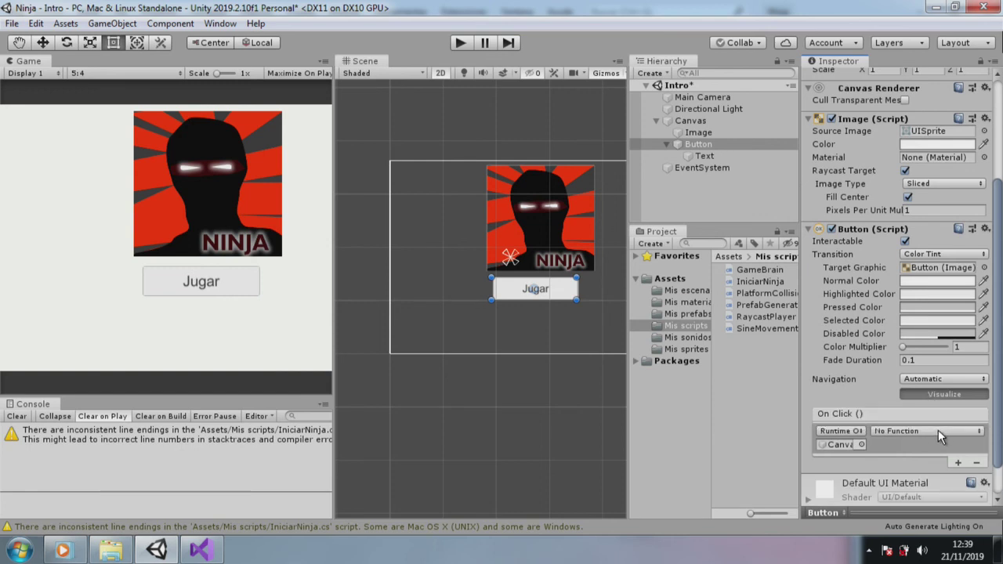
- Set the Jugar button's On Click function to IniciarNinja > IniciarJuego ()
click(938, 431)
mouse_move(920, 426)
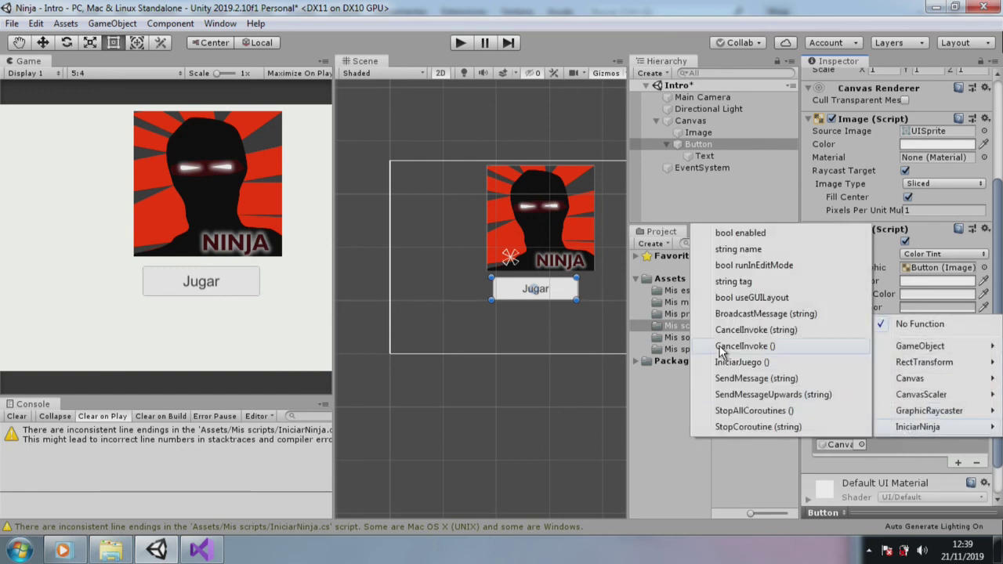
click(735, 362)
- Play the game, press Jugar, and slice red balls until the Win scene loads
click(460, 44)
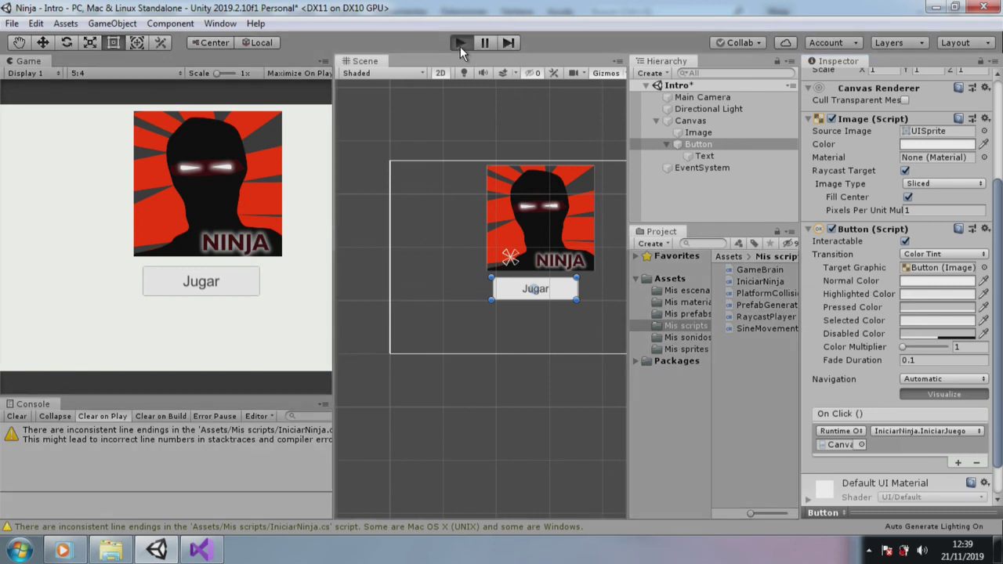
click(249, 286)
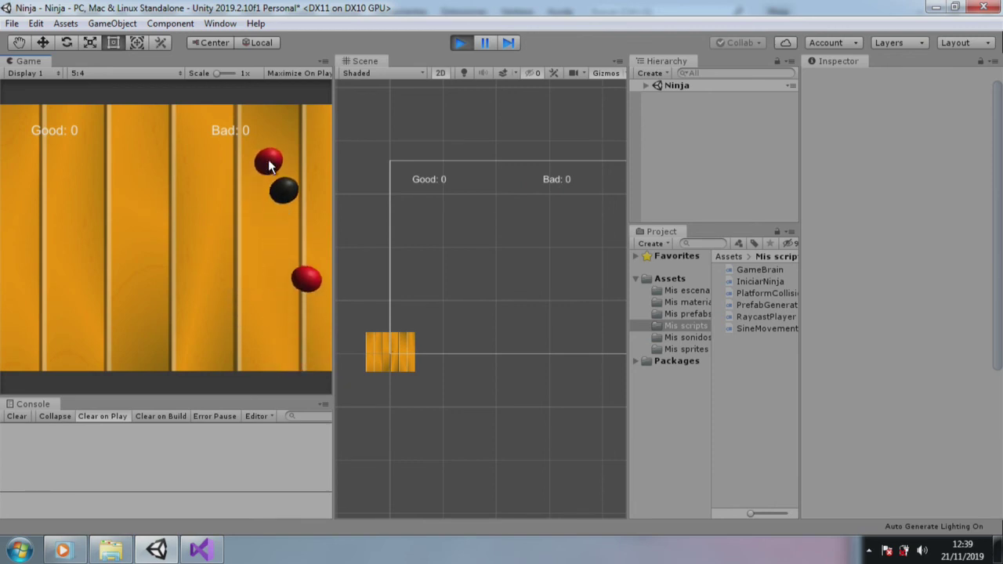
click(264, 161)
click(191, 157)
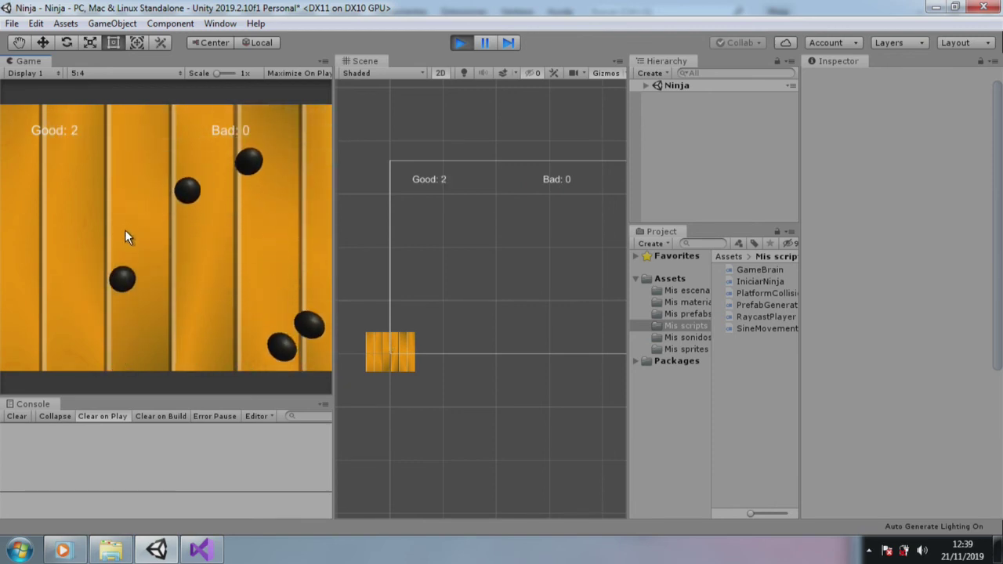
click(81, 185)
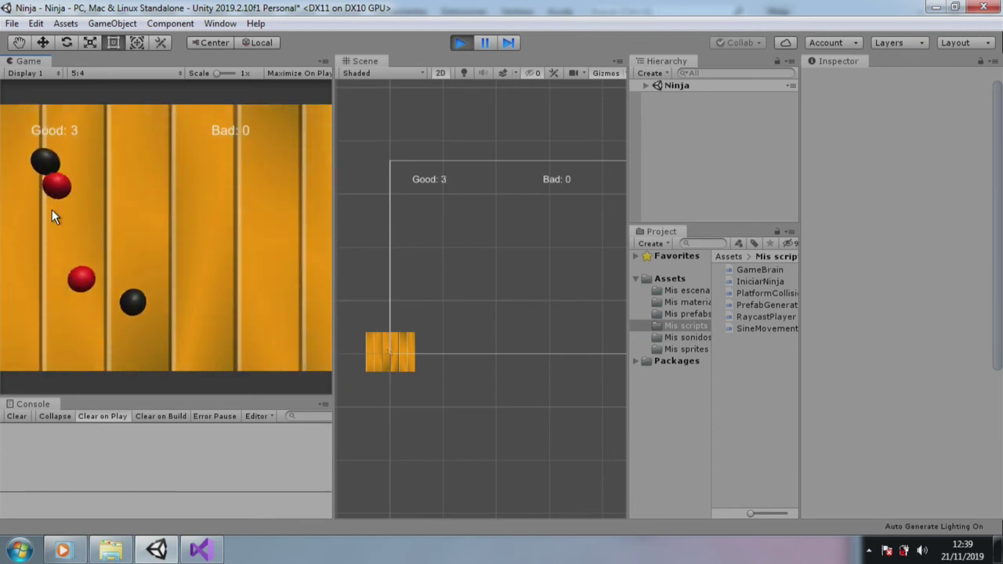
click(70, 173)
click(105, 156)
click(219, 173)
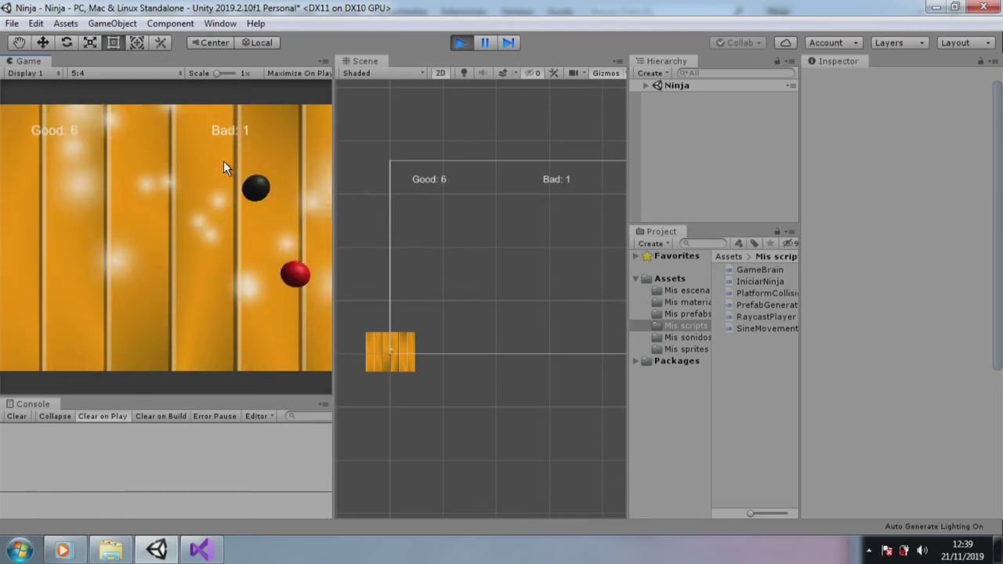
click(312, 188)
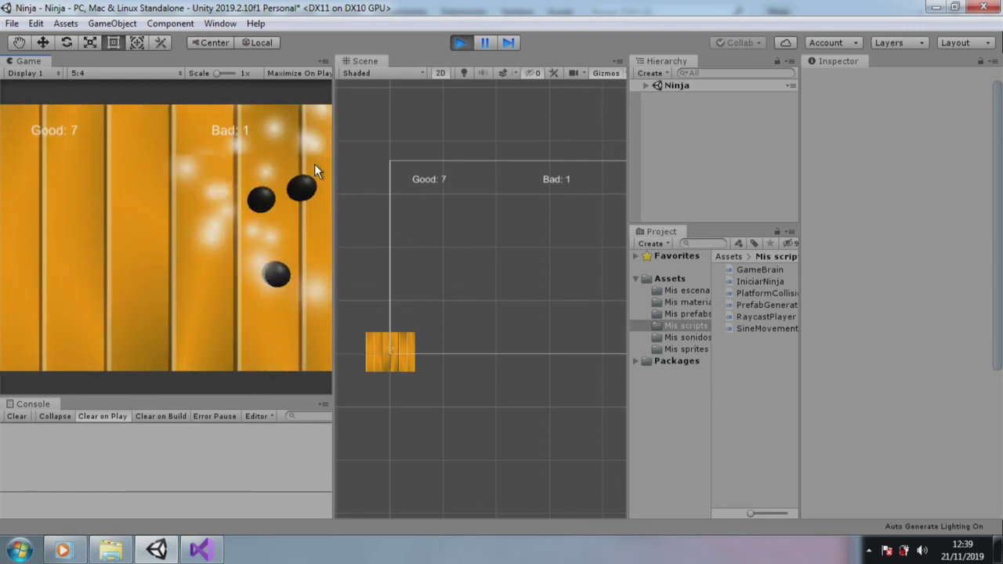
click(200, 243)
click(181, 182)
click(135, 160)
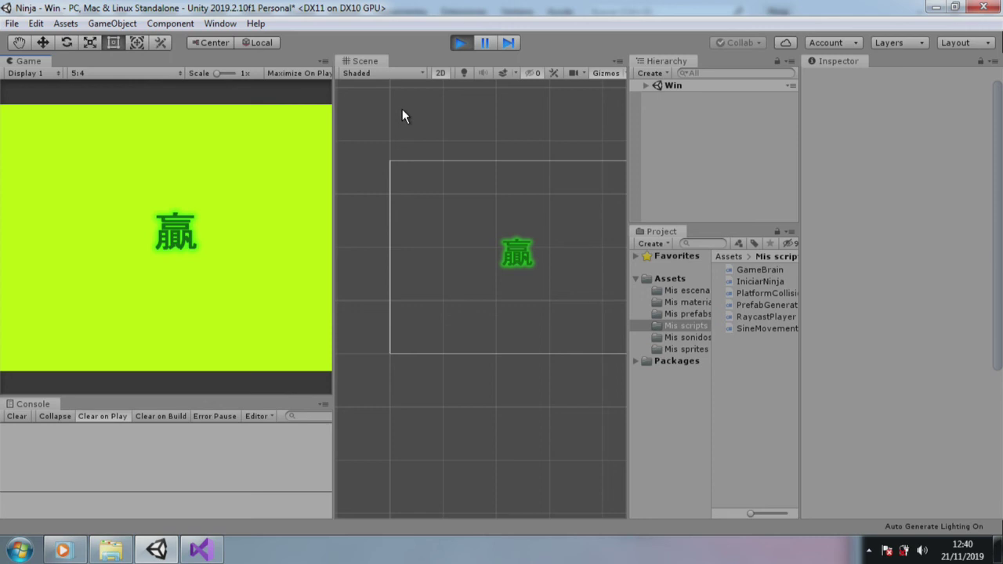
- Stop play mode, make the Jugar button taller, and move the NINJA image to X 26, Y 88
click(456, 43)
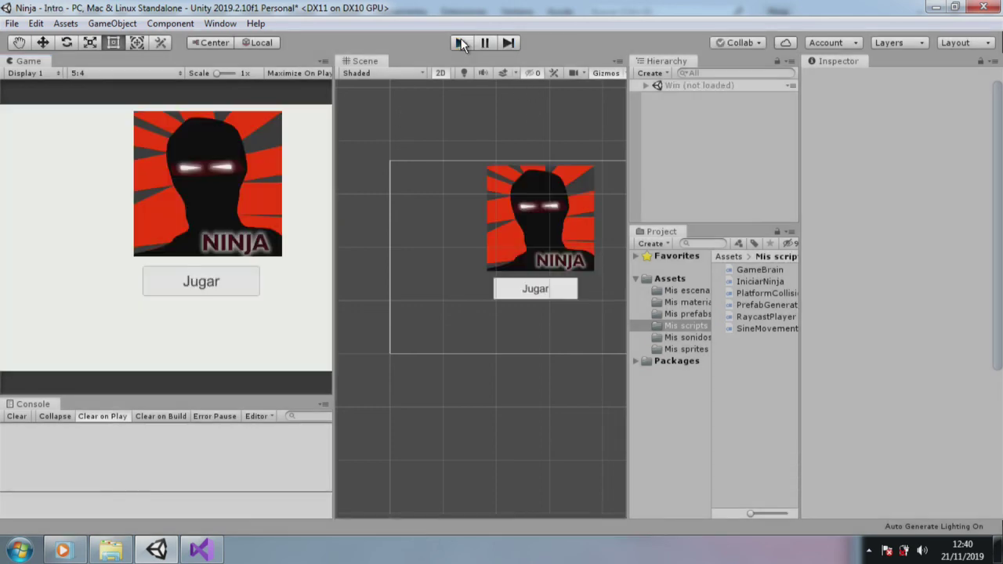
click(494, 223)
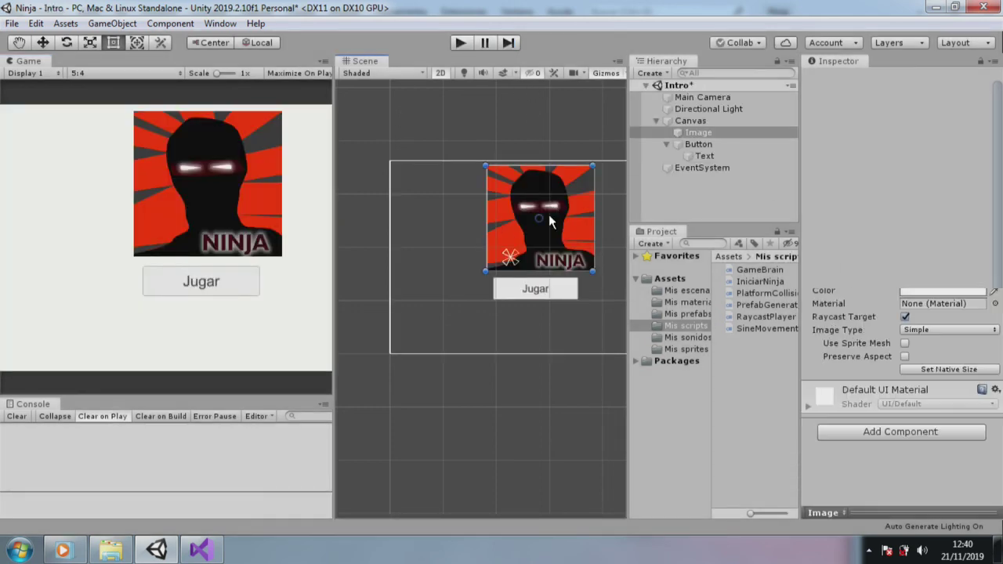
click(548, 290)
mouse_move(548, 298)
mouse_down()
mouse_move(549, 315)
mouse_move(548, 301)
mouse_move(538, 312)
mouse_up()
drag(566, 192, 548, 230)
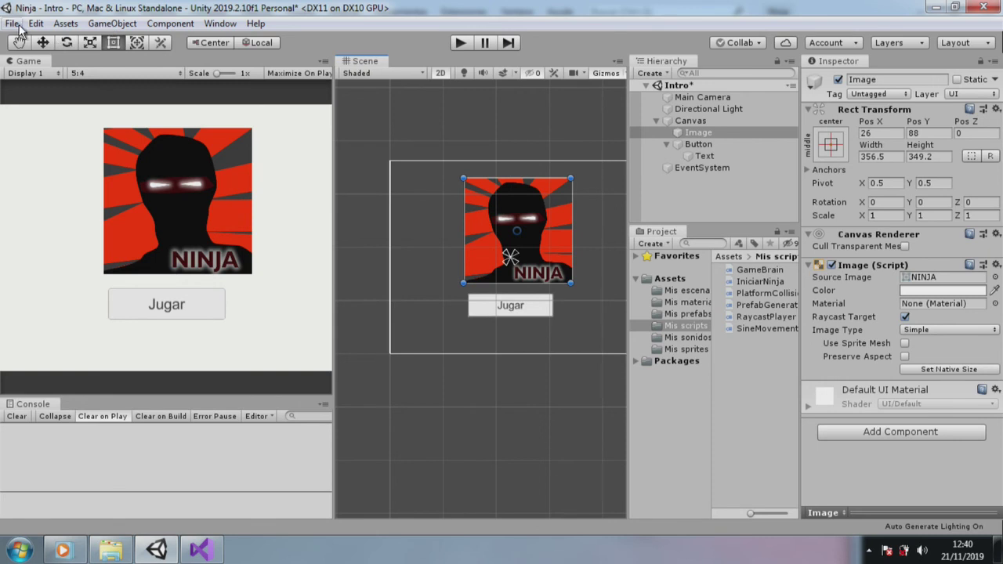
- Save the Intro scene
key(alt+e)
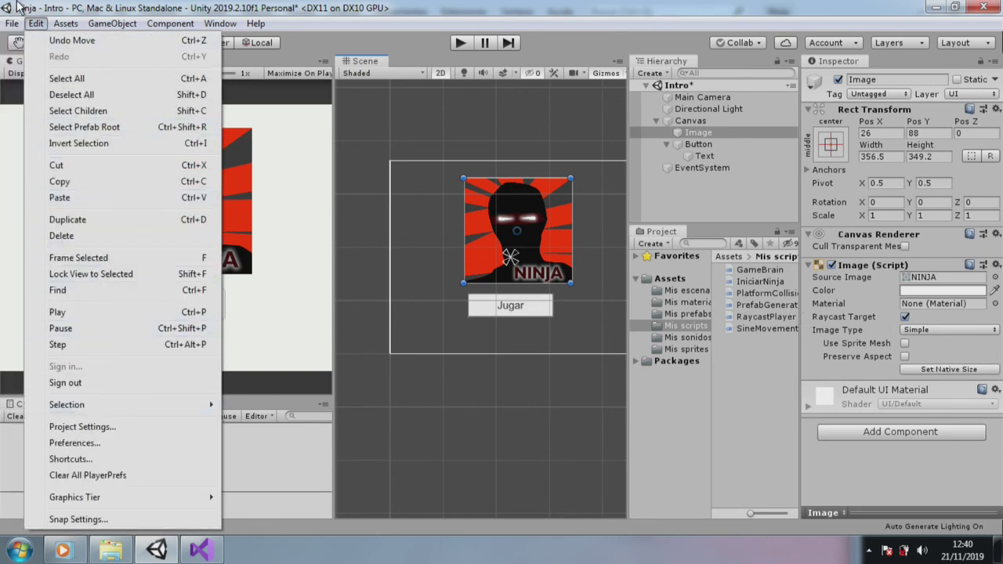
mouse_move(12, 24)
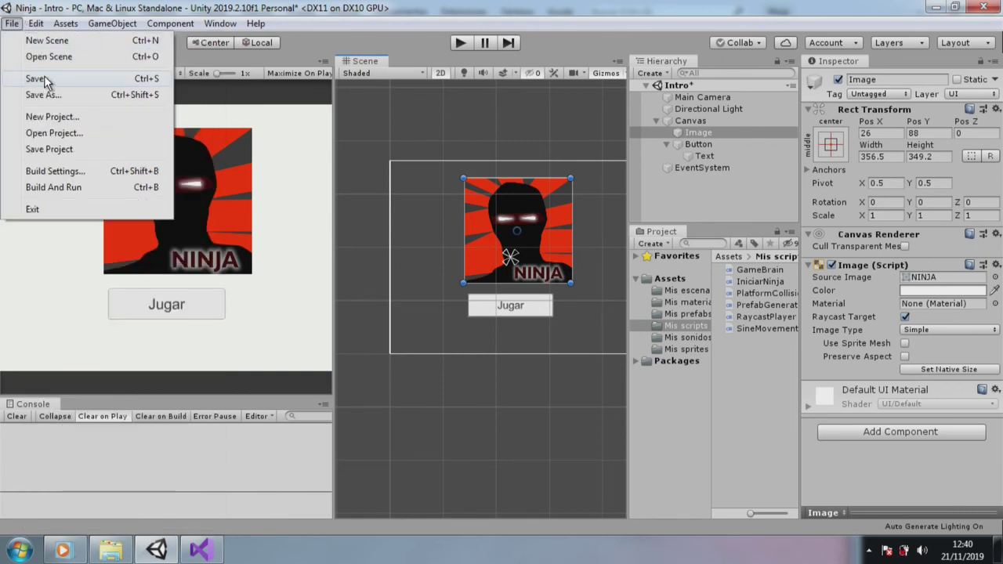
click(45, 78)
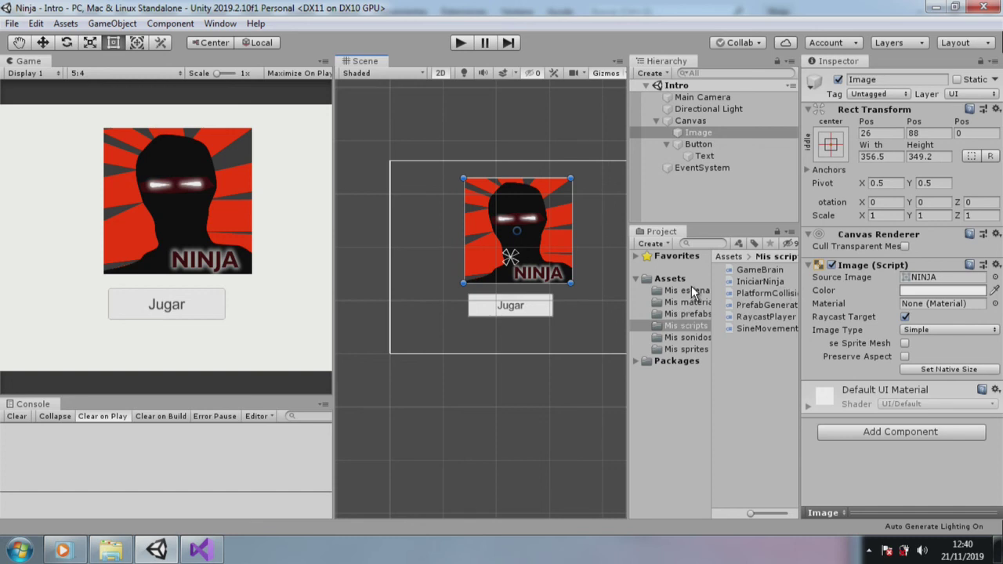
- Open the Ninja scene from Mis escenas and switch the scene view out of 2D
click(693, 290)
double_click(749, 294)
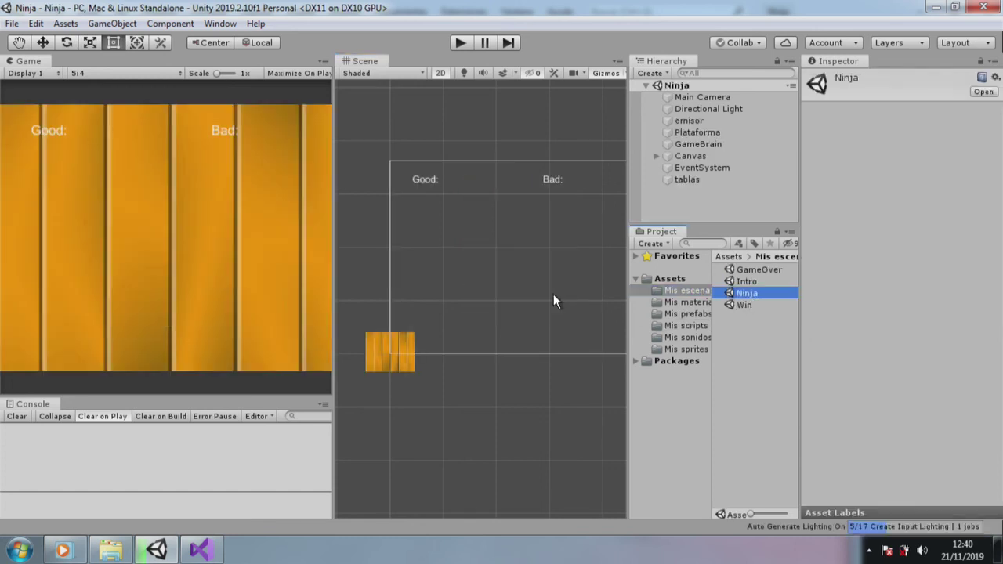
click(439, 76)
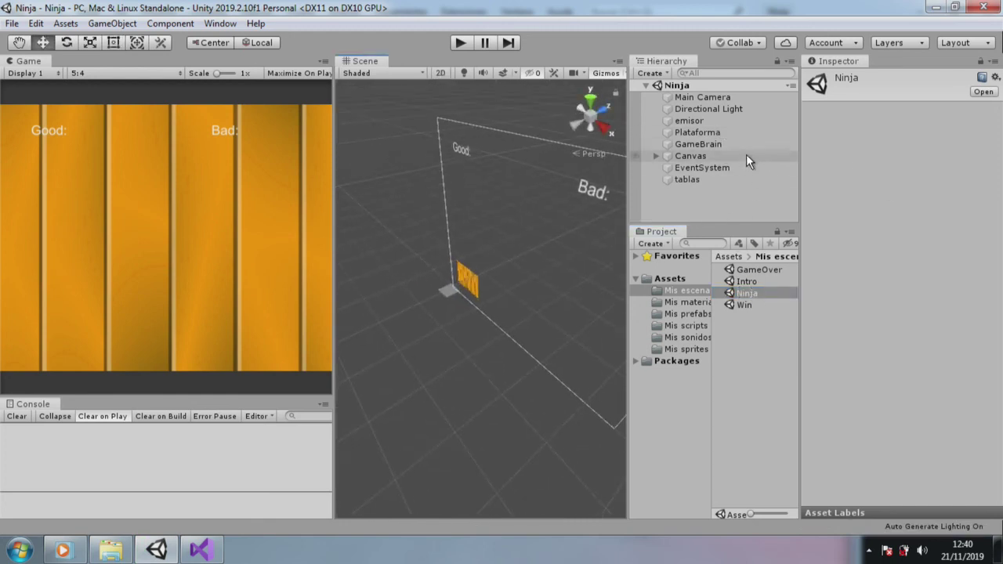
- Select and frame the emisor object, orbiting and panning around it
click(699, 119)
double_click(699, 119)
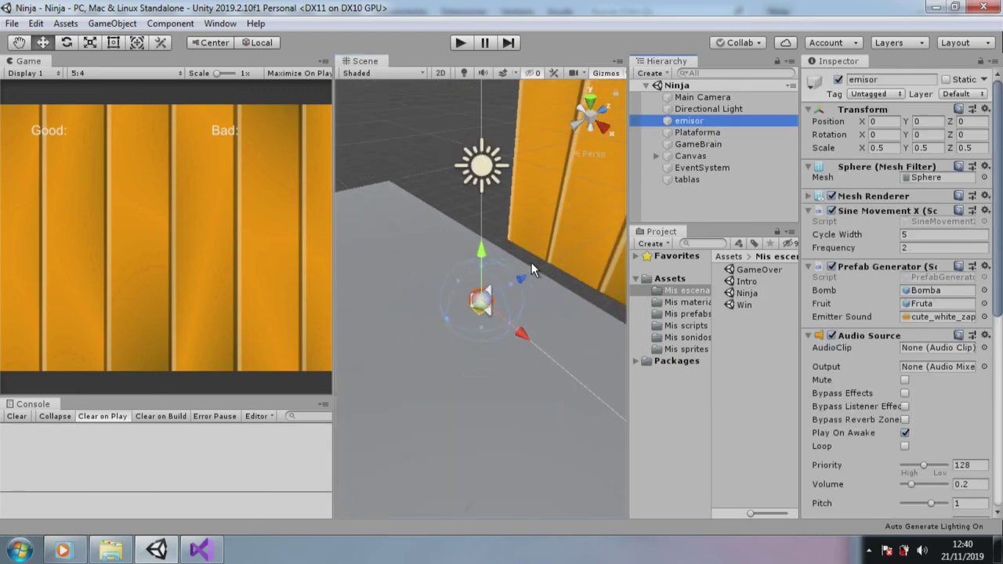
mouse_move(525, 273)
alt+mouse_down()
mouse_move(584, 221)
mouse_move(571, 237)
alt+mouse_up()
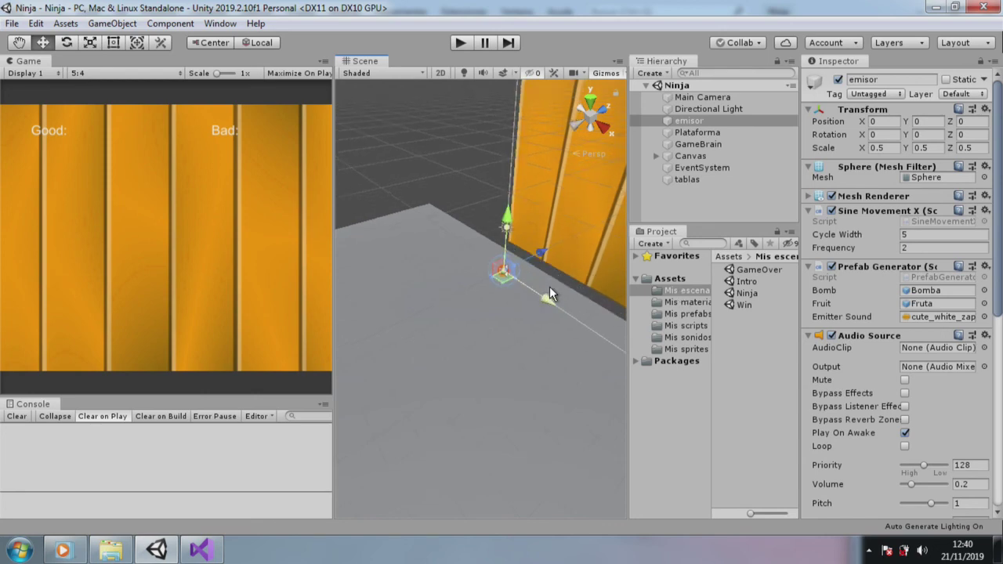
scroll(555, 282, down, 4)
middle_drag(553, 238, 547, 193)
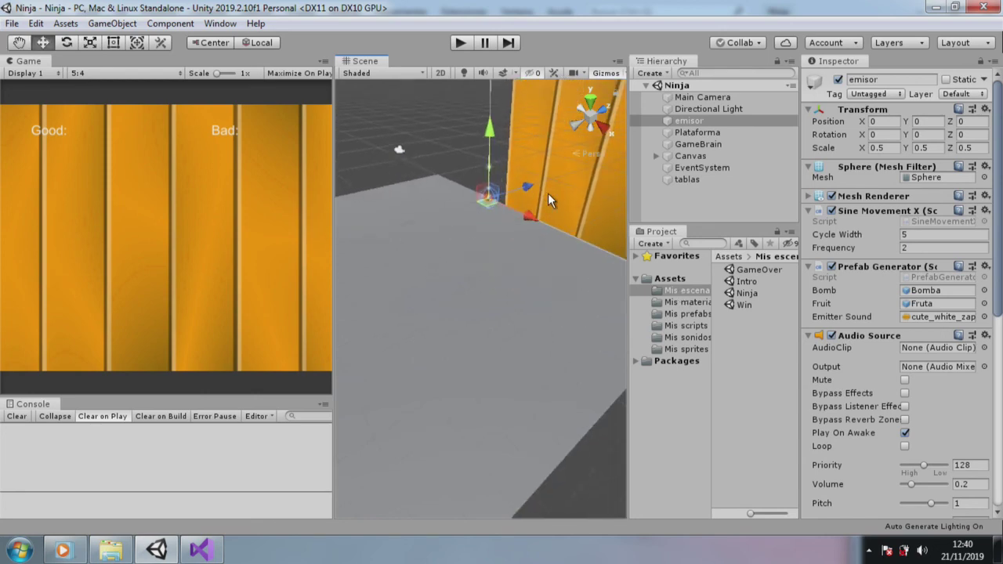
- Inspect the GameBrain object, then select the PrefabGenerator script in Mis scripts
click(697, 144)
click(681, 324)
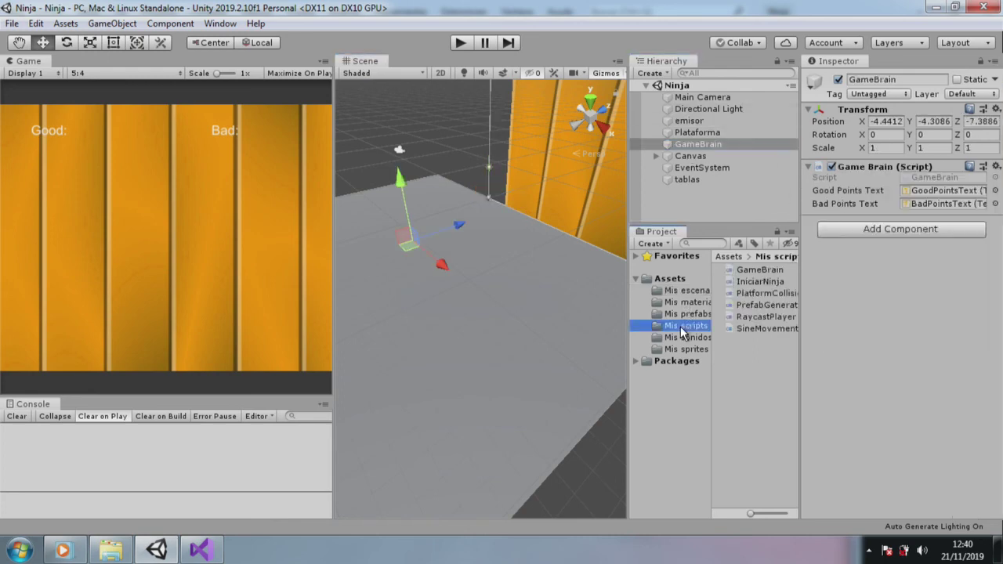
click(756, 306)
- Open PrefabGenerator.cs and scroll through it, checking the bomb and fruit declarations
double_click(756, 306)
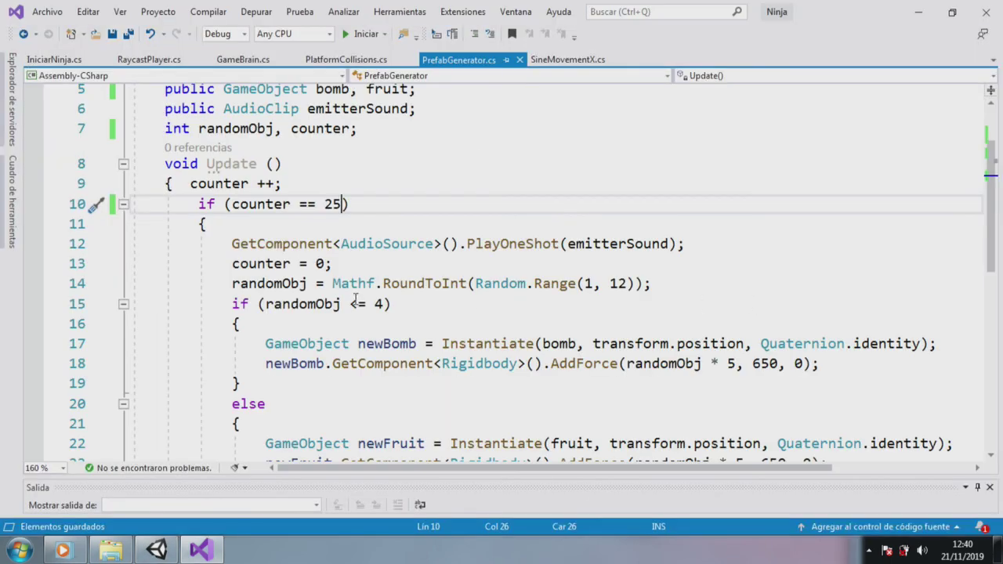
scroll(822, 279, down, 2)
scroll(823, 280, down, 2)
drag(992, 227, 991, 130)
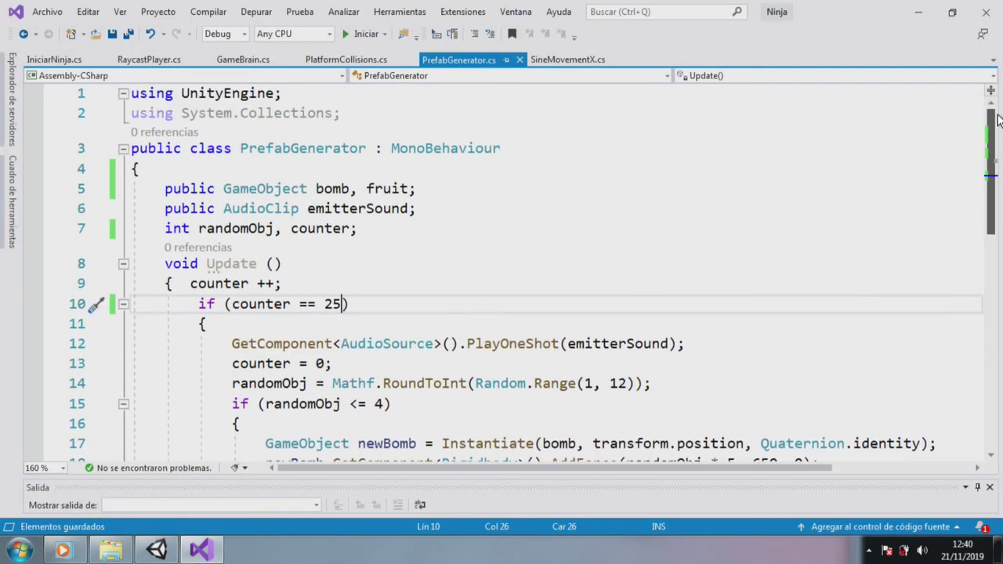
click(868, 182)
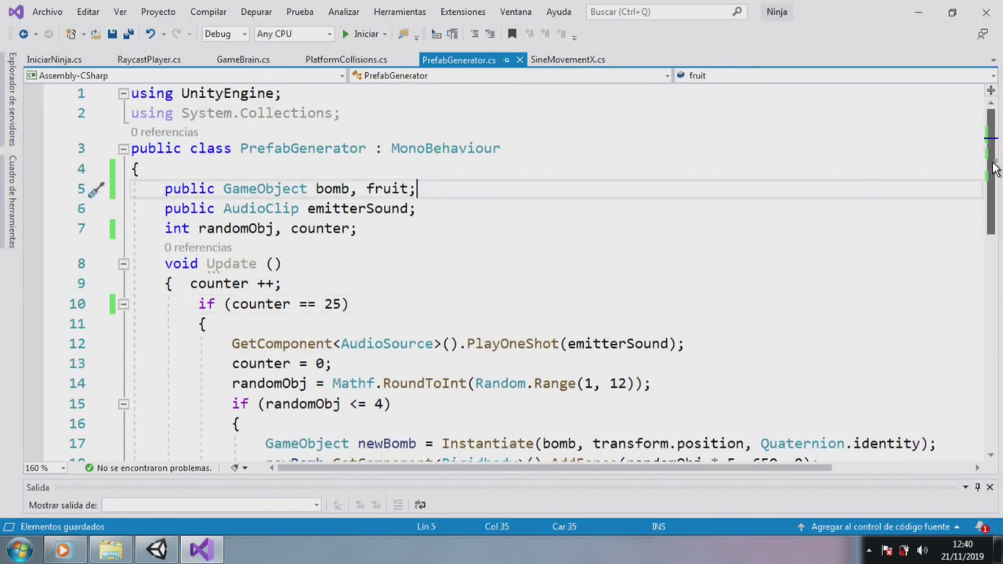
drag(992, 174, 992, 258)
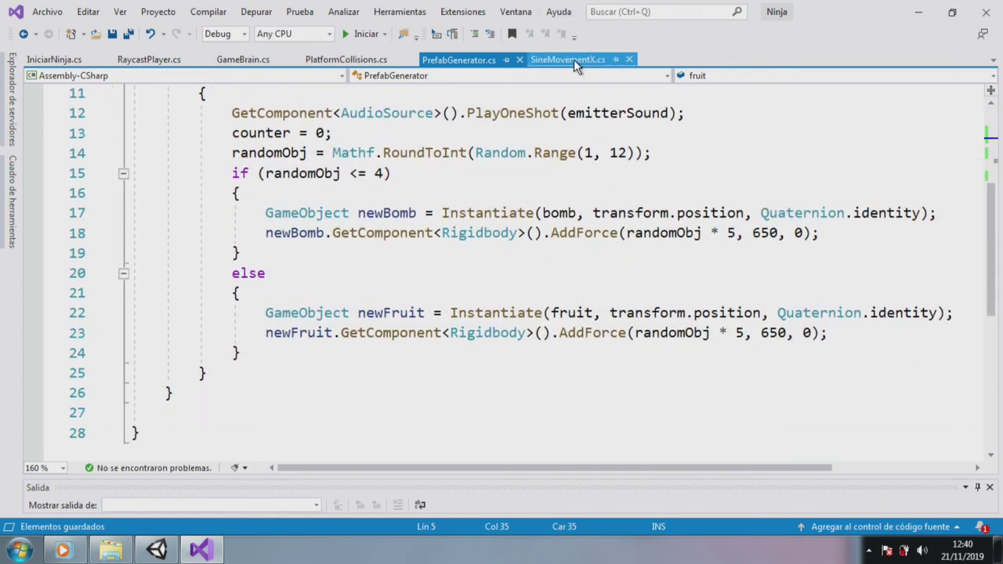
- Look over the SineMovementX.cs script, then view PlatformCollisions.cs
click(576, 62)
click(815, 414)
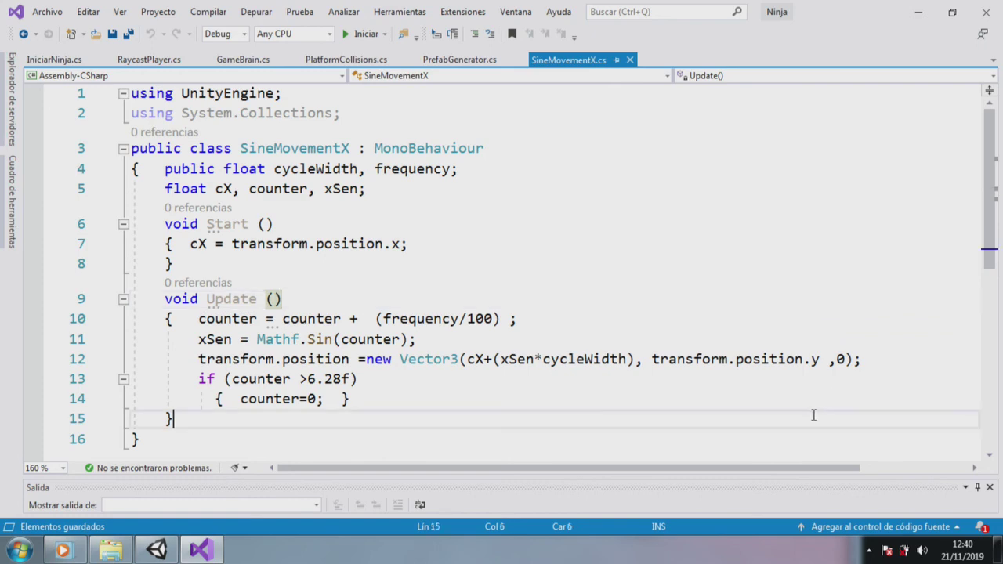
click(346, 59)
click(727, 408)
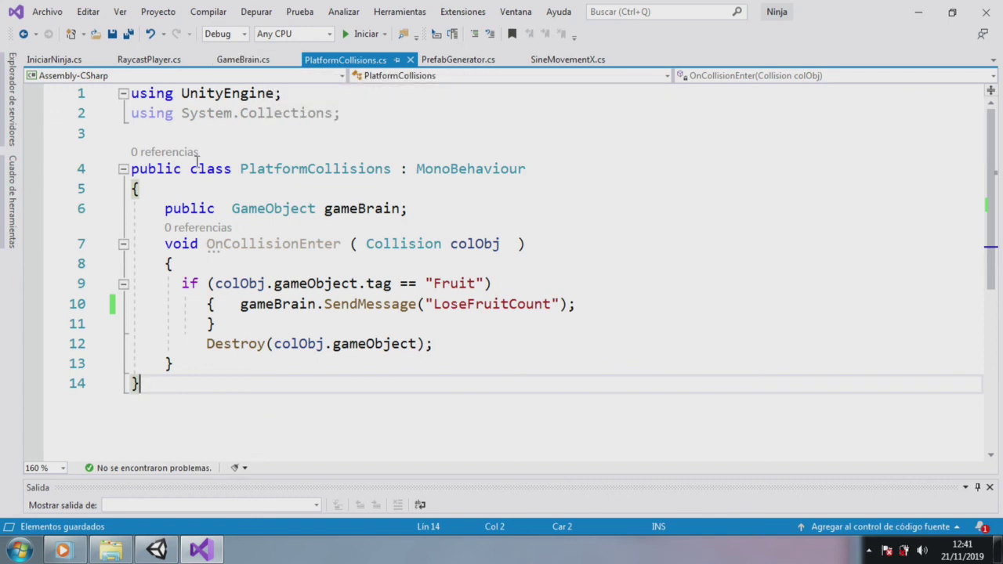
- Review GameBrain.cs and list references to WinFruitCount, which loads 'Win' after 10 good fruits
click(233, 60)
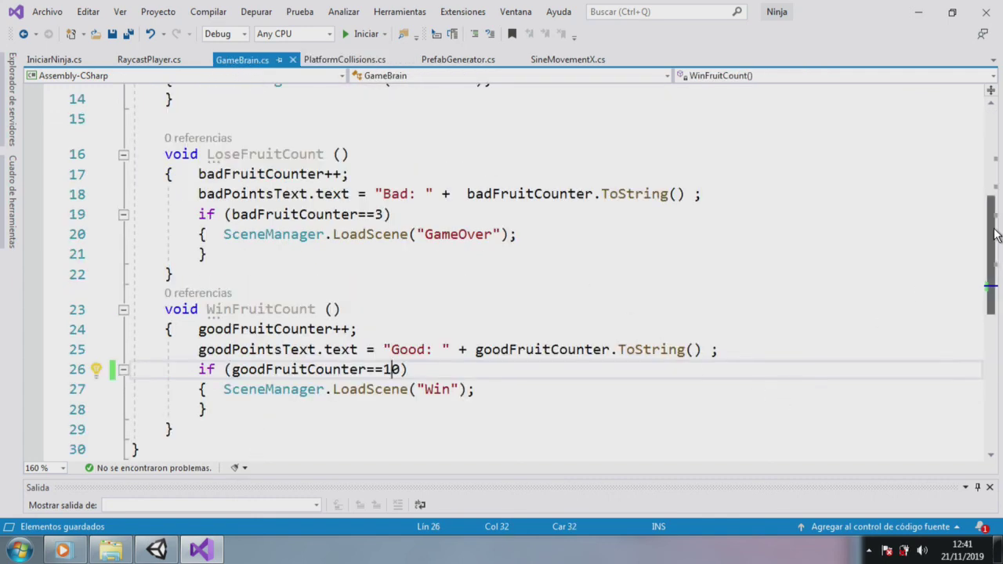
drag(990, 227, 987, 127)
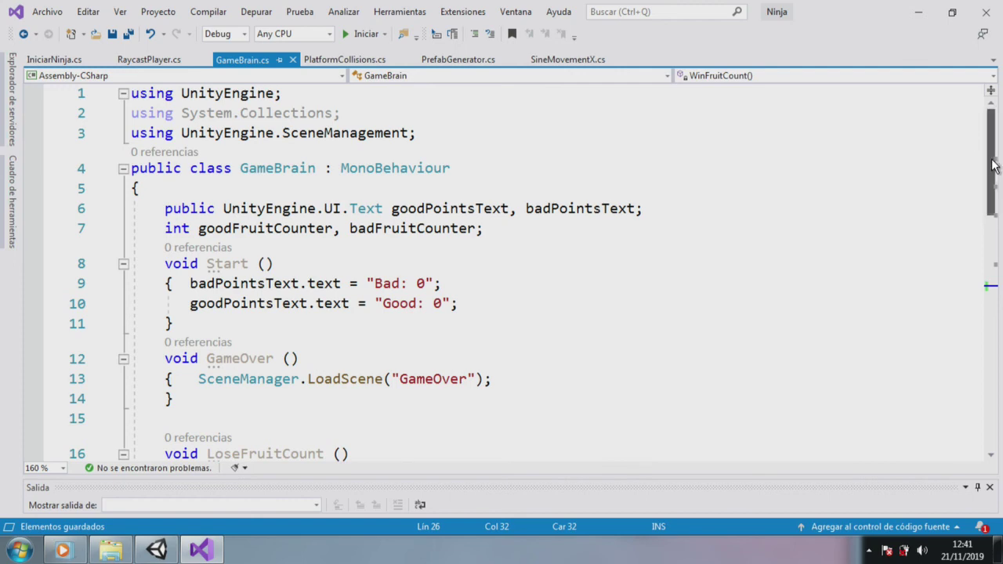
drag(993, 164, 1000, 268)
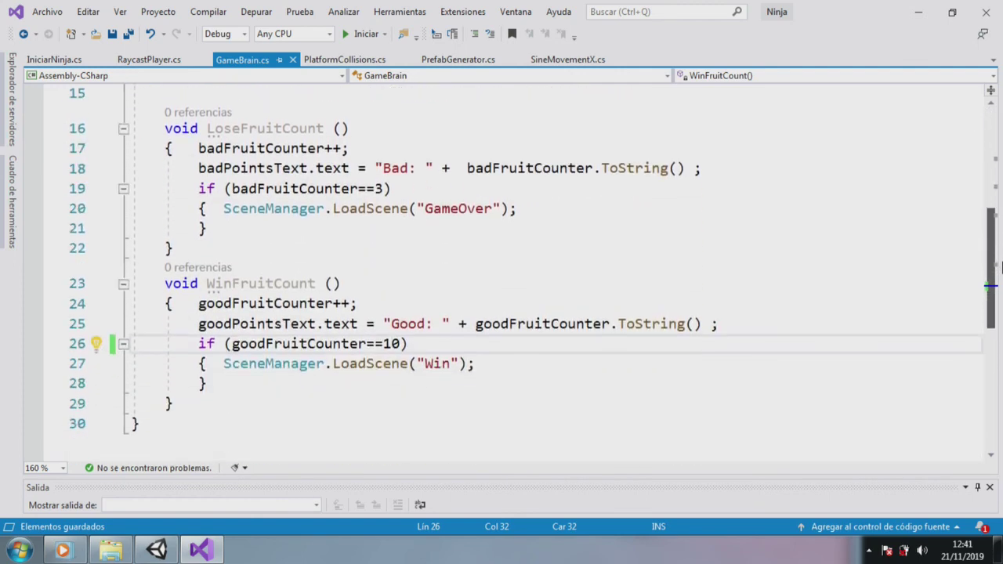
click(207, 284)
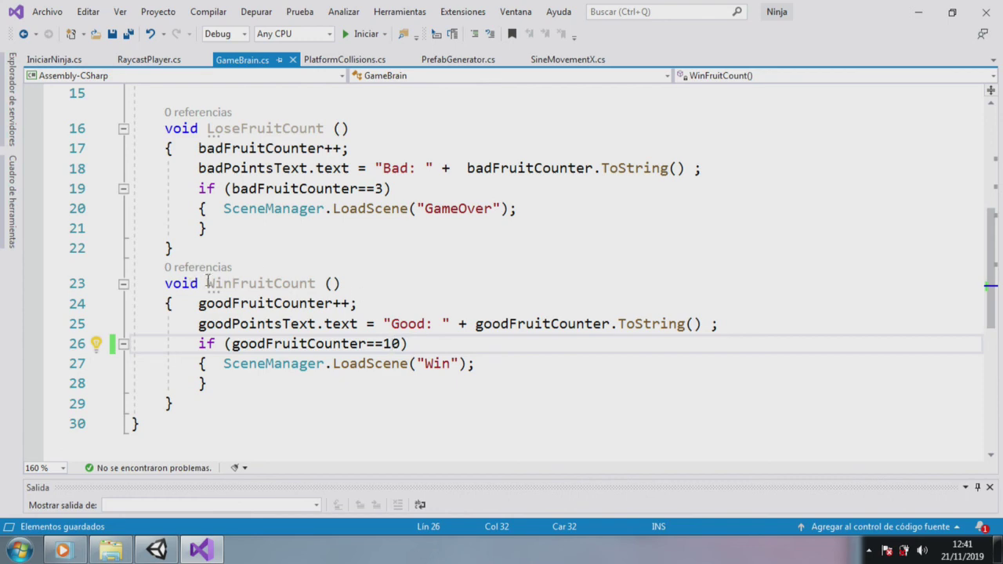
drag(207, 284, 317, 284)
click(340, 285)
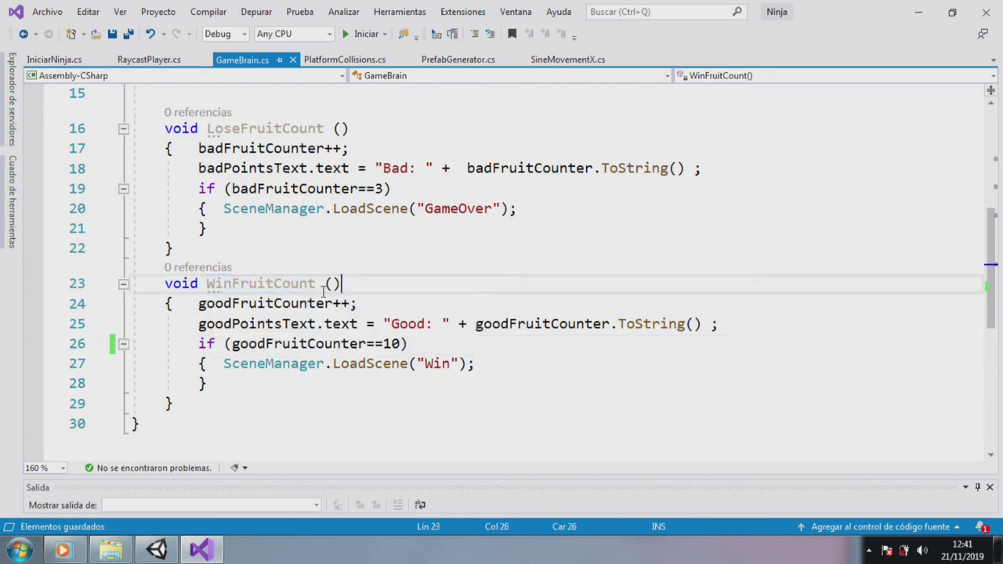
drag(233, 284, 245, 282)
click(274, 284)
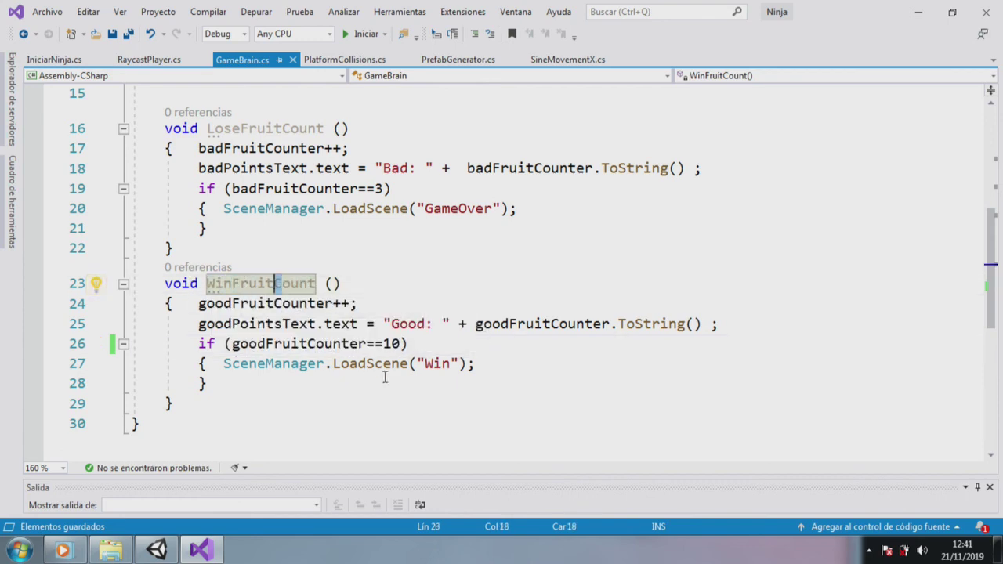
- Review the RaycastPlayer script, including its Bomb tag check
click(147, 59)
scroll(736, 227, up, 3)
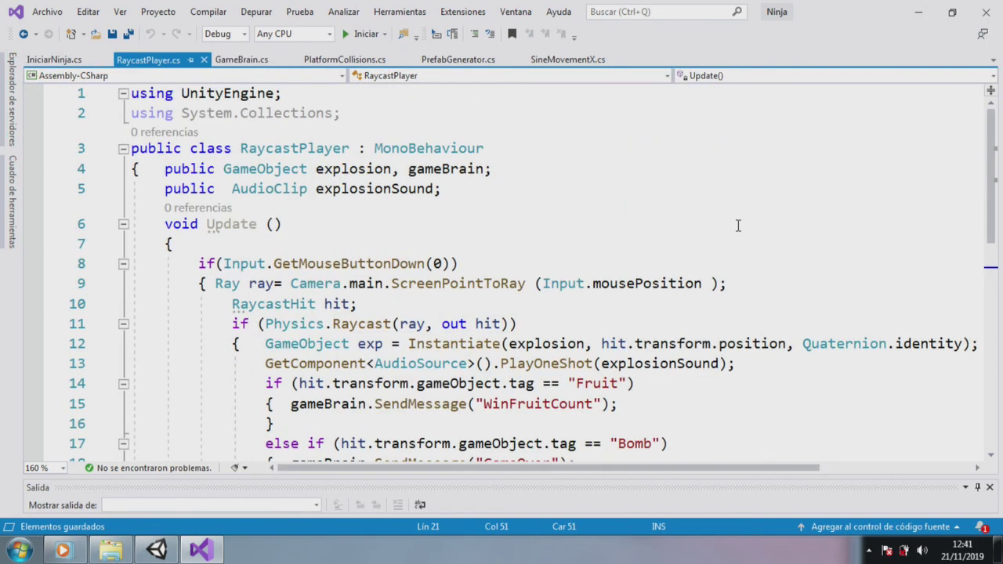
click(401, 118)
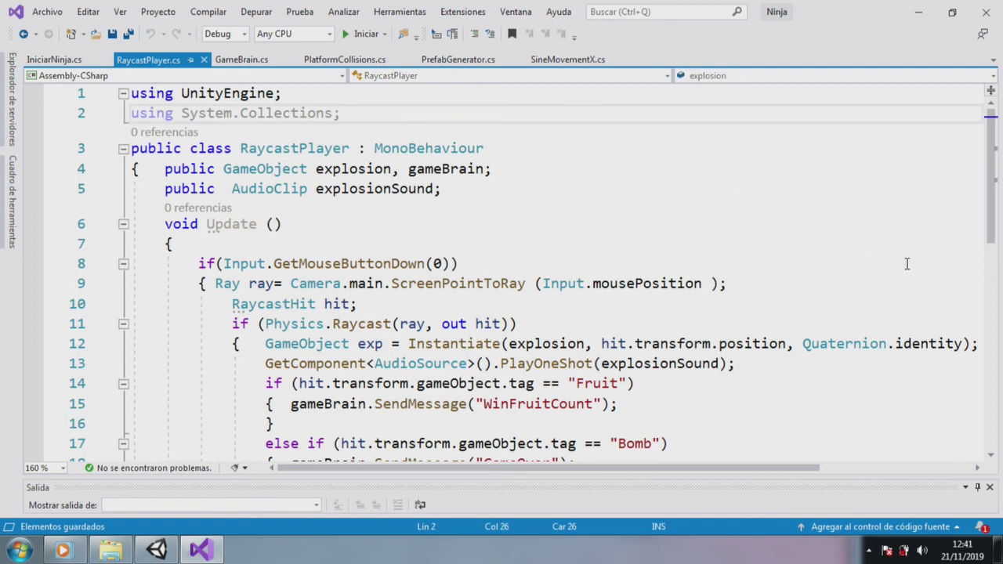
scroll(906, 264, down, 3)
click(843, 363)
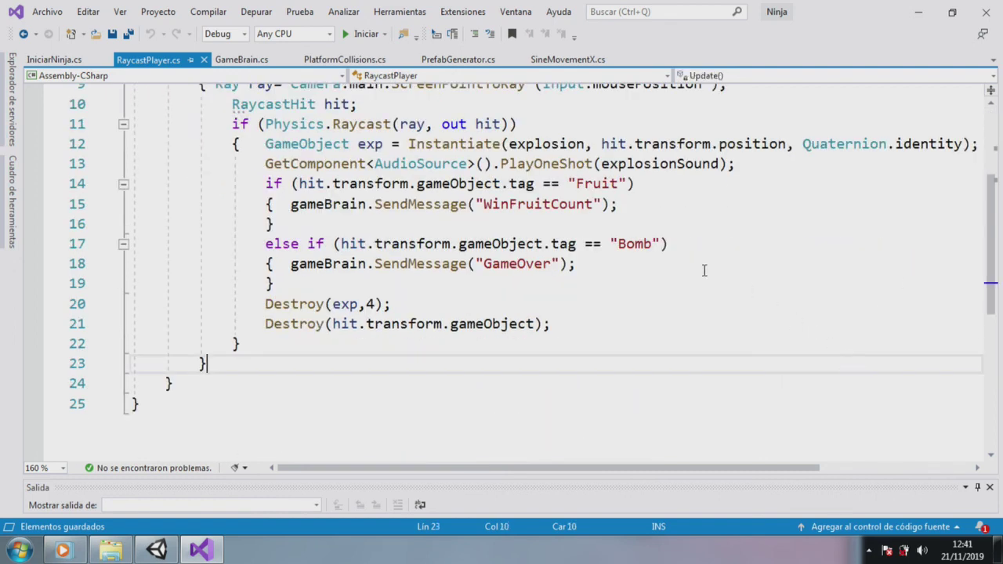
click(621, 244)
- Check the end of RaycastPlayer, view IniciarNinja, then return to Unity's Ninja scene
key(Down)
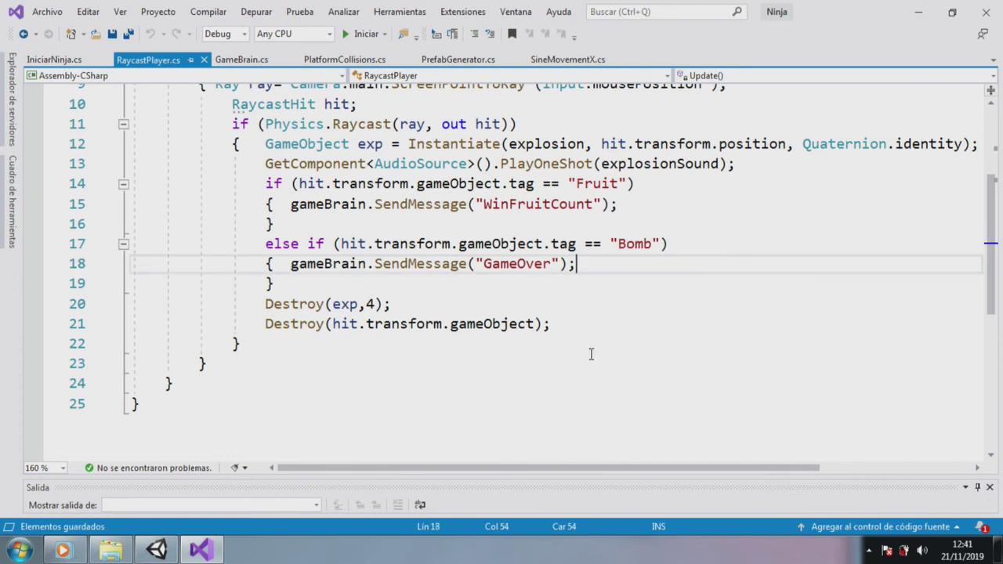
key(ctrl+End)
scroll(751, 327, up, 3)
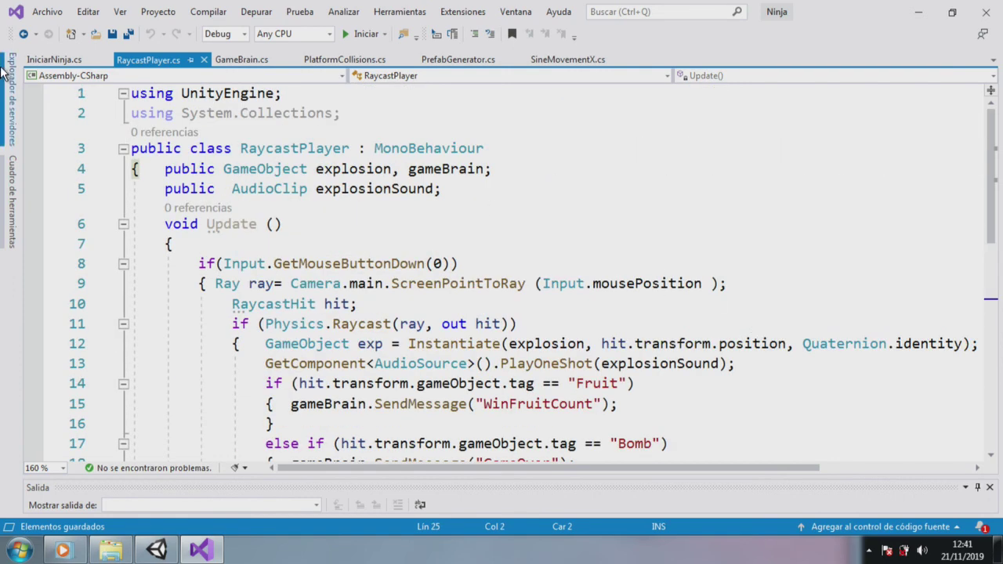
click(43, 59)
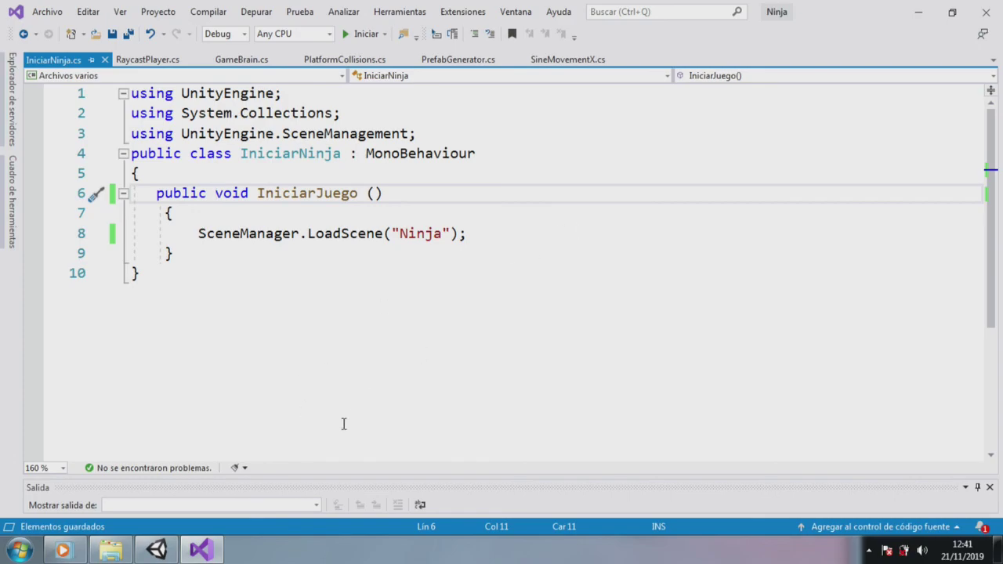
click(160, 548)
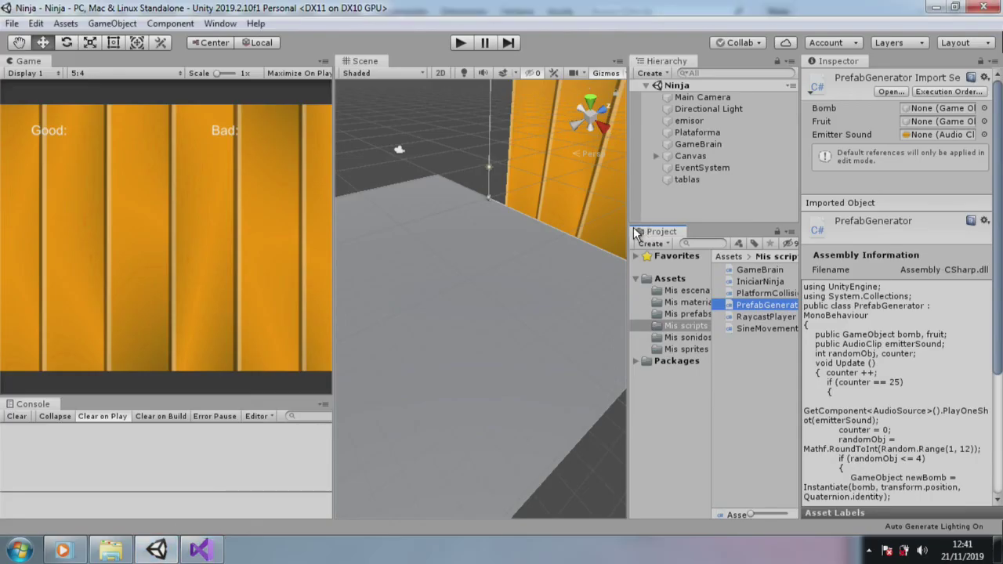